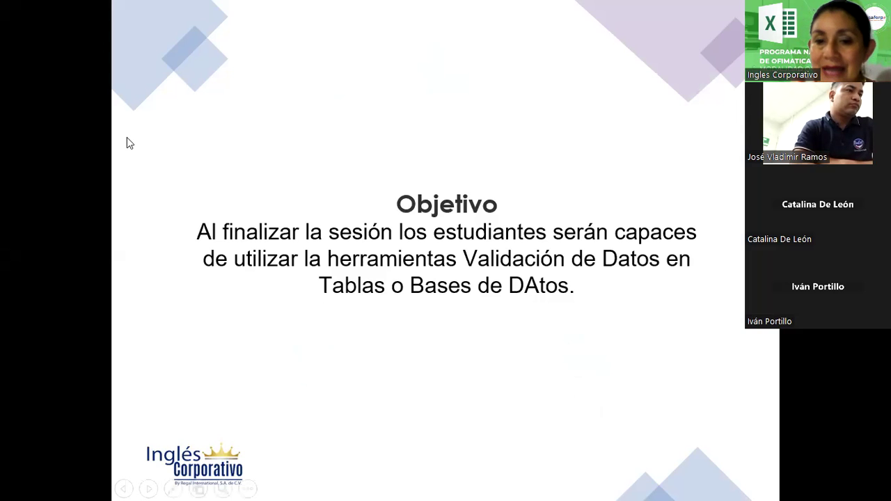
Step: Advance past the Objetivo and definition slides, then return to the 'En Permitir de la pestaña Configuración' slide
{"action": "left_click", "coordinate": [439, 394]}
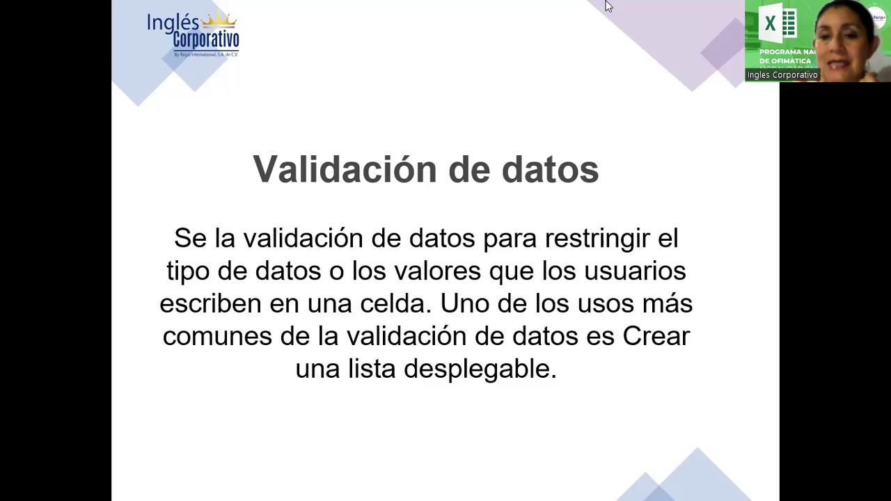
{"action": "left_click", "coordinate": [674, 210]}
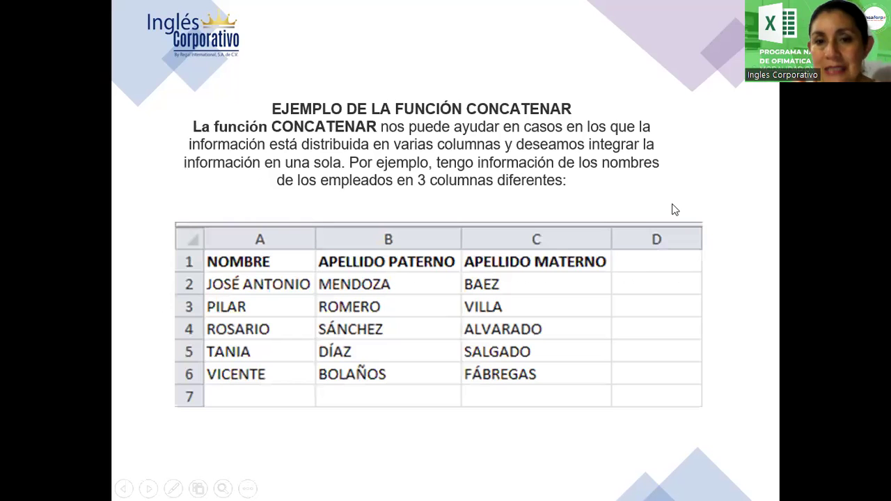
{"action": "scroll", "coordinate": [597, 255], "scroll_direction": "up", "scroll_amount": 1}
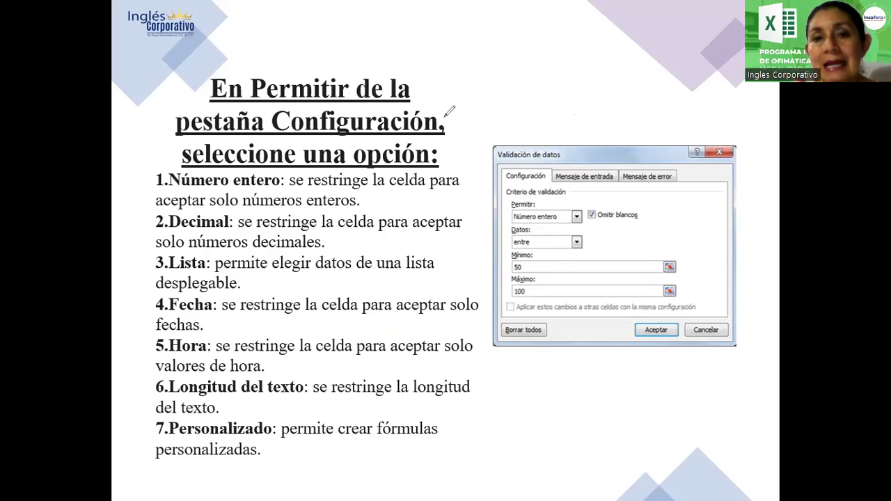
Step: Draw pen arrows pointing at the Permitir field and the Decimal and Lista descriptions
{"action": "left_click_drag", "start_coordinate": [610, 112], "coordinate": [559, 205]}
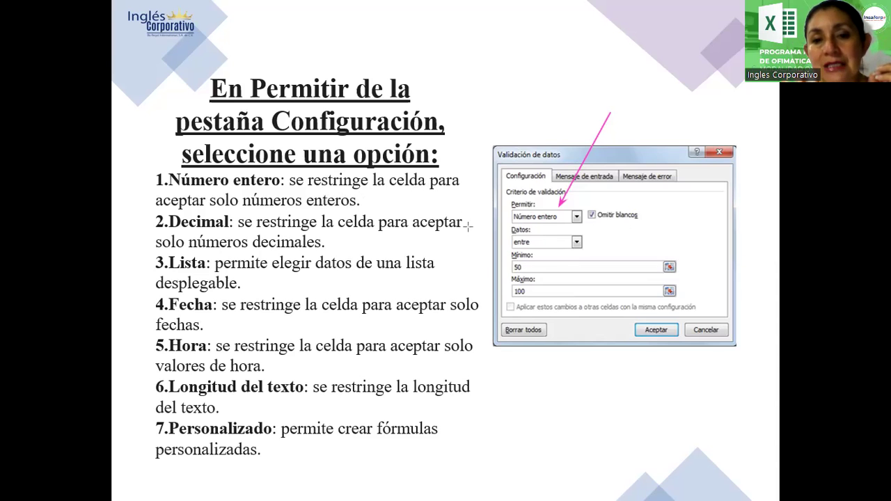
{"action": "left_click_drag", "start_coordinate": [492, 258], "coordinate": [354, 243]}
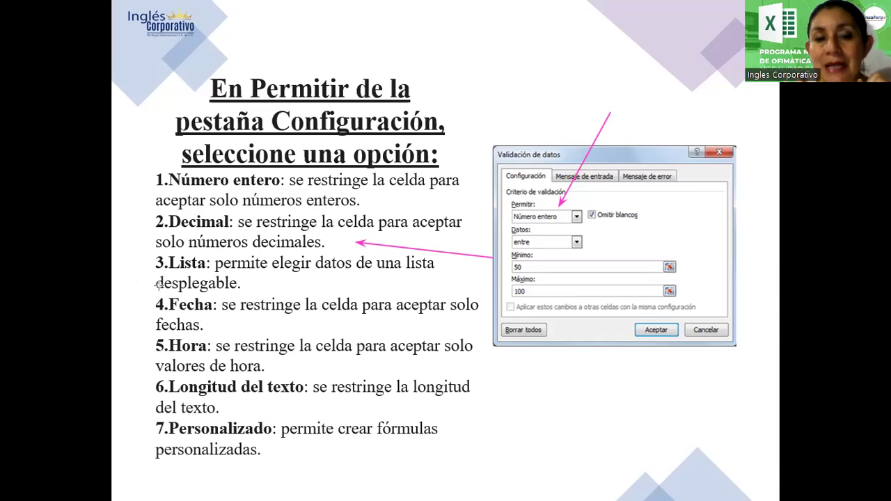
{"action": "left_click_drag", "start_coordinate": [457, 284], "coordinate": [303, 282]}
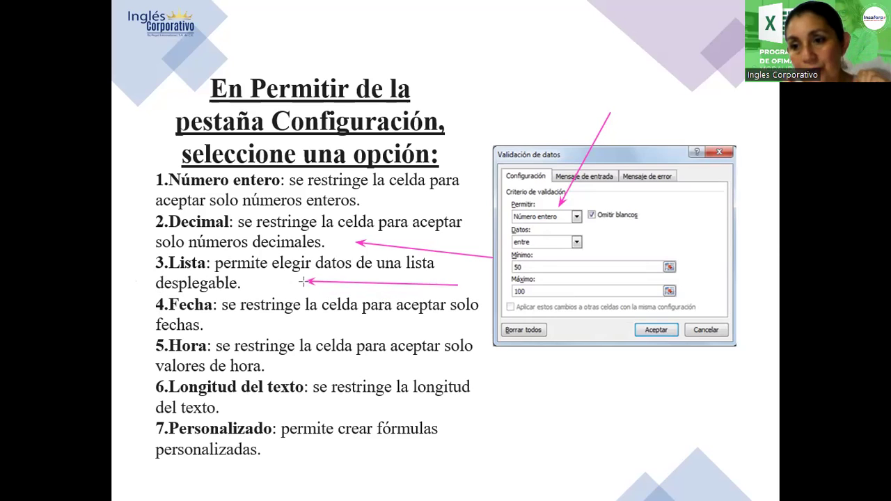
Step: Draw arrows at the Fecha, Hora and Longitud del texto descriptions, then erase all ink
{"action": "left_click_drag", "start_coordinate": [443, 332], "coordinate": [290, 326]}
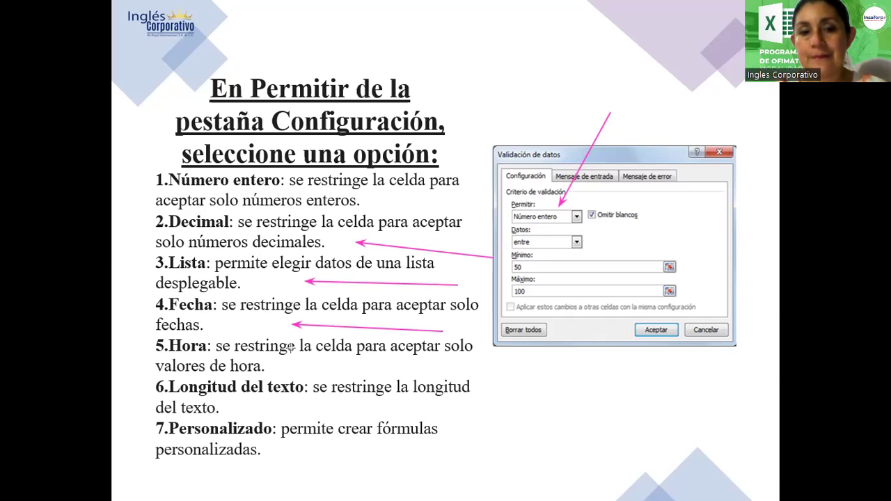
{"action": "left_click_drag", "start_coordinate": [478, 366], "coordinate": [356, 367]}
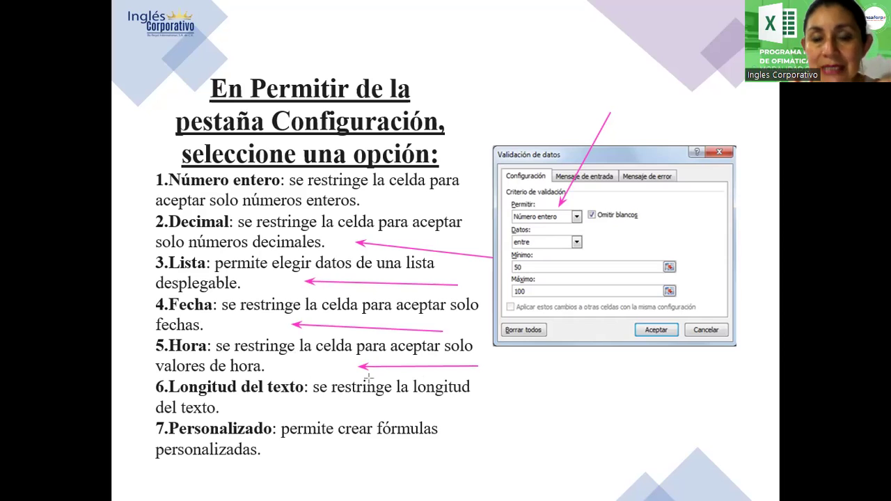
{"action": "left_click_drag", "start_coordinate": [497, 428], "coordinate": [360, 405]}
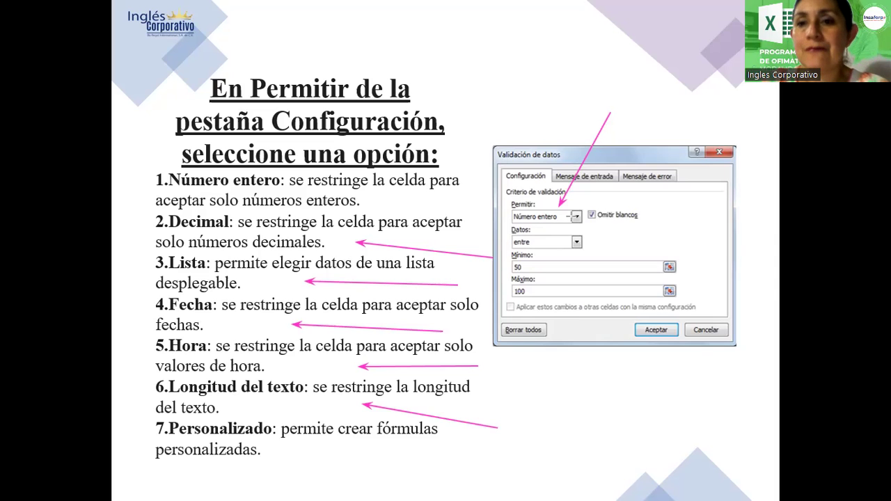
{"action": "key", "text": "e"}
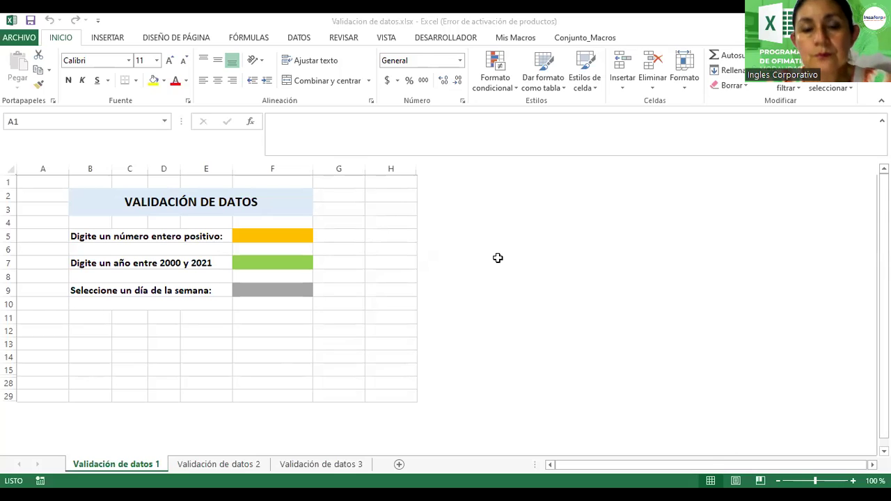
Step: Zoom the Validación de datos 1 sheet to 160% and select cell F5
{"action": "scroll", "coordinate": [458, 281], "scroll_direction": "up", "scroll_amount": 4, "text": "ctrl"}
{"action": "left_click", "coordinate": [457, 280]}
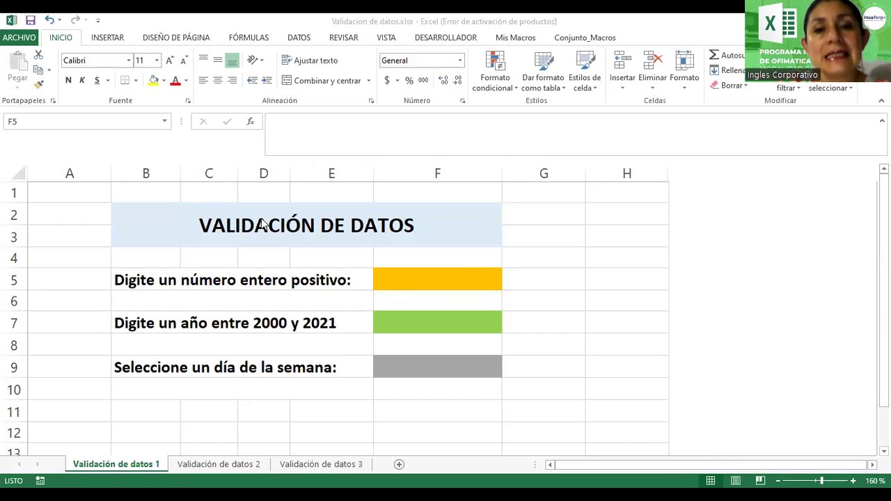
{"action": "left_click", "coordinate": [452, 282]}
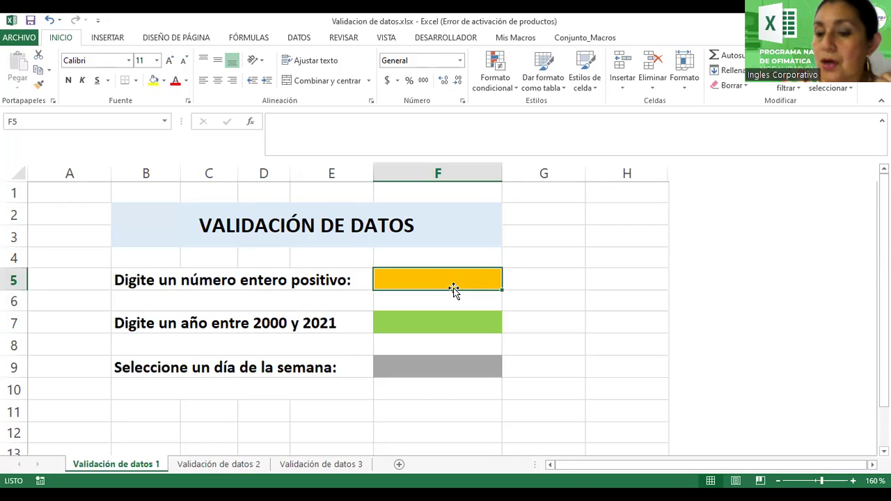
{"action": "type", "text": "-"}
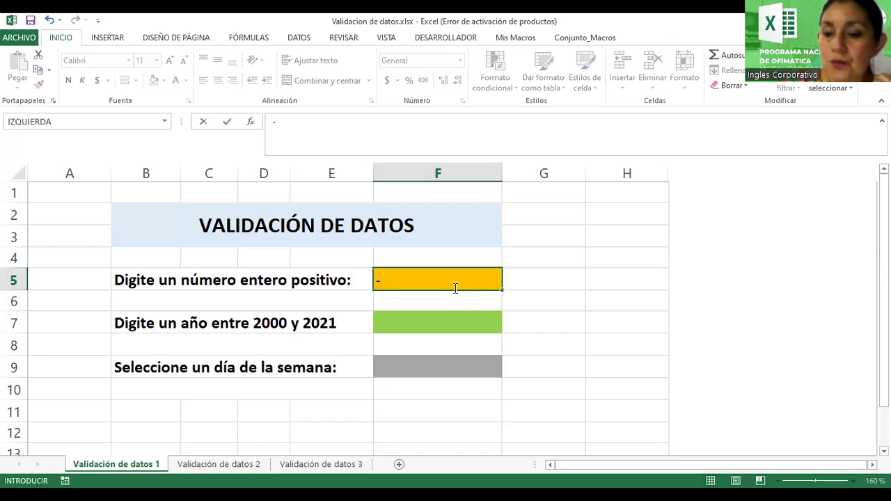
{"action": "left_click", "coordinate": [456, 288]}
{"action": "type", "text": "85"}
{"action": "key", "text": "Return"}
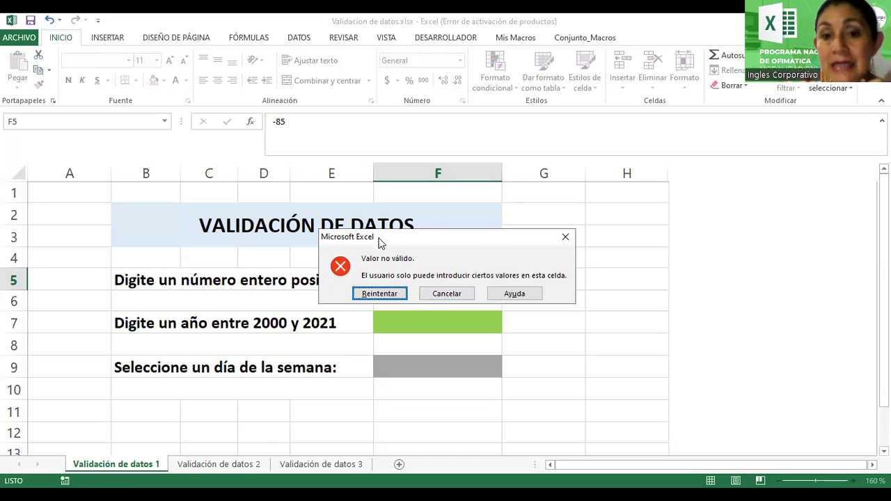
{"action": "left_click_drag", "start_coordinate": [379, 236], "coordinate": [388, 128]}
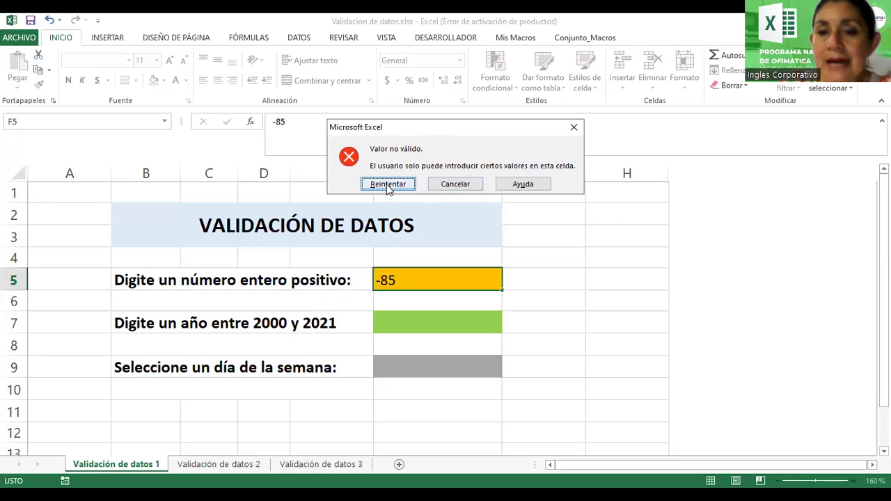
{"action": "left_click", "coordinate": [452, 186]}
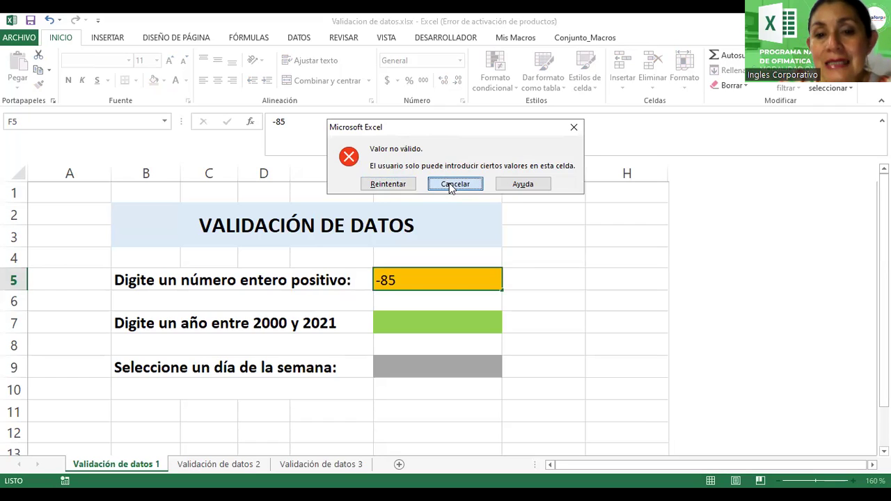
{"action": "left_click", "coordinate": [450, 186]}
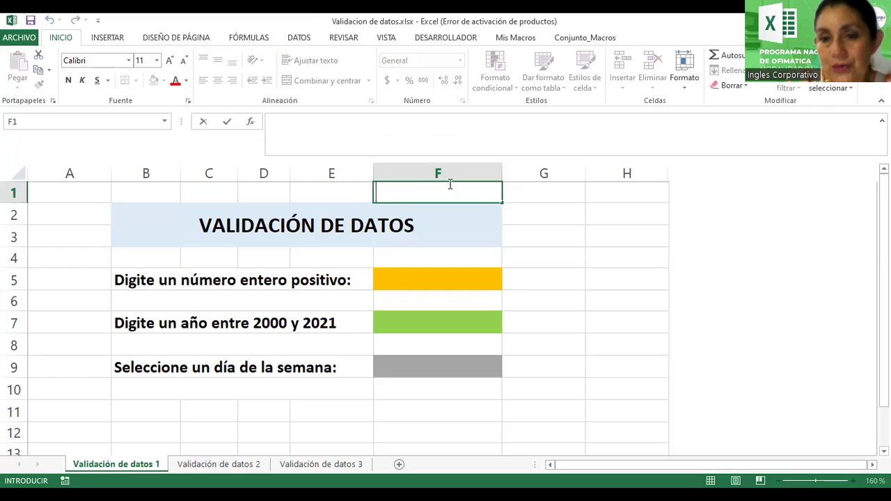
{"action": "left_click", "coordinate": [445, 284]}
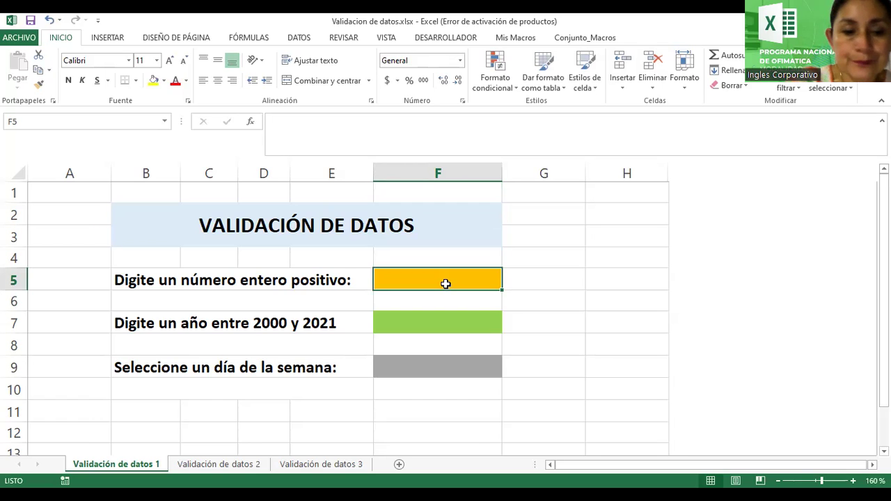
Step: Enter 4 in F5, then enter -8 to test the validation rule
{"action": "type", "text": "1"}
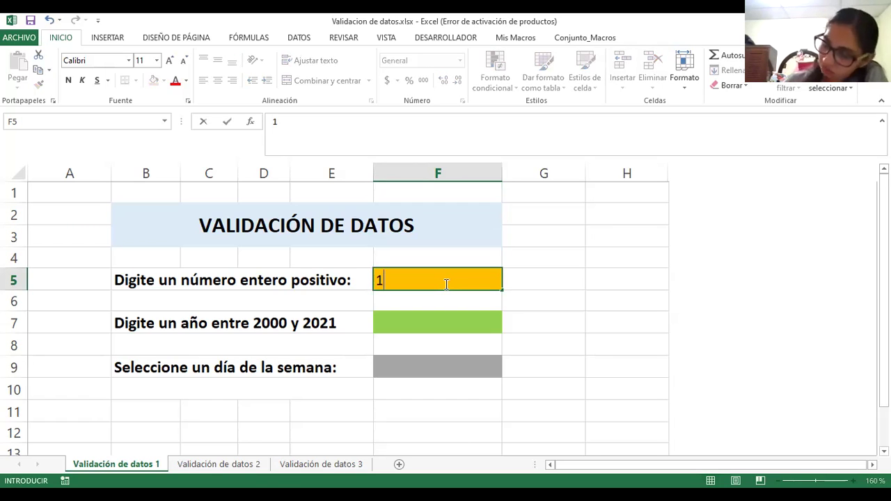
{"action": "key", "text": "BackSpace"}
{"action": "type", "text": "4"}
{"action": "key", "text": "Return"}
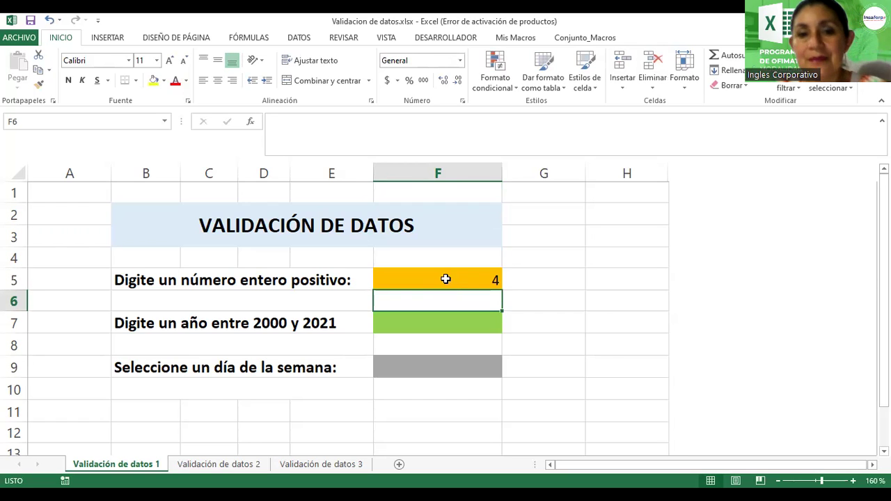
{"action": "left_click", "coordinate": [444, 276]}
{"action": "type", "text": "-"}
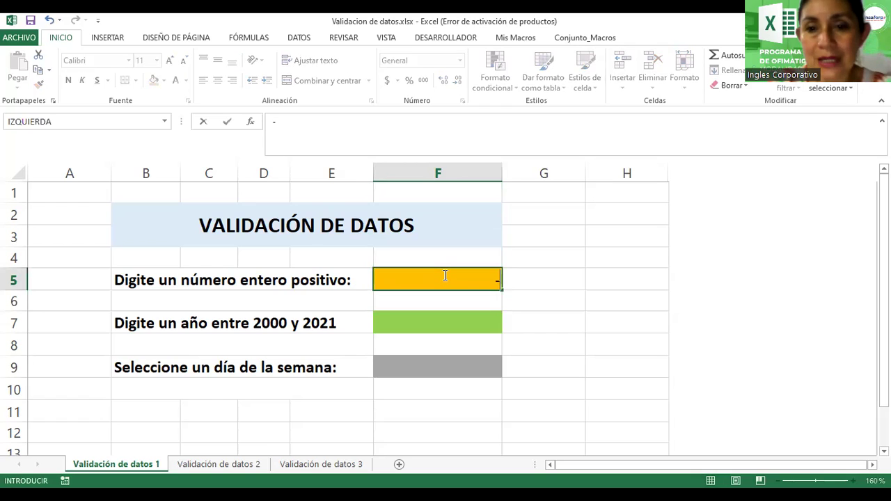
{"action": "type", "text": "8"}
{"action": "key", "text": "Return"}
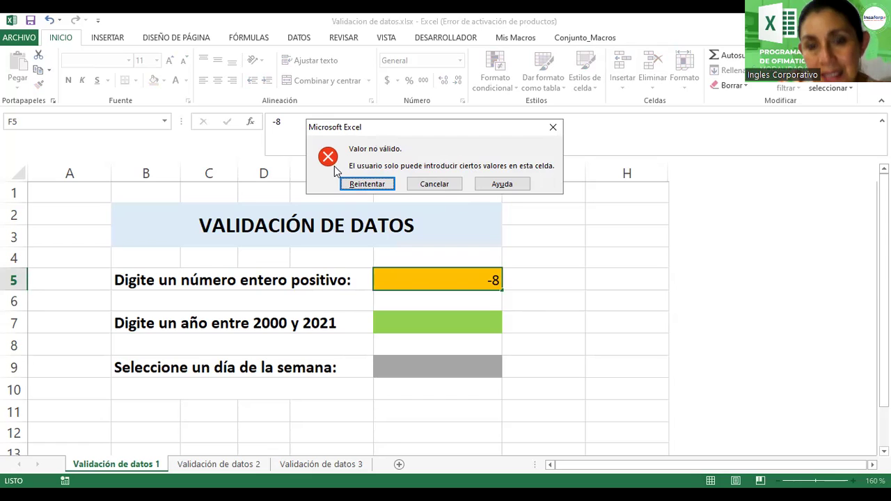
Step: Retry after the error, clear the entry and enter 90 in F5
{"action": "left_click", "coordinate": [379, 185]}
{"action": "type", "text": "=B:F"}
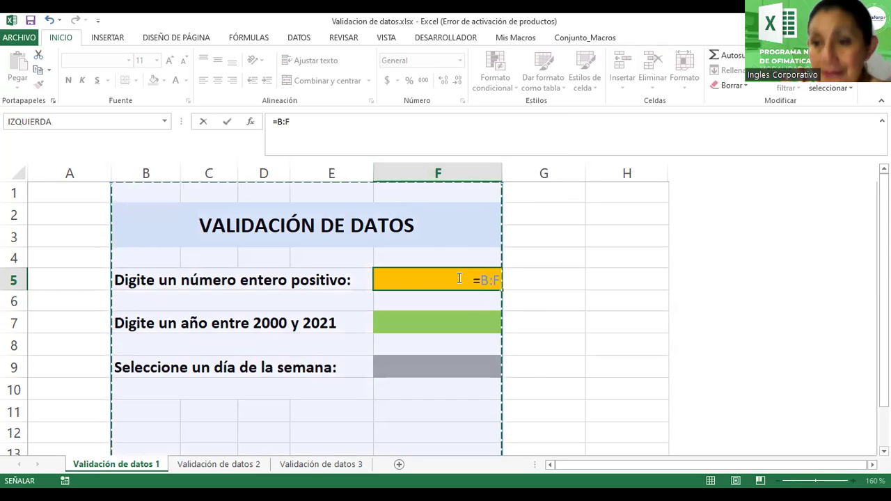
{"action": "left_click", "coordinate": [491, 278]}
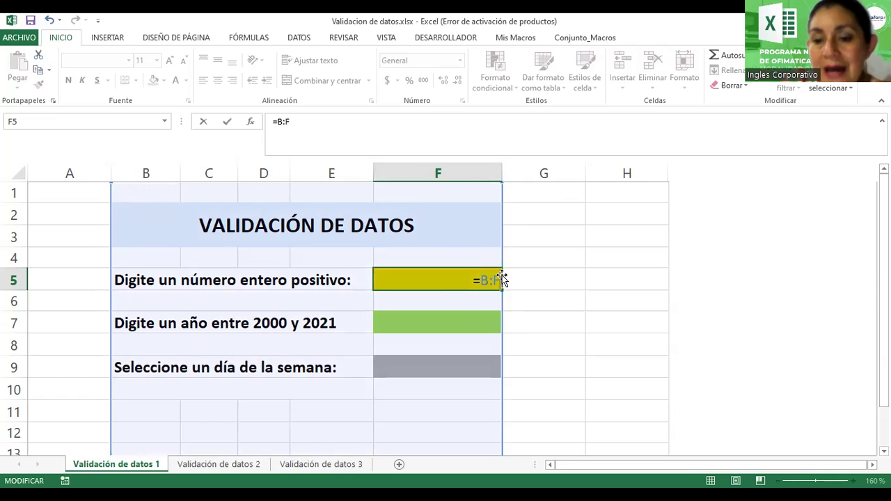
{"action": "key", "text": "BackSpace"}
{"action": "key", "text": "BackSpace"}
{"action": "key", "text": "BackSpace"}
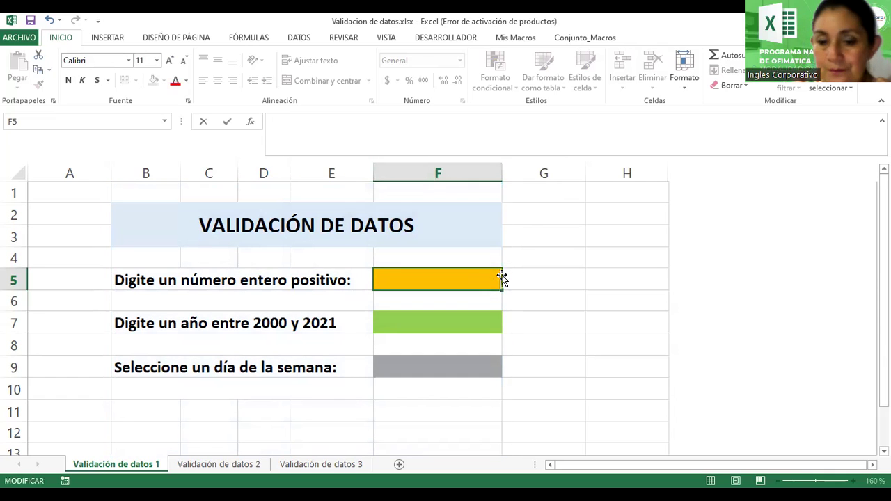
{"action": "type", "text": "90"}
{"action": "key", "text": "Return"}
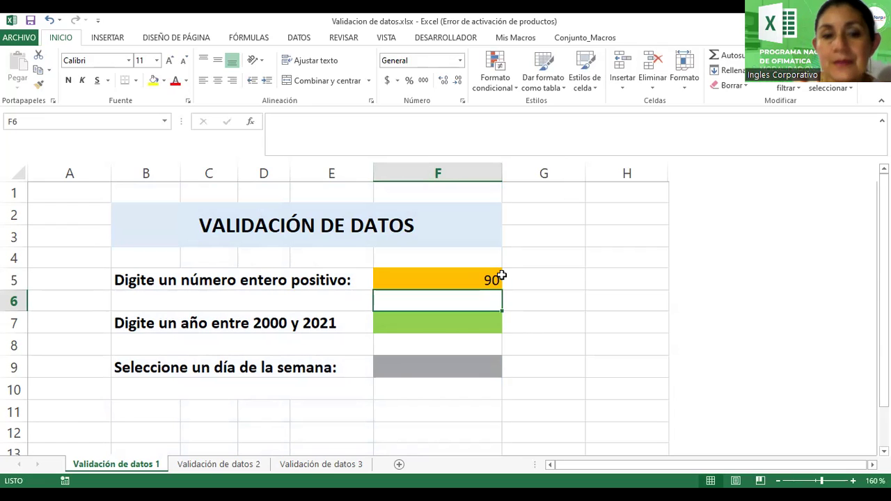
{"action": "left_click", "coordinate": [404, 325]}
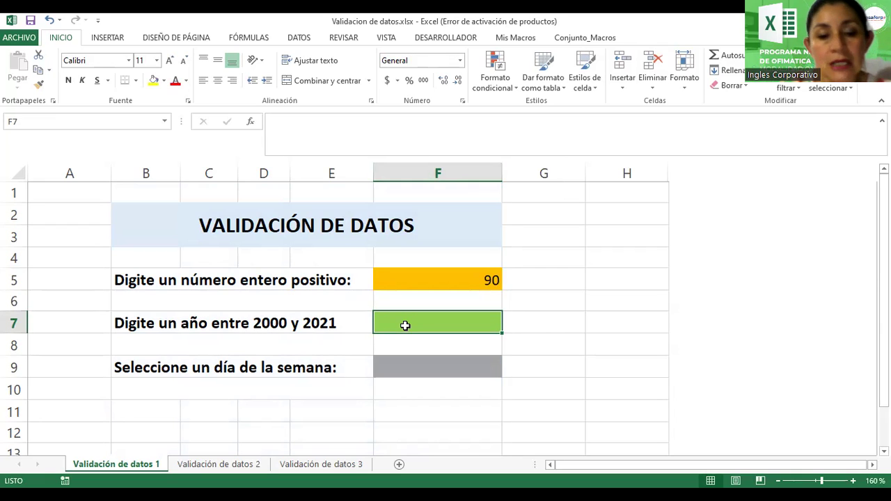
{"action": "type", "text": "1990"}
{"action": "key", "text": "Return"}
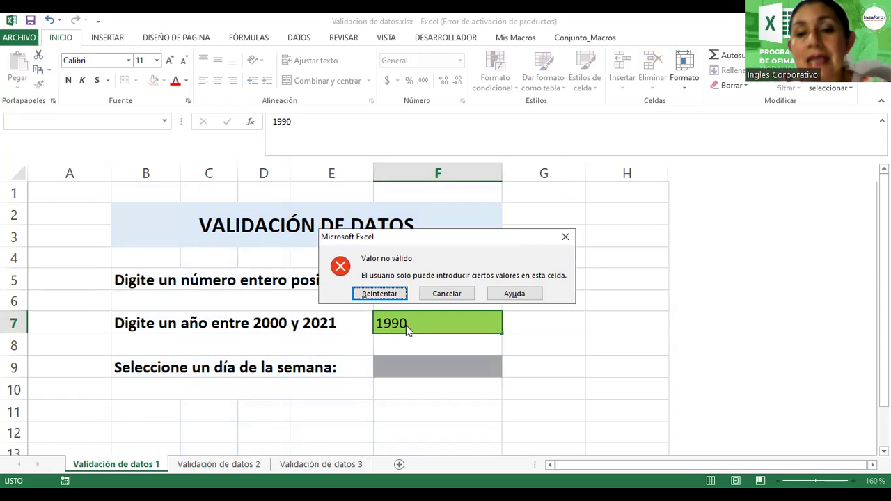
{"action": "key", "text": "Escape"}
{"action": "left_click", "coordinate": [425, 280]}
{"action": "left_click", "coordinate": [431, 320]}
{"action": "left_click", "coordinate": [432, 281]}
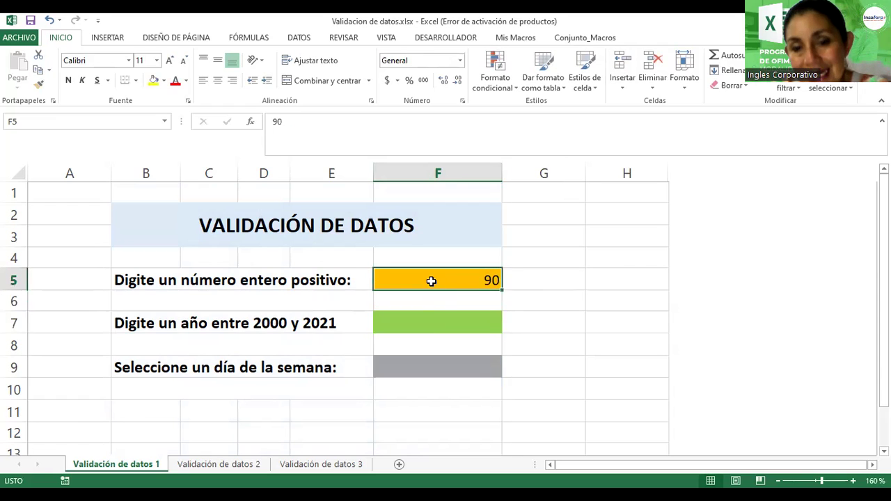
{"action": "left_click", "coordinate": [439, 322]}
{"action": "left_click", "coordinate": [440, 273]}
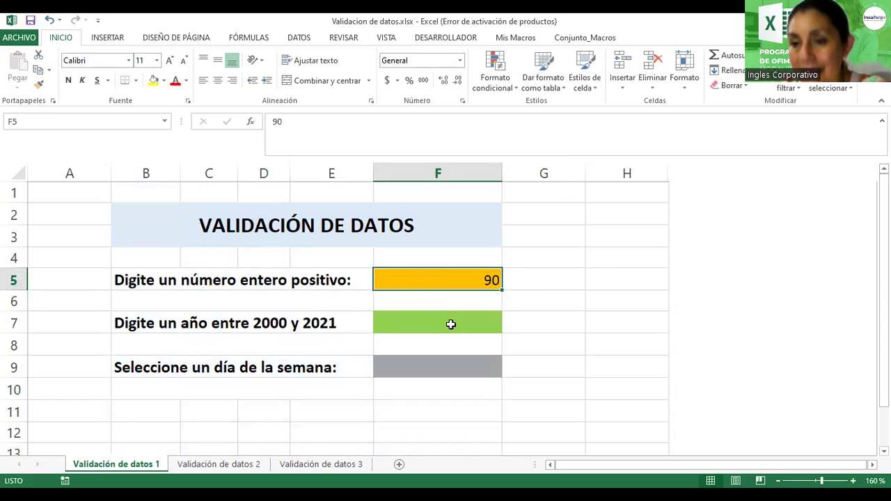
{"action": "left_click", "coordinate": [450, 325]}
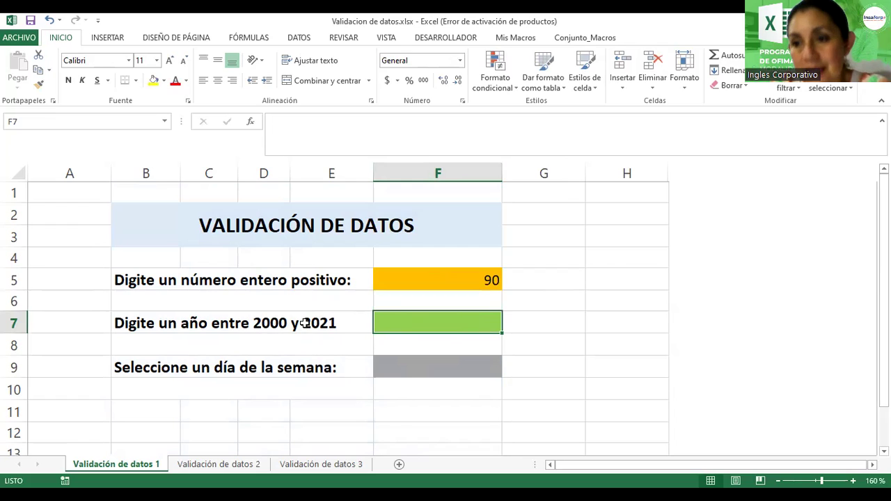
{"action": "left_click", "coordinate": [556, 278]}
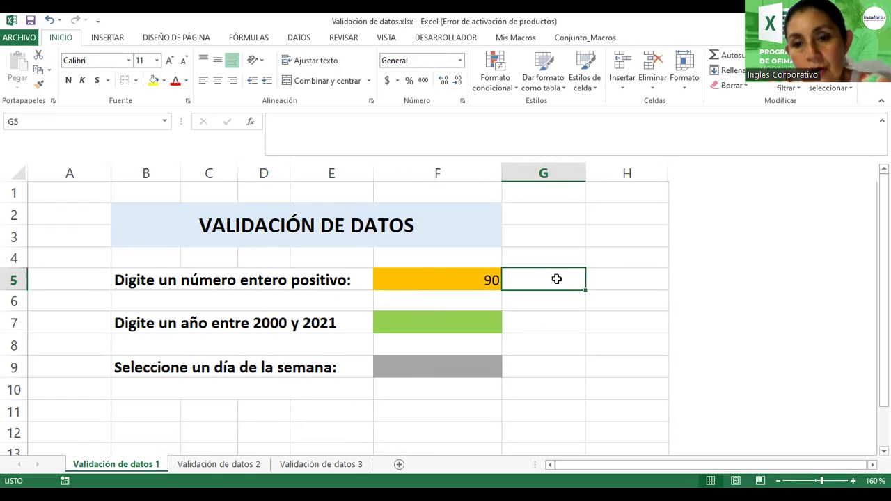
{"action": "type", "text": "-8"}
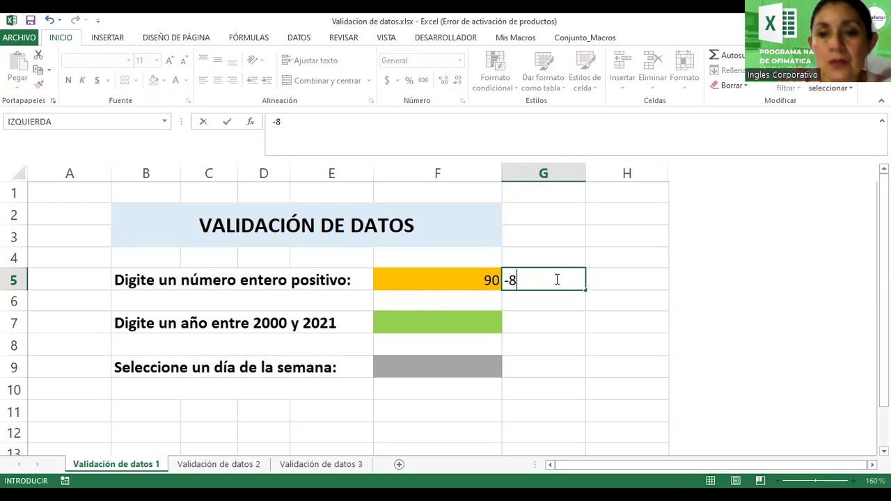
{"action": "key", "text": "Return"}
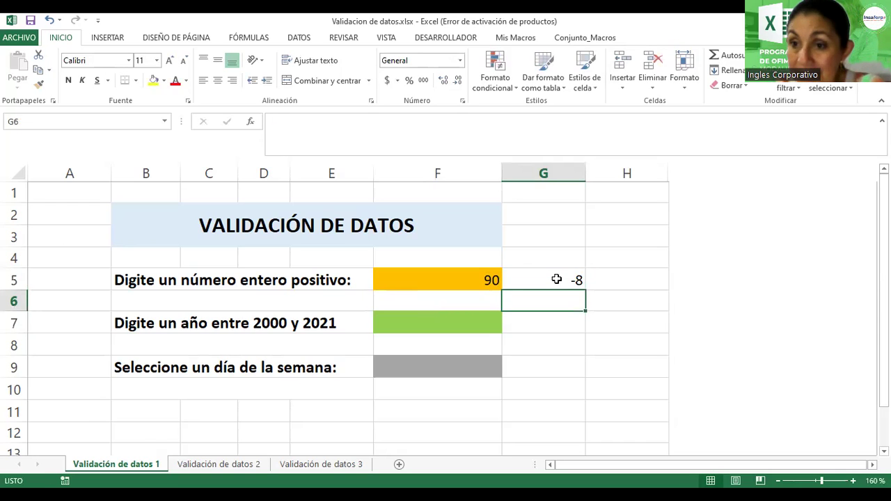
{"action": "left_click", "coordinate": [541, 322]}
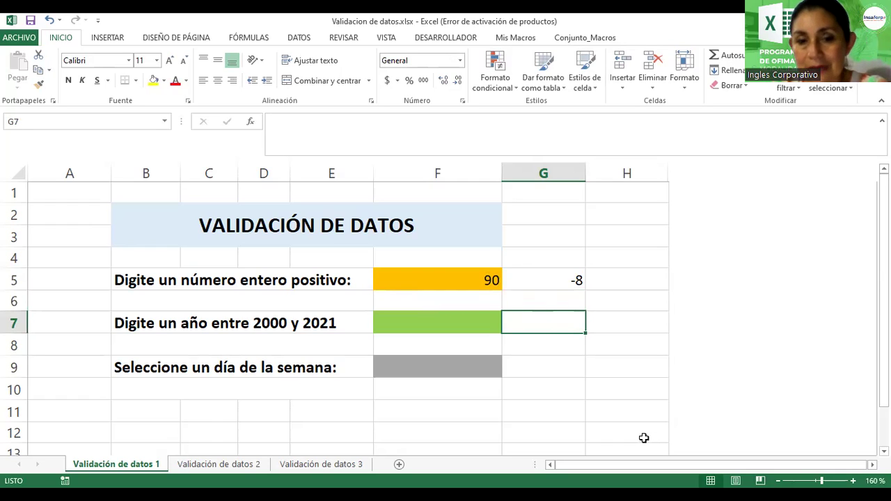
{"action": "type", "text": "19"}
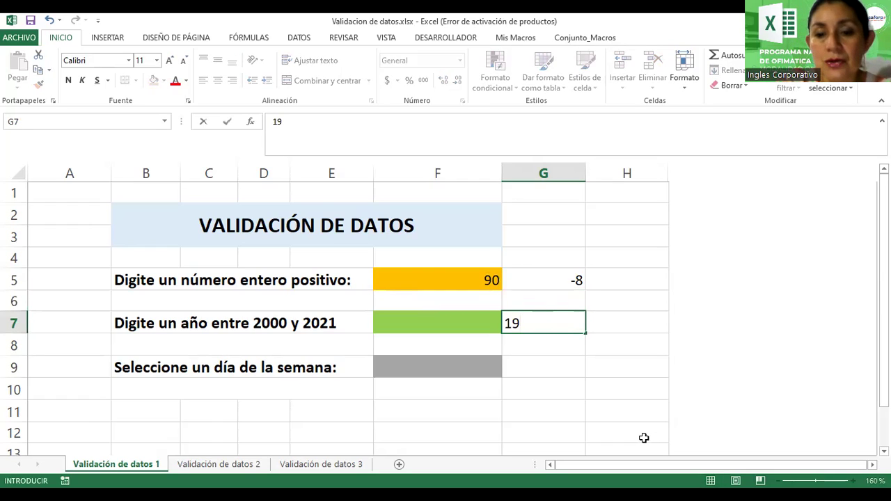
{"action": "type", "text": "90"}
{"action": "key", "text": "Return"}
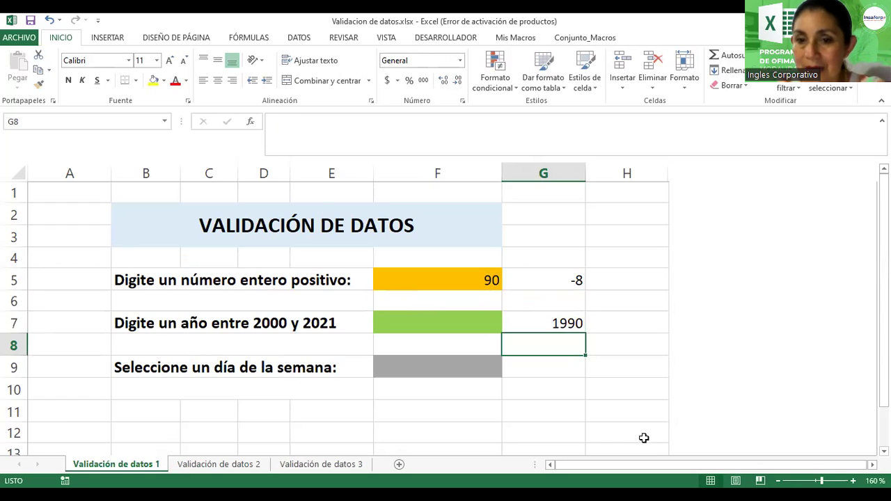
{"action": "left_click", "coordinate": [464, 278]}
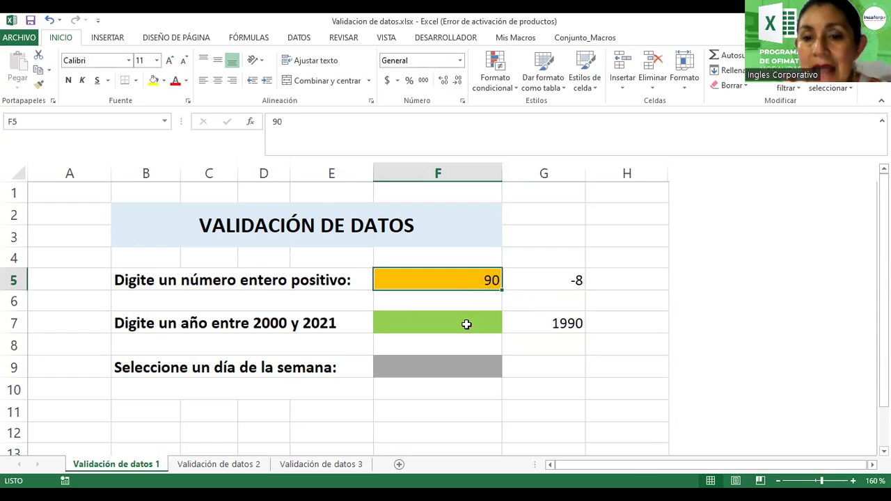
{"action": "left_click", "coordinate": [466, 324]}
{"action": "left_click", "coordinate": [456, 279]}
{"action": "left_click", "coordinate": [462, 321]}
{"action": "left_click", "coordinate": [457, 277]}
{"action": "left_click", "coordinate": [551, 279]}
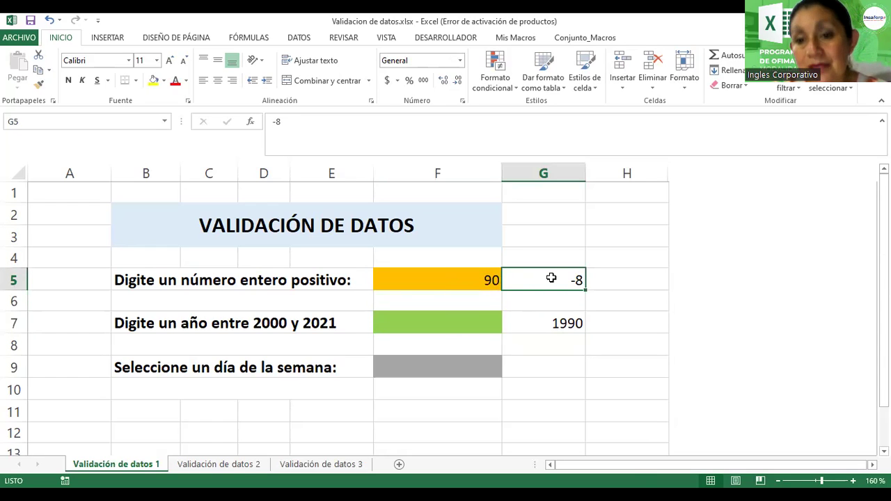
{"action": "key", "text": "Delete"}
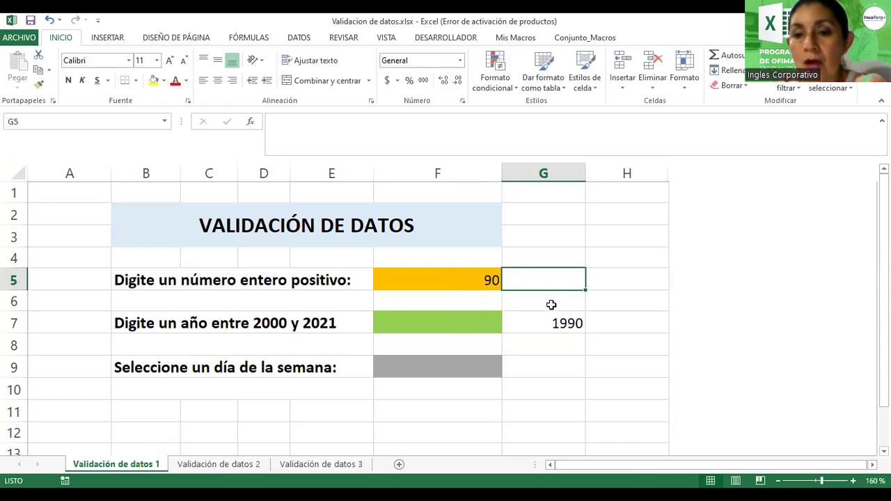
{"action": "left_click", "coordinate": [551, 320]}
{"action": "key", "text": "Delete"}
{"action": "left_click", "coordinate": [550, 278]}
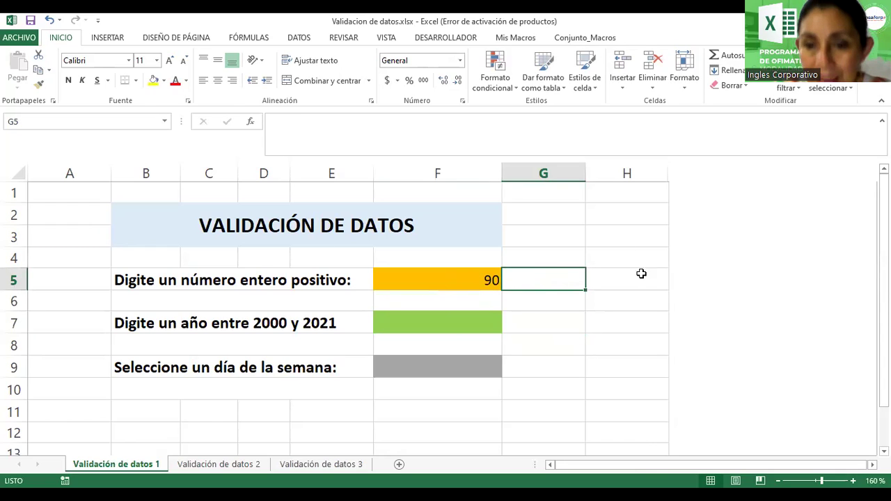
Step: Fill G5 light green, move it to H5, and open the DATOS tab's Validación de datos menu
{"action": "left_click", "coordinate": [165, 82]}
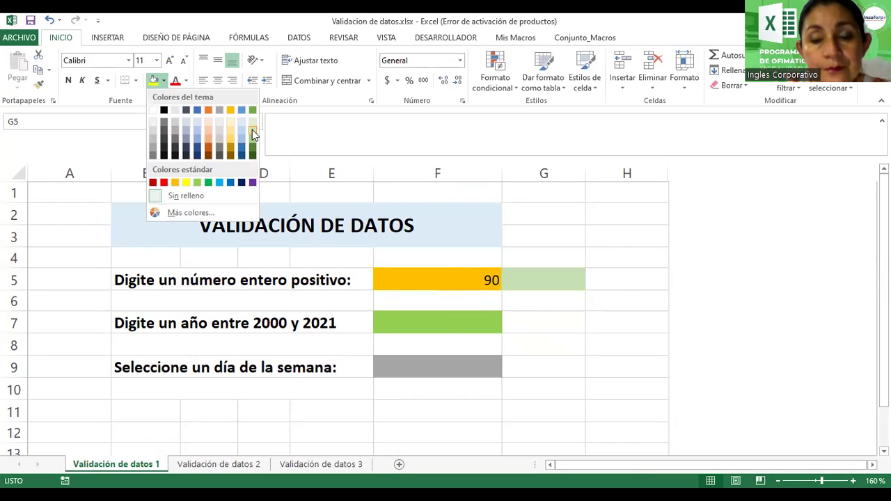
{"action": "left_click", "coordinate": [252, 129]}
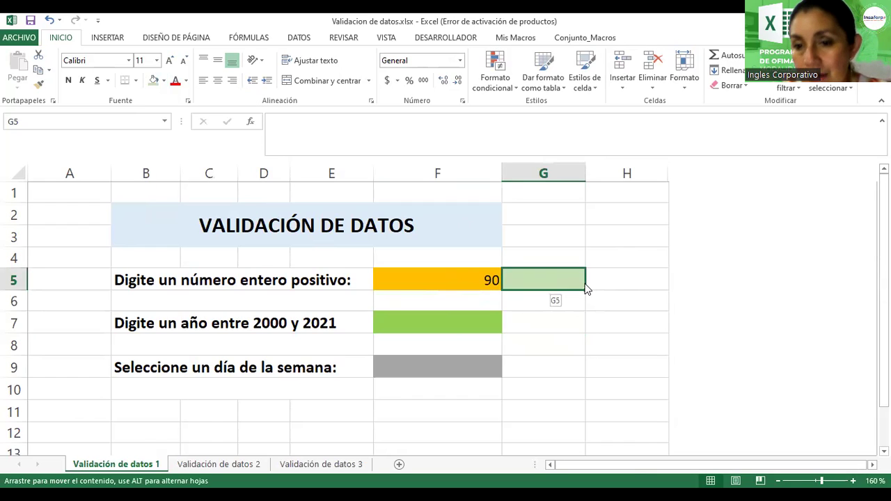
{"action": "left_click_drag", "start_coordinate": [589, 285], "coordinate": [637, 292]}
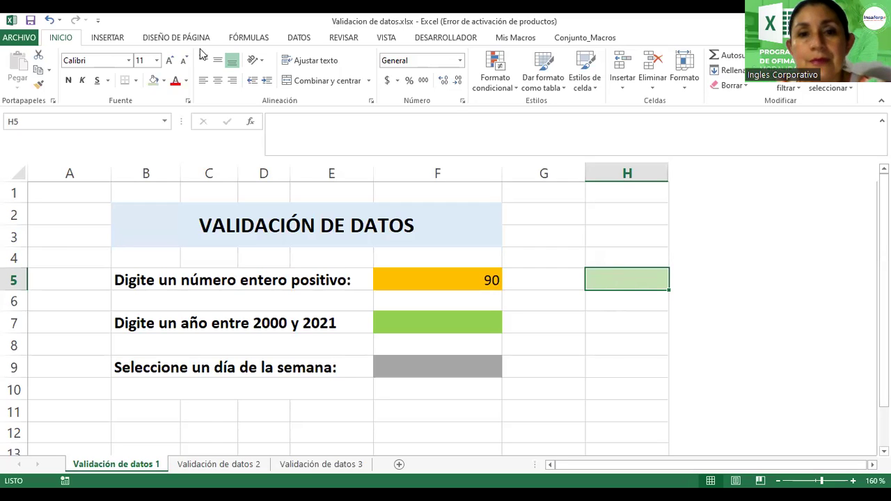
{"action": "left_click", "coordinate": [301, 39]}
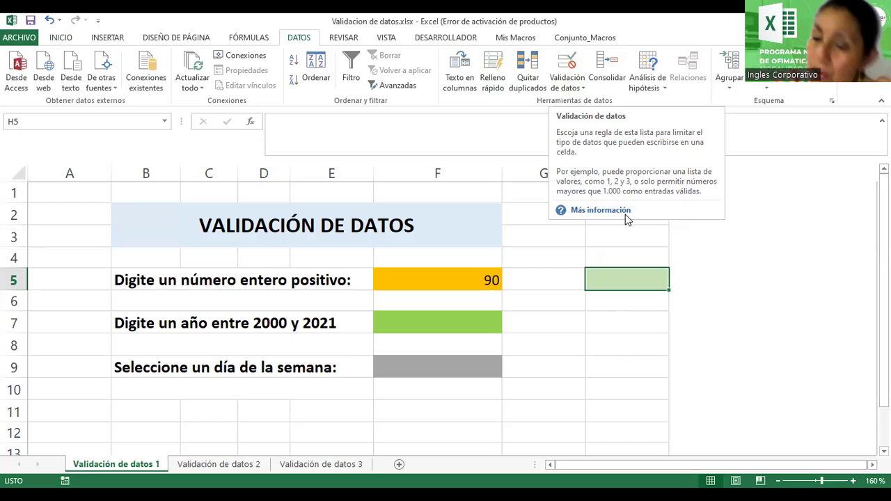
{"action": "left_click", "coordinate": [583, 89]}
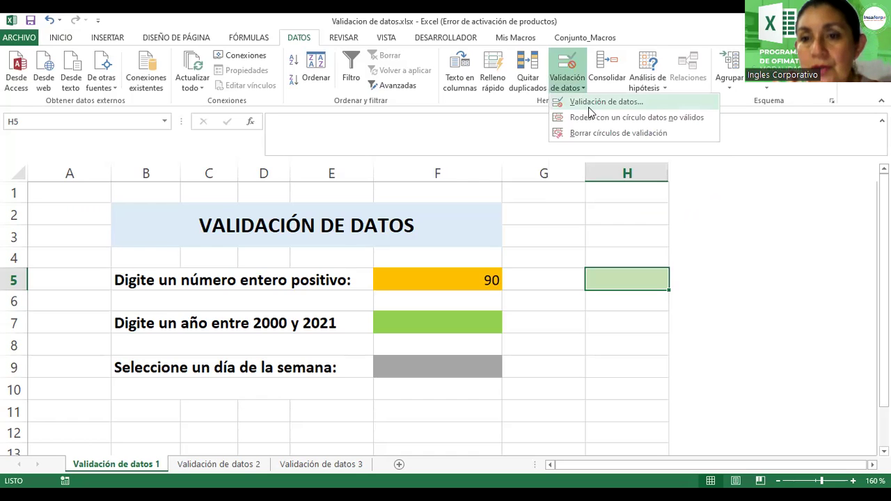
Step: Open Validación de datos for H5, allow Número entero, and keep the comparison on entre
{"action": "left_click", "coordinate": [589, 105]}
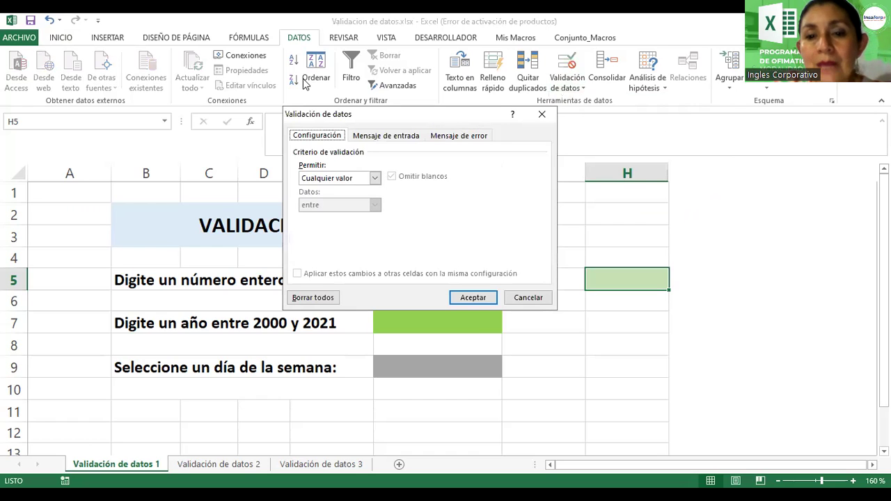
{"action": "left_click_drag", "start_coordinate": [390, 113], "coordinate": [363, 184]}
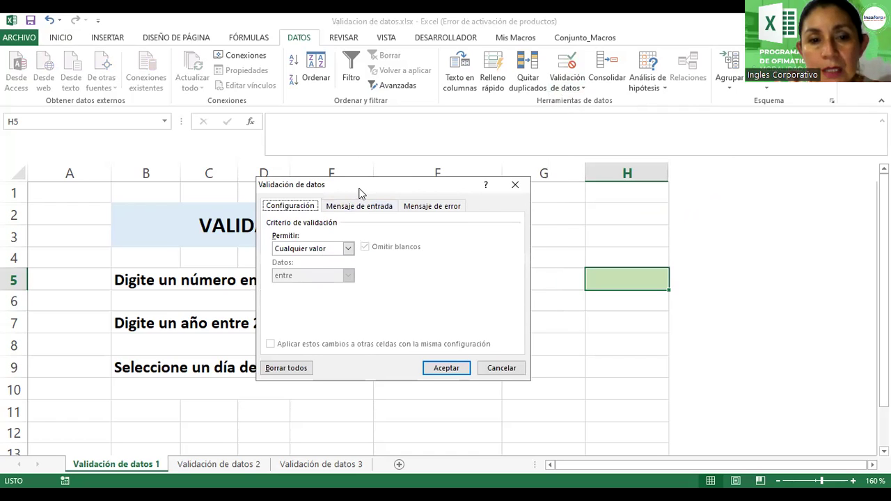
{"action": "left_click_drag", "start_coordinate": [360, 194], "coordinate": [540, 179]}
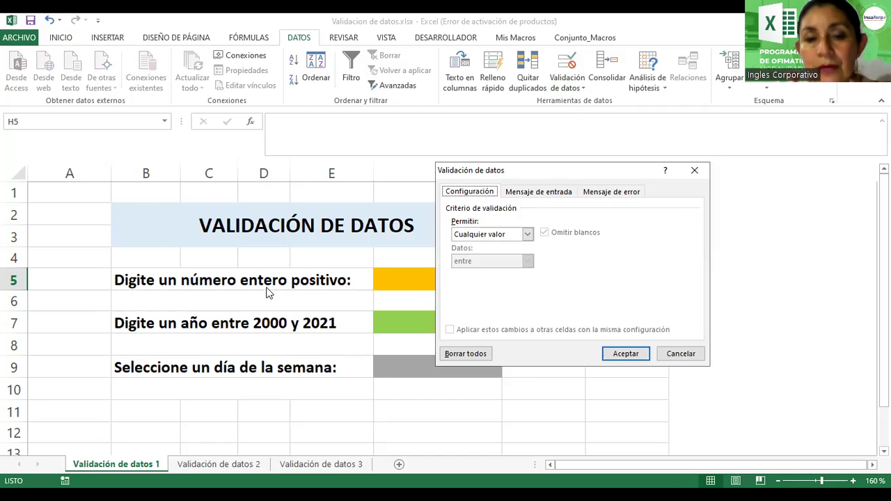
{"action": "left_click", "coordinate": [486, 235]}
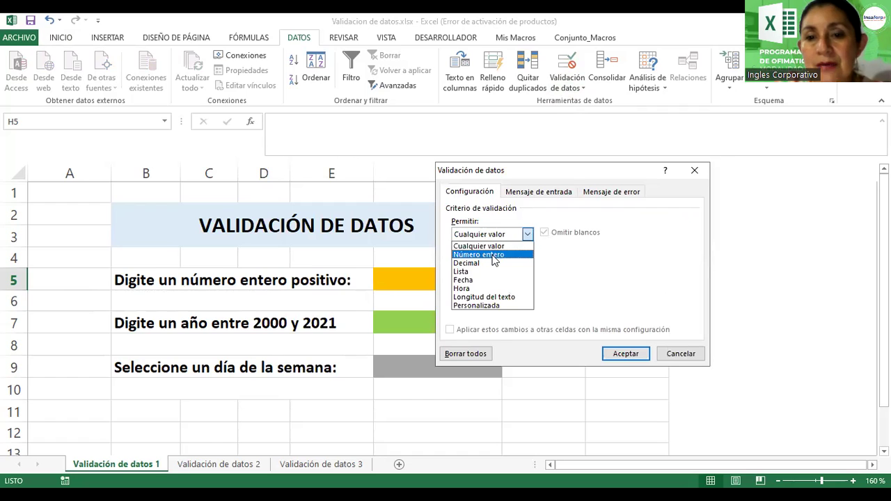
{"action": "left_click", "coordinate": [494, 256]}
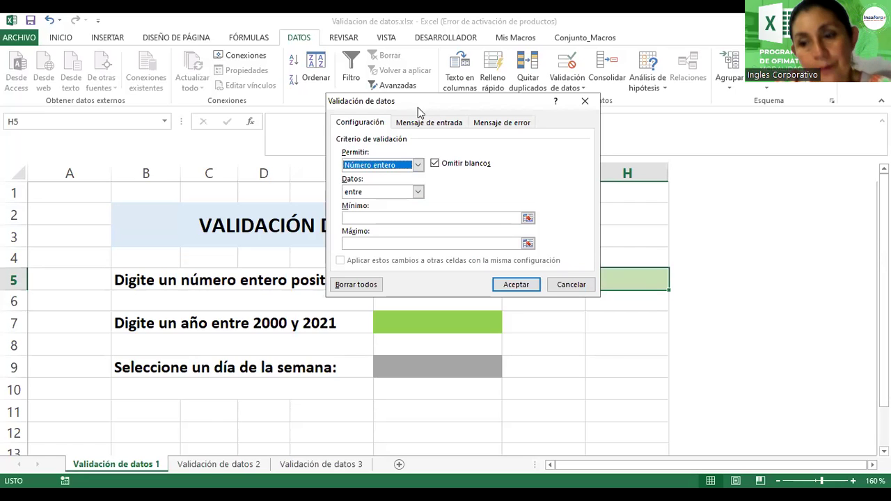
{"action": "left_click_drag", "start_coordinate": [418, 108], "coordinate": [397, 195]}
{"action": "left_click", "coordinate": [398, 279]}
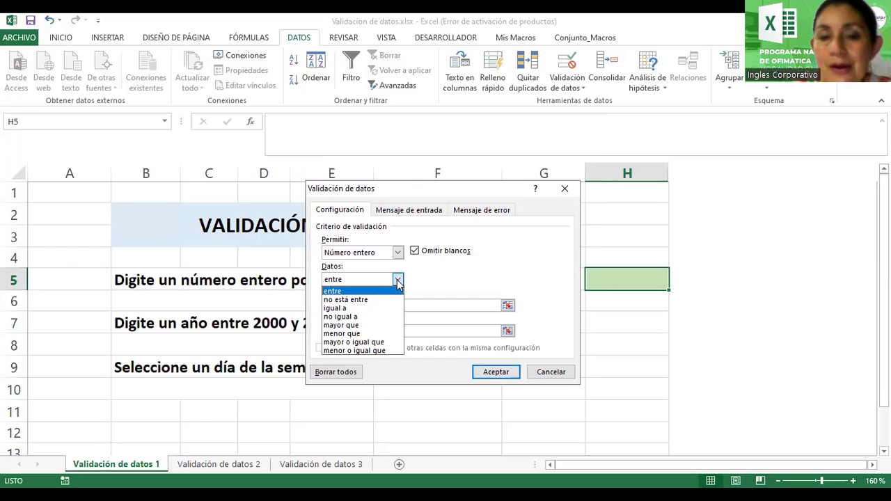
{"action": "left_click", "coordinate": [400, 190]}
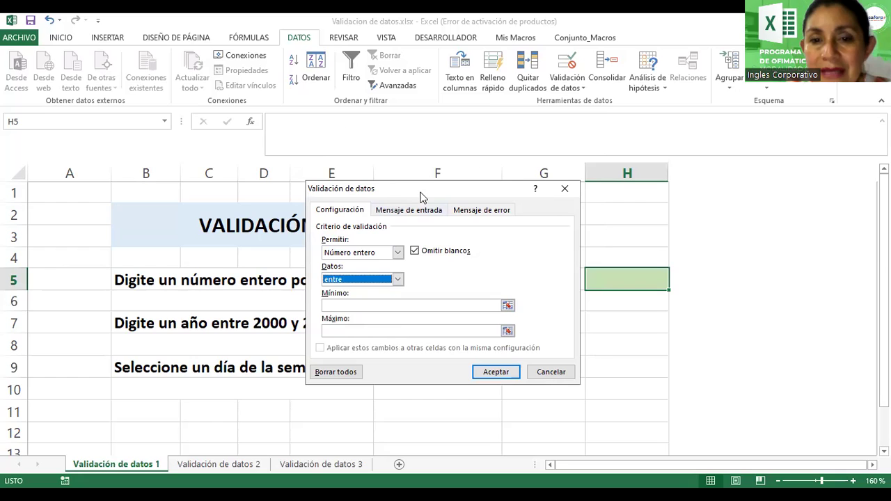
{"action": "left_click_drag", "start_coordinate": [422, 194], "coordinate": [506, 71]}
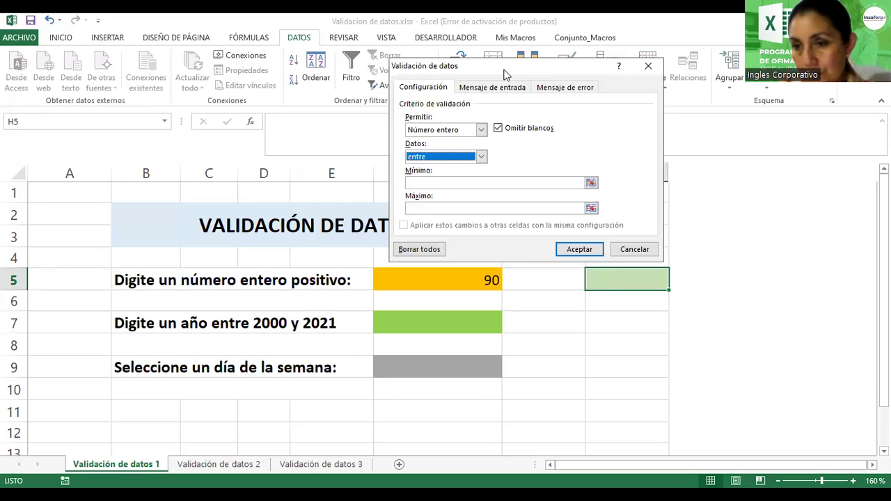
Step: Reopen the Datos comparison list in the Validación de datos dialog
{"action": "left_click", "coordinate": [482, 157]}
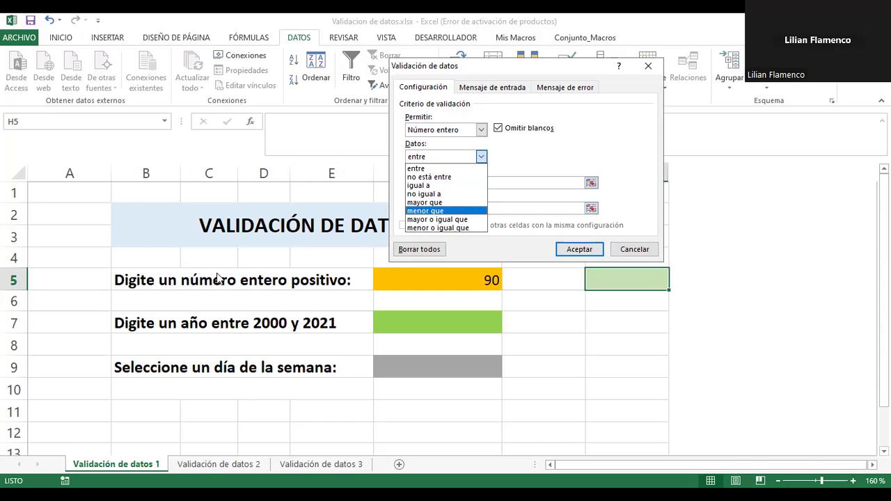
Step: Set the comparison to mayor o igual que with a Mínimo of 1
{"action": "left_click", "coordinate": [423, 219]}
{"action": "left_click", "coordinate": [427, 182]}
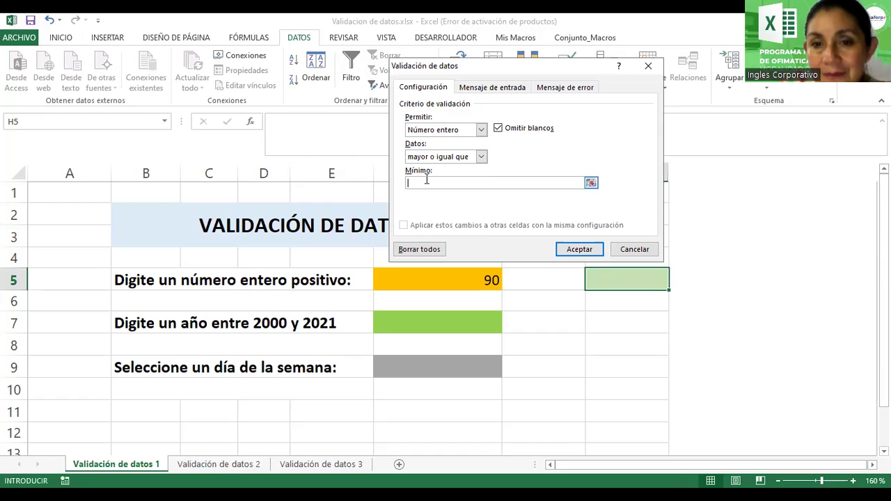
{"action": "type", "text": "1"}
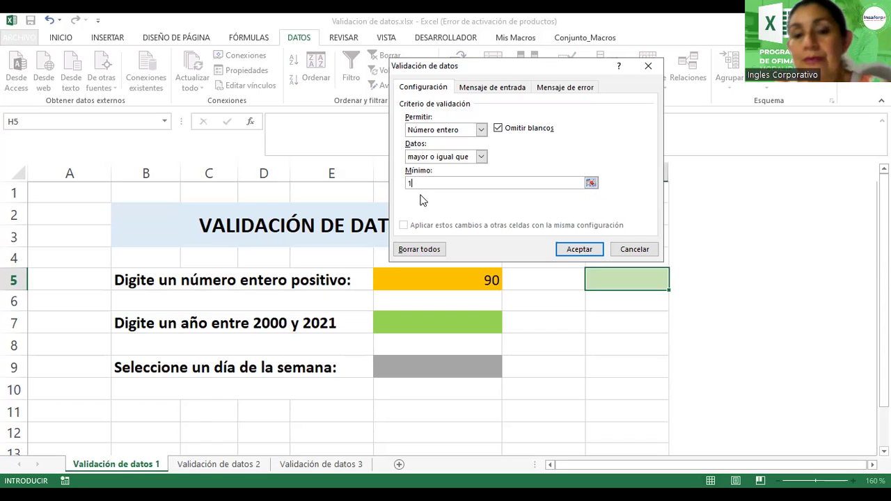
{"action": "left_click", "coordinate": [467, 89]}
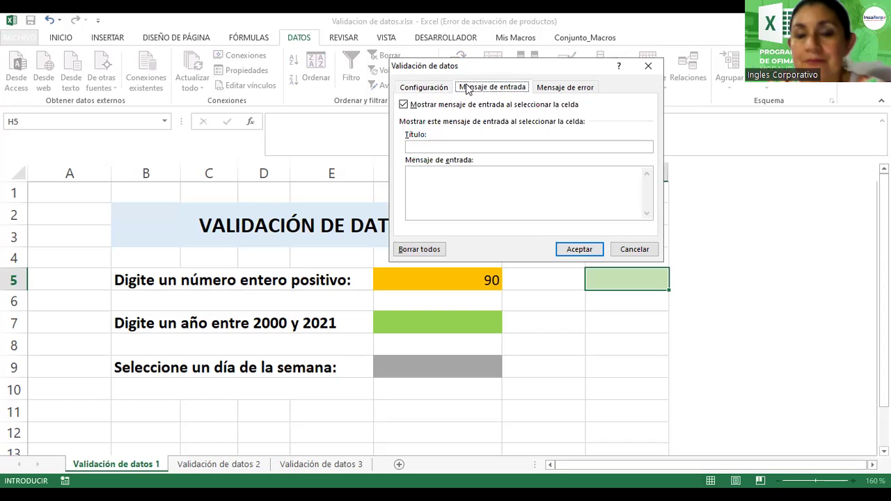
Step: Title the input message 'Numero' with text 'Ingresa el número a evaluar.'
{"action": "left_click", "coordinate": [442, 147]}
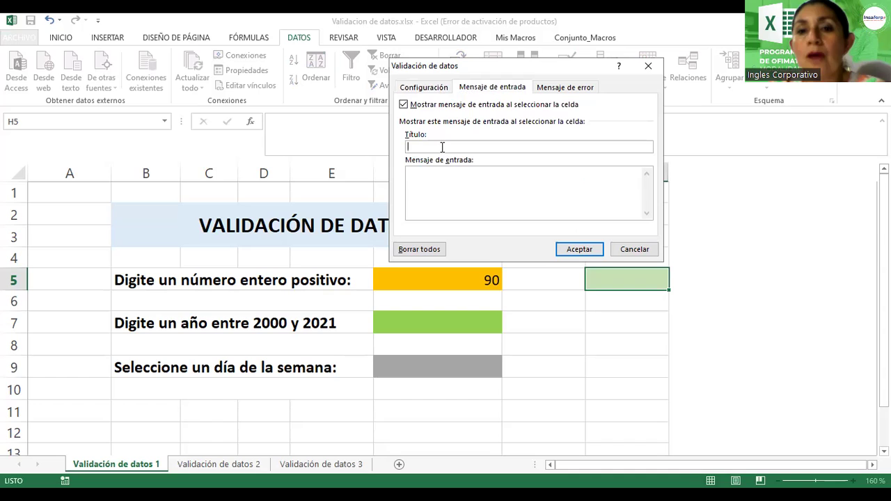
{"action": "type", "text": "Numero"}
{"action": "left_click", "coordinate": [432, 176]}
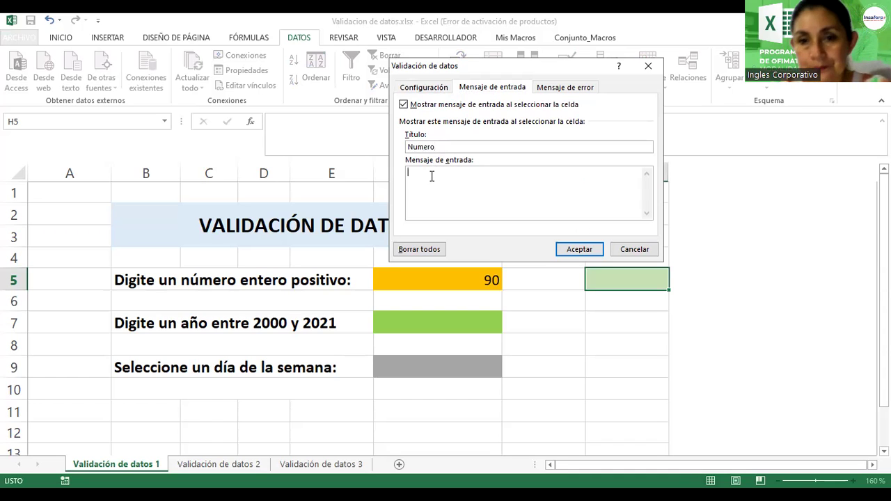
{"action": "type", "text": "In"}
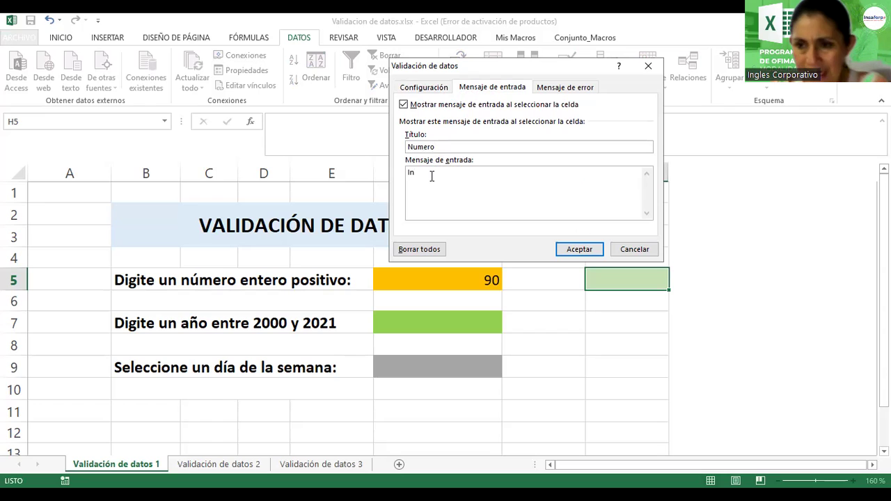
{"action": "type", "text": "gresa el número a evaluar"}
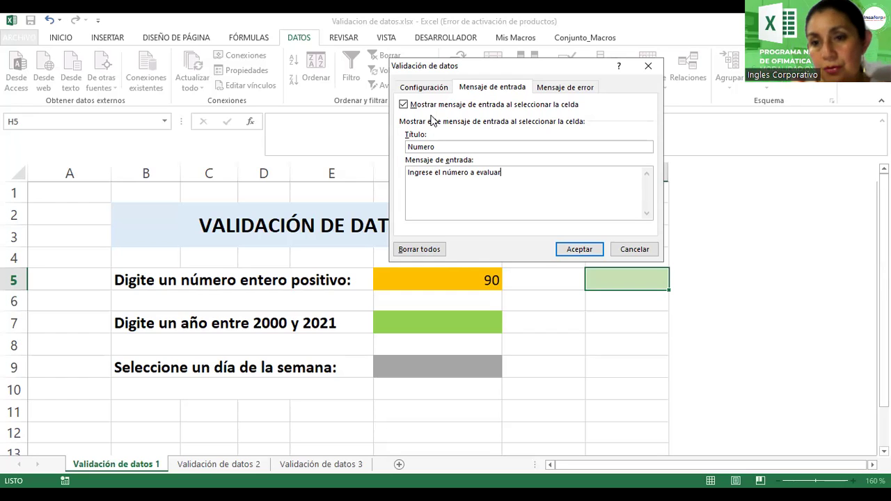
{"action": "type", "text": "."}
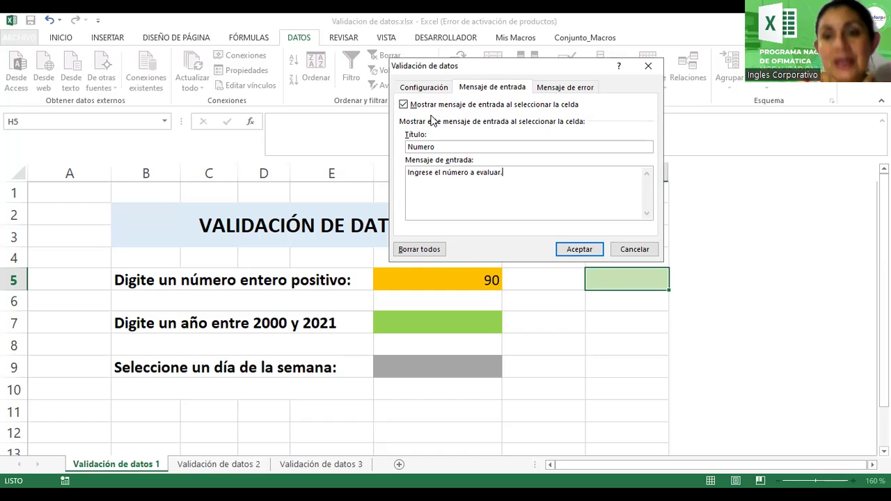
{"action": "left_click", "coordinate": [575, 88]}
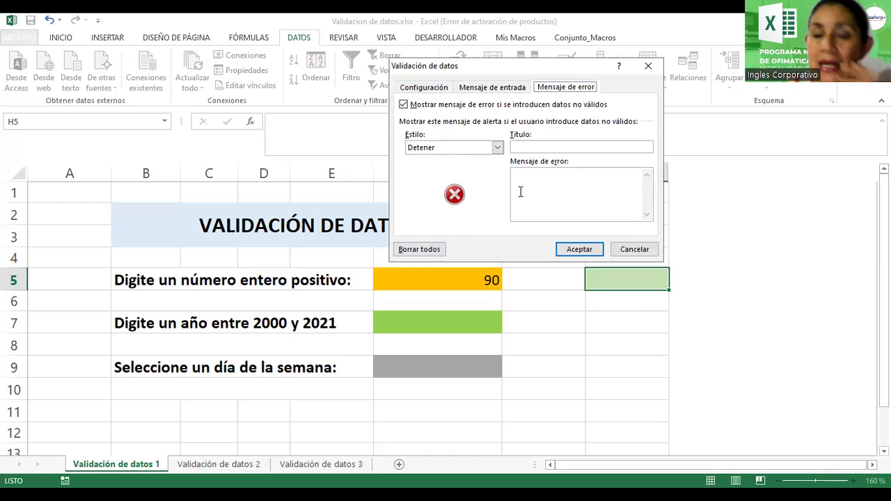
Step: Try the Advertencia and Información alert styles, then return to Detener
{"action": "left_click", "coordinate": [499, 149]}
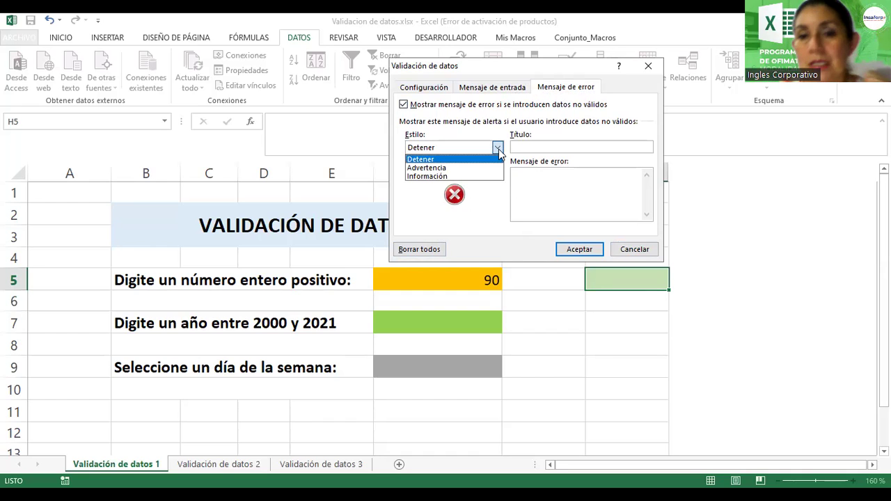
{"action": "left_click", "coordinate": [466, 170]}
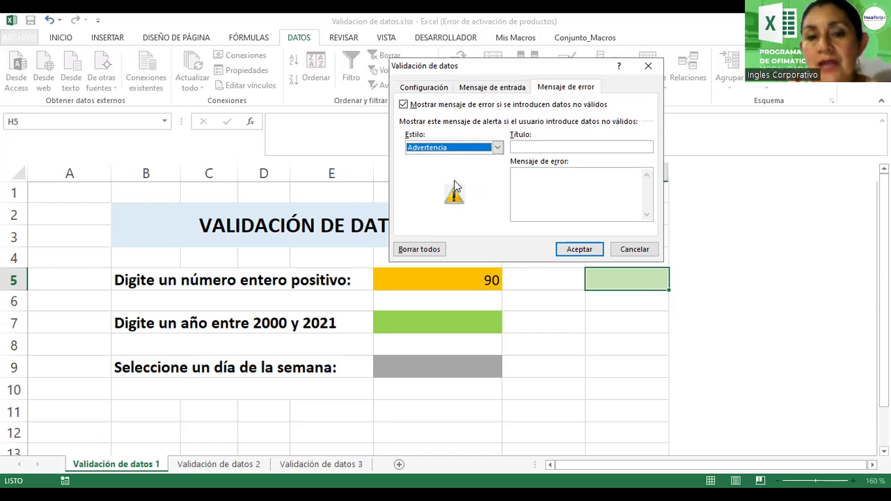
{"action": "left_click", "coordinate": [462, 149]}
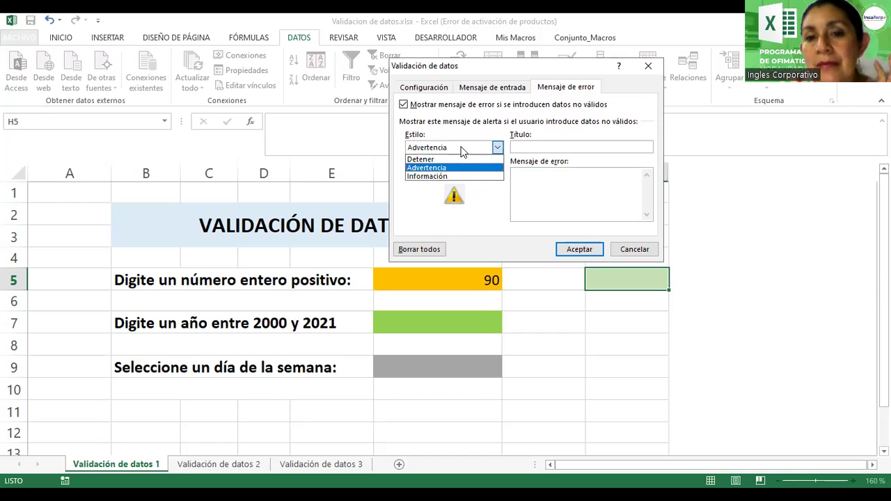
{"action": "left_click", "coordinate": [451, 178]}
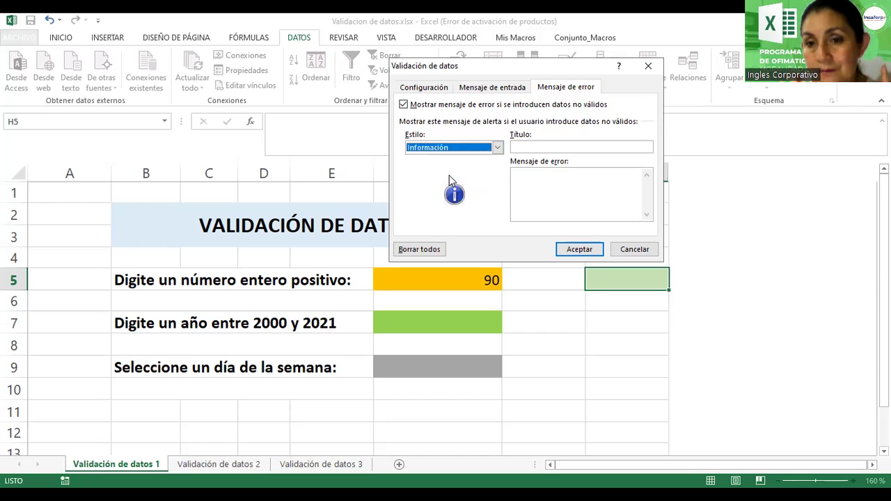
{"action": "left_click", "coordinate": [451, 148]}
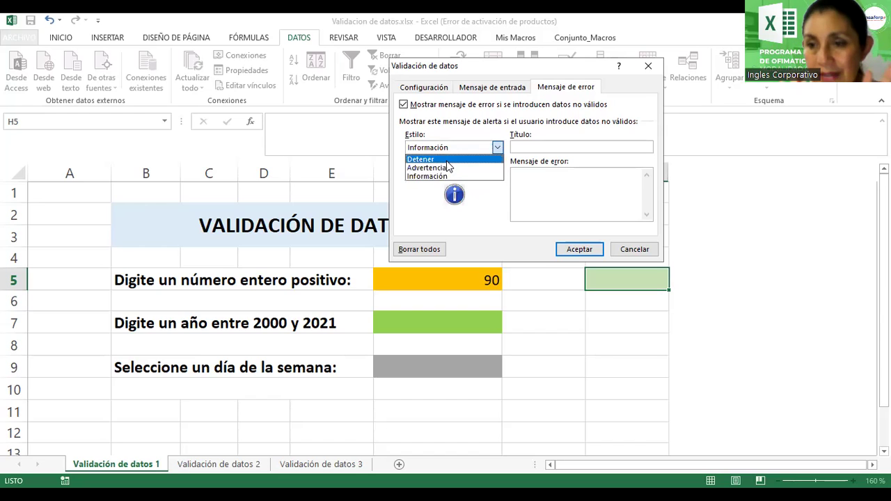
{"action": "left_click", "coordinate": [459, 158]}
Step: Enter alert title 'Error Valor' and message 'El dato ingresado, es inválido!!!!!!'
{"action": "left_click", "coordinate": [523, 146]}
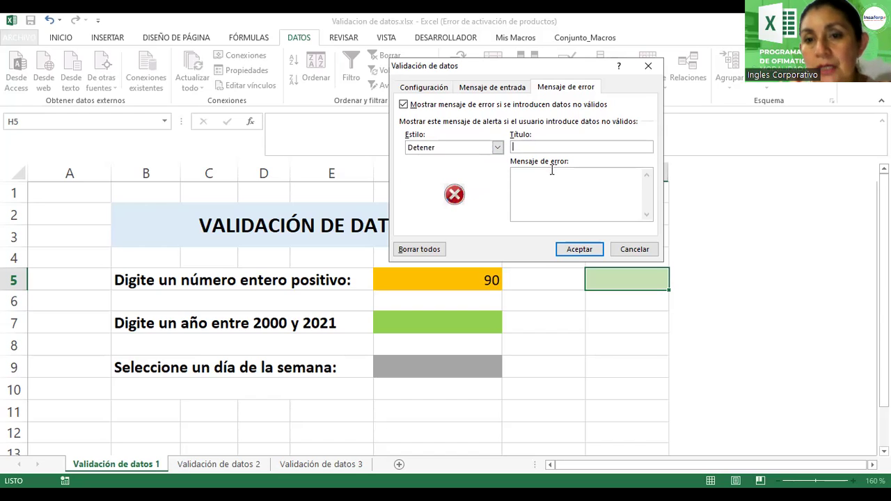
{"action": "type", "text": "Erro"}
{"action": "key", "text": "BackSpace"}
{"action": "key", "text": "BackSpace"}
{"action": "key", "text": "BackSpace"}
{"action": "type", "text": "rror"}
{"action": "key", "text": "BackSpace"}
{"action": "key", "text": "BackSpace"}
{"action": "key", "text": "BackSpace"}
{"action": "type", "text": "rror Valor"}
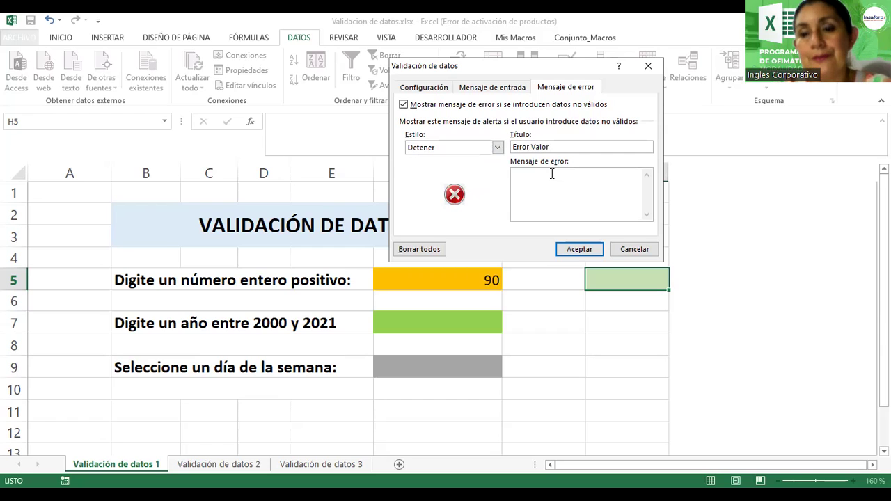
{"action": "type", "text": "El dato ingresado, es inválido"}
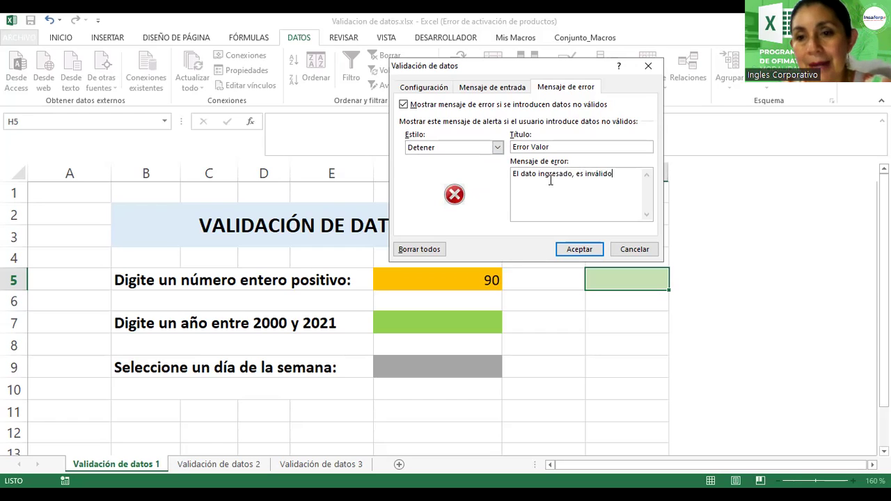
{"action": "type", "text": "."}
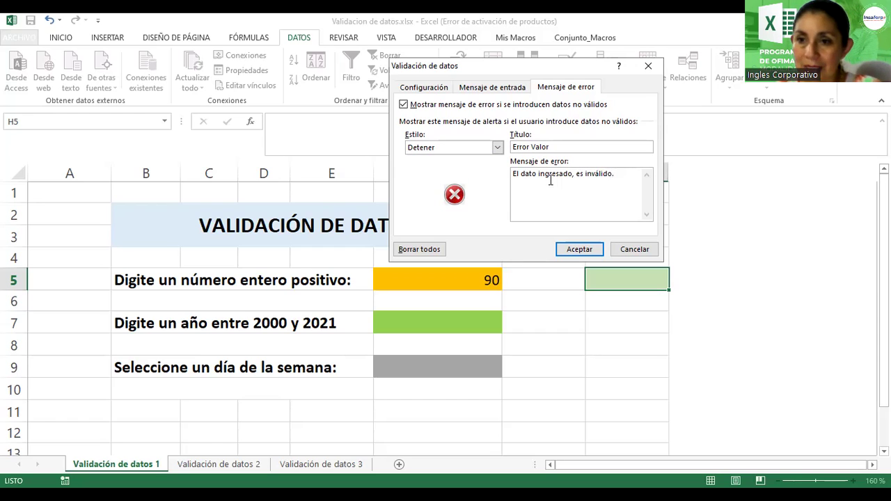
{"action": "key", "text": "BackSpace"}
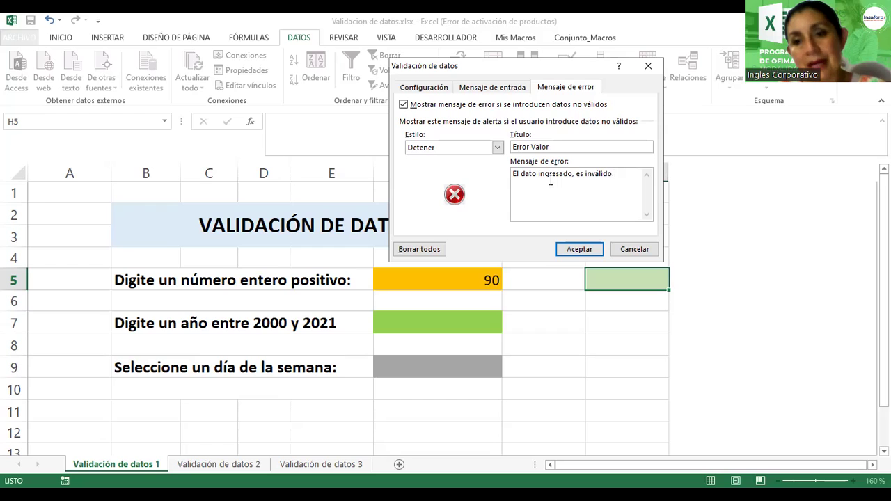
{"action": "type", "text": "!!!!!!"}
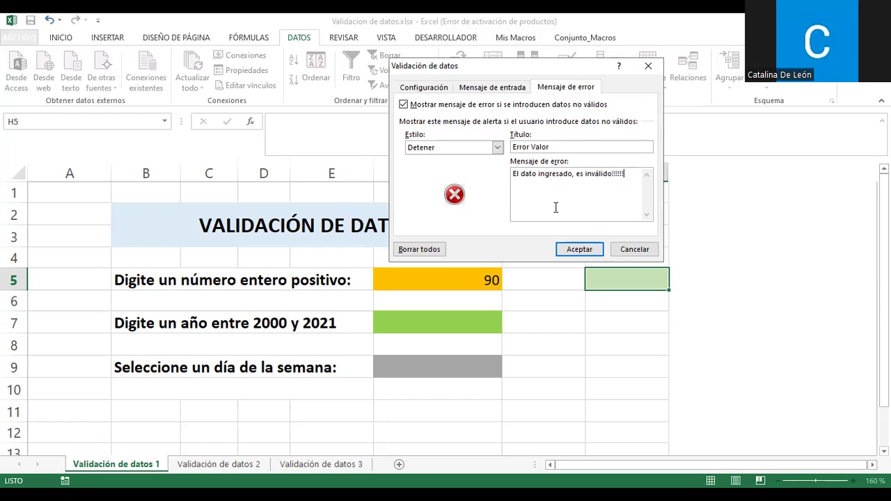
Step: Keep the Detener style and save the validation settings
{"action": "left_click", "coordinate": [498, 149]}
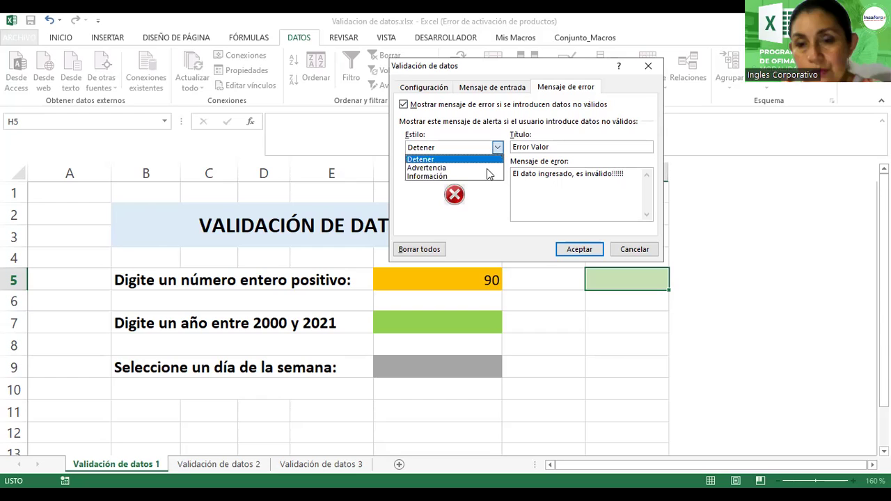
{"action": "left_click", "coordinate": [450, 161]}
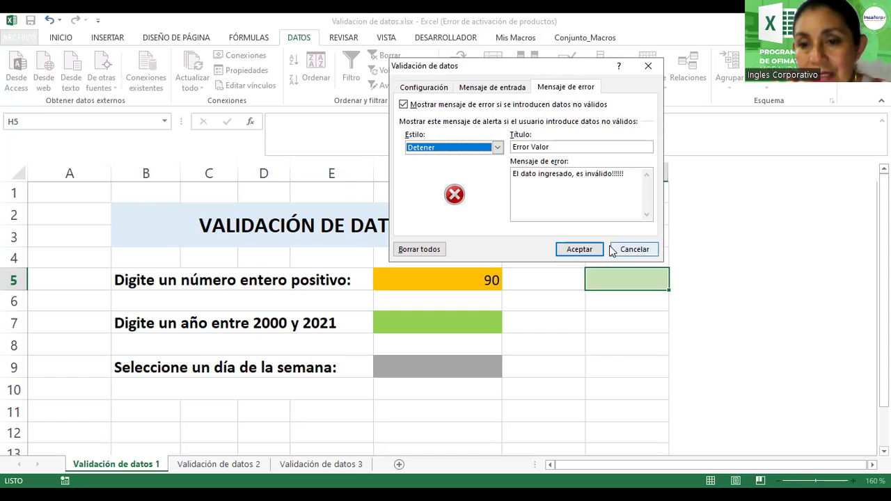
{"action": "left_click", "coordinate": [580, 248]}
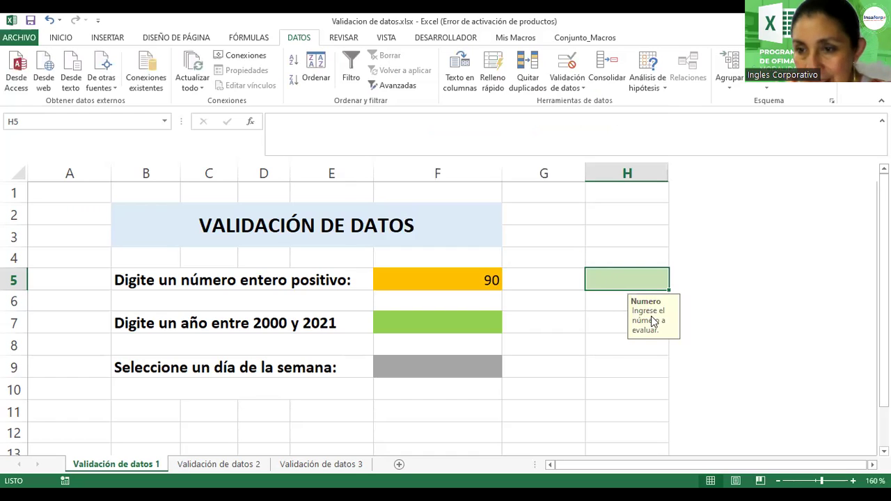
Step: Step through column H cells H2–H10, then return to H5 to see its input message
{"action": "left_click", "coordinate": [612, 304]}
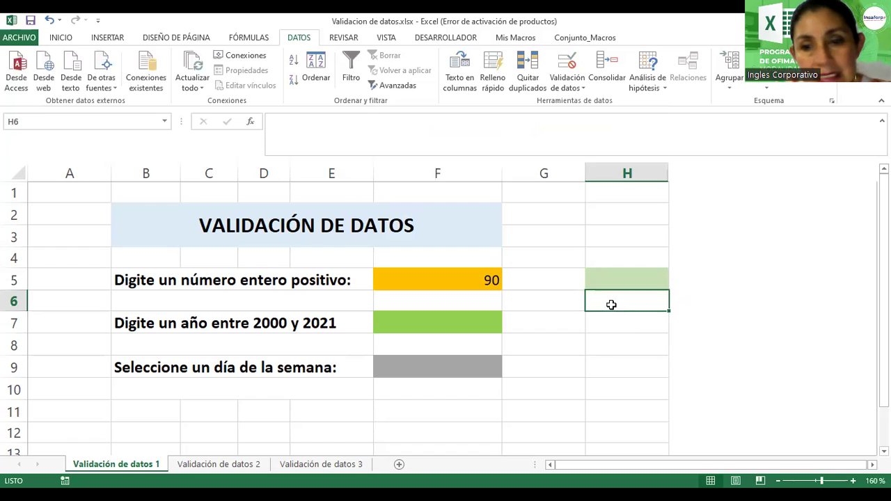
{"action": "left_click", "coordinate": [616, 320]}
{"action": "left_click", "coordinate": [616, 341]}
{"action": "left_click", "coordinate": [619, 369]}
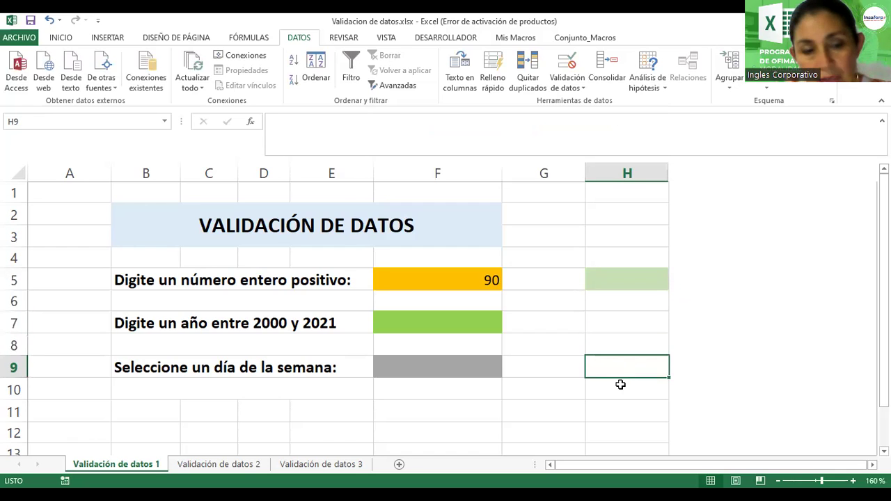
{"action": "left_click", "coordinate": [624, 392]}
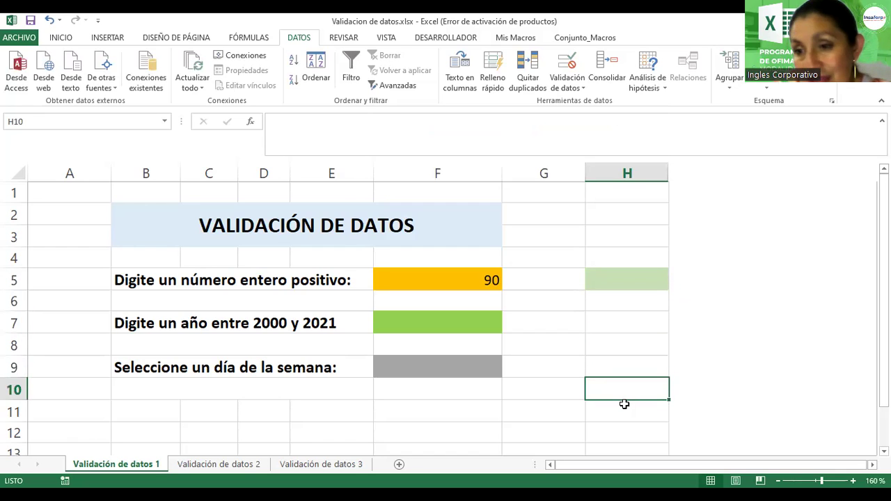
{"action": "left_click", "coordinate": [640, 189]}
{"action": "left_click", "coordinate": [635, 212]}
{"action": "left_click", "coordinate": [631, 238]}
{"action": "left_click", "coordinate": [629, 256]}
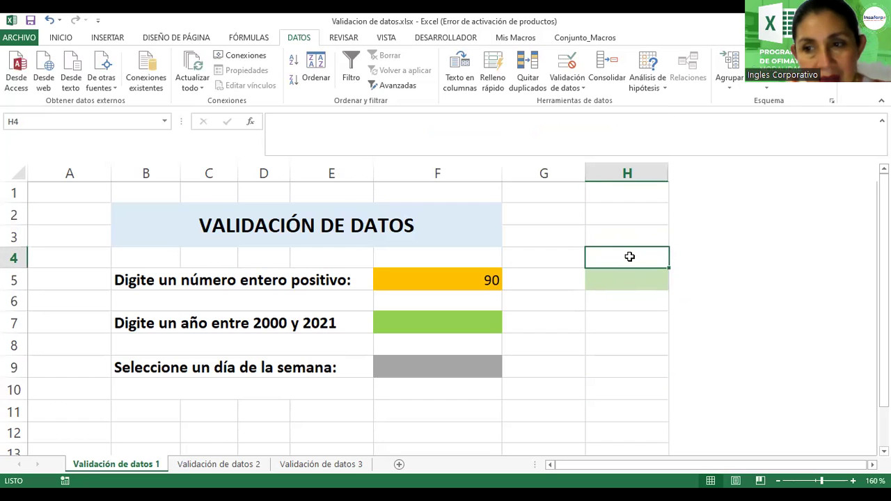
{"action": "left_click", "coordinate": [635, 280]}
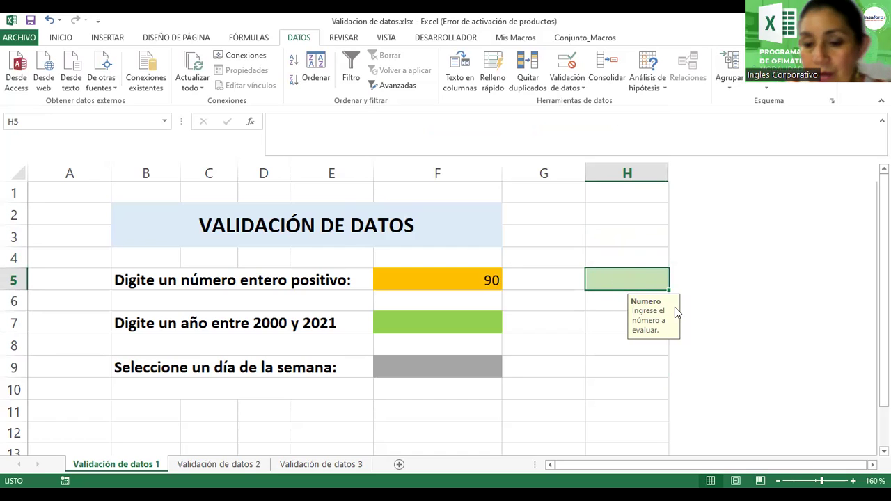
Step: Test H5 with 0.5 and -6, both rejected by the whole-number rule
{"action": "type", "text": "0.5"}
{"action": "key", "text": "Return"}
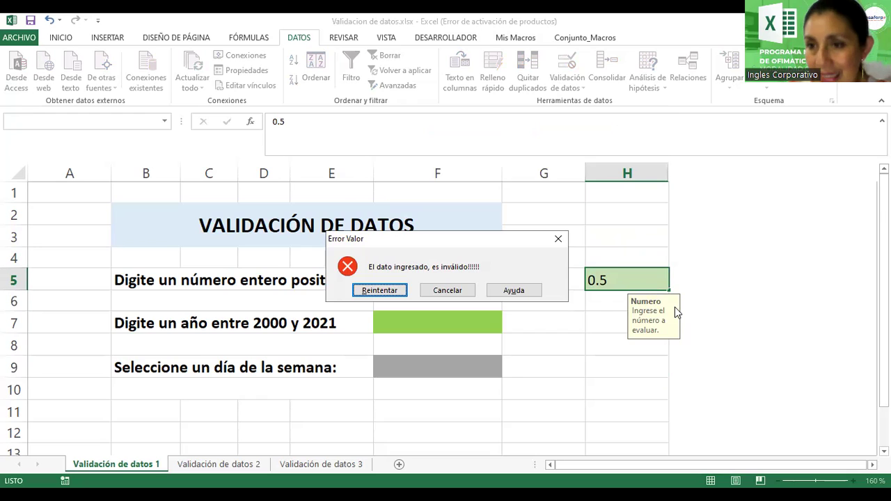
{"action": "left_click", "coordinate": [374, 294]}
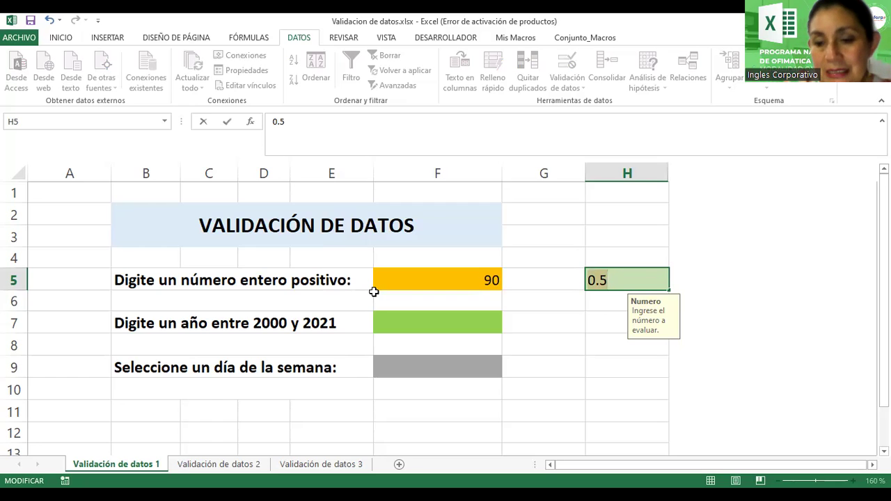
{"action": "key", "text": "BackSpace"}
{"action": "type", "text": "-6"}
{"action": "key", "text": "Return"}
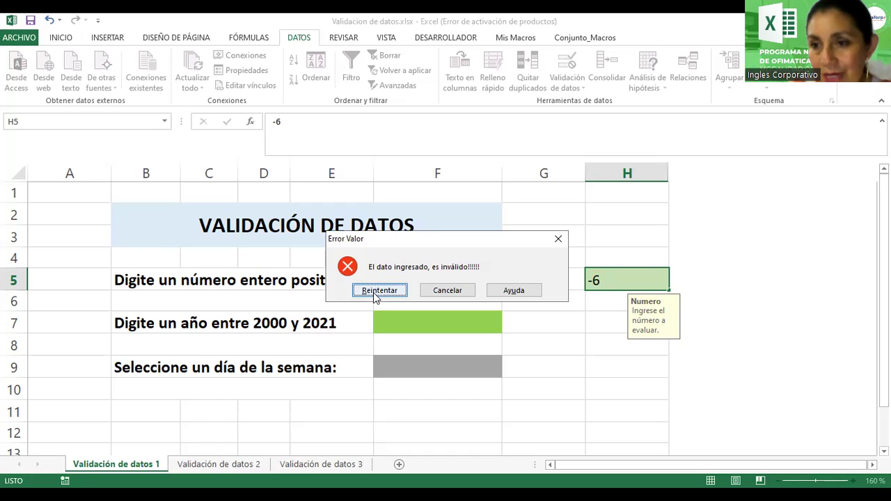
{"action": "left_click", "coordinate": [430, 292]}
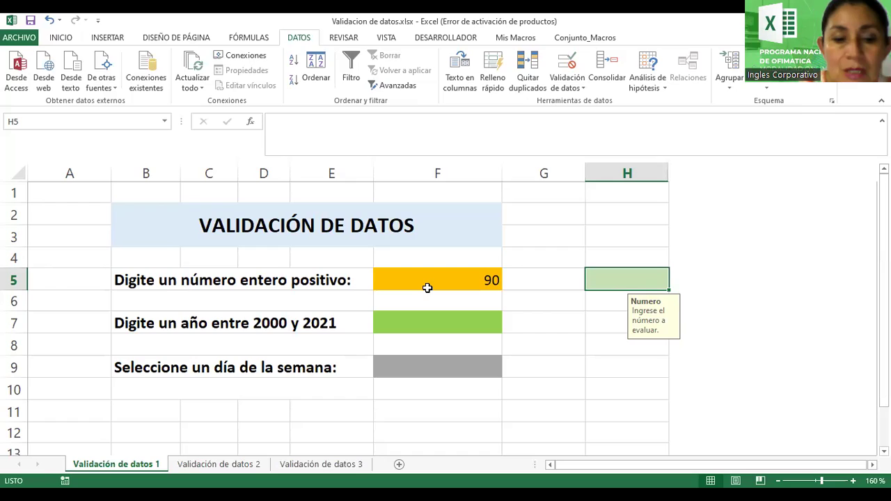
Step: Enter 4, then try -15 (rejected), and finally enter 1 in H5
{"action": "type", "text": "4"}
{"action": "key", "text": "Return"}
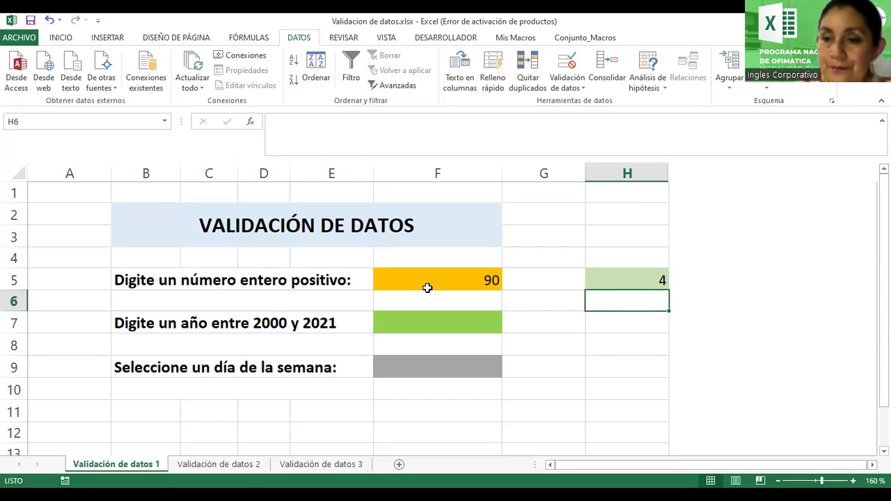
{"action": "key", "text": "Up"}
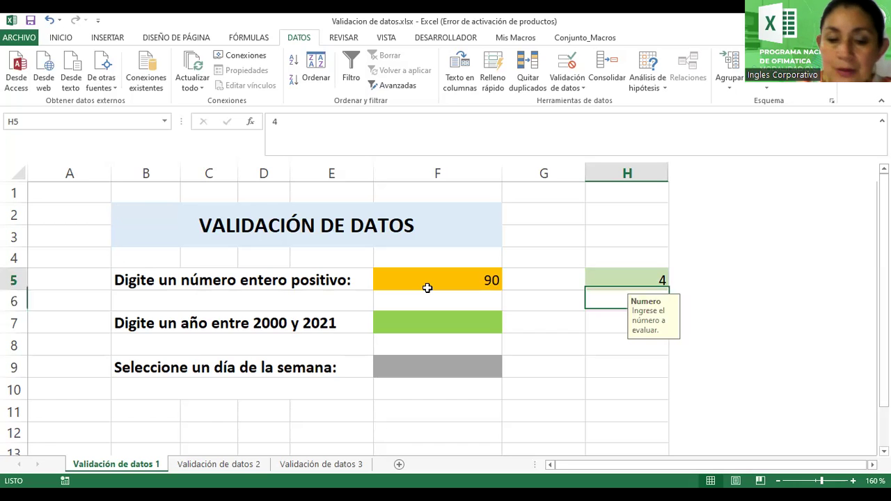
{"action": "type", "text": "-15"}
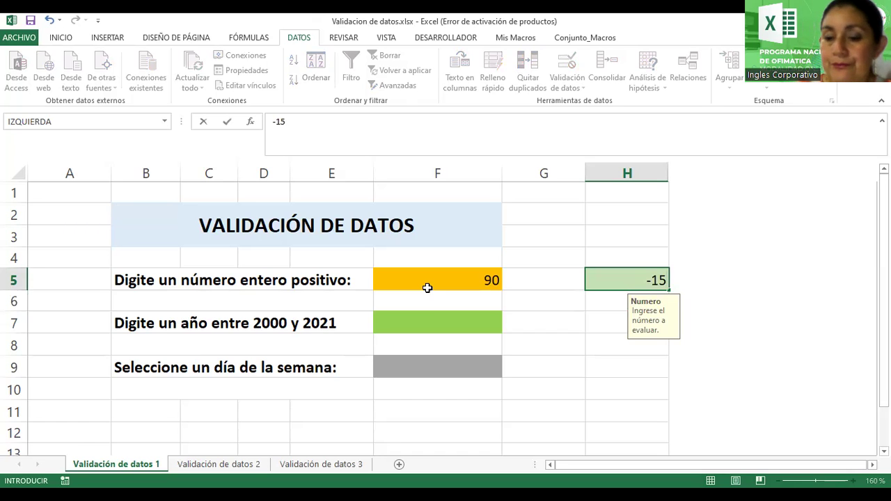
{"action": "key", "text": "Return"}
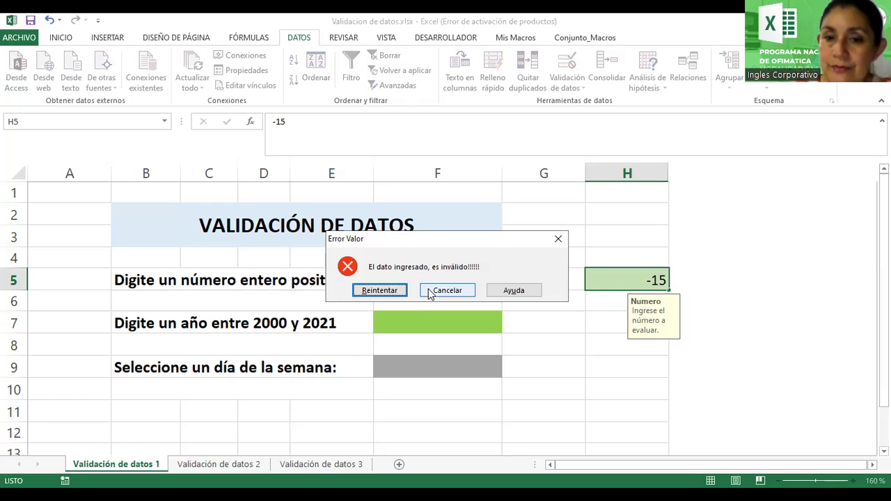
{"action": "left_click", "coordinate": [430, 295]}
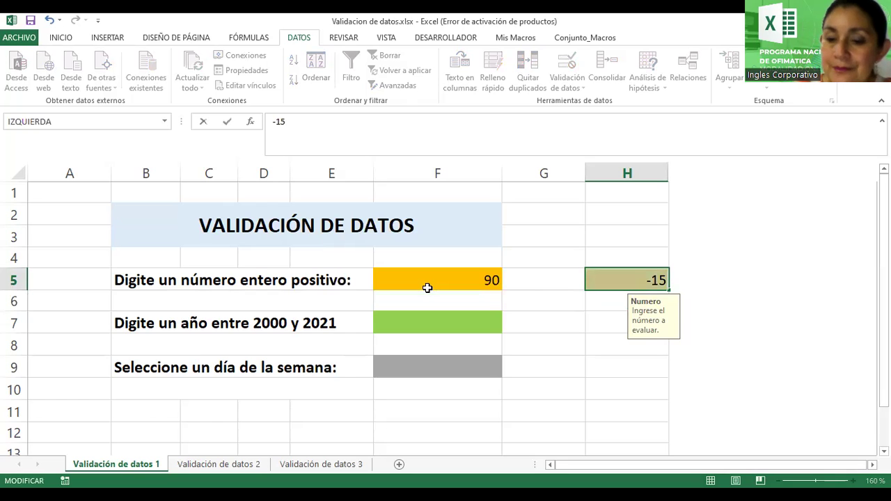
{"action": "type", "text": "1"}
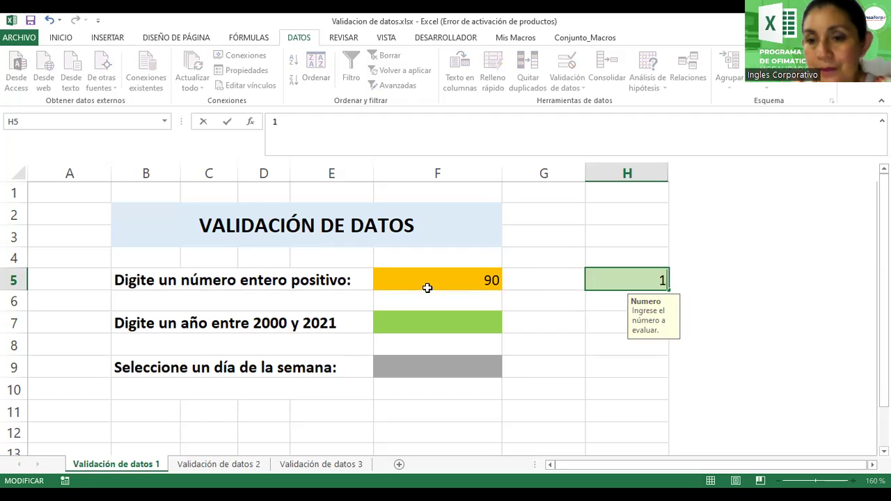
{"action": "key", "text": "Return"}
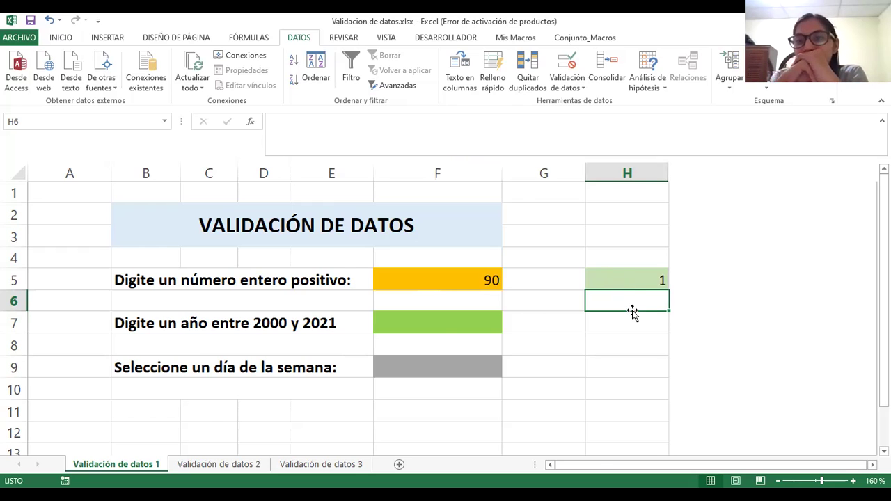
Step: Open and cancel Data Validation, then select the range H6:H11
{"action": "left_click_drag", "start_coordinate": [633, 300], "coordinate": [638, 367]}
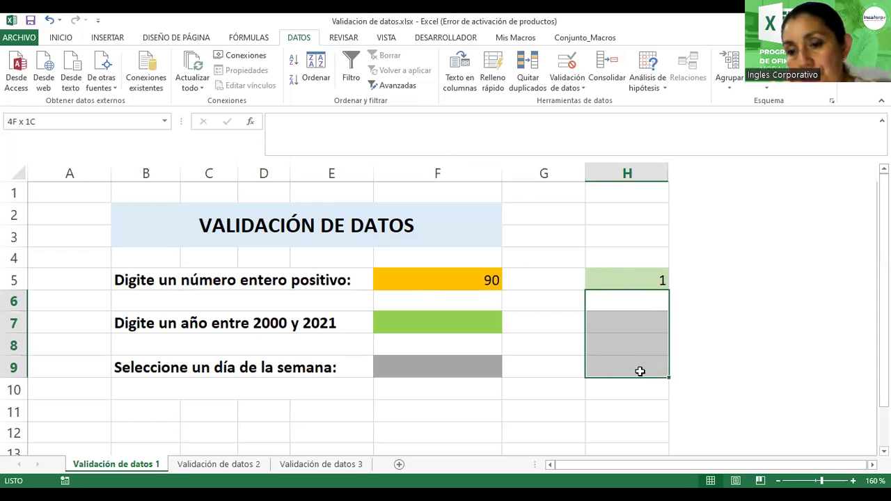
{"action": "left_click", "coordinate": [576, 82]}
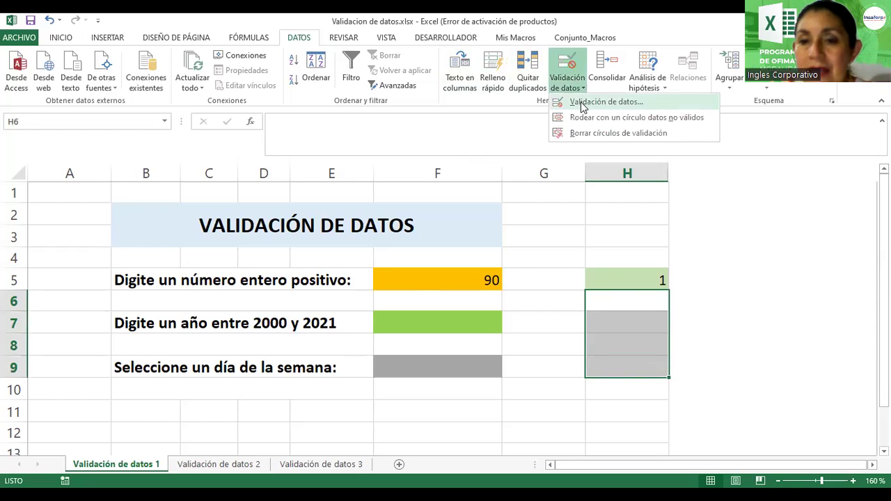
{"action": "left_click", "coordinate": [583, 105]}
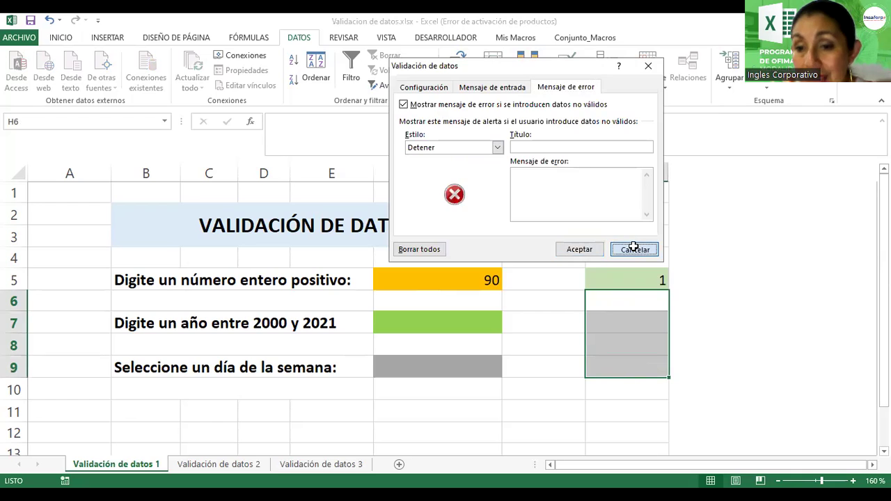
{"action": "left_click", "coordinate": [634, 249]}
{"action": "left_click", "coordinate": [638, 304]}
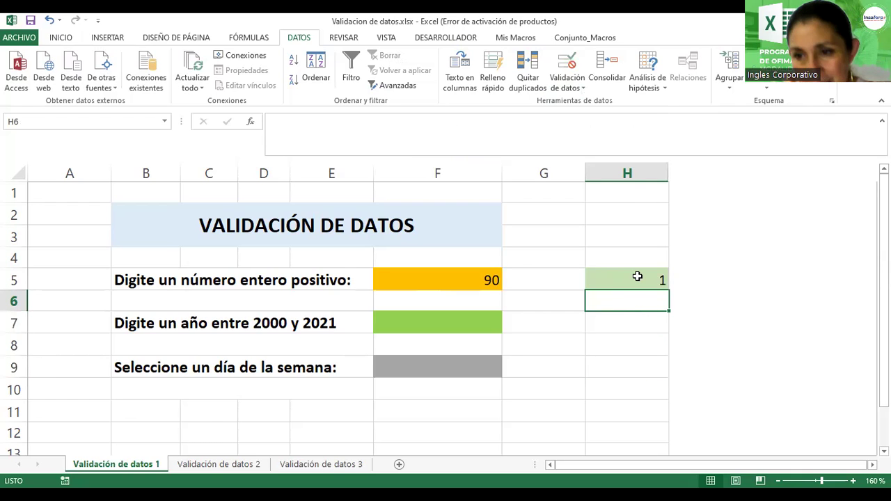
{"action": "left_click", "coordinate": [637, 279]}
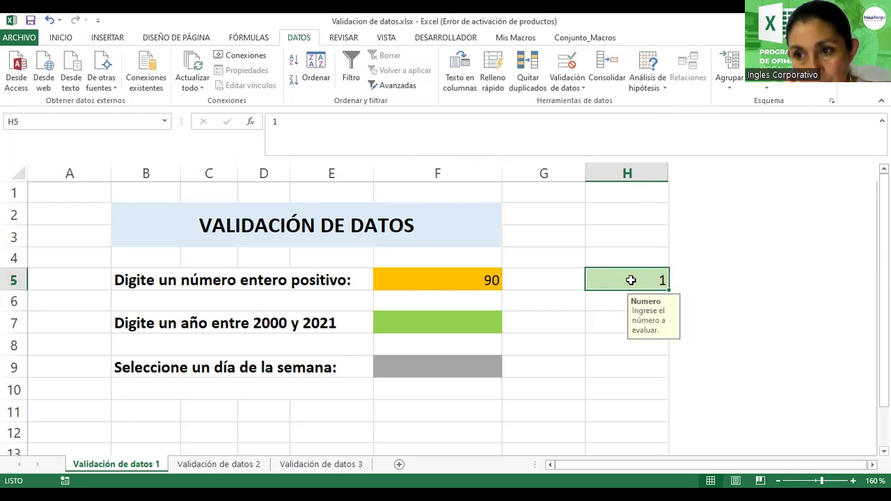
{"action": "left_click", "coordinate": [609, 310]}
{"action": "left_click_drag", "start_coordinate": [609, 309], "coordinate": [614, 412]}
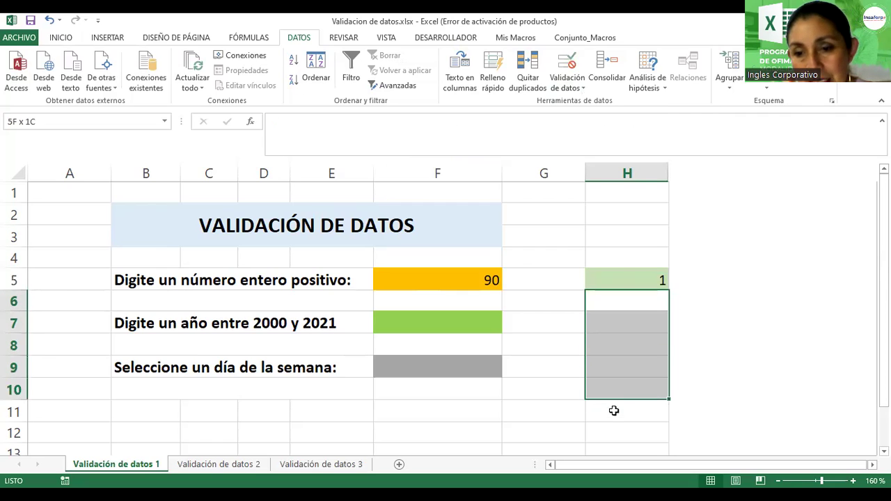
Step: Set H6:H11 validation to allow whole numbers greater than or equal to 0
{"action": "left_click", "coordinate": [569, 88]}
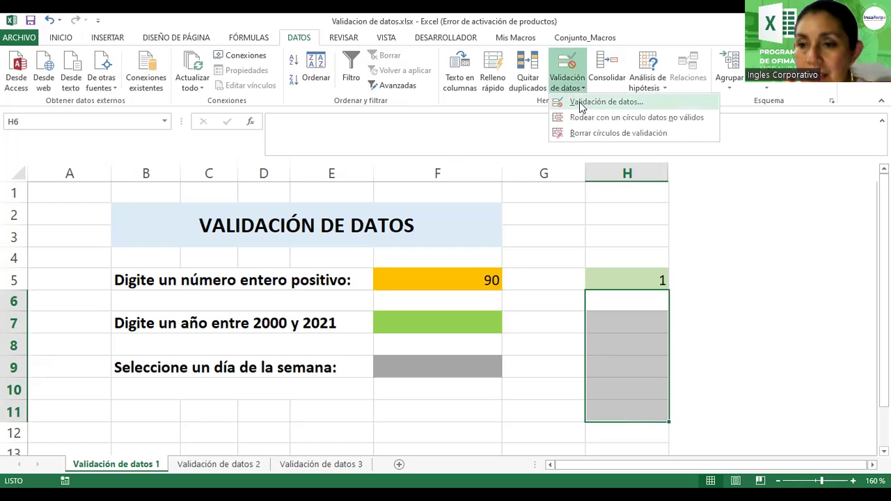
{"action": "left_click", "coordinate": [582, 103]}
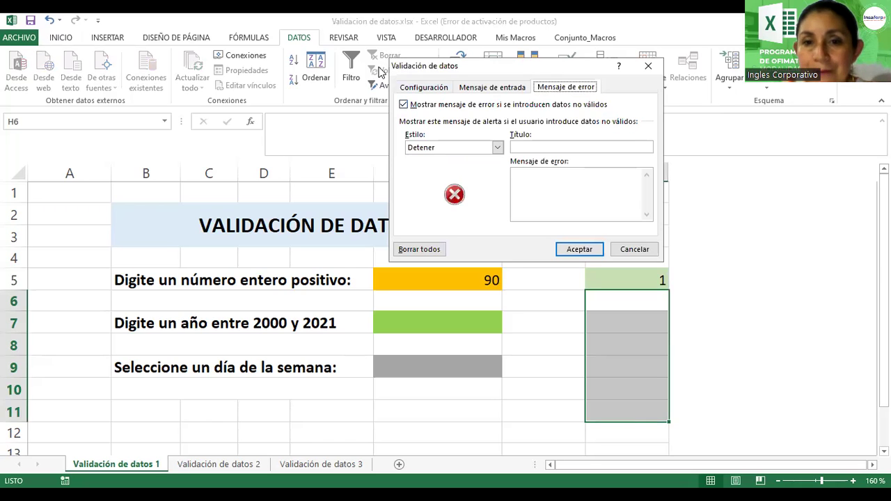
{"action": "left_click", "coordinate": [426, 92]}
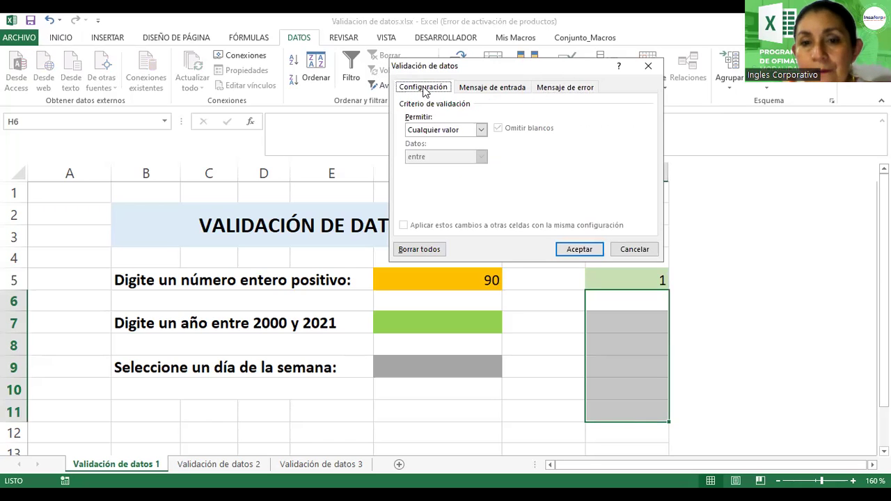
{"action": "left_click", "coordinate": [458, 132]}
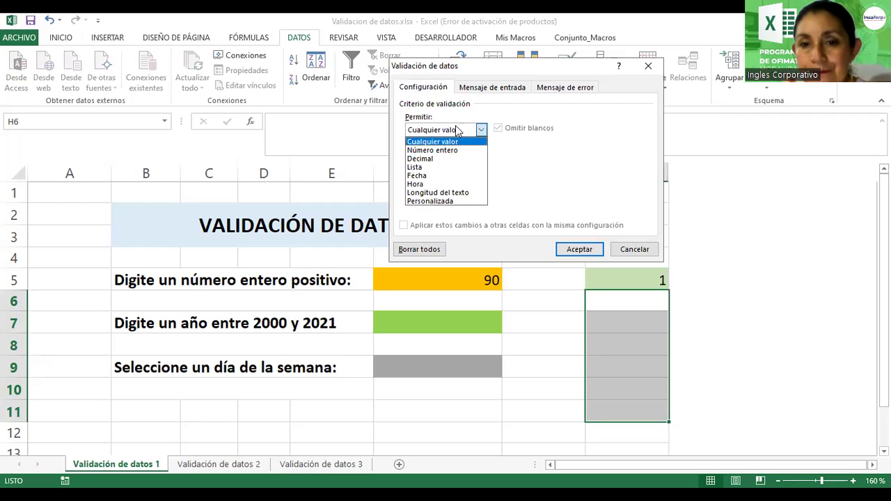
{"action": "left_click", "coordinate": [456, 151]}
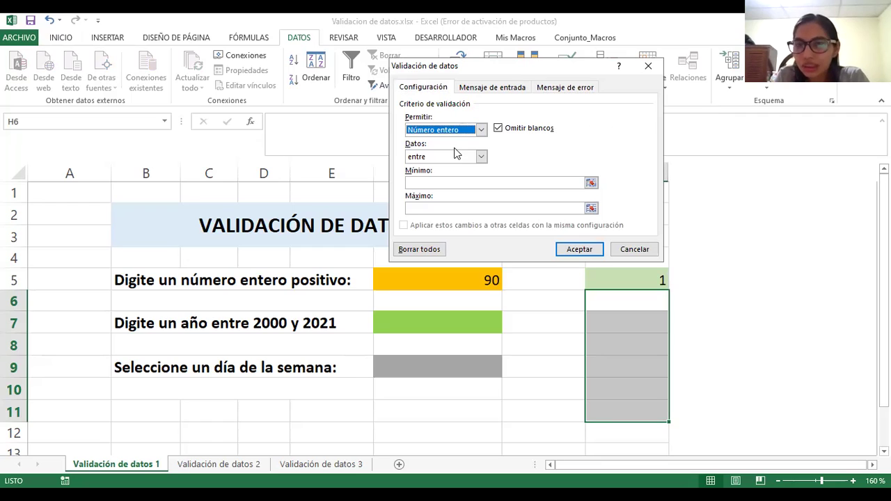
{"action": "left_click", "coordinate": [456, 158]}
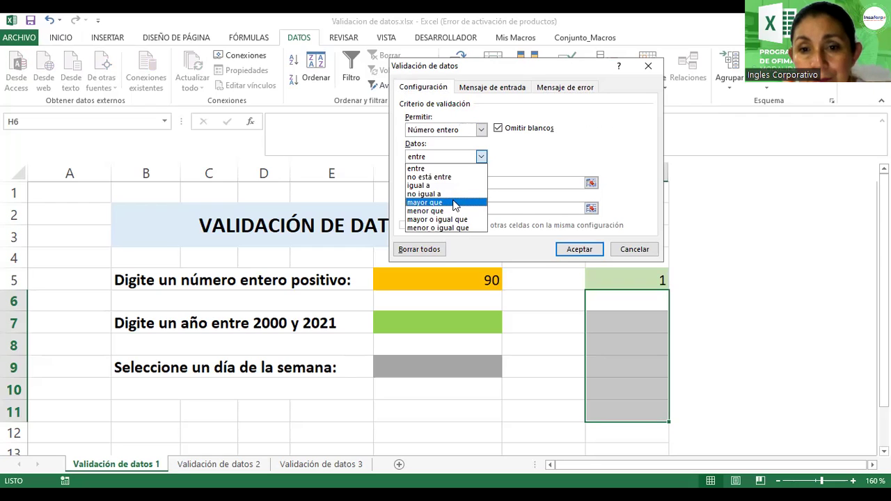
{"action": "left_click", "coordinate": [454, 203]}
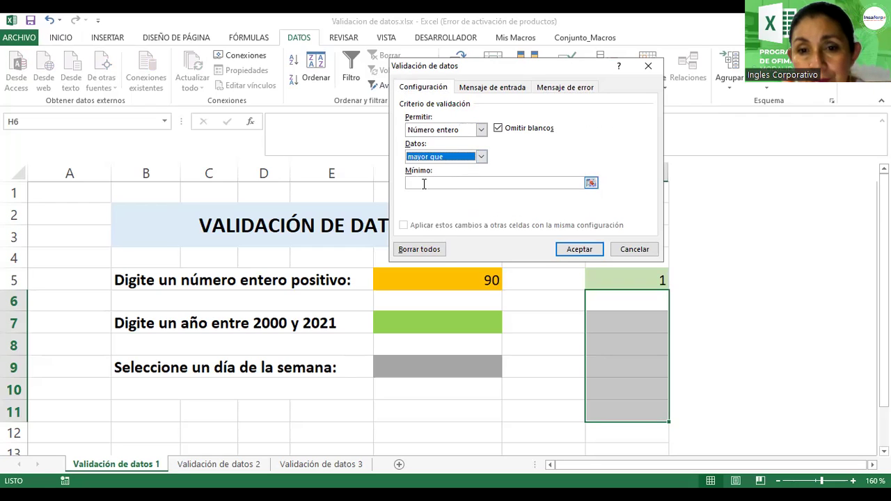
{"action": "left_click", "coordinate": [418, 183]}
{"action": "type", "text": "0"}
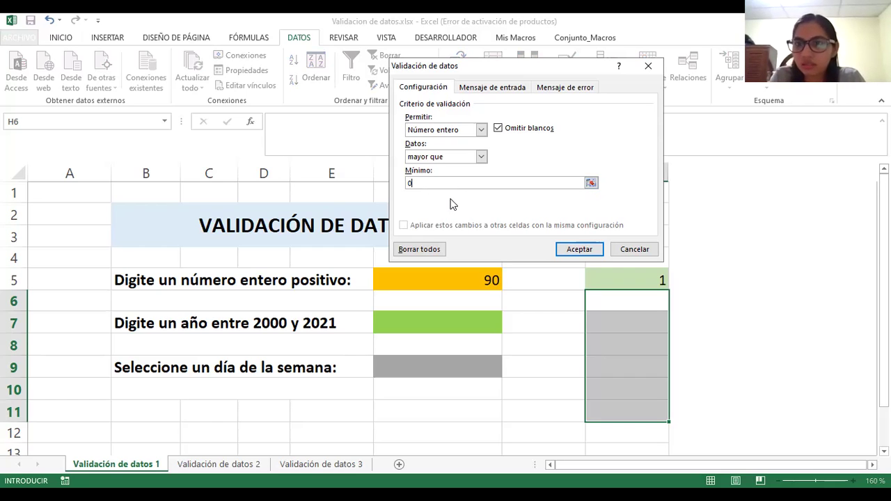
{"action": "left_click", "coordinate": [445, 158]}
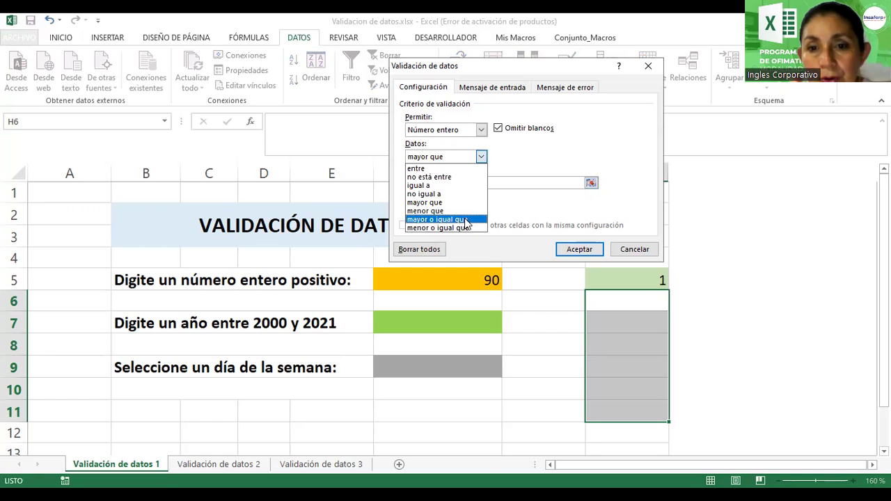
{"action": "left_click", "coordinate": [465, 221]}
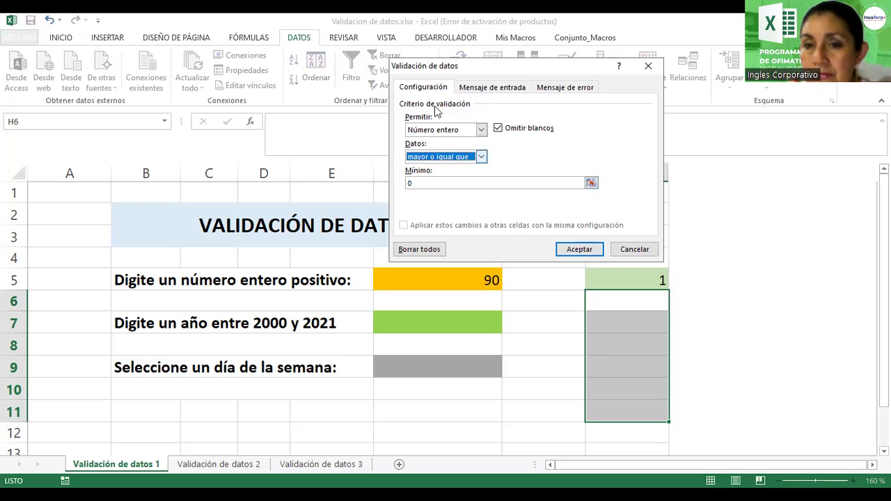
Step: Add an input message titled 'Dato' reading 'Ingrese los valoren el rango correspondiente'
{"action": "left_click", "coordinate": [466, 88]}
{"action": "left_click", "coordinate": [464, 145]}
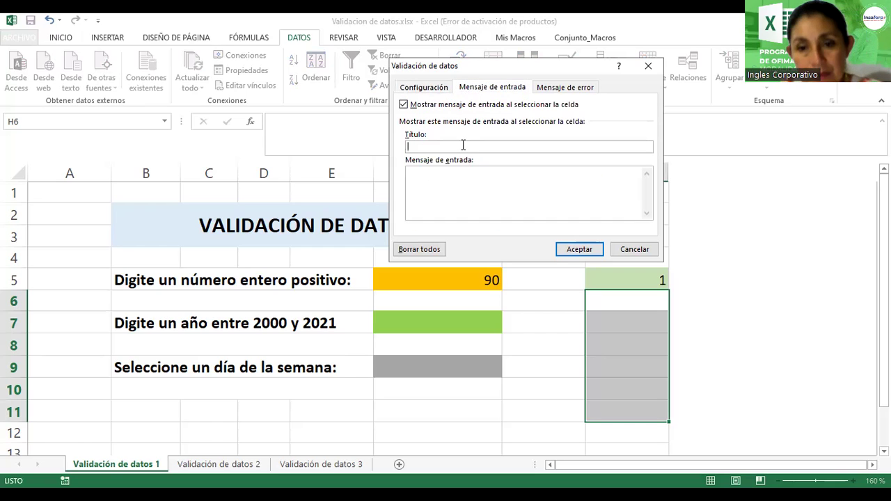
{"action": "type", "text": "Dato"}
{"action": "key", "text": "BackSpace"}
{"action": "key", "text": "BackSpace"}
{"action": "key", "text": "BackSpace"}
{"action": "type", "text": "ato"}
{"action": "key", "text": "Tab"}
{"action": "type", "text": "Ingrese los valor"}
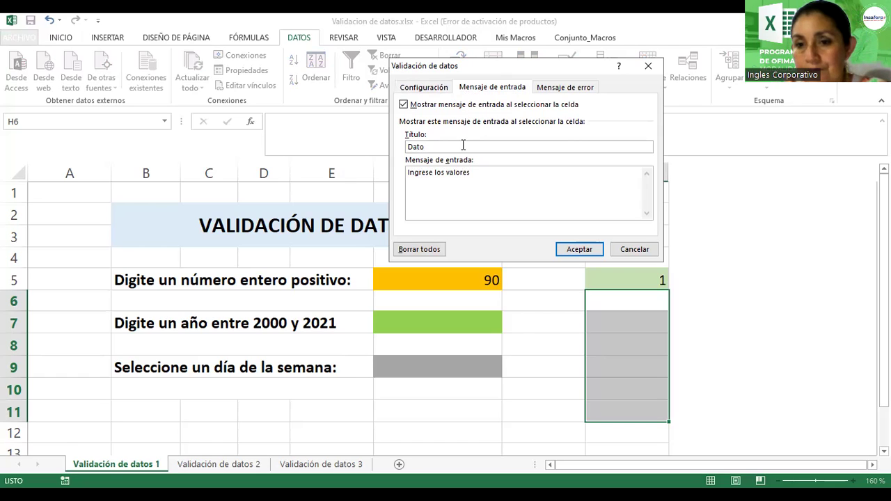
{"action": "type", "text": "en el rango correspondiente"}
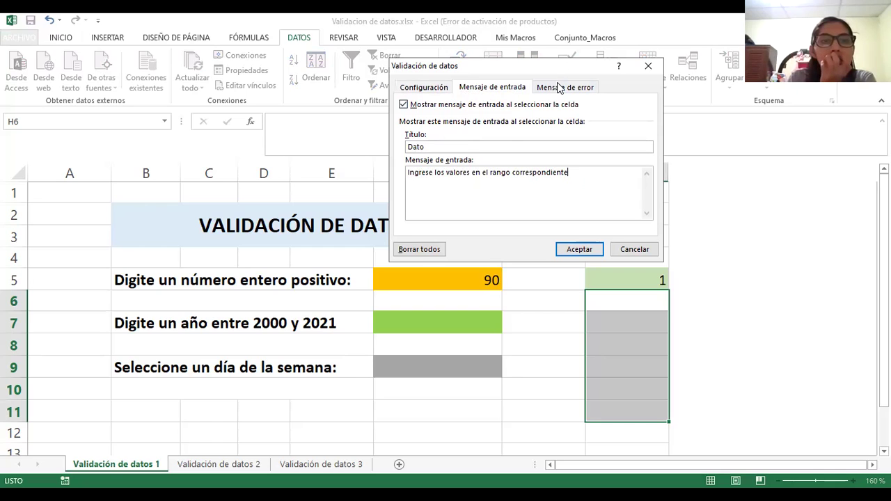
{"action": "left_click", "coordinate": [559, 86]}
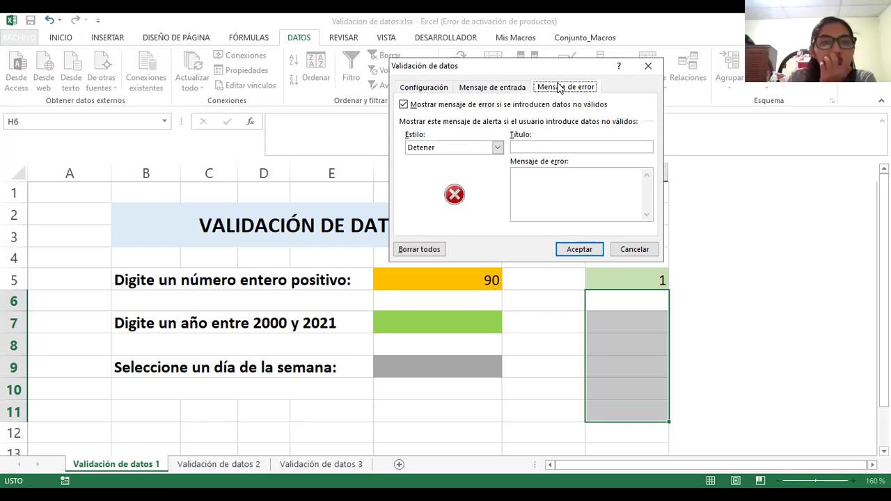
Step: Set an Advertencia alert titled 'Error' with message 'El número ingresado no es correcto.!!!! Verifique.'
{"action": "left_click", "coordinate": [462, 149]}
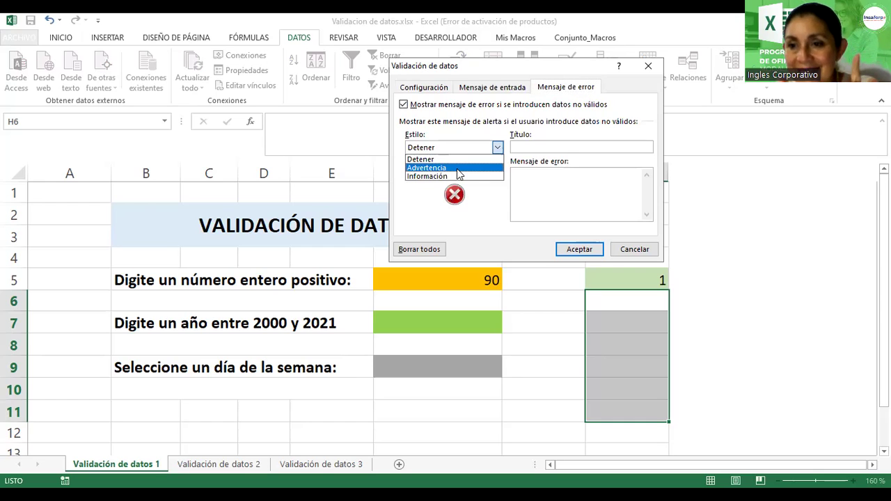
{"action": "left_click", "coordinate": [458, 169]}
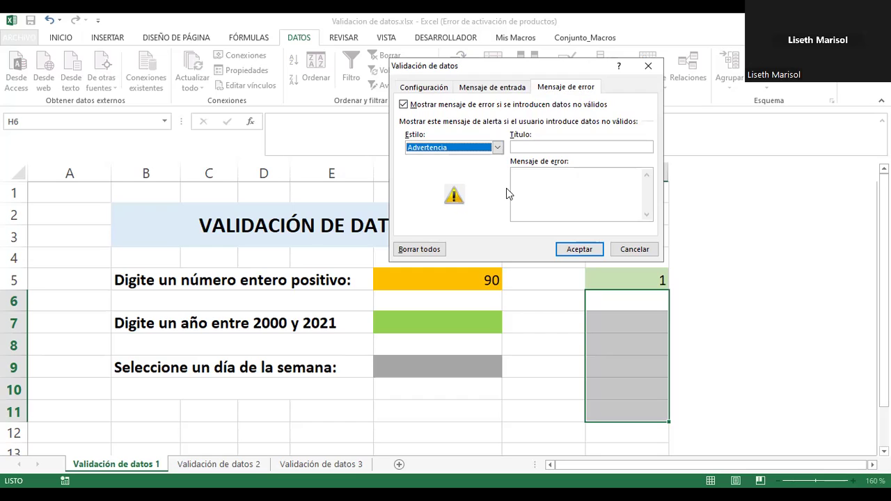
{"action": "left_click", "coordinate": [535, 145]}
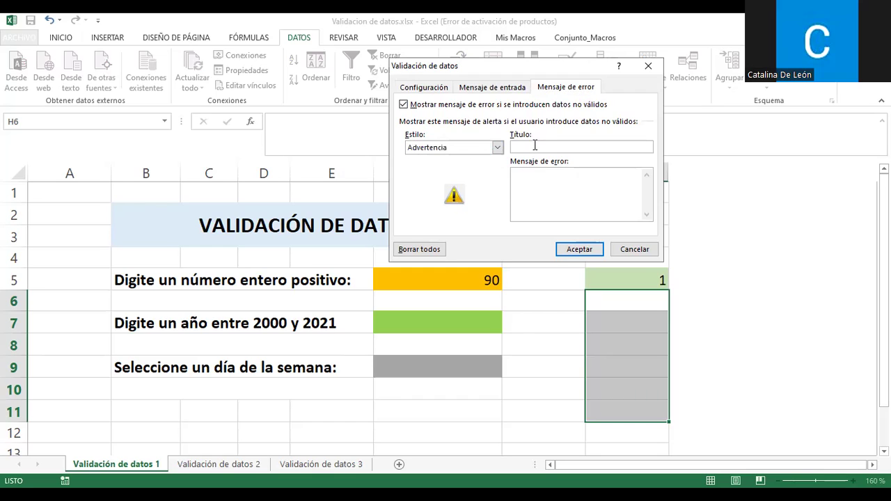
{"action": "type", "text": "Eror"}
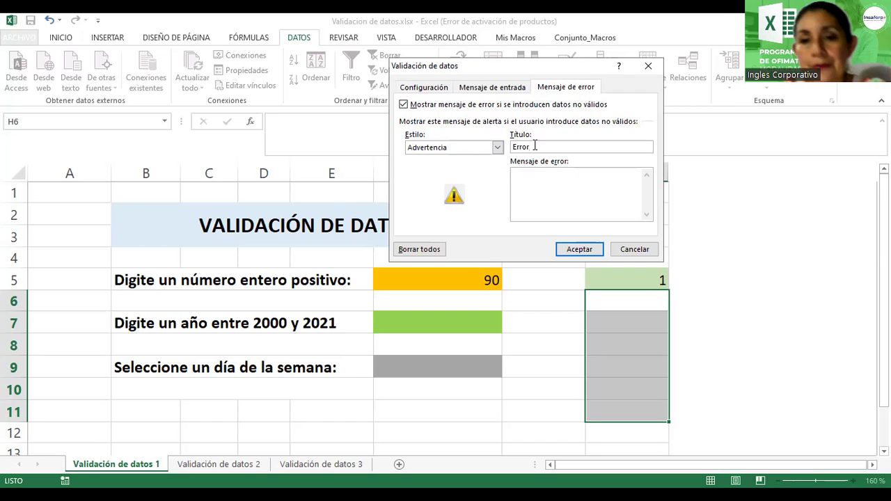
{"action": "left_click", "coordinate": [530, 179]}
{"action": "type", "text": "El número ingr"}
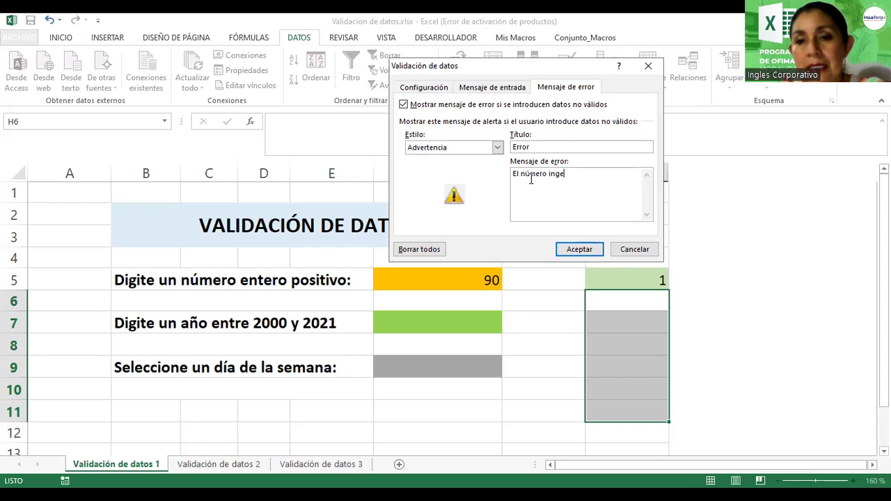
{"action": "type", "text": "esado no es correcto"}
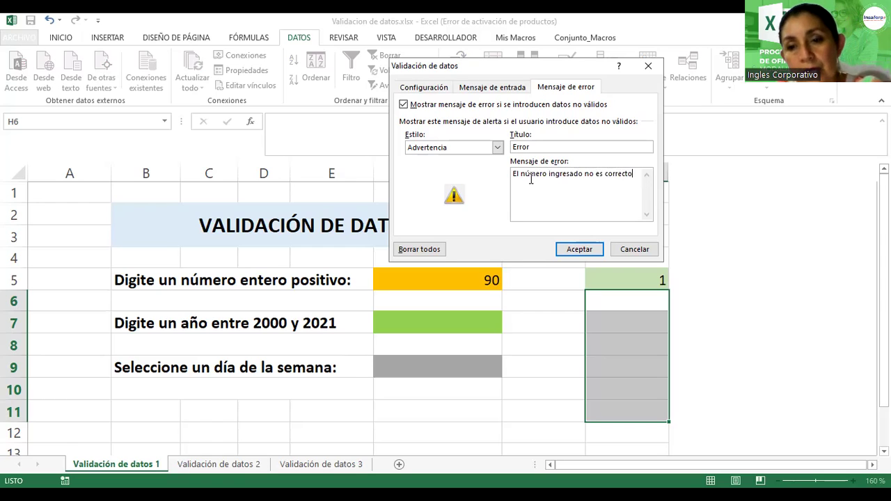
{"action": "type", "text": "."}
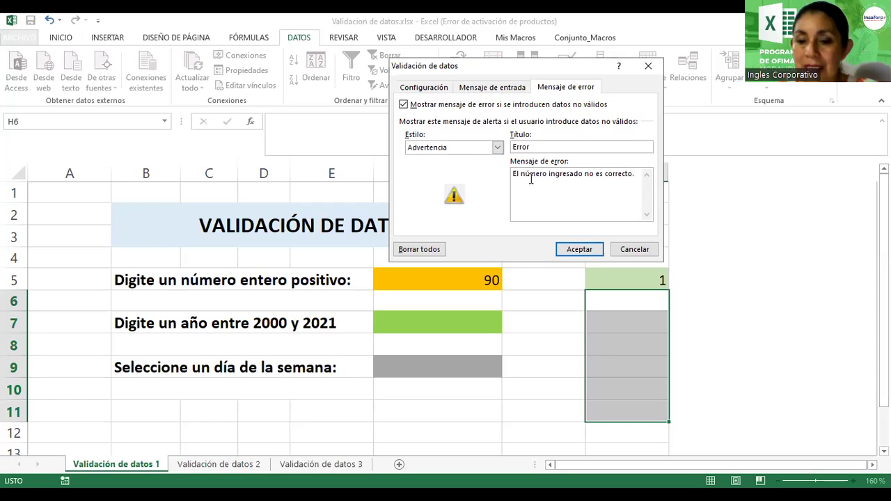
{"action": "type", "text": "!!"}
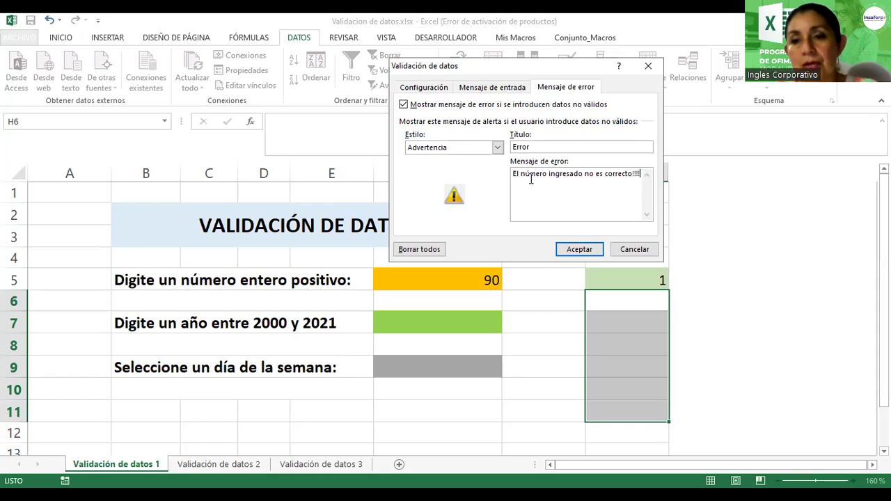
{"action": "type", "text": "!! Verifique."}
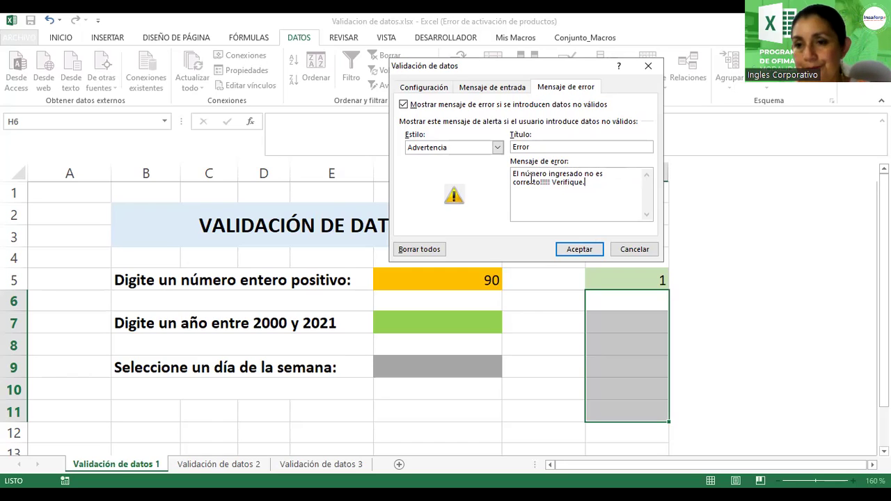
Step: Apply the H6:H11 validation and step through the range to view its input message
{"action": "left_click", "coordinate": [578, 251]}
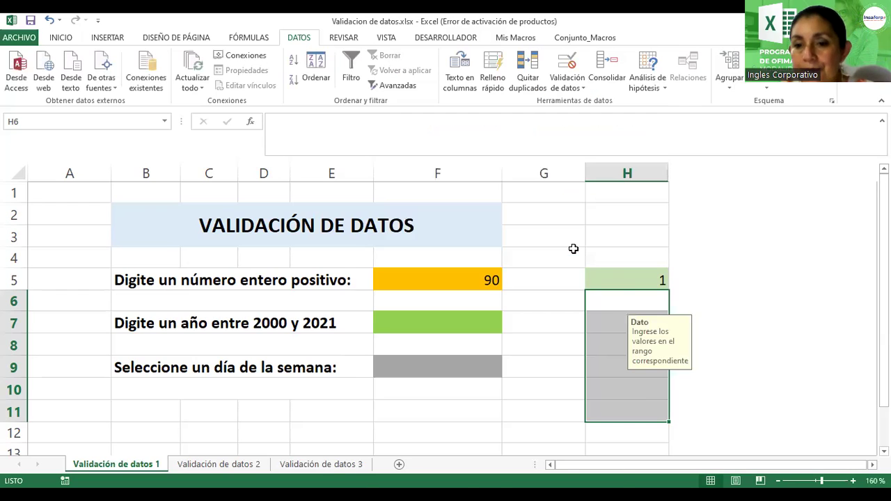
{"action": "left_click", "coordinate": [603, 300]}
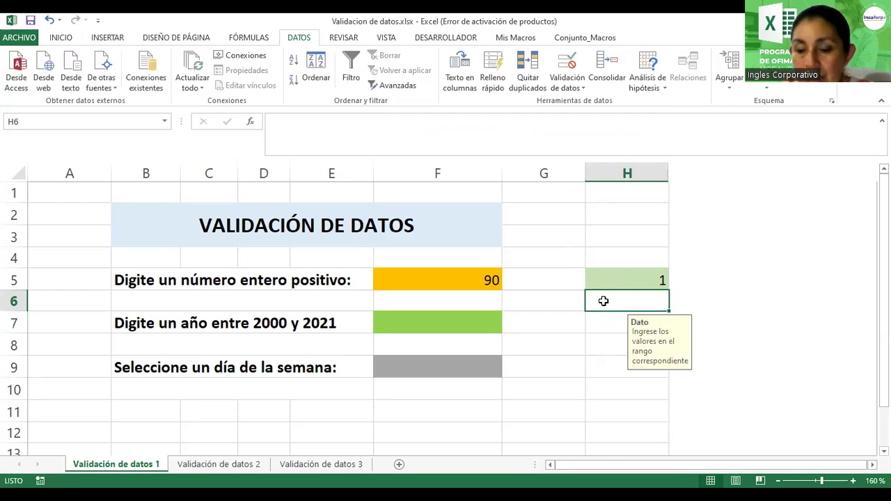
{"action": "key", "text": "Down"}
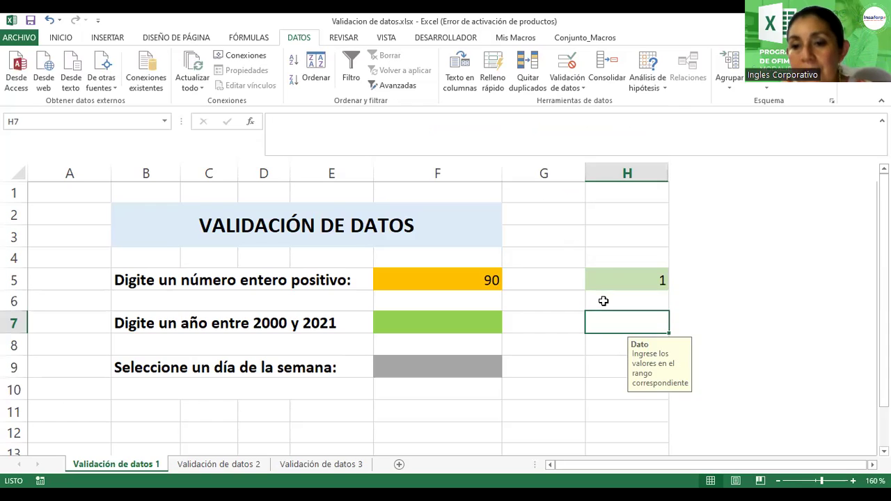
{"action": "key", "text": "Down"}
{"action": "key", "text": "Down"}
{"action": "key", "text": "Down"}
{"action": "key", "text": "Down"}
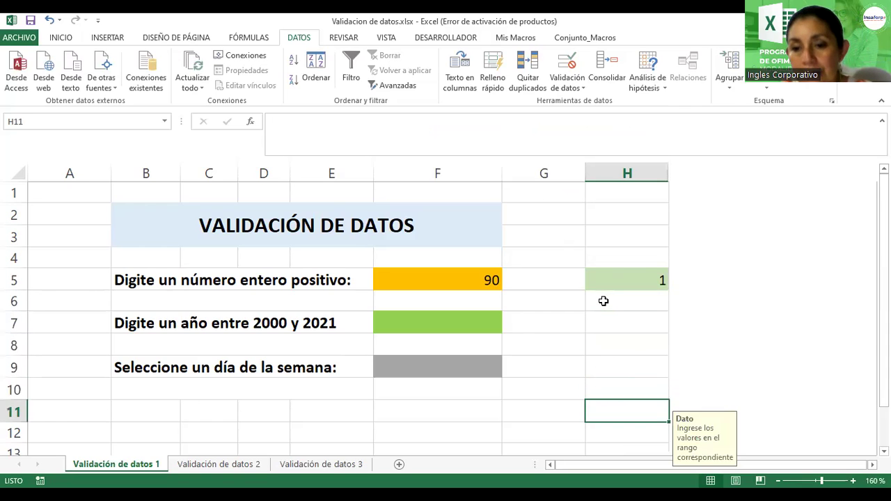
{"action": "key", "text": "Down"}
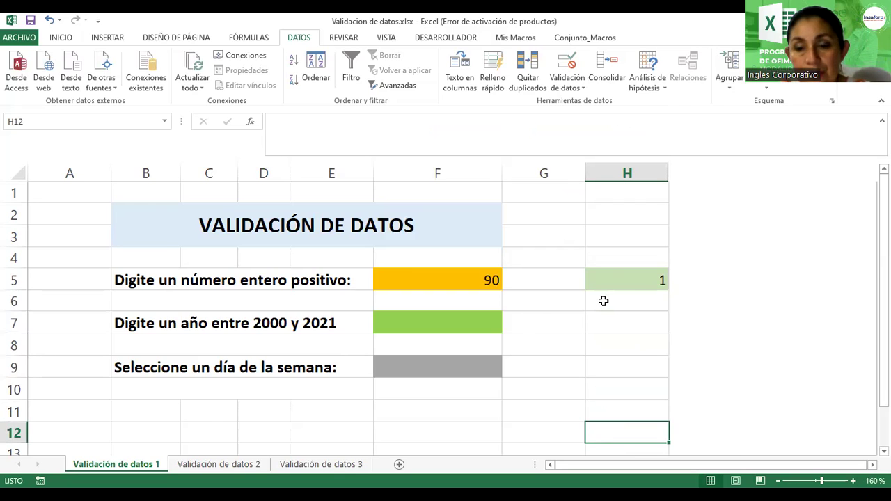
{"action": "key", "text": "Up"}
{"action": "key", "text": "Up"}
{"action": "key", "text": "Up"}
{"action": "key", "text": "Up"}
{"action": "key", "text": "Up"}
{"action": "key", "text": "Up"}
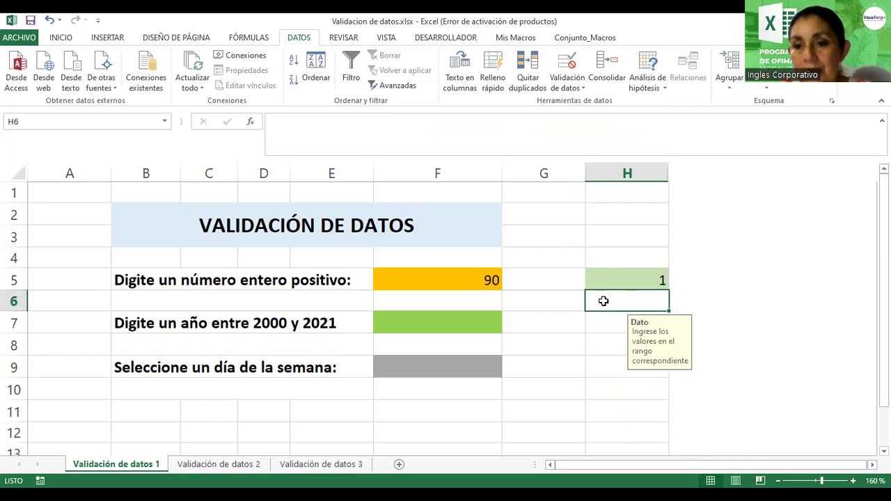
Step: Enter 0 in H6 and -10 in H7 to trigger the warning alert
{"action": "type", "text": "0"}
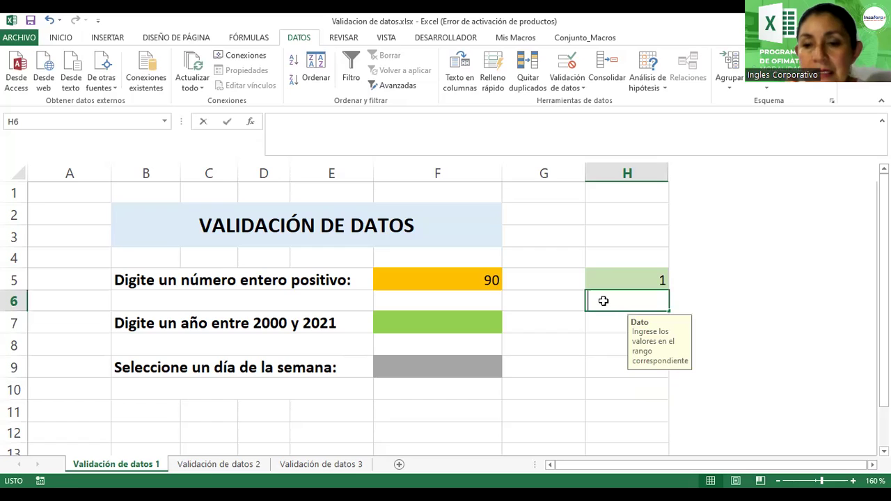
{"action": "key", "text": "Return"}
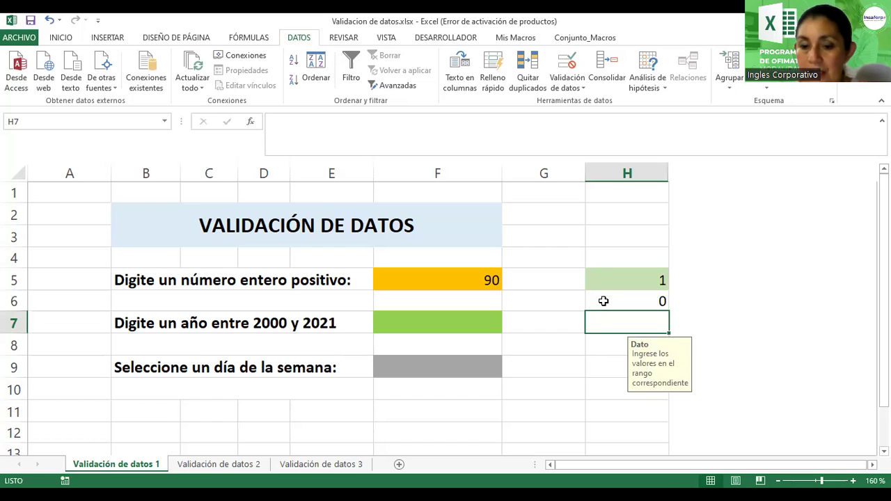
{"action": "type", "text": "-10"}
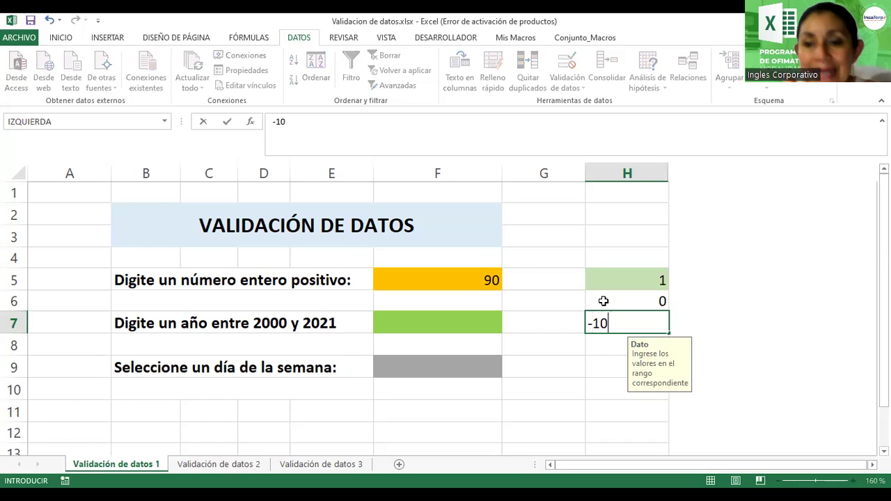
{"action": "key", "text": "Return"}
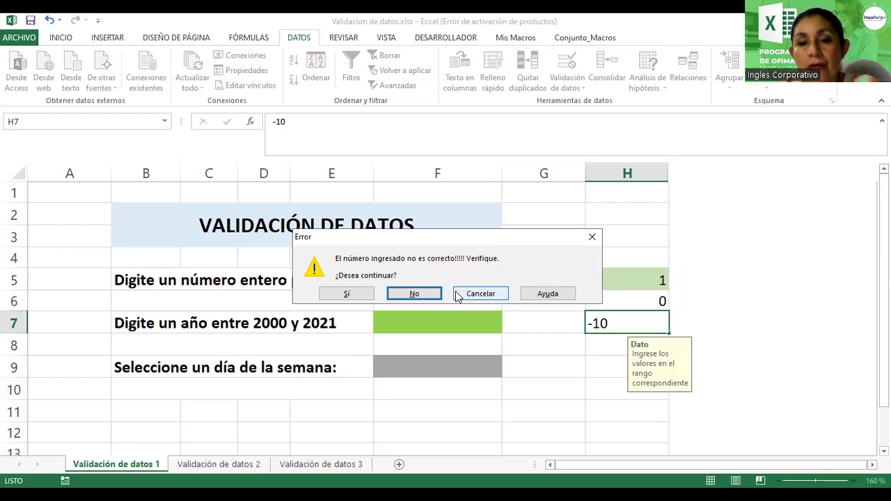
Step: Keep -10 in H7 and enter 25 in H8 after correcting a typo
{"action": "left_click", "coordinate": [328, 296]}
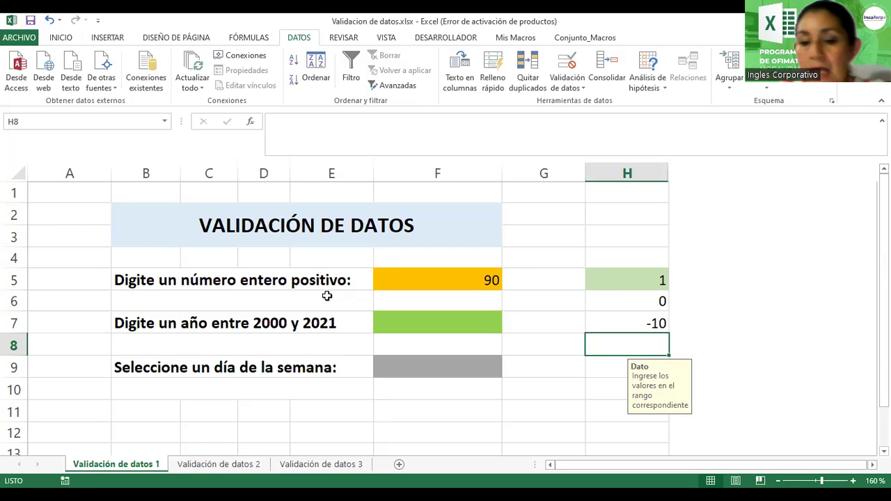
{"action": "type", "text": "25"}
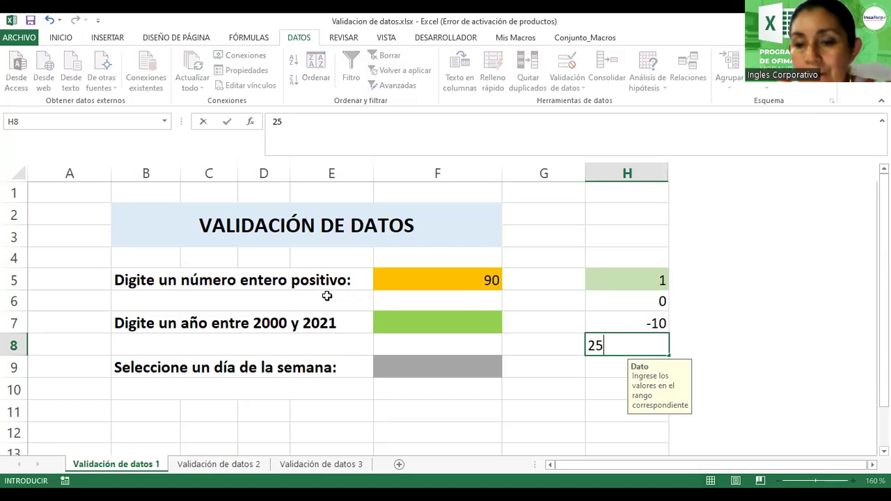
{"action": "type", "text": "}"}
{"action": "key", "text": "Return"}
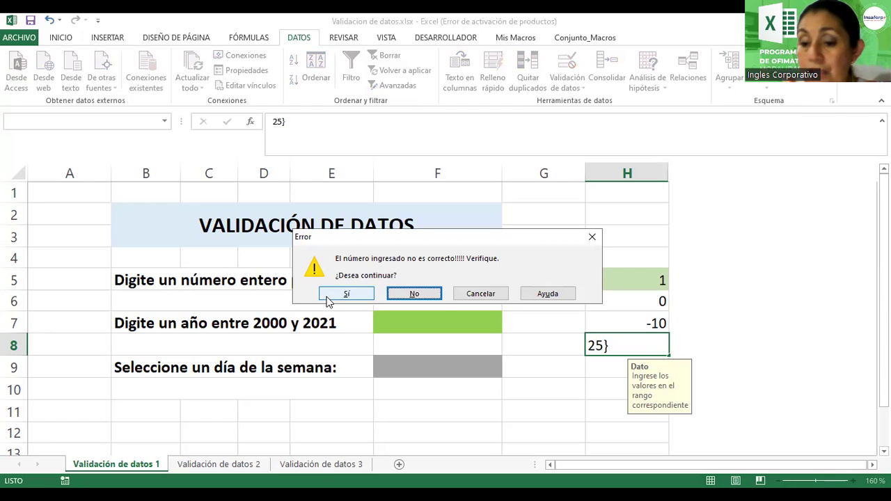
{"action": "key", "text": "Return"}
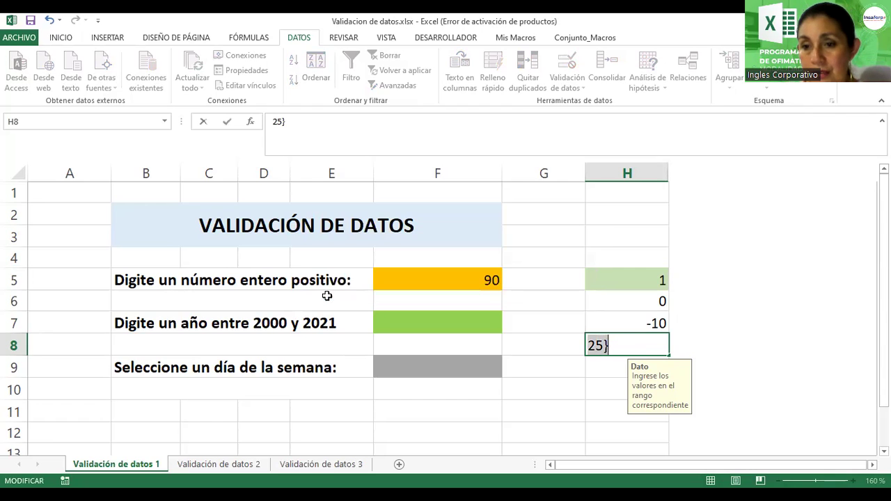
{"action": "key", "text": "BackSpace"}
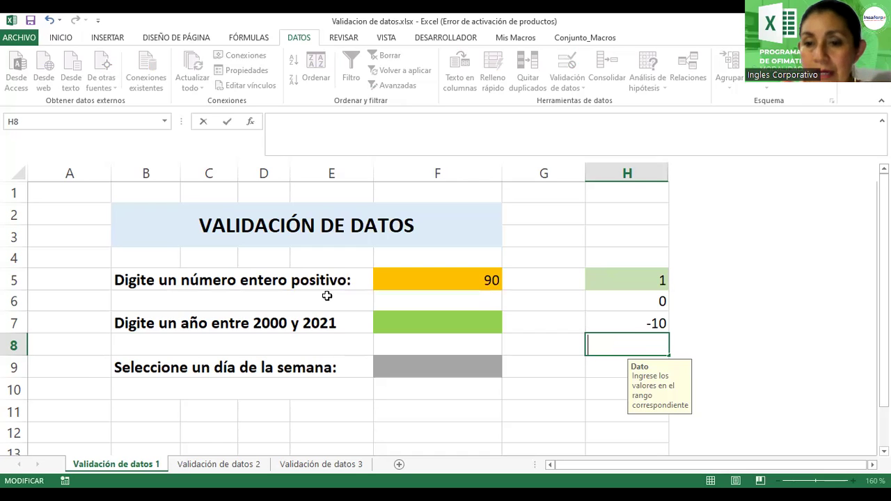
{"action": "type", "text": "25"}
{"action": "key", "text": "Return"}
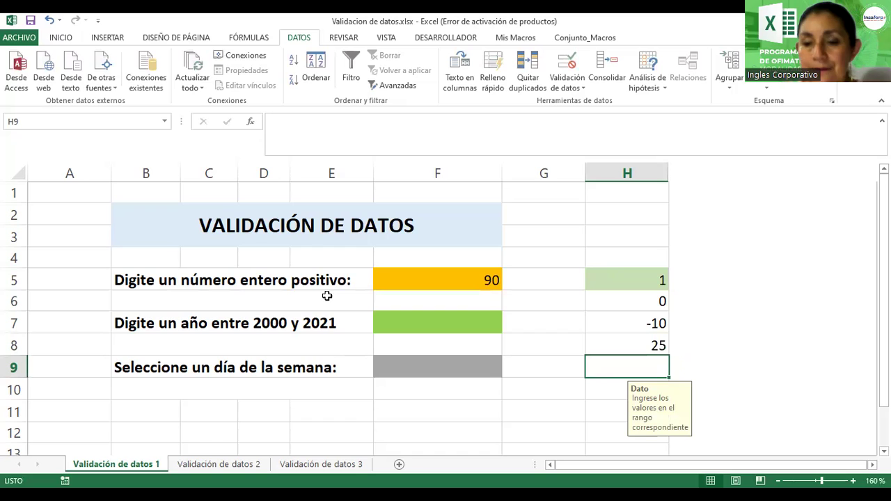
Step: Test H9 with -20 and -25, retrying the first and cancelling the second
{"action": "type", "text": "-20"}
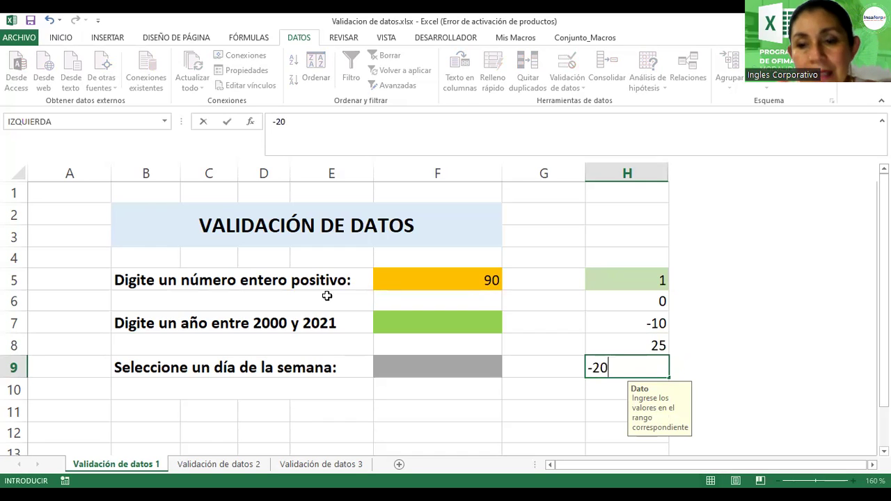
{"action": "key", "text": "Return"}
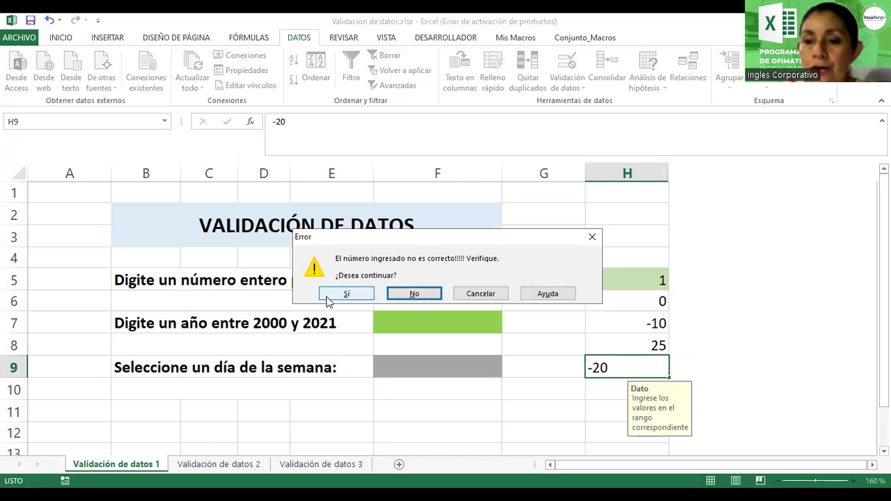
{"action": "key", "text": "Return"}
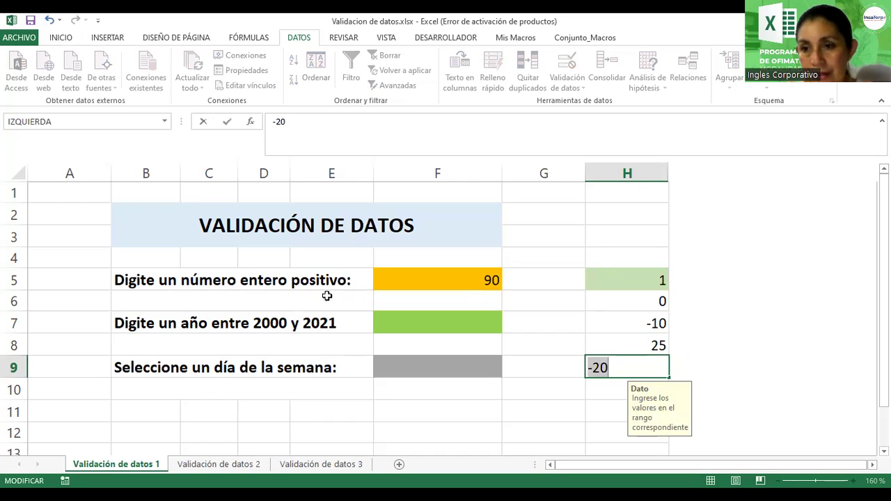
{"action": "key", "text": "BackSpace"}
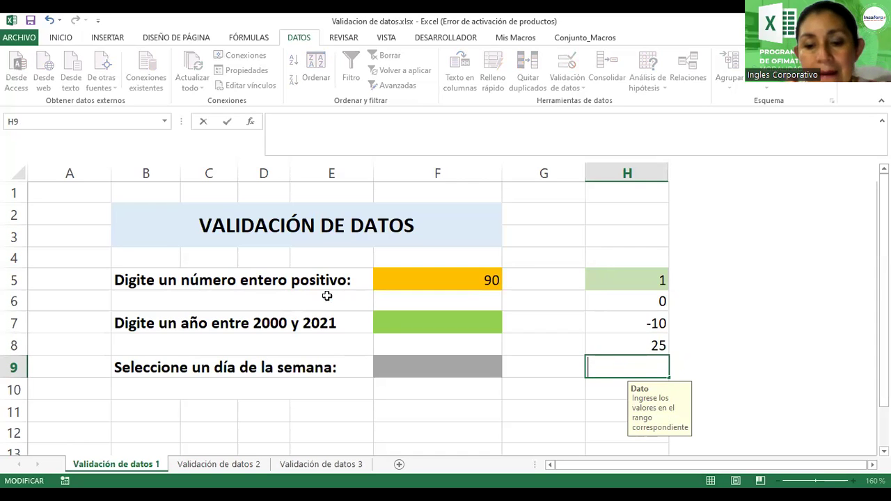
{"action": "type", "text": "-25"}
{"action": "key", "text": "Return"}
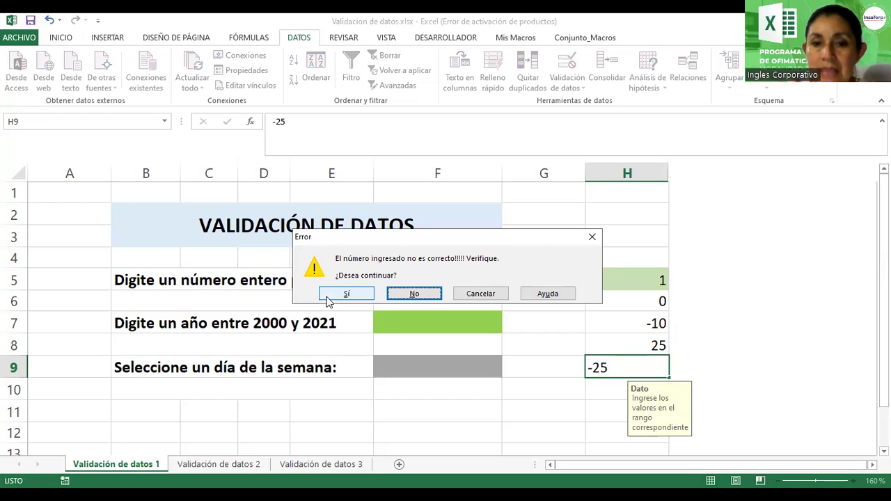
{"action": "key", "text": "Tab"}
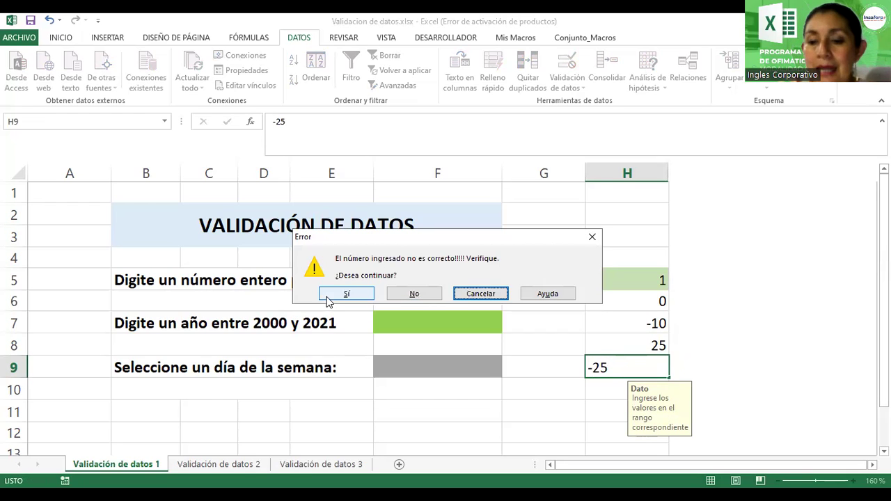
{"action": "key", "text": "Return"}
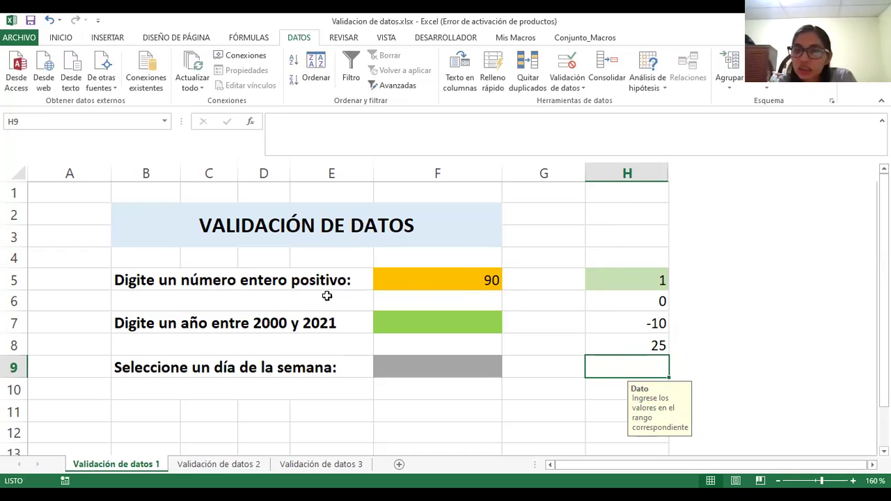
Step: Enter 0.10 in H9 and keep it despite the warning
{"action": "type", "text": "0.10"}
{"action": "key", "text": "Return"}
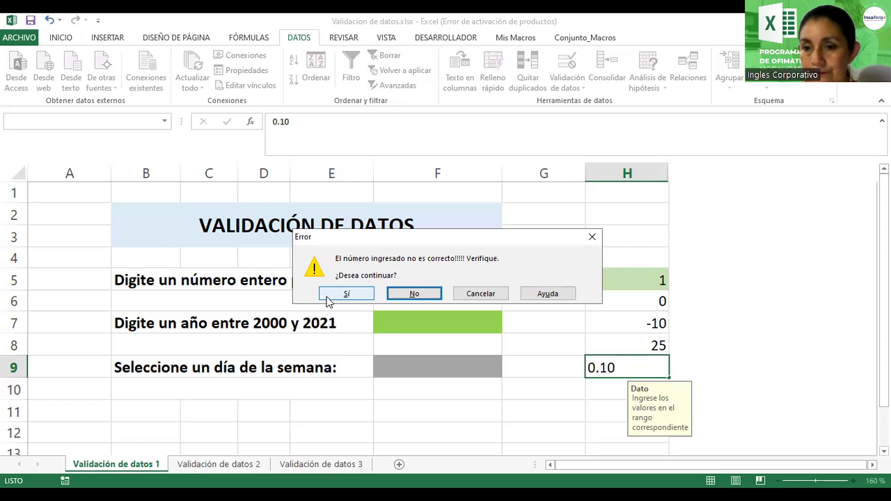
{"action": "left_click", "coordinate": [328, 296]}
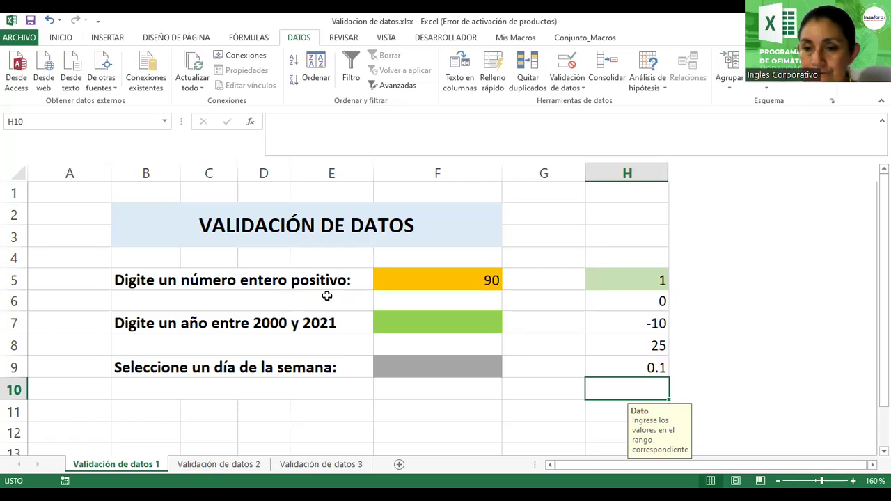
Step: Select H6:H12, review the extended validation settings, and cancel without changes
{"action": "scroll", "coordinate": [348, 209], "scroll_direction": "down", "scroll_amount": 1}
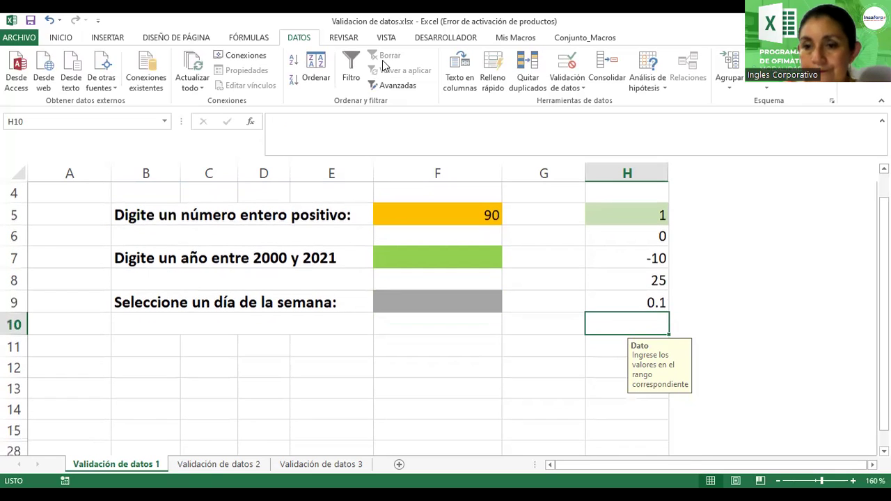
{"action": "mouse_move", "coordinate": [627, 237]}
{"action": "left_mouse_down"}
{"action": "mouse_move", "coordinate": [631, 381]}
{"action": "mouse_move", "coordinate": [631, 360]}
{"action": "left_mouse_up"}
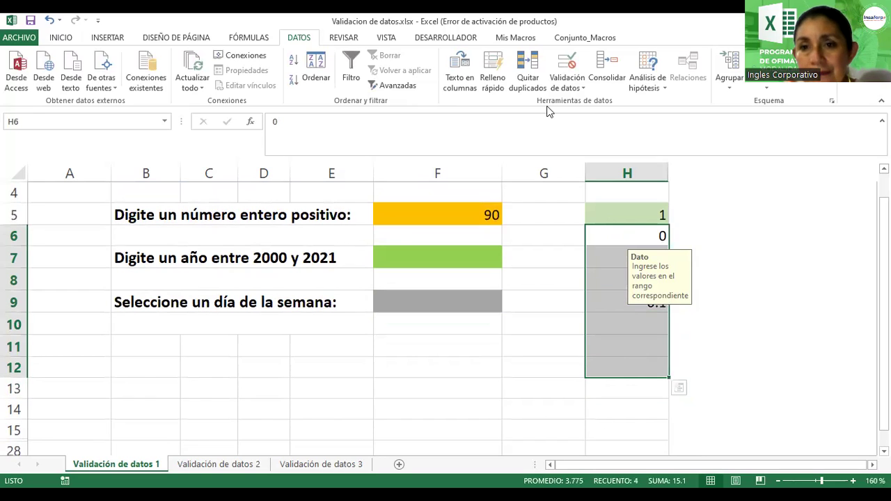
{"action": "left_click", "coordinate": [580, 87]}
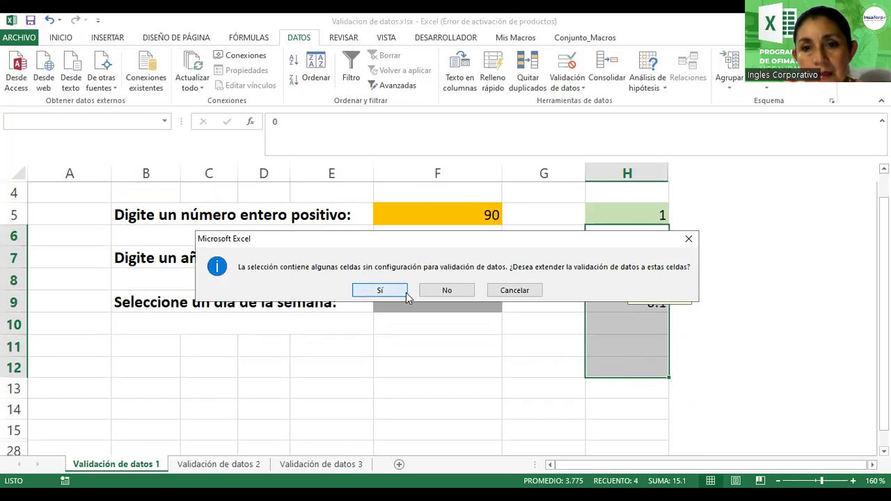
{"action": "left_click", "coordinate": [380, 291]}
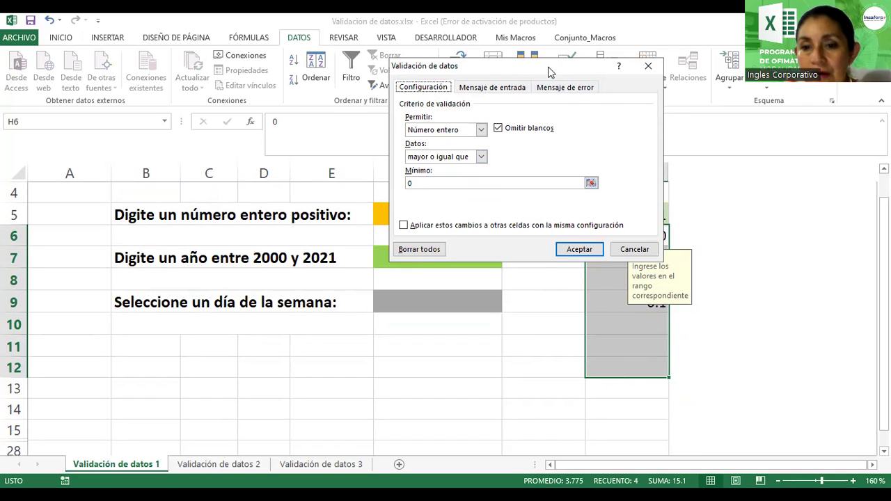
{"action": "left_click_drag", "start_coordinate": [550, 71], "coordinate": [435, 87]}
{"action": "left_click", "coordinate": [522, 265]}
{"action": "left_click", "coordinate": [622, 339]}
{"action": "left_click", "coordinate": [628, 331]}
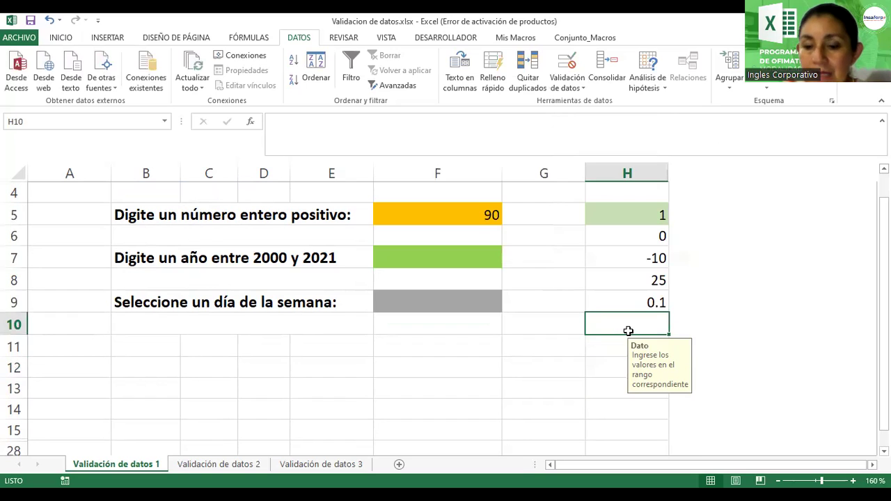
Step: Correct the mistyped '0-25' to 0.25 in H10 and keep it past the warning
{"action": "type", "text": "0-25"}
{"action": "key", "text": "Return"}
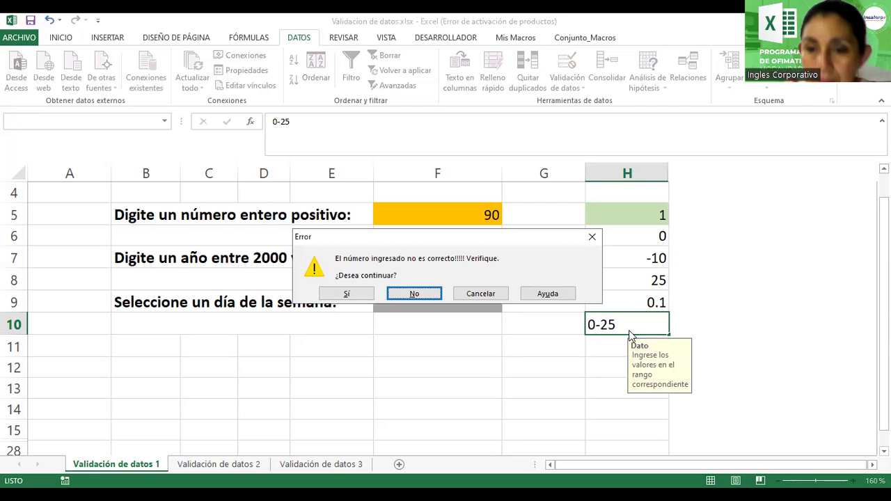
{"action": "key", "text": "Return"}
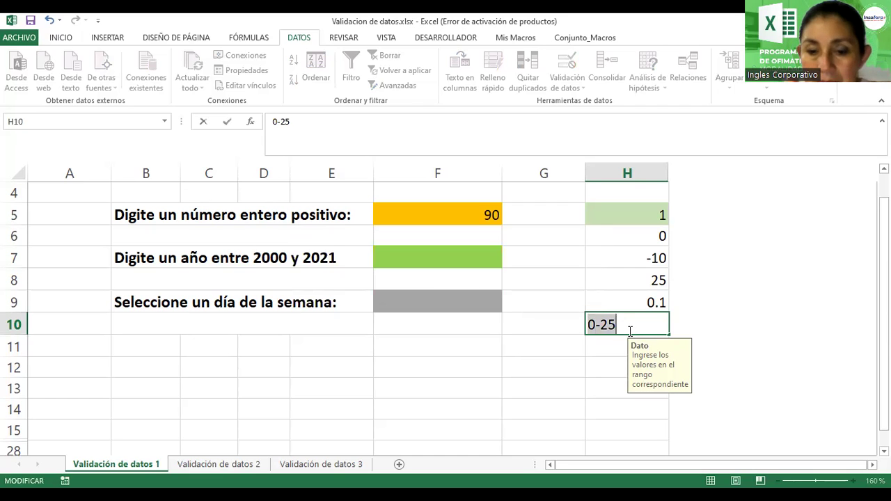
{"action": "type", "text": "0.25"}
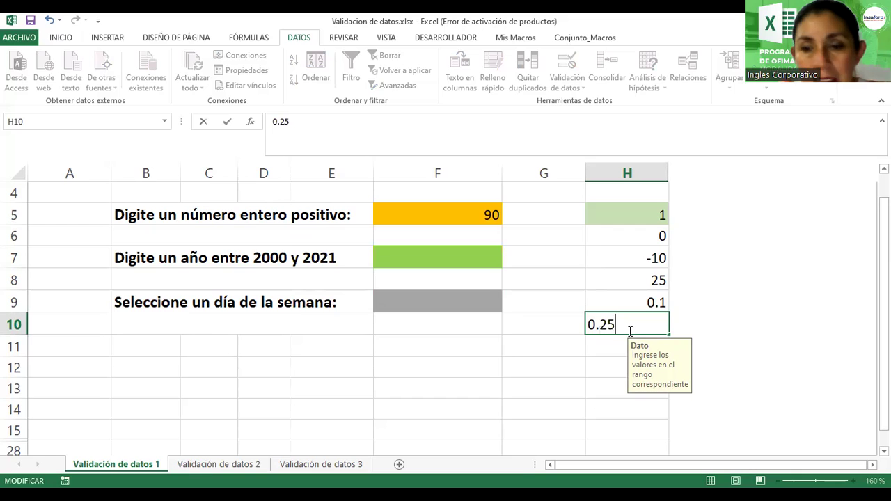
{"action": "key", "text": "Return"}
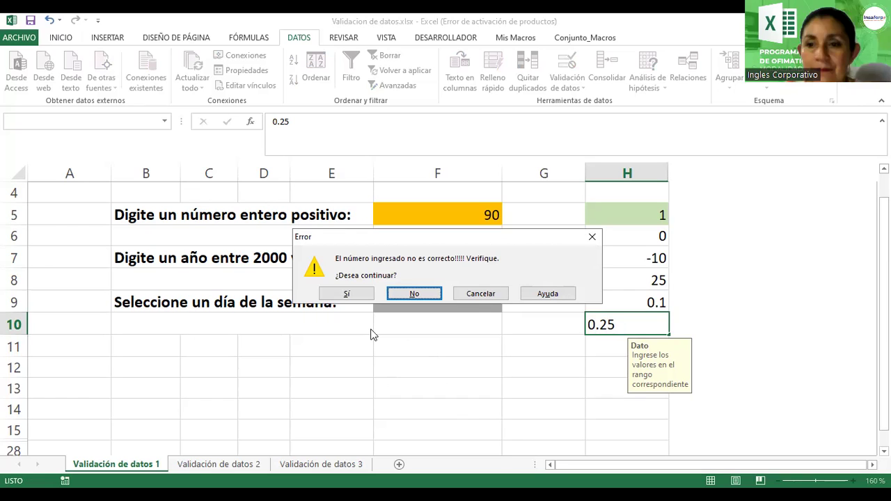
{"action": "left_click", "coordinate": [352, 294]}
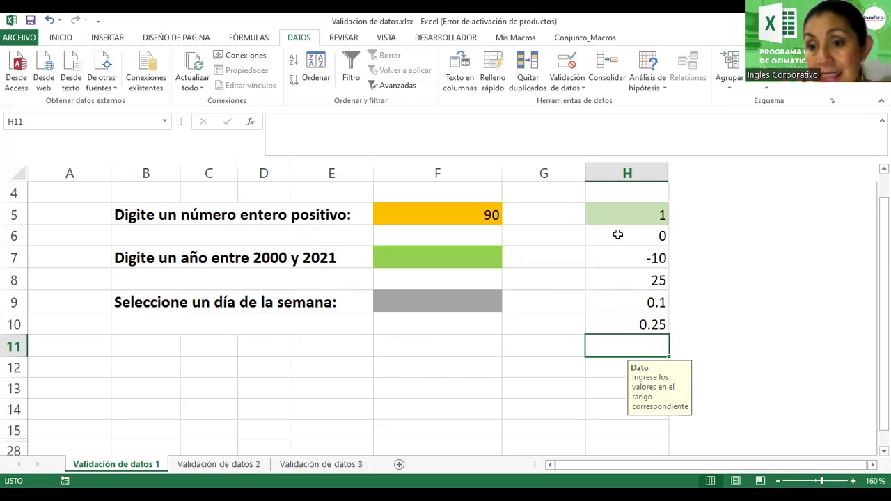
Step: Undo the last entry, select H6:H14, and extend the existing validation to it
{"action": "left_click", "coordinate": [618, 235]}
{"action": "key", "text": "ctrl+z"}
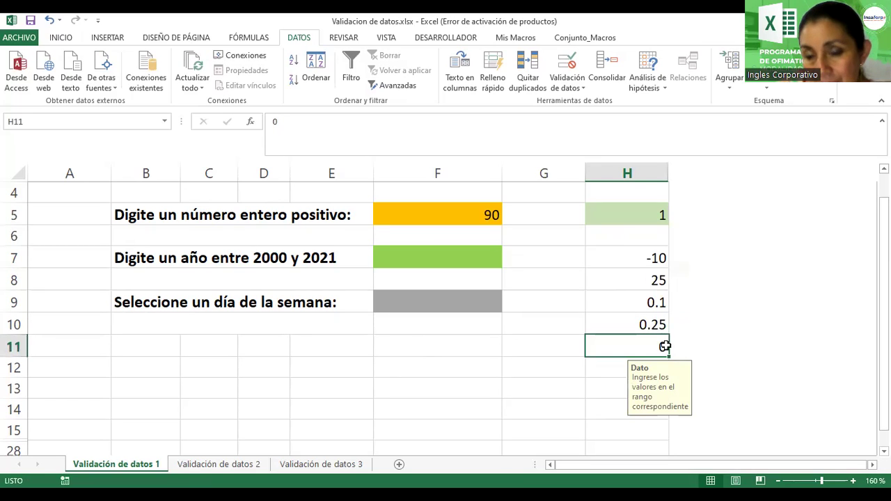
{"action": "left_click_drag", "start_coordinate": [619, 235], "coordinate": [623, 309]}
{"action": "left_click_drag", "start_coordinate": [629, 395], "coordinate": [631, 411]}
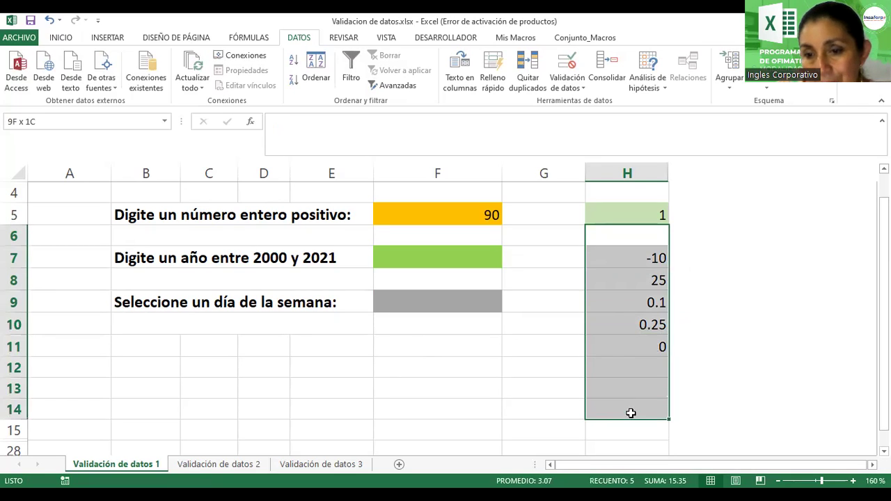
{"action": "left_click", "coordinate": [567, 86]}
{"action": "left_click", "coordinate": [571, 104]}
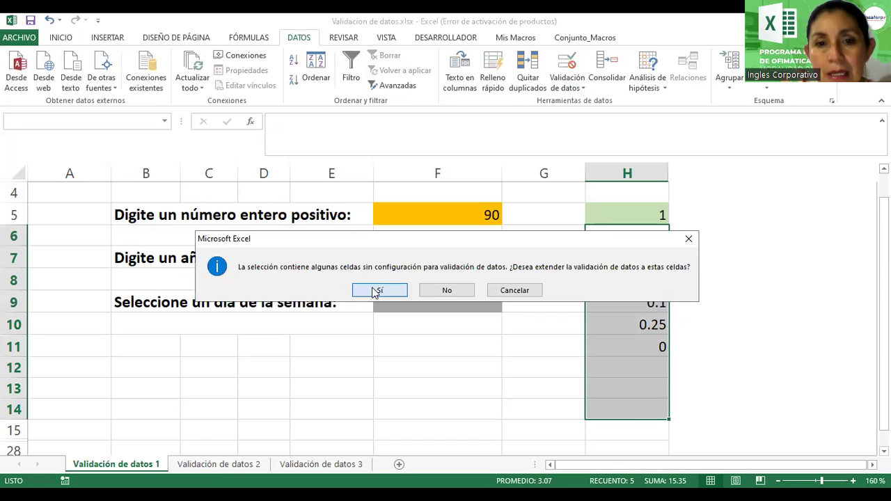
{"action": "left_click", "coordinate": [377, 291]}
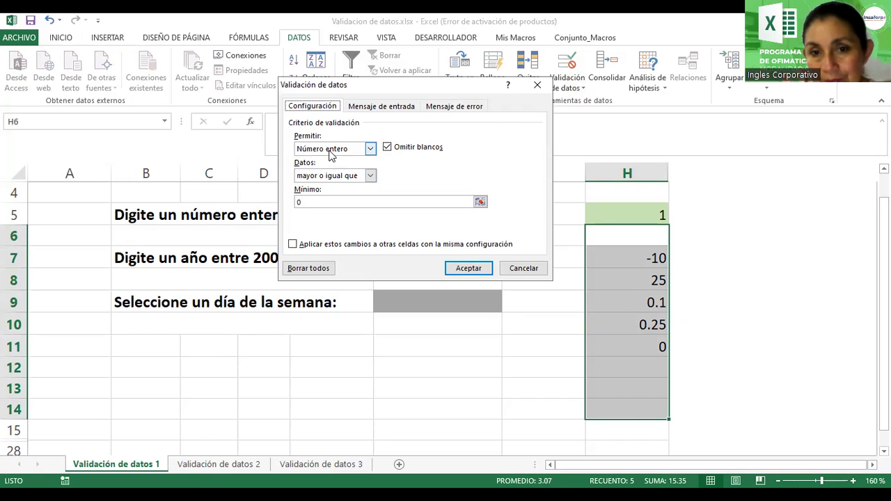
Step: Change allowed values to Decimal and the error style to Detener, then apply
{"action": "left_click", "coordinate": [336, 177]}
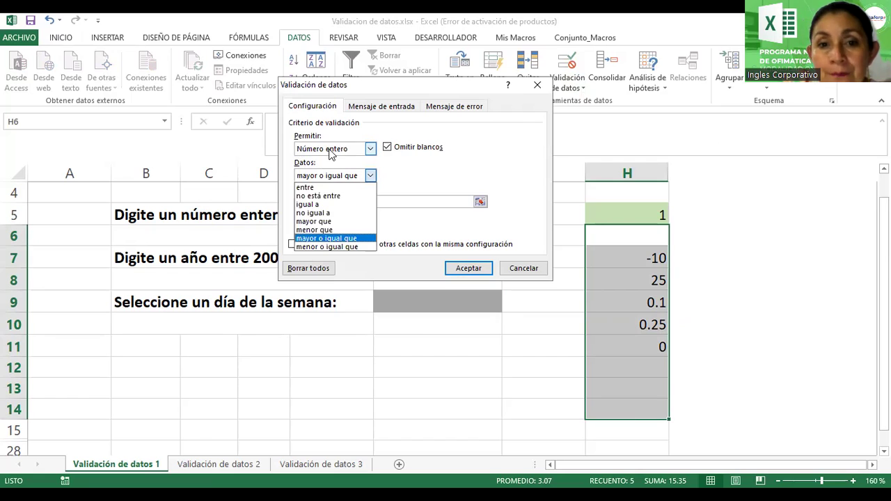
{"action": "left_click", "coordinate": [331, 151]}
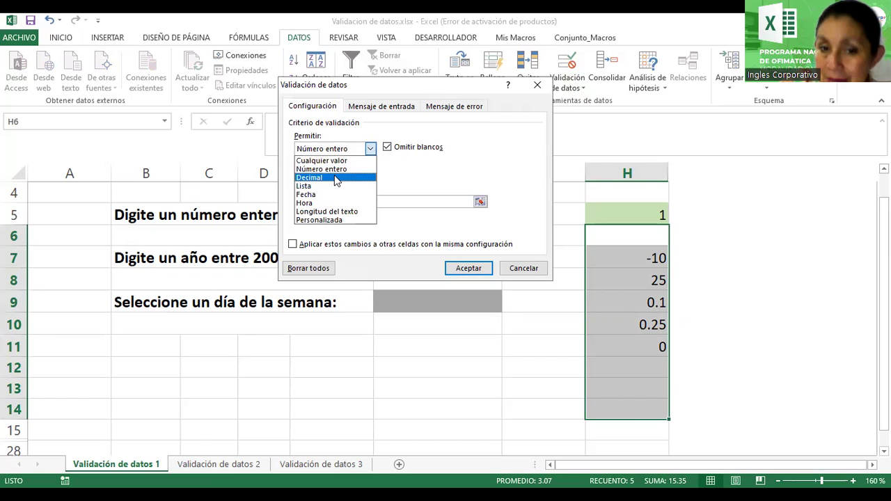
{"action": "left_click", "coordinate": [335, 178]}
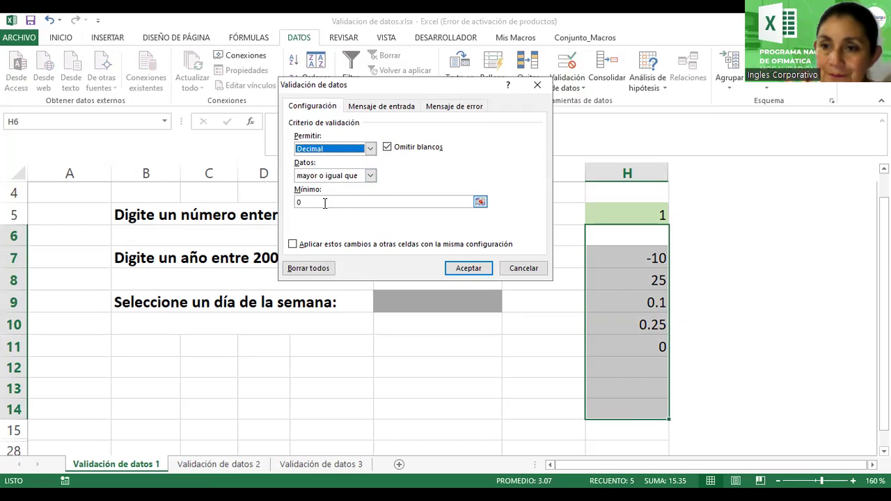
{"action": "left_click", "coordinate": [355, 108]}
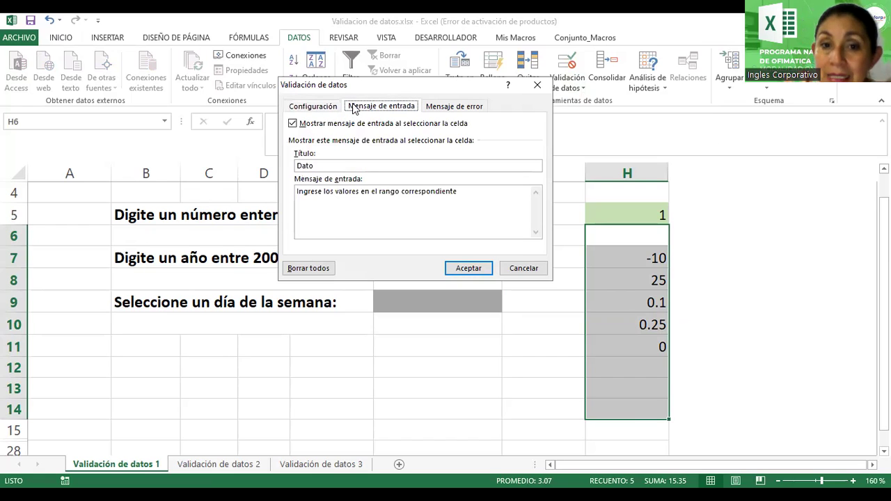
{"action": "left_click", "coordinate": [464, 107]}
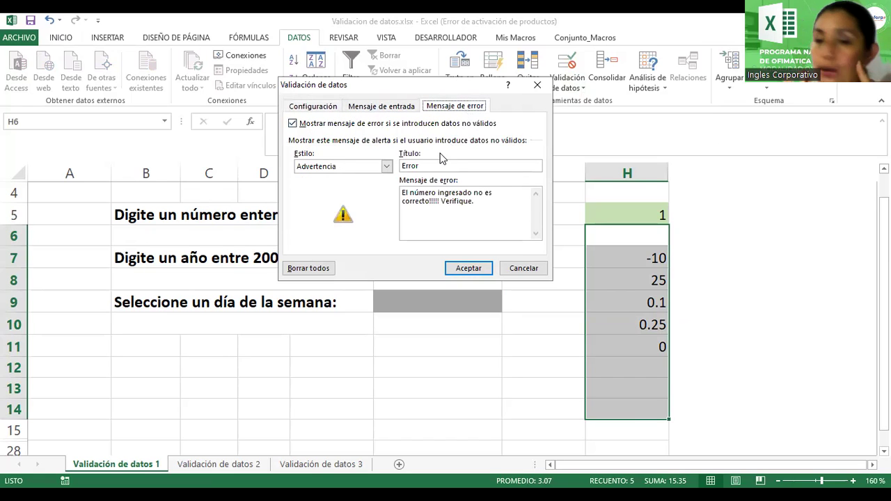
{"action": "left_click", "coordinate": [386, 167]}
{"action": "left_click", "coordinate": [334, 179]}
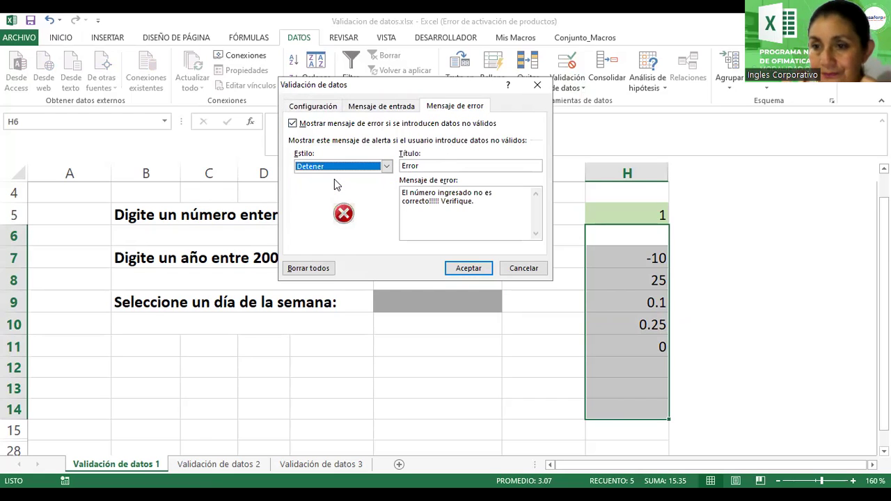
{"action": "left_click", "coordinate": [453, 268]}
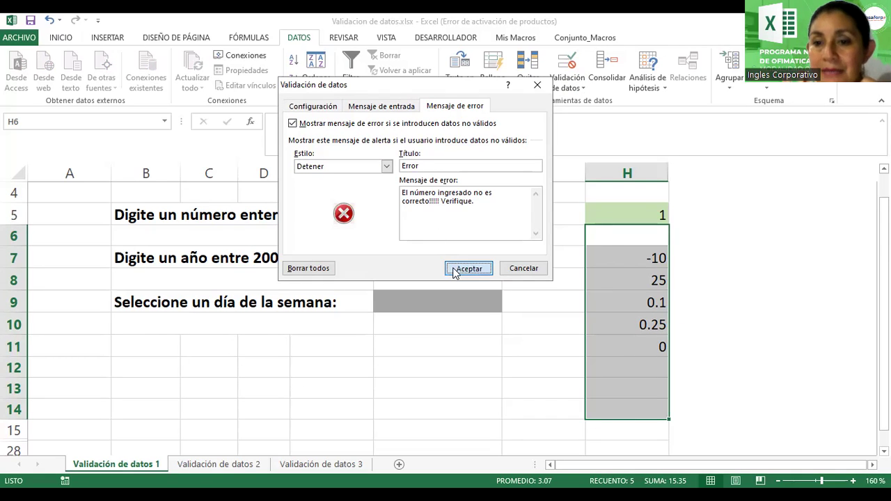
{"action": "left_click", "coordinate": [606, 252]}
Step: Enter 0.25 in both H6 and H10, accepted by the decimal rule
{"action": "left_click", "coordinate": [618, 239]}
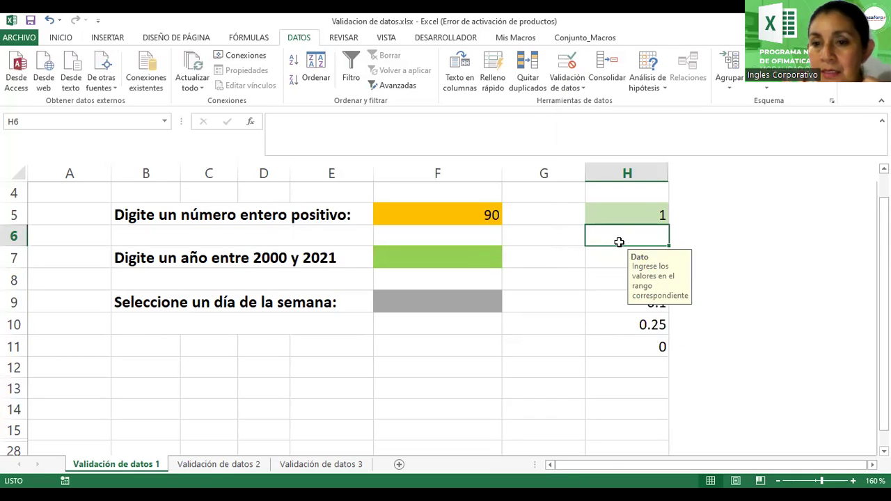
{"action": "type", "text": "0.25"}
{"action": "key", "text": "Return"}
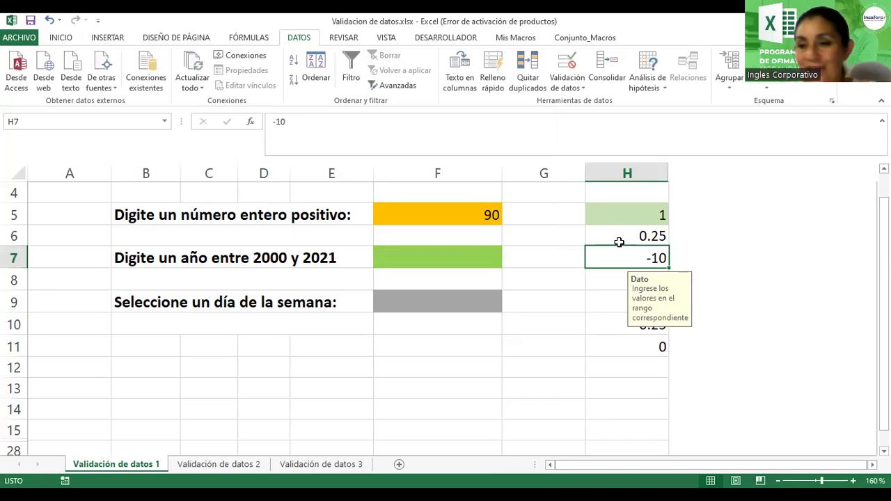
{"action": "left_click", "coordinate": [625, 325]}
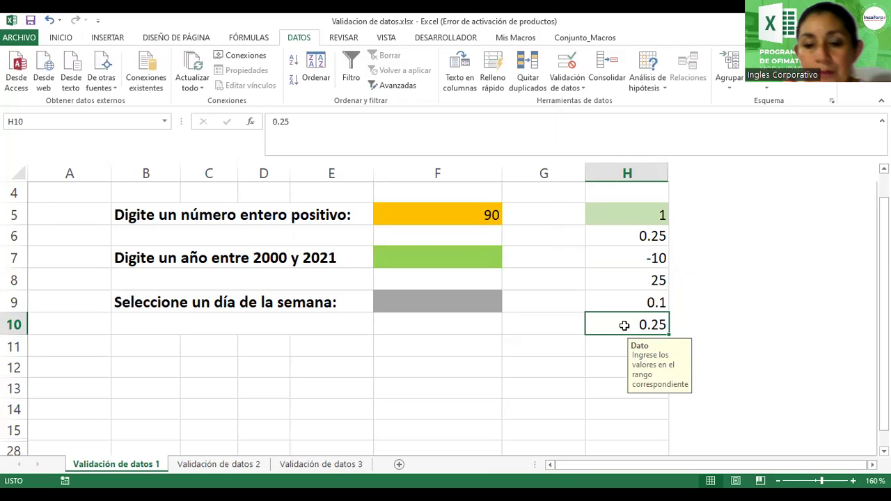
{"action": "type", "text": "0.25"}
{"action": "key", "text": "Return"}
{"action": "key", "text": "Return"}
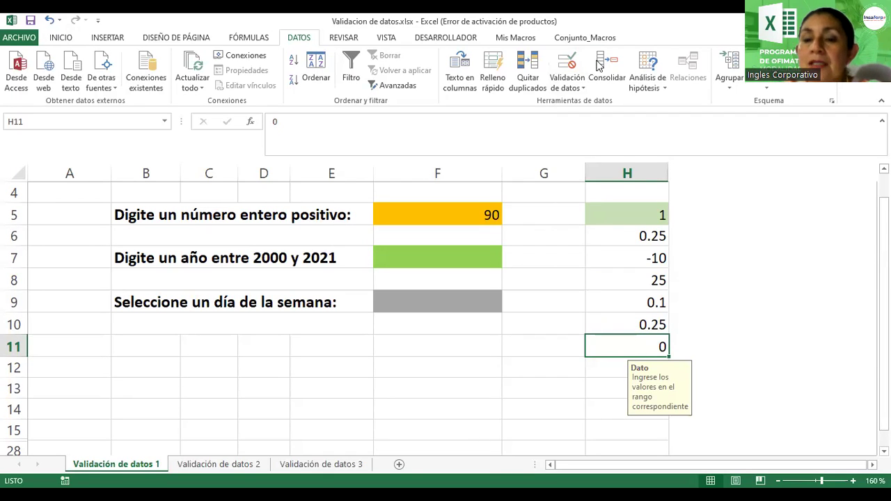
Step: Circle invalid data in red so the -10 in H7 is marked
{"action": "left_click", "coordinate": [583, 89]}
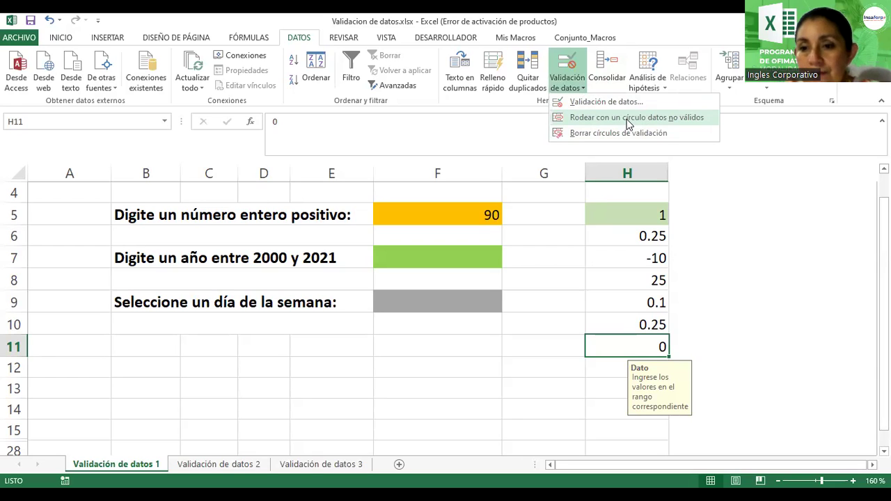
{"action": "left_click", "coordinate": [630, 118]}
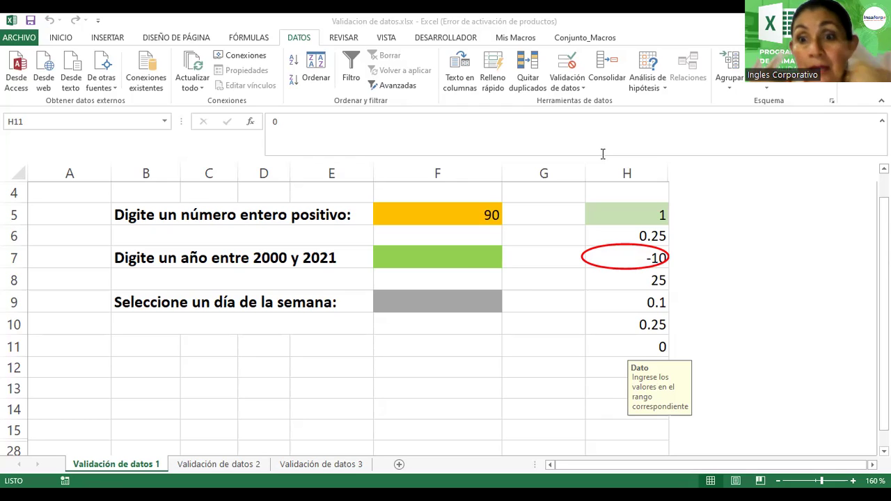
{"action": "left_click", "coordinate": [583, 89]}
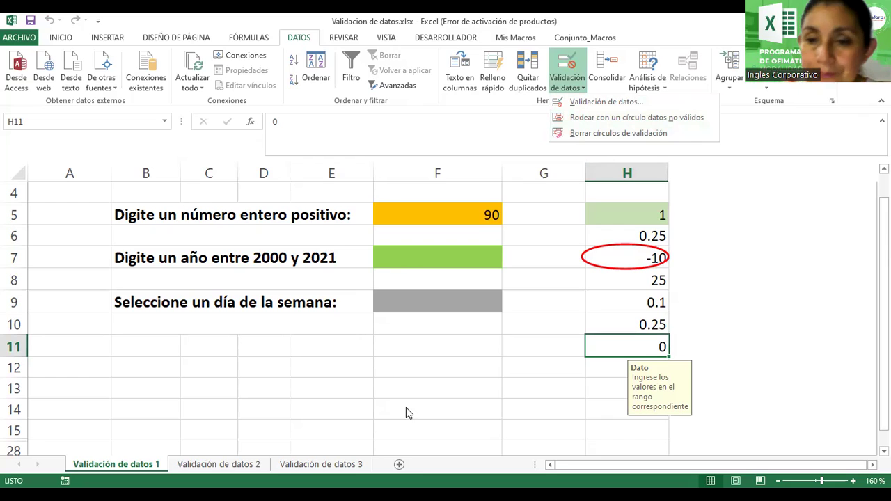
Step: Reopen validation for H6:H11 and review its Mensaje de entrada and Mensaje de error tabs
{"action": "left_click", "coordinate": [596, 206]}
{"action": "left_click_drag", "start_coordinate": [613, 237], "coordinate": [614, 349]}
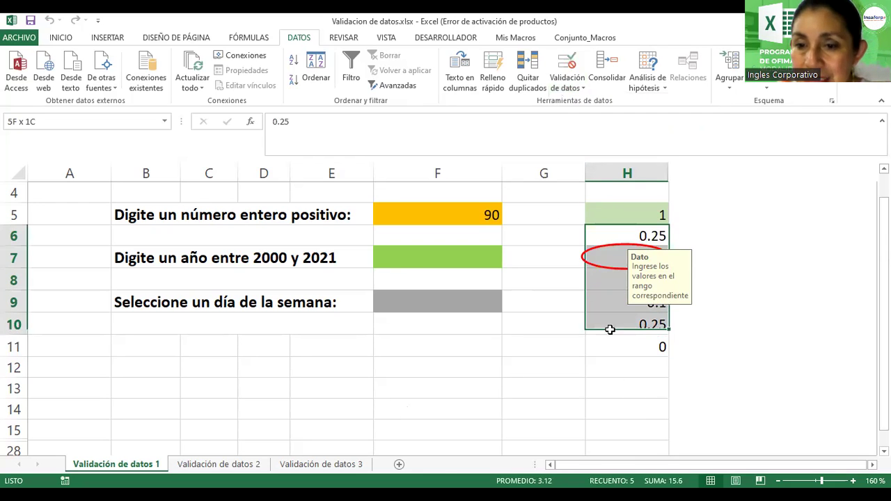
{"action": "left_click", "coordinate": [570, 88]}
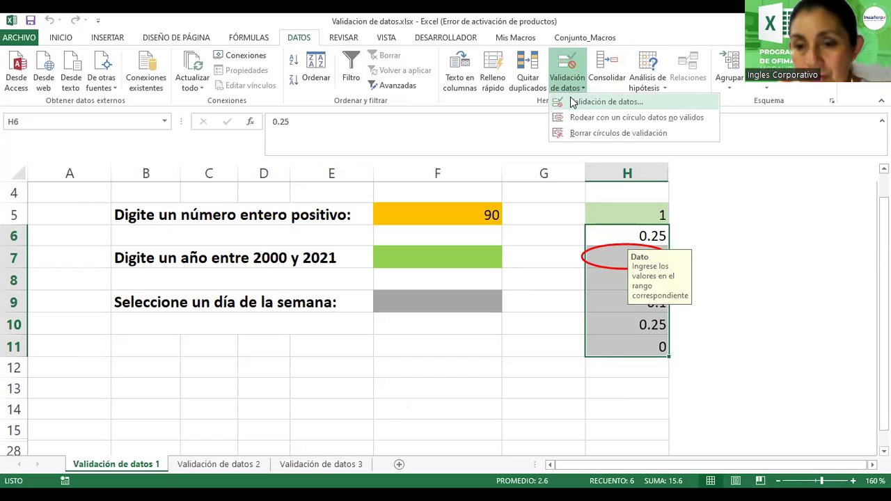
{"action": "left_click", "coordinate": [572, 103]}
{"action": "left_click", "coordinate": [390, 107]}
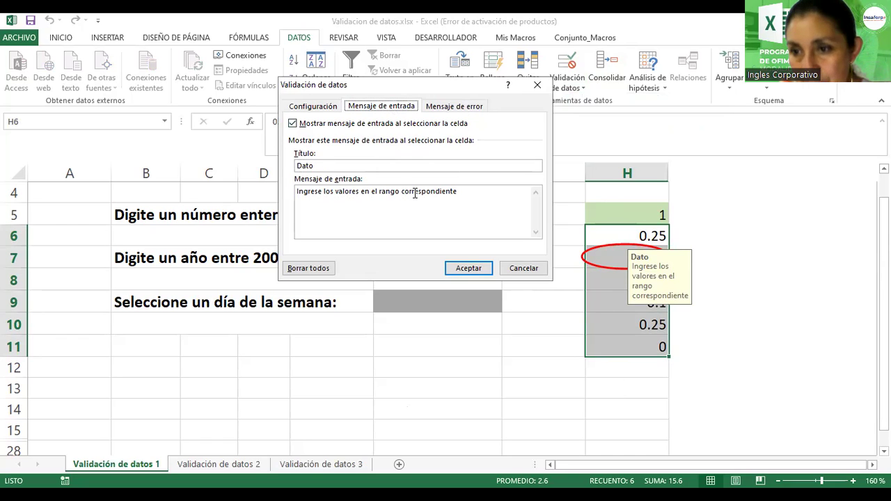
{"action": "left_click", "coordinate": [458, 106]}
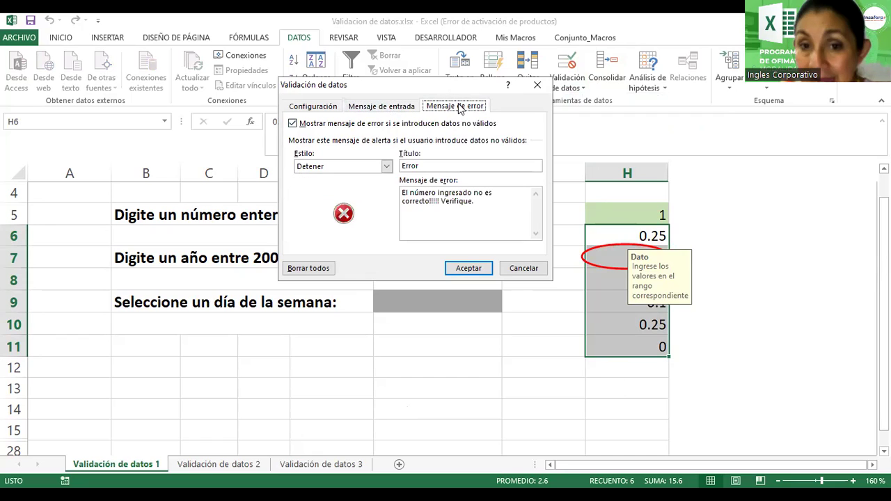
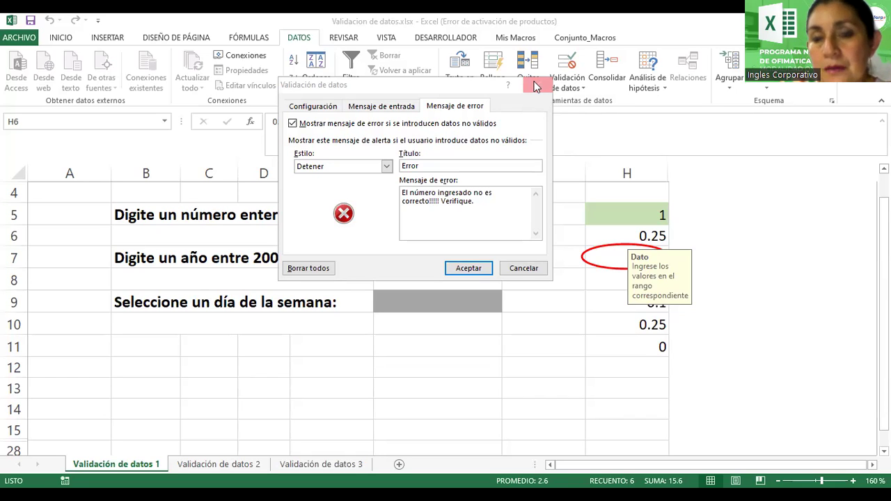
Step: Dismiss the H column validation dialog and open the data validation settings for cell G7
{"action": "key", "text": "Escape"}
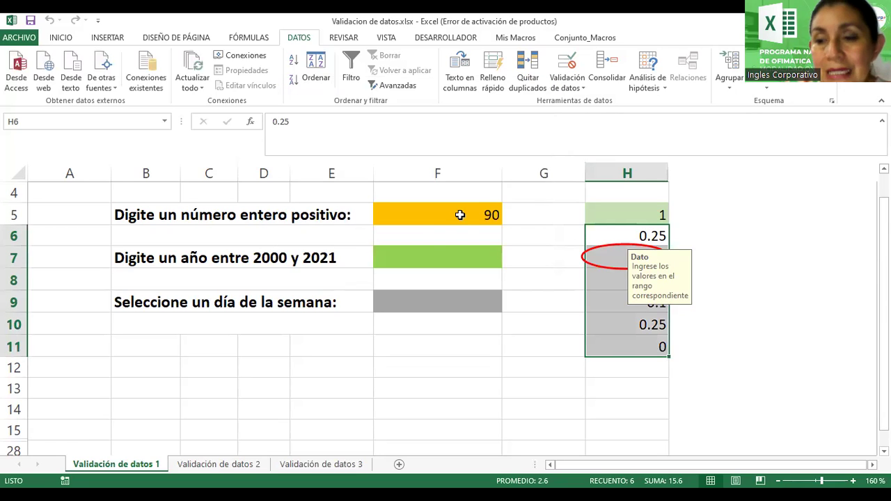
{"action": "left_click", "coordinate": [433, 257]}
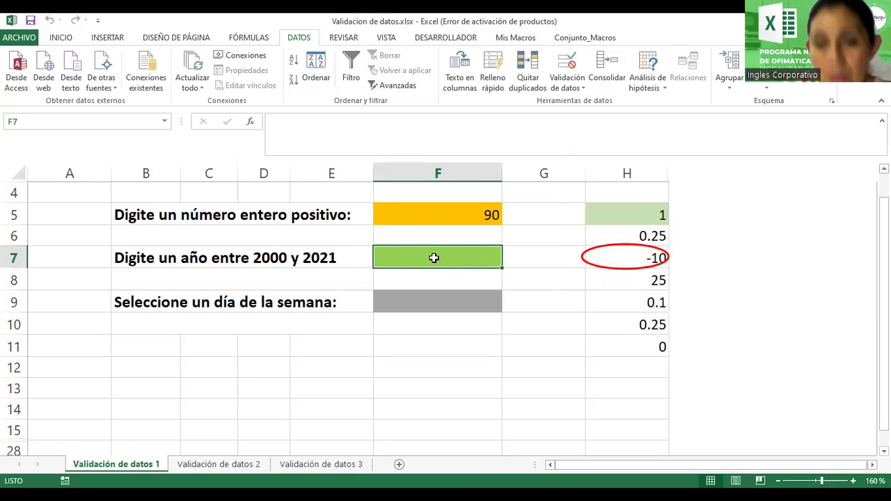
{"action": "left_click", "coordinate": [541, 259]}
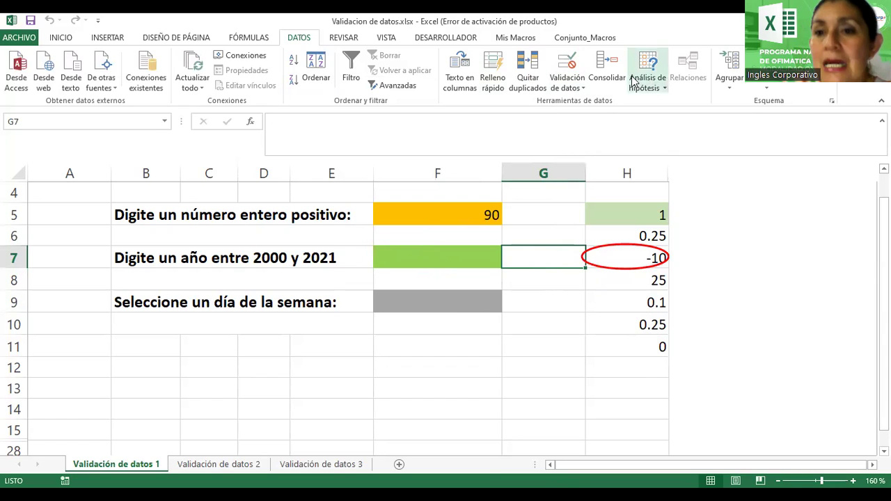
{"action": "left_click", "coordinate": [570, 89]}
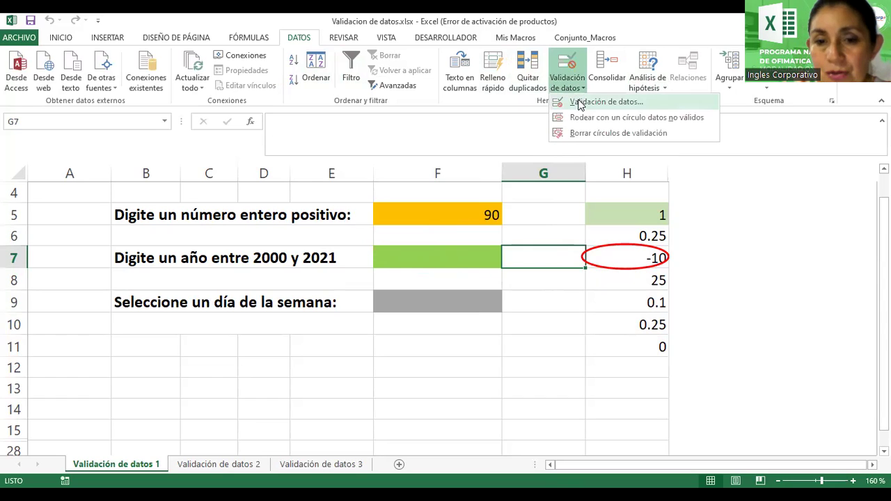
{"action": "left_click", "coordinate": [578, 102]}
{"action": "left_click", "coordinate": [310, 106]}
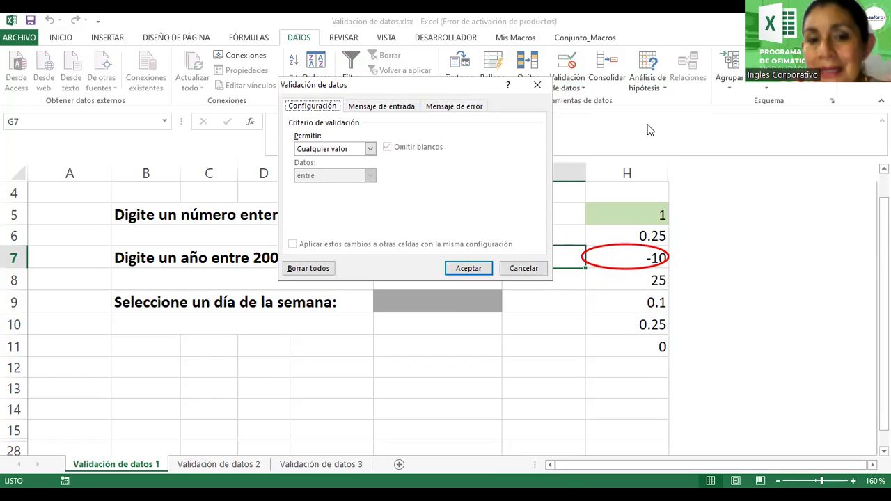
Step: Restrict G7 to whole numbers between 2000 and 2021
{"action": "left_click_drag", "start_coordinate": [352, 83], "coordinate": [590, 136]}
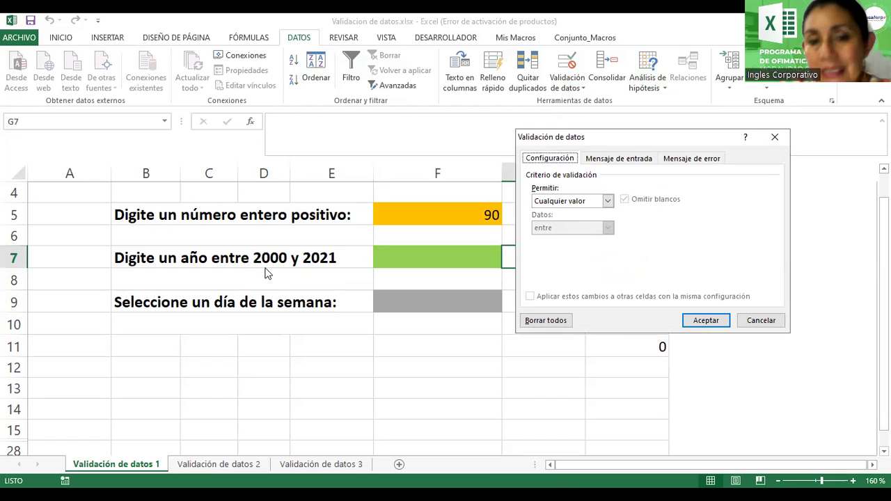
{"action": "left_click", "coordinate": [565, 201]}
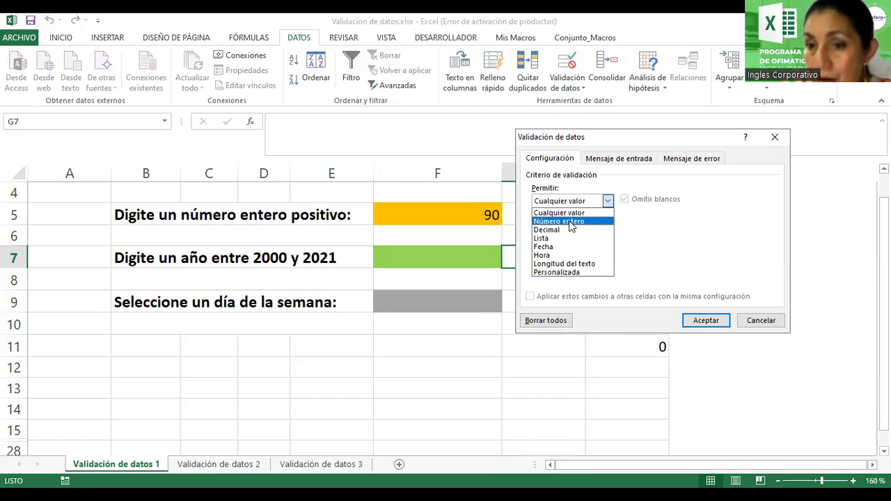
{"action": "left_click", "coordinate": [570, 222]}
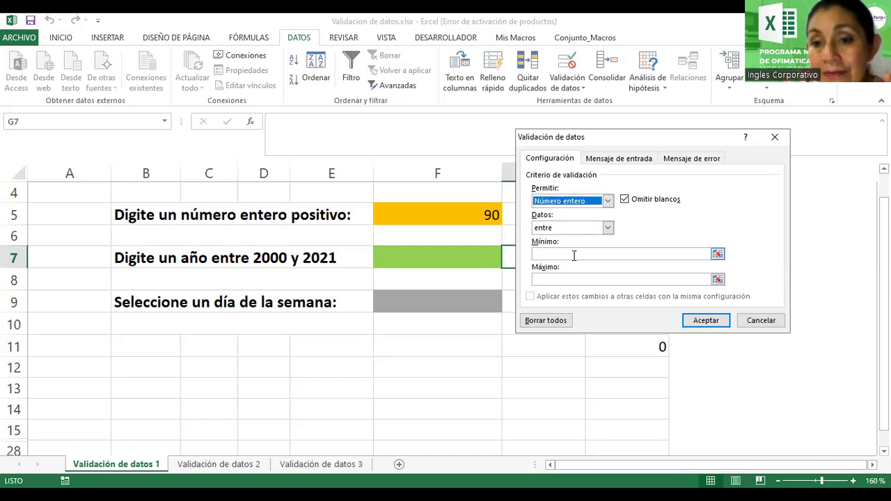
{"action": "left_click", "coordinate": [574, 255]}
{"action": "type", "text": "2000"}
{"action": "left_click", "coordinate": [573, 278]}
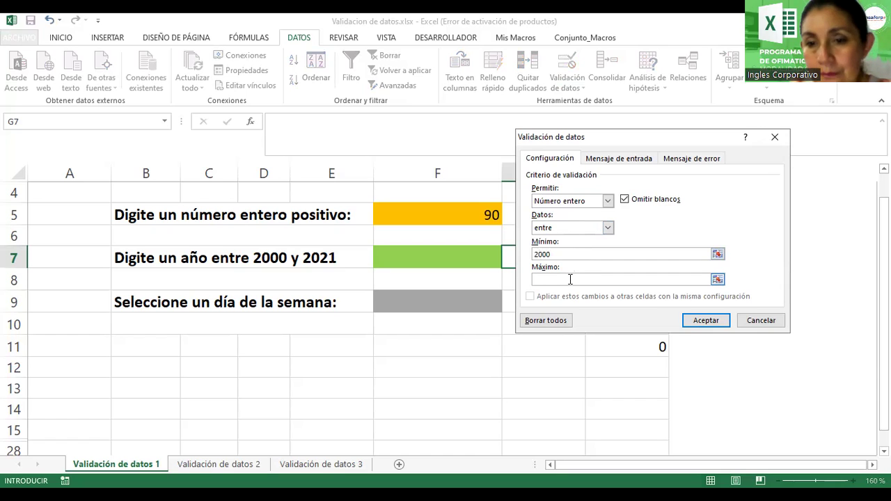
{"action": "type", "text": "2021"}
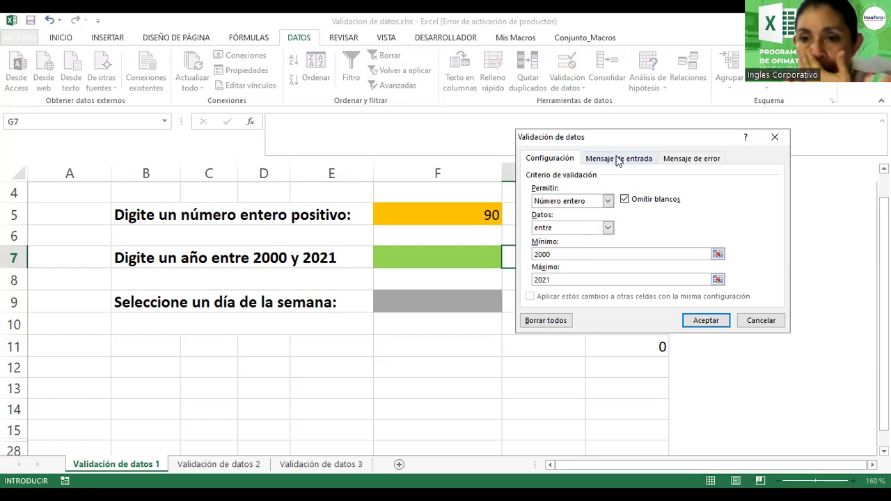
{"action": "left_click", "coordinate": [702, 160]}
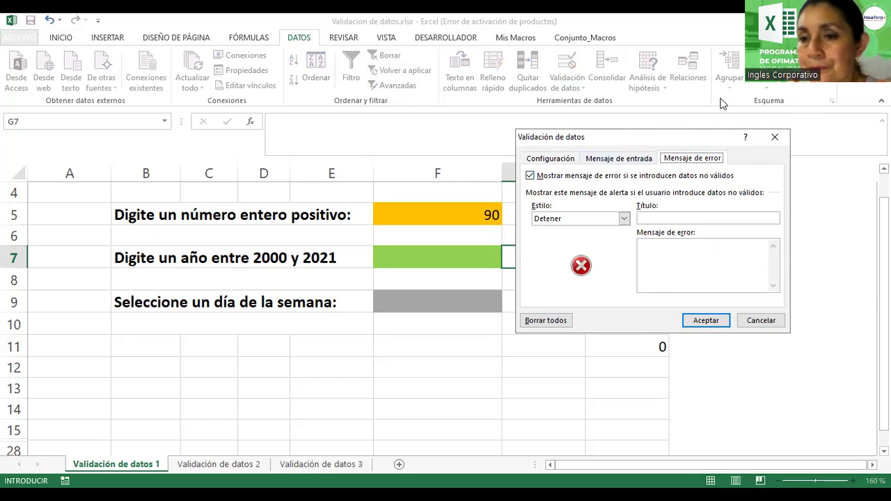
Step: Give G7 an error alert titled 'año' reading 'Año ingresado inválido!!!!' and apply the rule
{"action": "left_click_drag", "start_coordinate": [634, 138], "coordinate": [723, 103]}
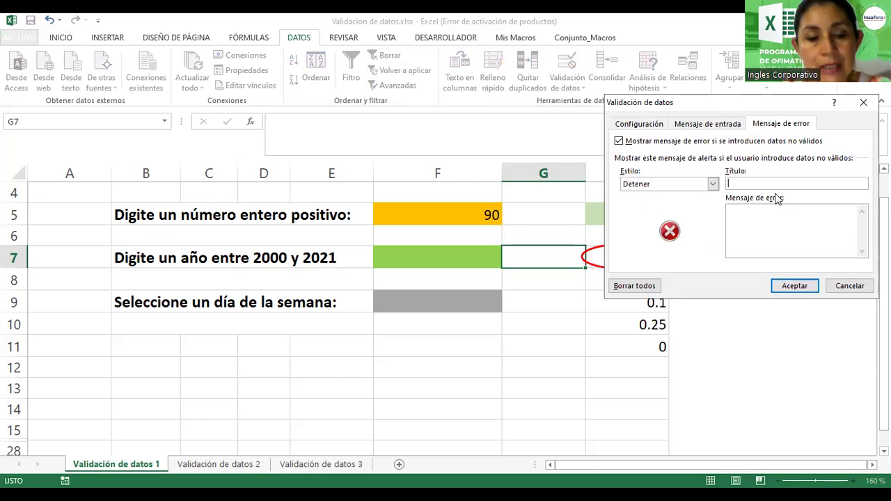
{"action": "type", "text": "año"}
{"action": "left_click", "coordinate": [746, 227]}
{"action": "type", "text": "Año ingresado inválido"}
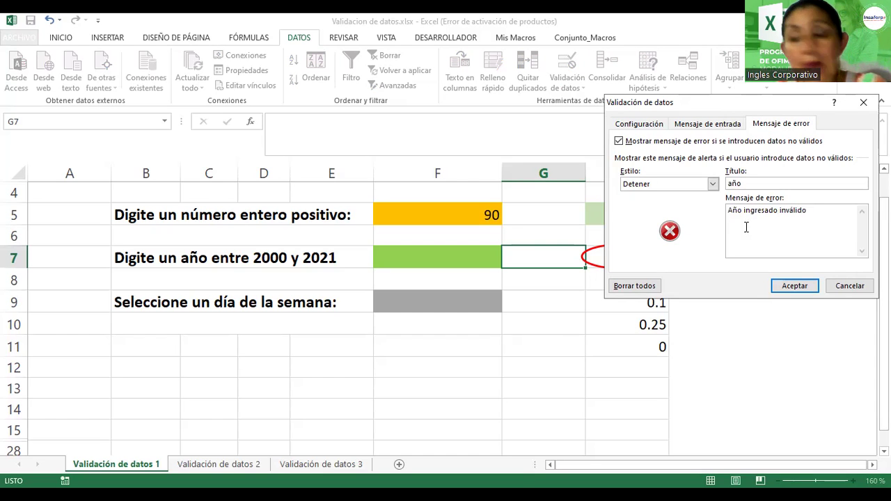
{"action": "type", "text": "!!!!"}
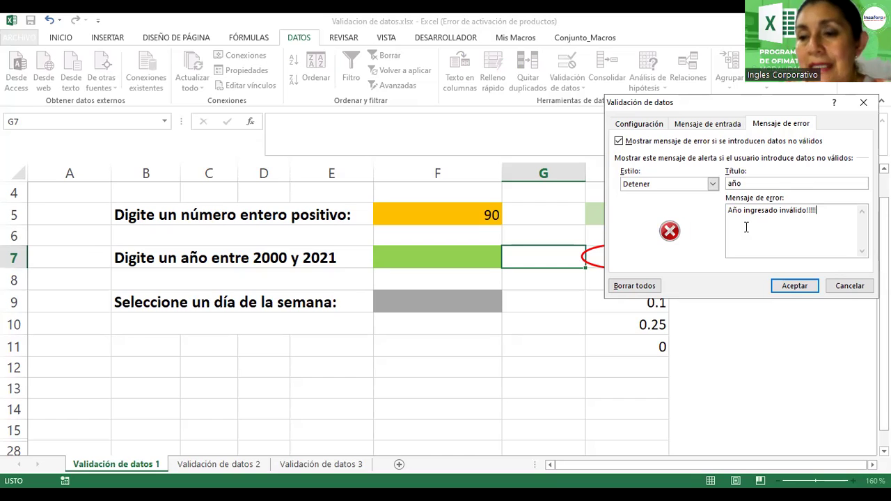
{"action": "left_click", "coordinate": [794, 286]}
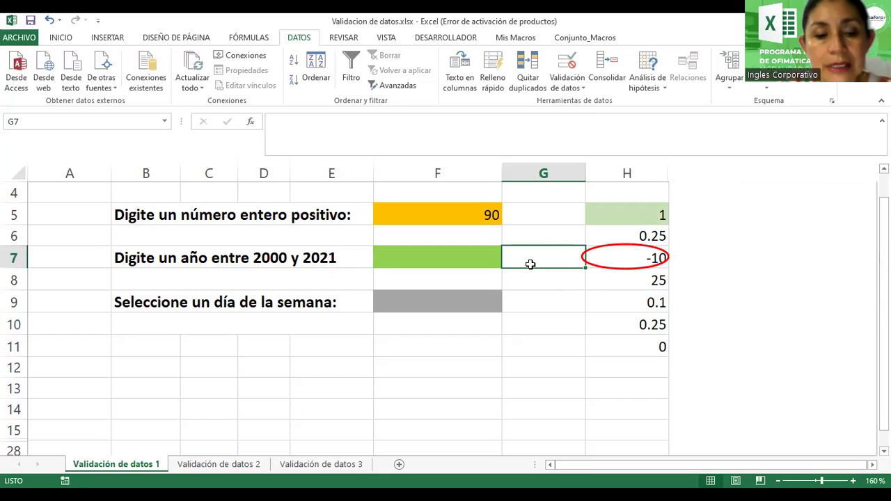
Step: Test G7 with 2020, the rejected 2023 (retried), 2021, and finally 2000
{"action": "type", "text": "20"}
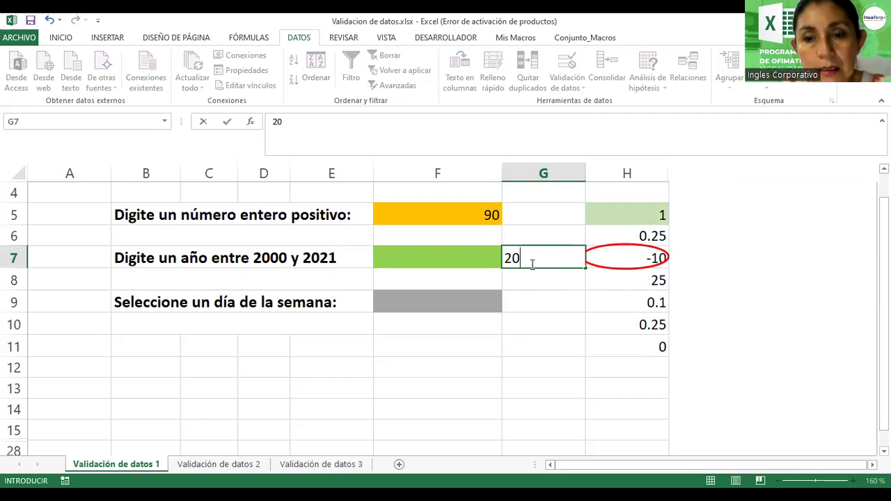
{"action": "type", "text": "20"}
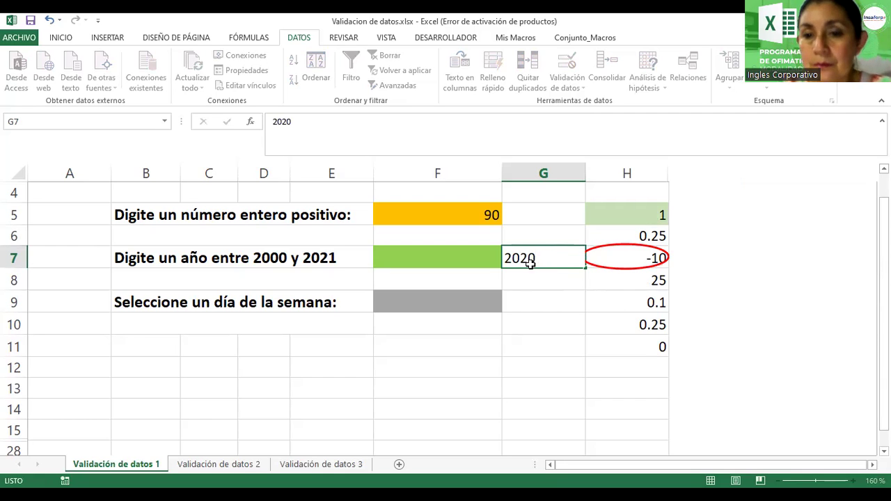
{"action": "key", "text": "Return"}
{"action": "left_click", "coordinate": [530, 264]}
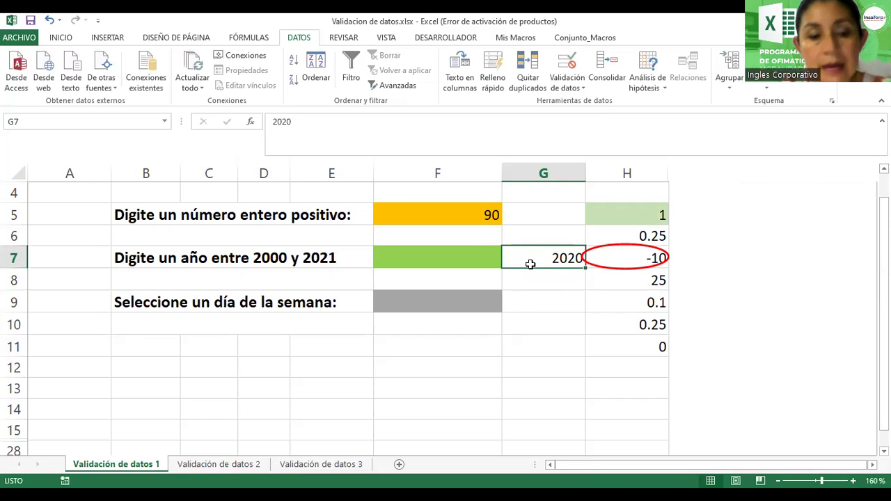
{"action": "type", "text": "2023"}
{"action": "key", "text": "Return"}
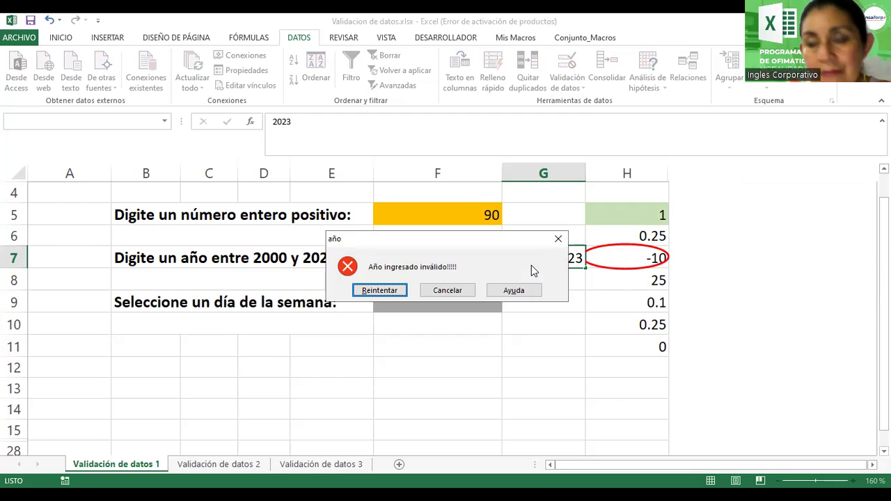
{"action": "key", "text": "Return"}
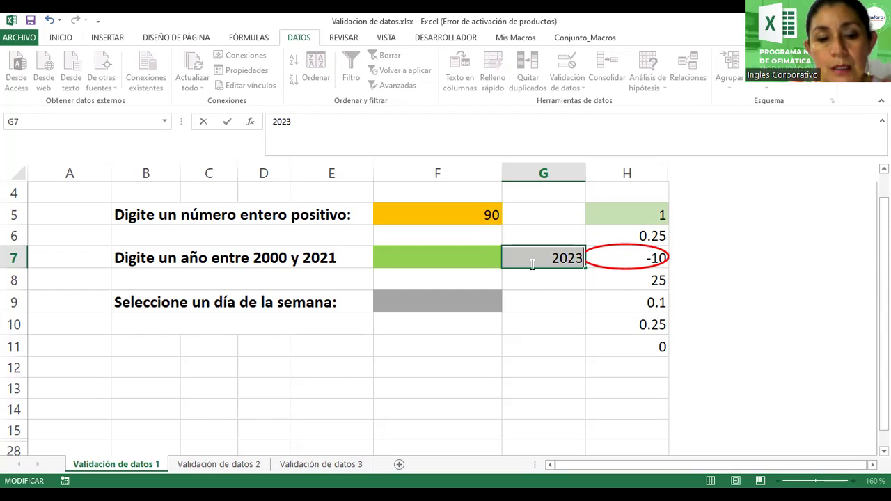
{"action": "type", "text": "2021"}
{"action": "key", "text": "Return"}
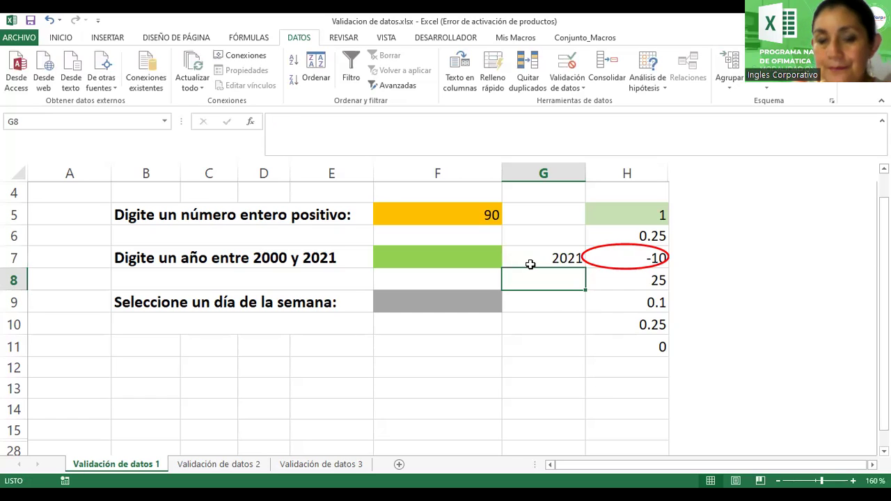
{"action": "left_click", "coordinate": [531, 264]}
{"action": "type", "text": "2000"}
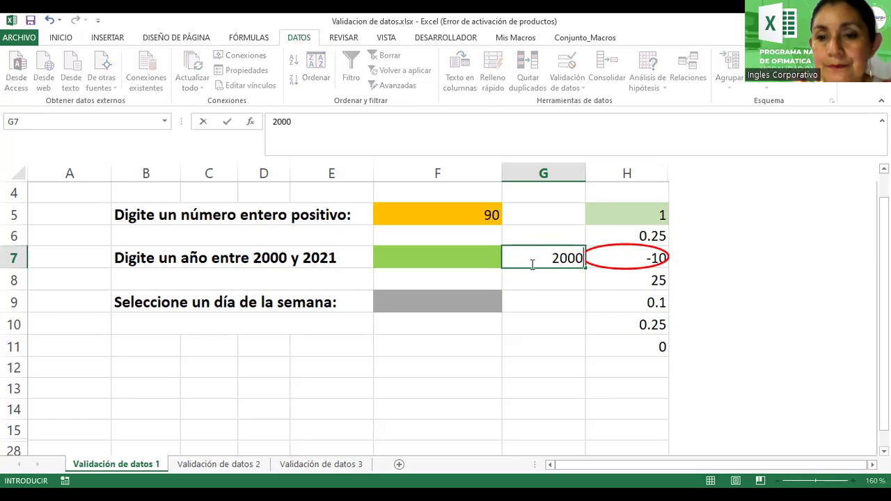
{"action": "key", "text": "Return"}
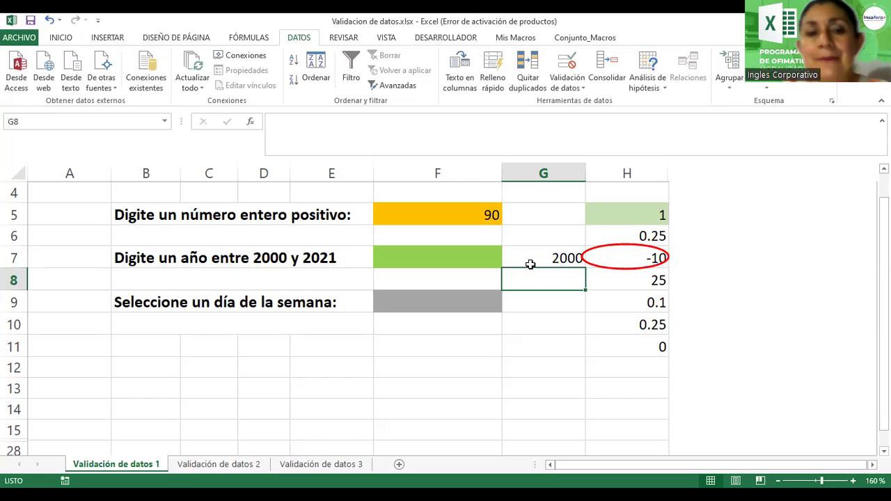
Step: Pick miércoles from F9's weekday dropdown, then replace it with lunes
{"action": "left_click", "coordinate": [407, 307]}
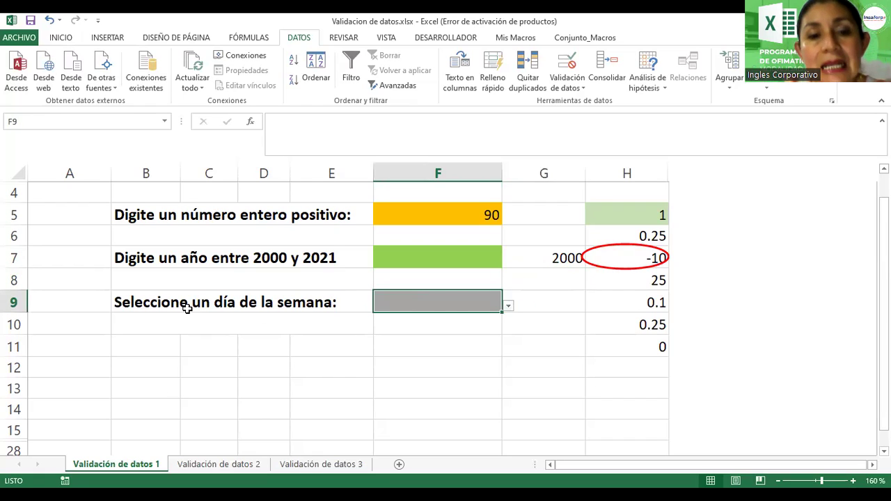
{"action": "left_click", "coordinate": [509, 308]}
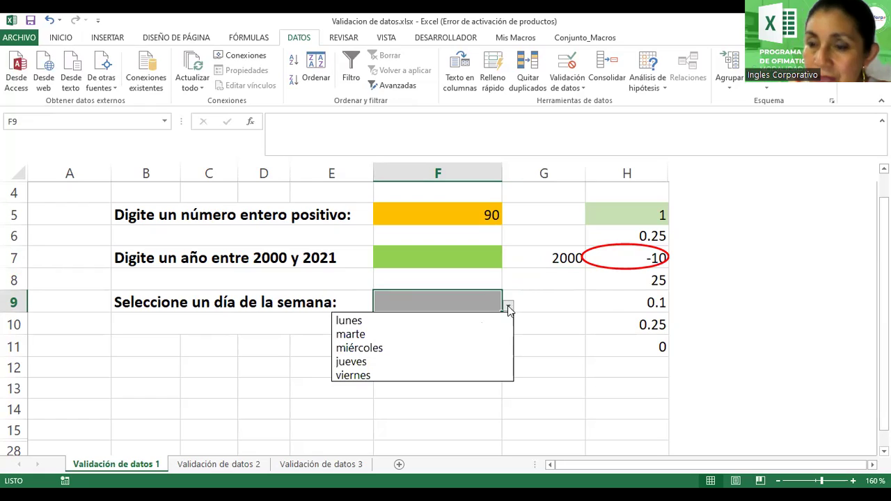
{"action": "left_click", "coordinate": [401, 347]}
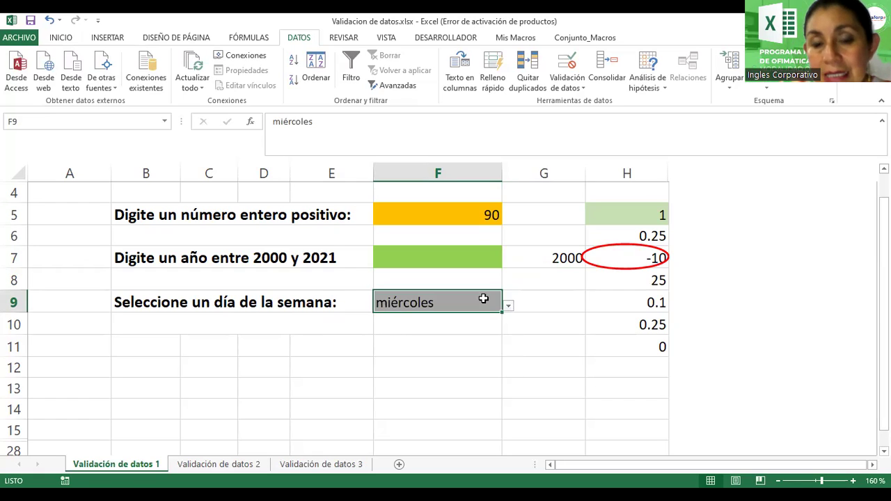
{"action": "left_click", "coordinate": [509, 306]}
{"action": "left_click", "coordinate": [390, 322]}
{"action": "left_click", "coordinate": [414, 339]}
{"action": "left_click", "coordinate": [446, 310]}
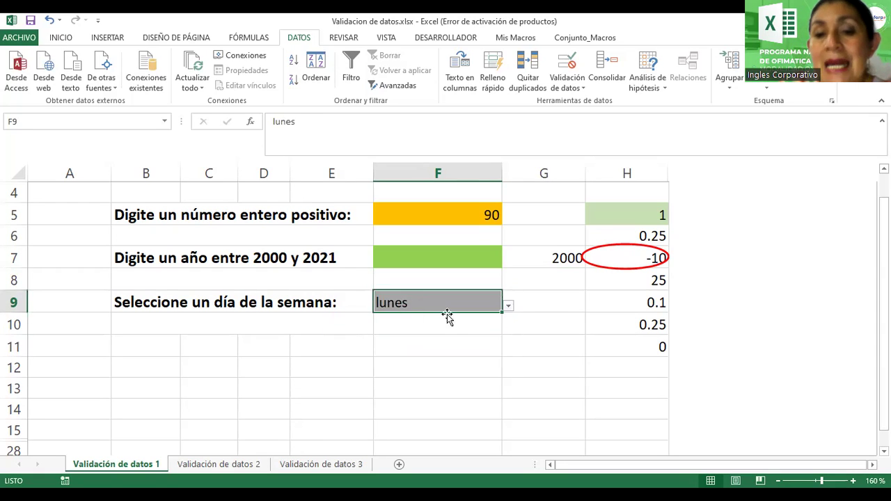
{"action": "left_click", "coordinate": [507, 306]}
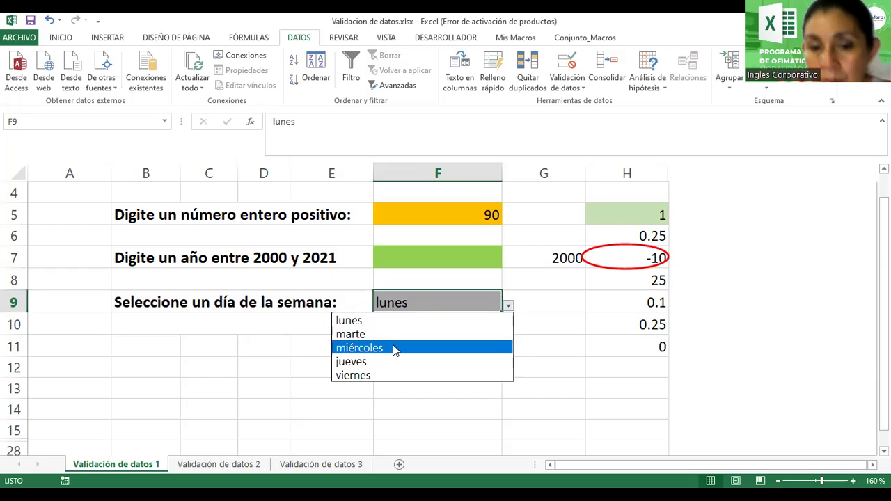
{"action": "left_click", "coordinate": [505, 321]}
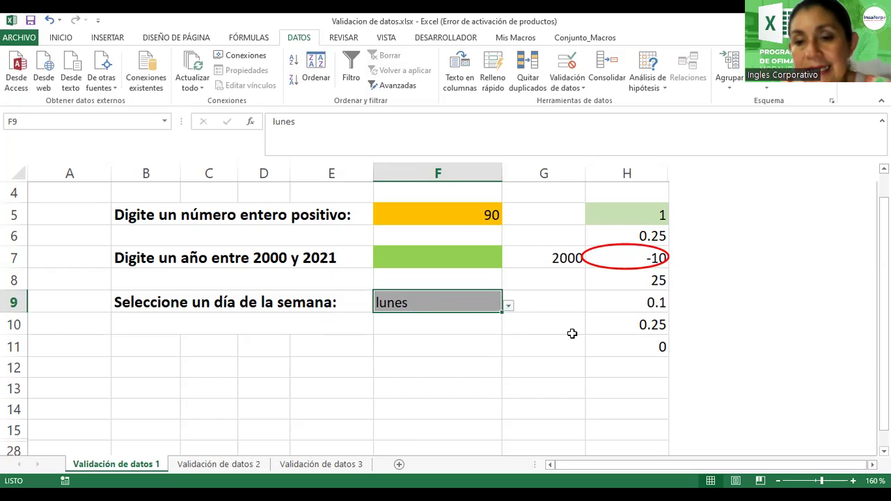
Step: Enter a 'Dias' header in A12 with 'Lunes' beneath it
{"action": "scroll", "coordinate": [506, 348], "scroll_direction": "down", "scroll_amount": 2}
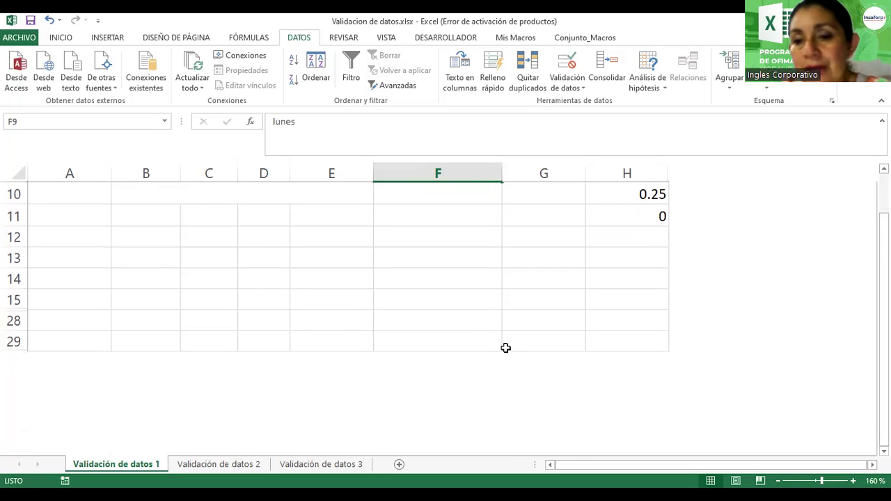
{"action": "scroll", "coordinate": [506, 348], "scroll_direction": "up", "scroll_amount": 3}
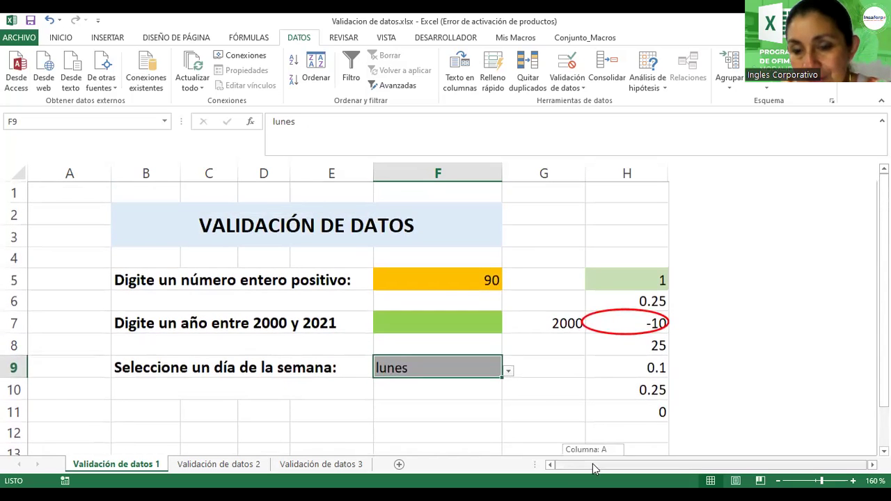
{"action": "left_click_drag", "start_coordinate": [596, 469], "coordinate": [702, 468]}
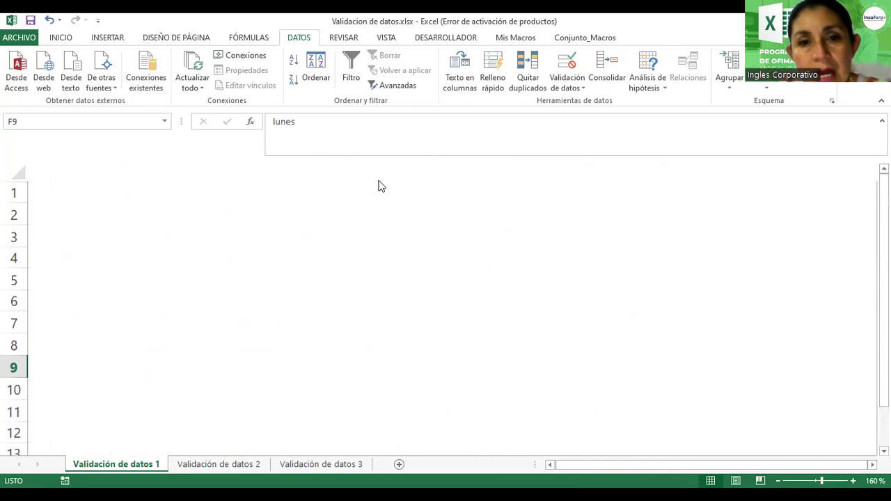
{"action": "left_click_drag", "start_coordinate": [676, 469], "coordinate": [549, 472]}
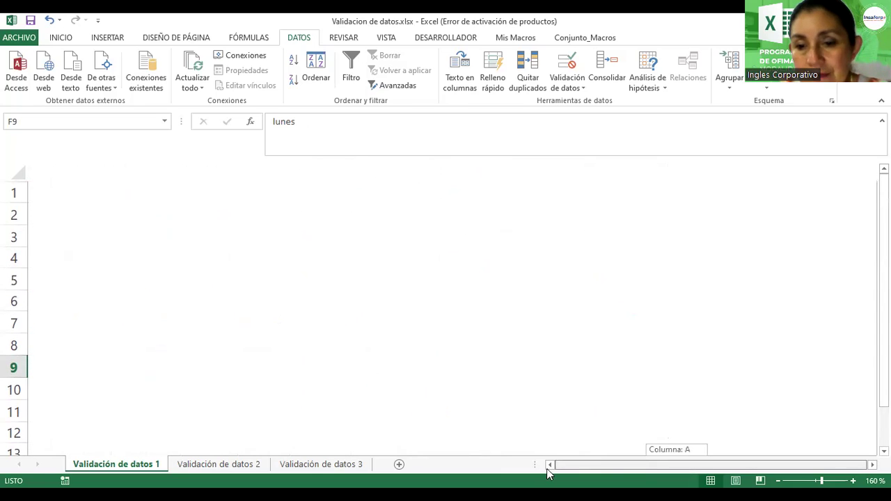
{"action": "scroll", "coordinate": [55, 390], "scroll_direction": "down", "scroll_amount": 2}
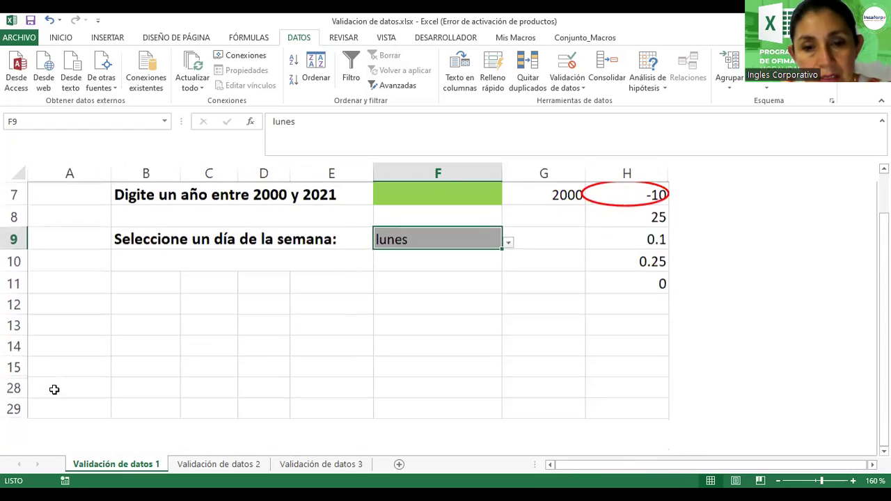
{"action": "left_click", "coordinate": [49, 304]}
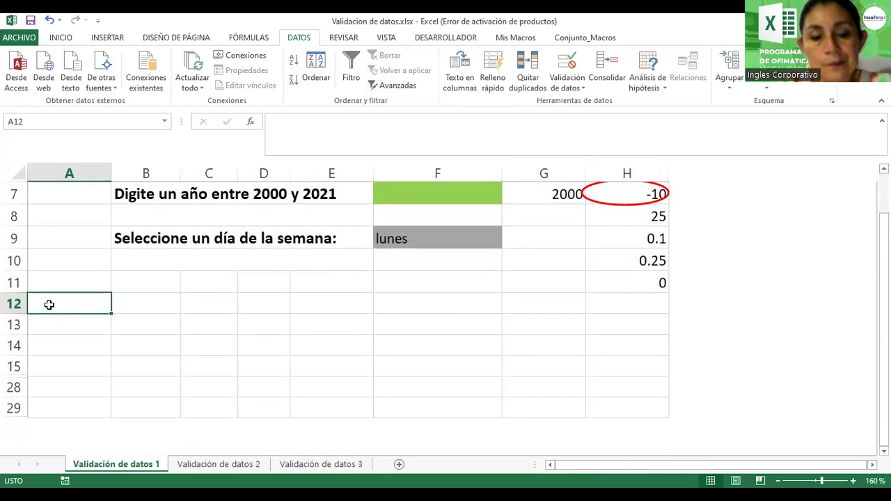
{"action": "type", "text": "dias"}
{"action": "key", "text": "BackSpace"}
{"action": "key", "text": "BackSpace"}
{"action": "key", "text": "BackSpace"}
{"action": "key", "text": "BackSpace"}
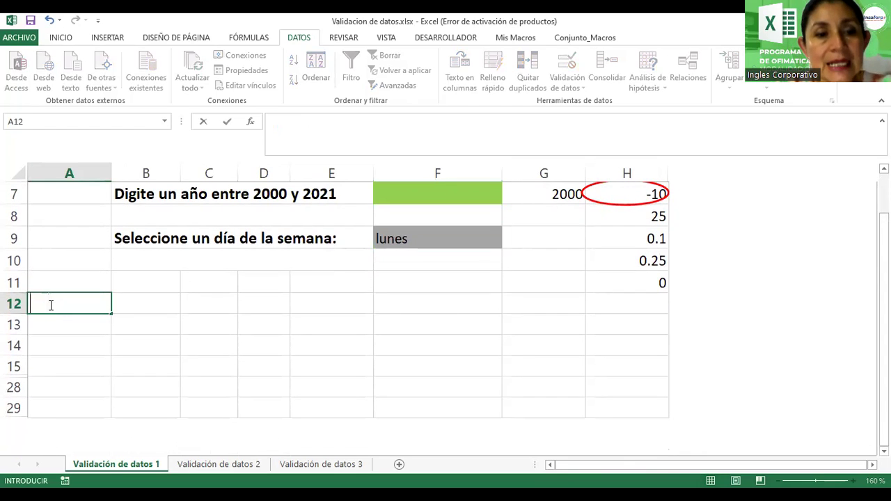
{"action": "type", "text": "Dias"}
{"action": "key", "text": "Return"}
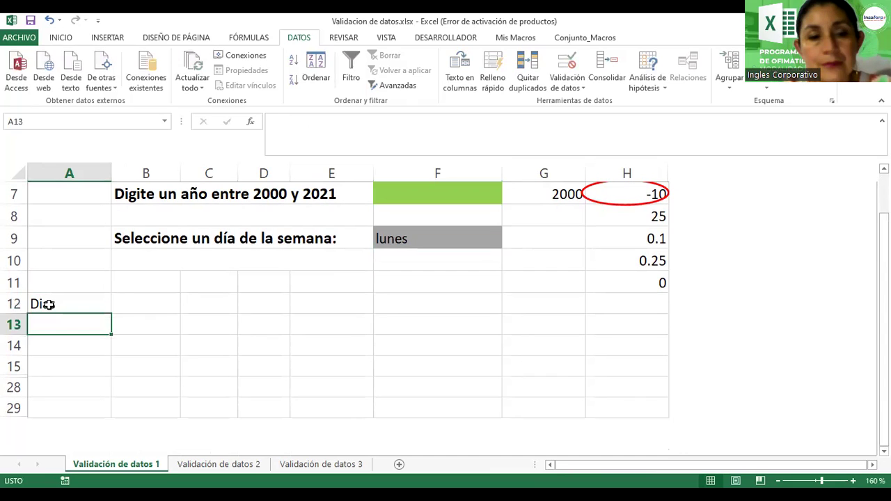
{"action": "type", "text": "Lunes"}
{"action": "key", "text": "Return"}
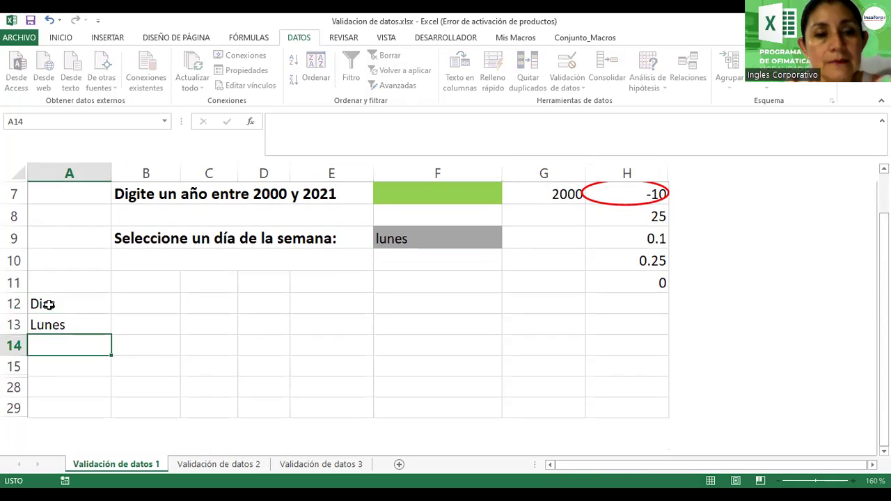
Step: Move Dias and Lunes up to A11:A12 and fill weekdays down below
{"action": "left_click", "coordinate": [58, 323]}
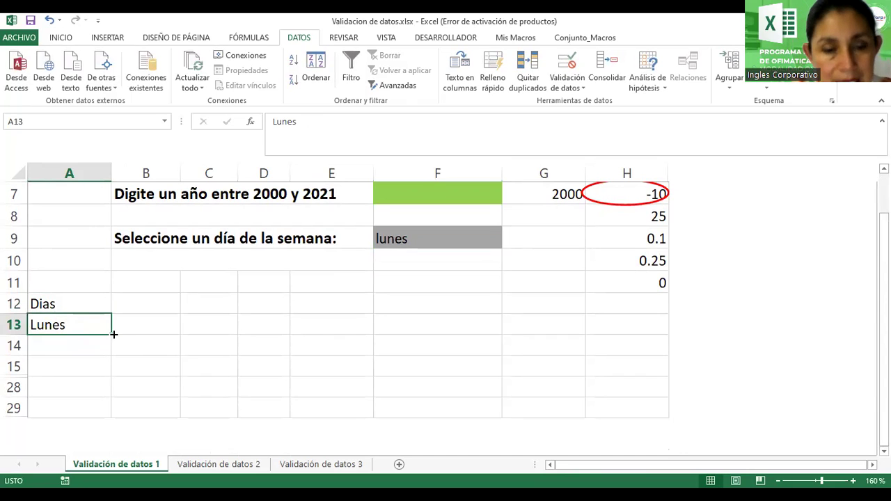
{"action": "left_click", "coordinate": [43, 304]}
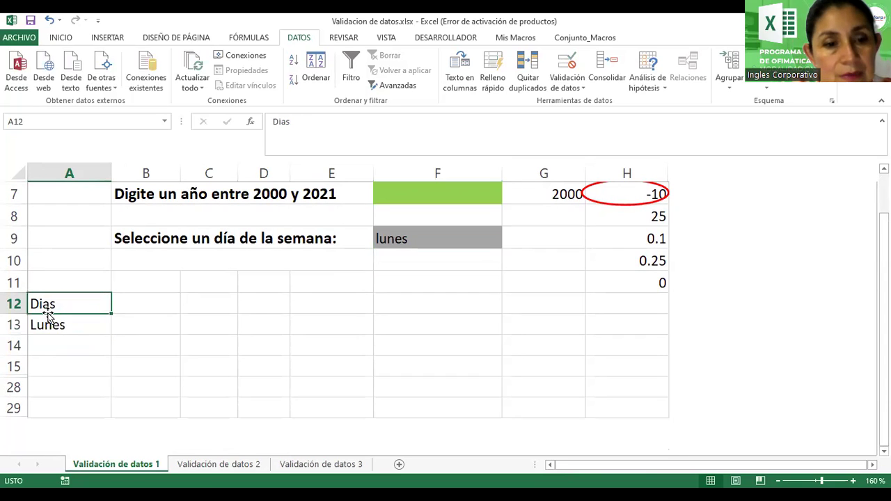
{"action": "left_click_drag", "start_coordinate": [49, 314], "coordinate": [51, 294]}
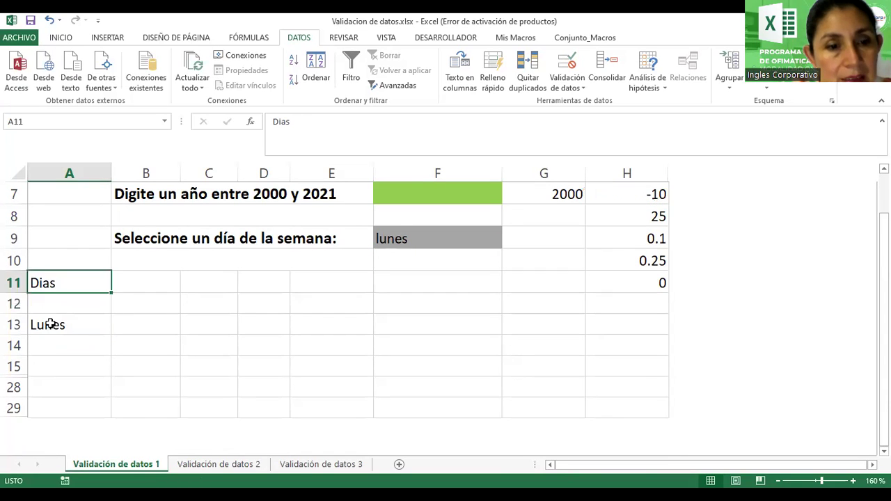
{"action": "left_click", "coordinate": [49, 324]}
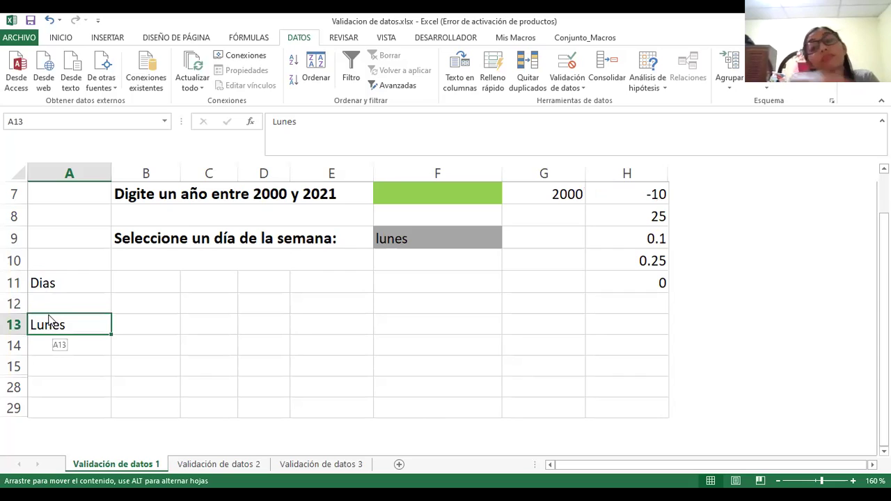
{"action": "left_click_drag", "start_coordinate": [49, 338], "coordinate": [47, 306]}
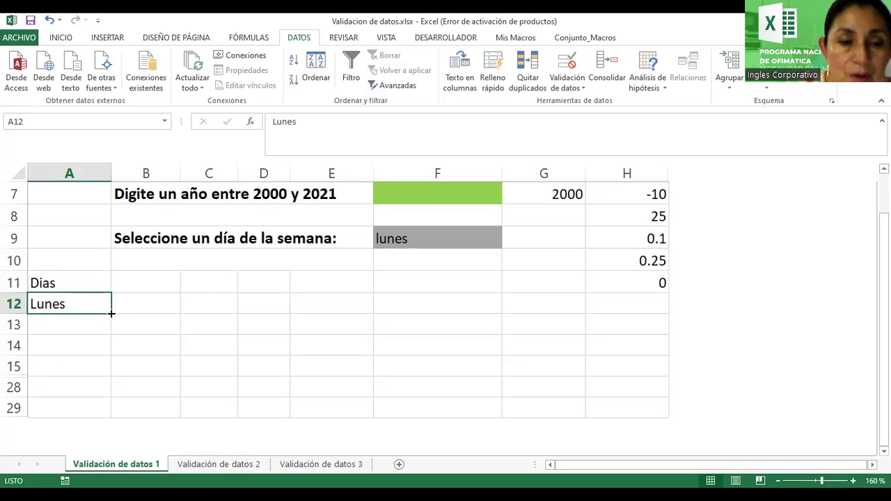
{"action": "left_click_drag", "start_coordinate": [111, 314], "coordinate": [113, 377]}
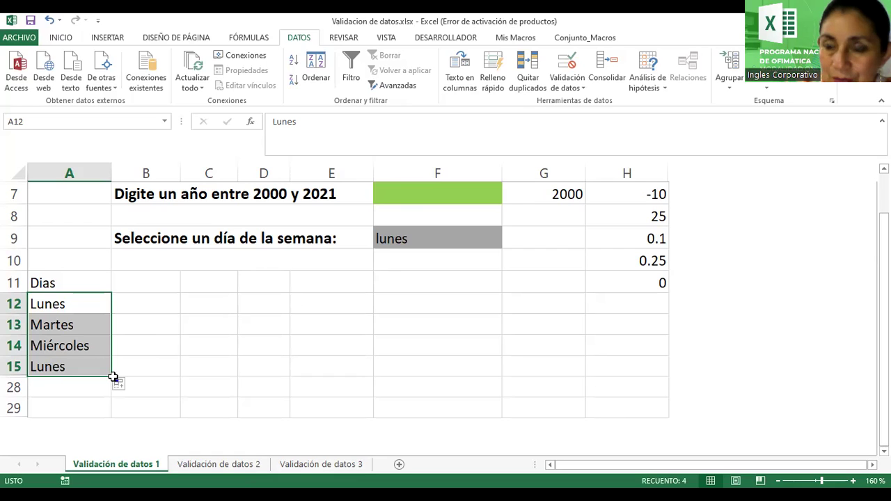
Step: Shorten Lunes to 'Lun' and fill abbreviated weekdays down the column
{"action": "double_click", "coordinate": [79, 306]}
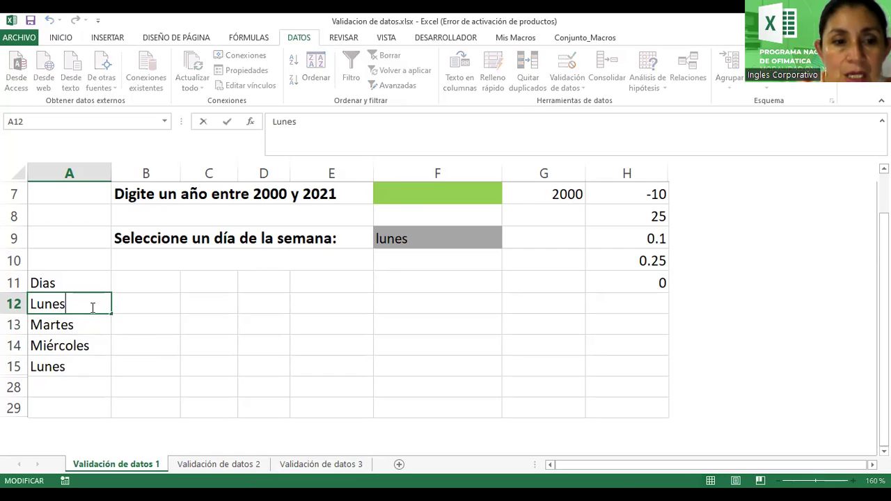
{"action": "key", "text": "BackSpace"}
{"action": "key", "text": "BackSpace"}
{"action": "key", "text": "Return"}
{"action": "left_click", "coordinate": [90, 305]}
{"action": "left_click_drag", "start_coordinate": [110, 315], "coordinate": [110, 412]}
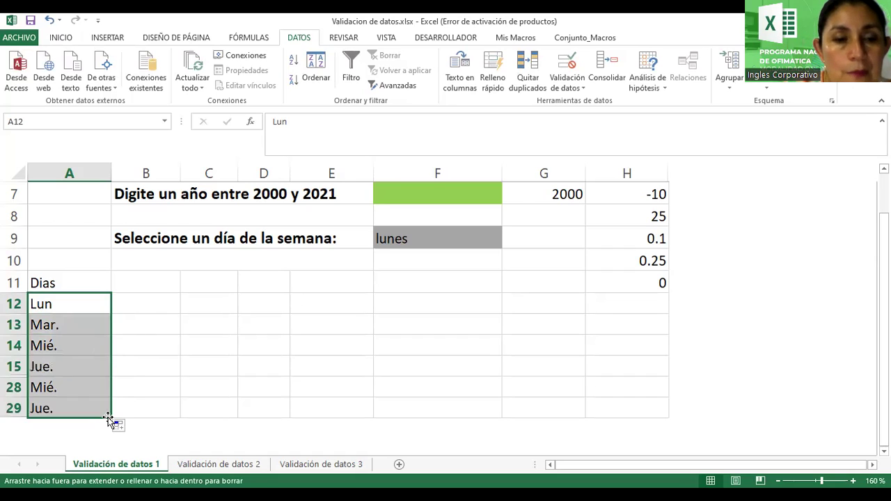
{"action": "scroll", "coordinate": [98, 347], "scroll_direction": "down", "scroll_amount": 1}
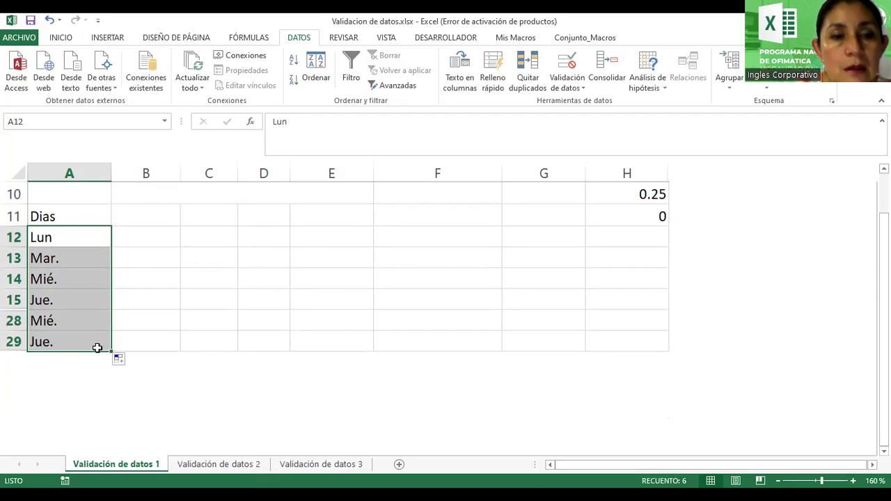
{"action": "left_click", "coordinate": [72, 321]}
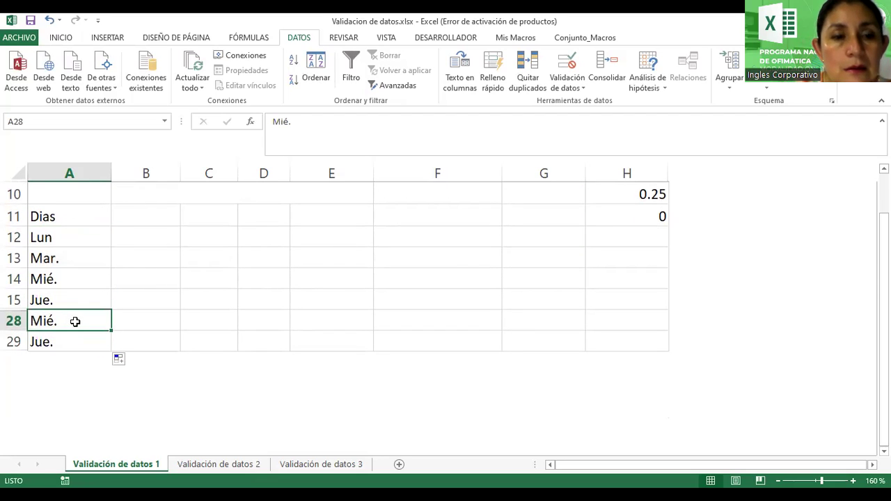
{"action": "left_click", "coordinate": [78, 237]}
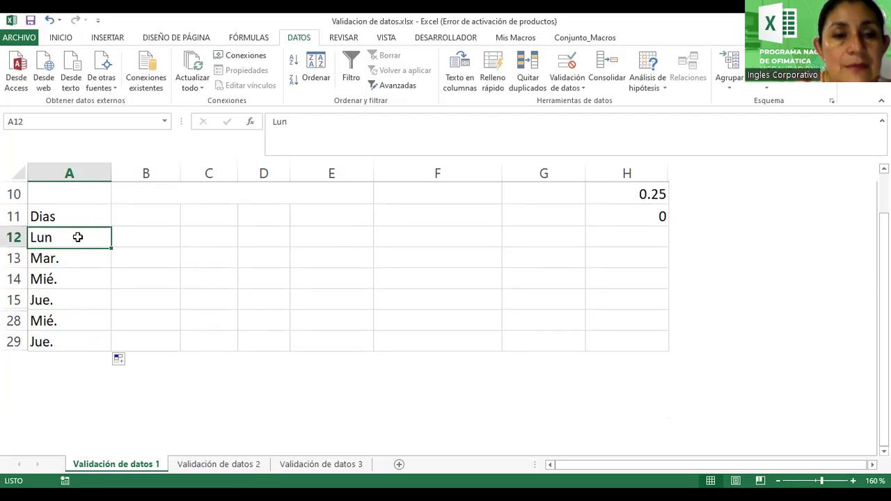
{"action": "left_click", "coordinate": [80, 200]}
{"action": "scroll", "coordinate": [90, 234], "scroll_direction": "up", "scroll_amount": 1}
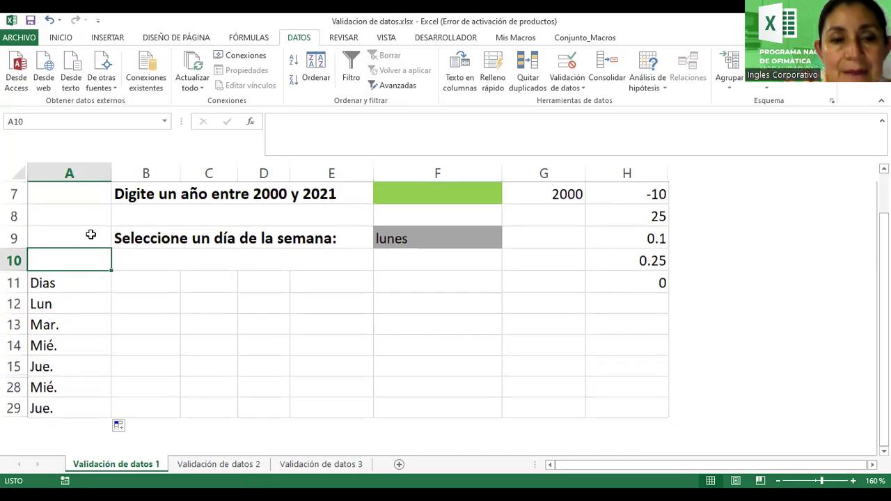
Step: Move the day list up to start at A8 and fill Lun. through Dom. into A9:A15
{"action": "left_click", "coordinate": [71, 304]}
{"action": "mouse_move", "coordinate": [111, 314]}
{"action": "left_mouse_down"}
{"action": "mouse_move", "coordinate": [267, 306]}
{"action": "mouse_move", "coordinate": [454, 315]}
{"action": "mouse_move", "coordinate": [79, 307]}
{"action": "left_mouse_up"}
{"action": "scroll", "coordinate": [38, 290], "scroll_direction": "up", "scroll_amount": 1}
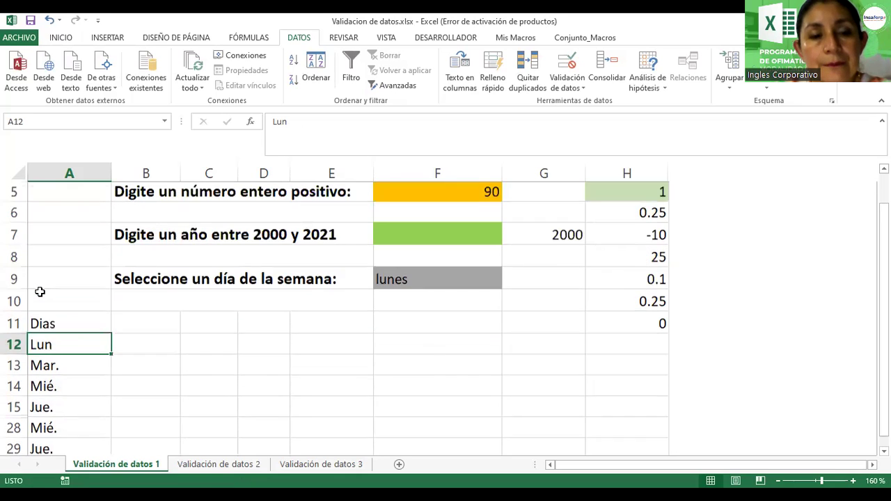
{"action": "scroll", "coordinate": [40, 342], "scroll_direction": "down", "scroll_amount": 1}
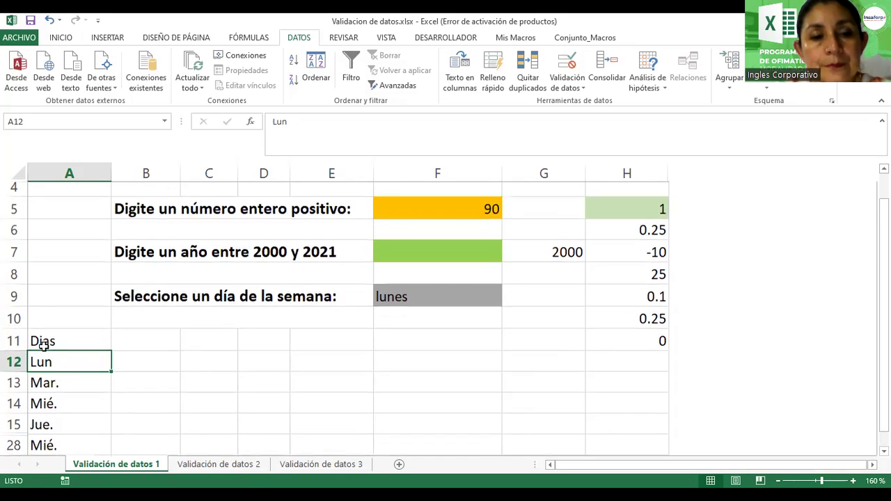
{"action": "left_click_drag", "start_coordinate": [43, 282], "coordinate": [41, 408]}
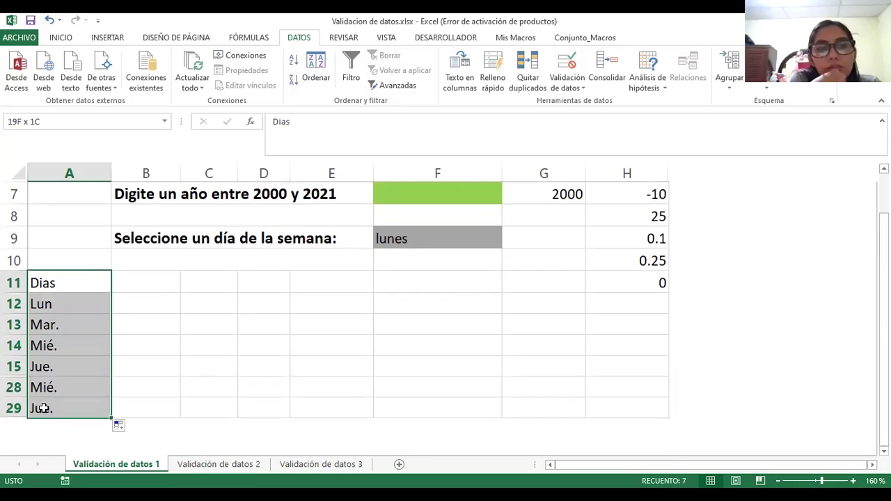
{"action": "left_click_drag", "start_coordinate": [79, 272], "coordinate": [84, 218]}
{"action": "left_click", "coordinate": [76, 236]}
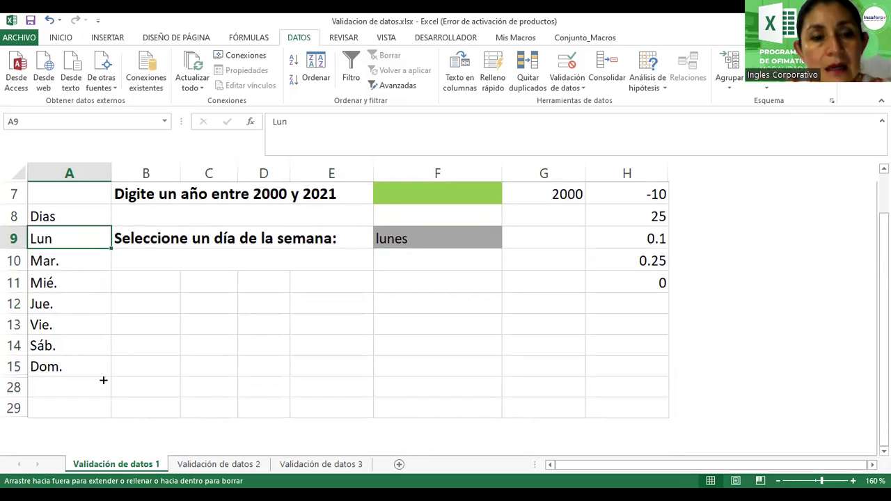
{"action": "left_click_drag", "start_coordinate": [106, 385], "coordinate": [102, 379]}
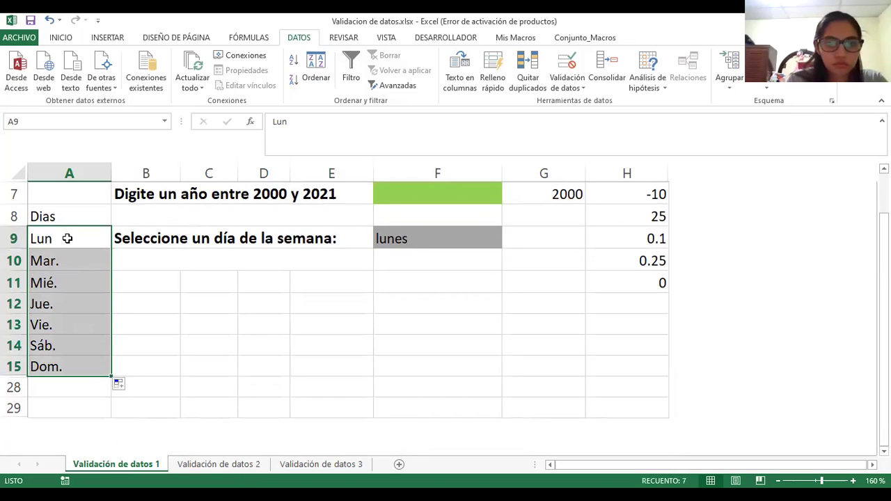
Step: Select the Dias header and look at the named-range list without naming anything
{"action": "left_click", "coordinate": [62, 216]}
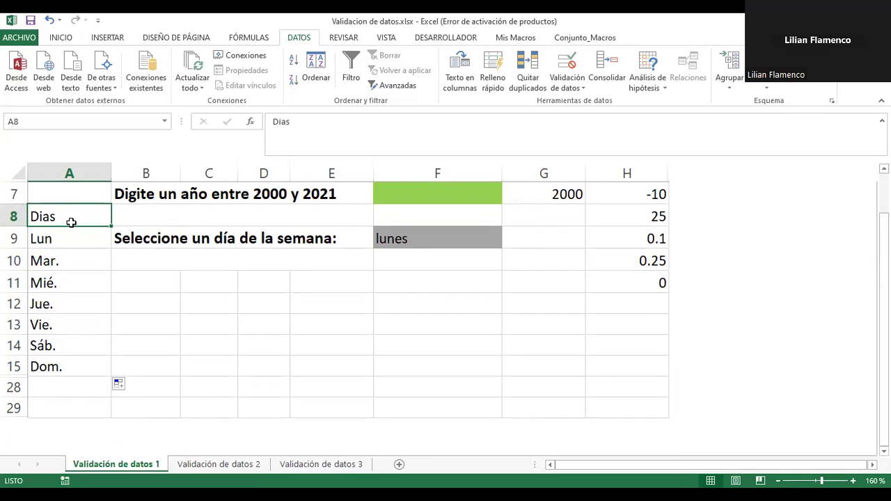
{"action": "left_click", "coordinate": [167, 125]}
{"action": "left_click", "coordinate": [114, 215]}
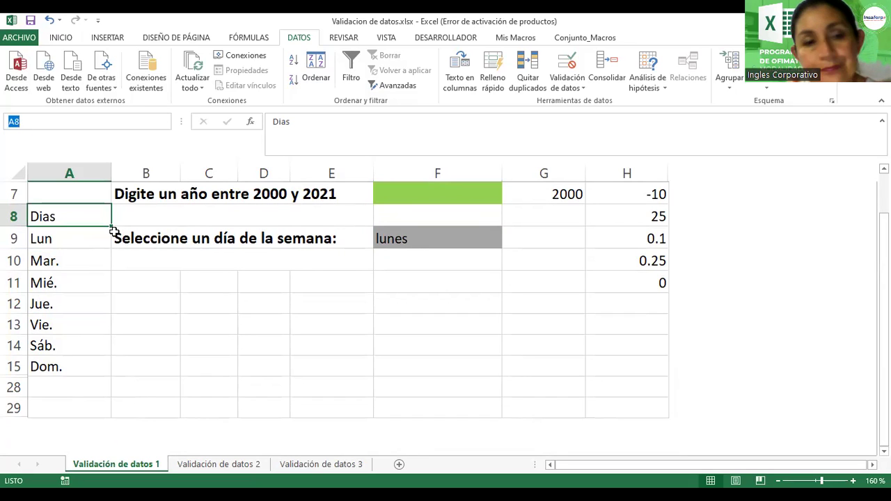
{"action": "left_click", "coordinate": [64, 222]}
Step: Change A9 to 'Lunes' and fill the weekday series down to row 15
{"action": "left_click", "coordinate": [61, 235]}
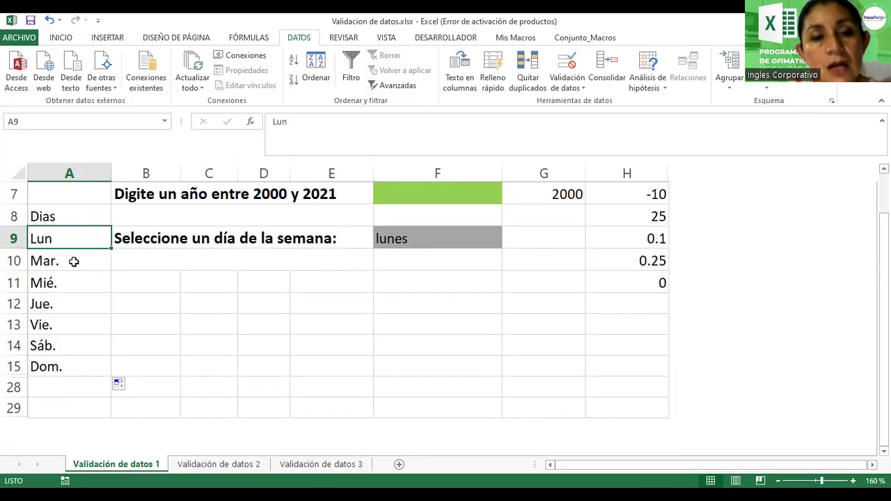
{"action": "left_click", "coordinate": [74, 262]}
{"action": "double_click", "coordinate": [78, 241]}
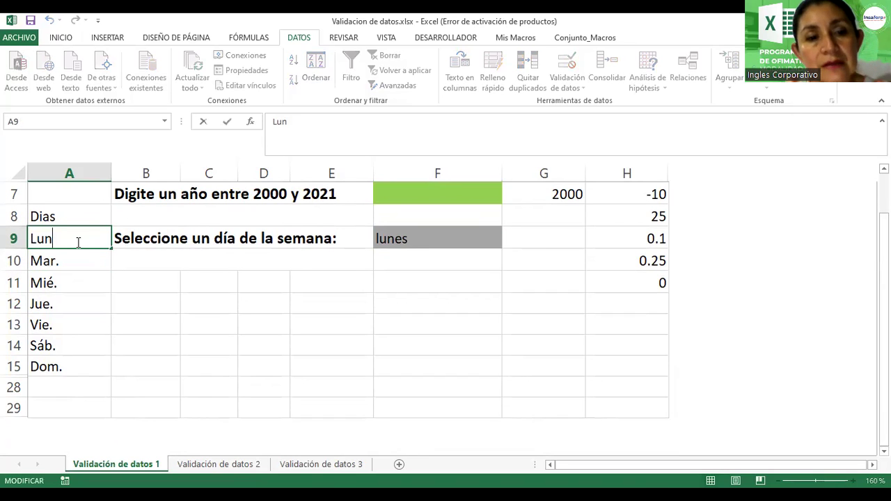
{"action": "type", "text": "es"}
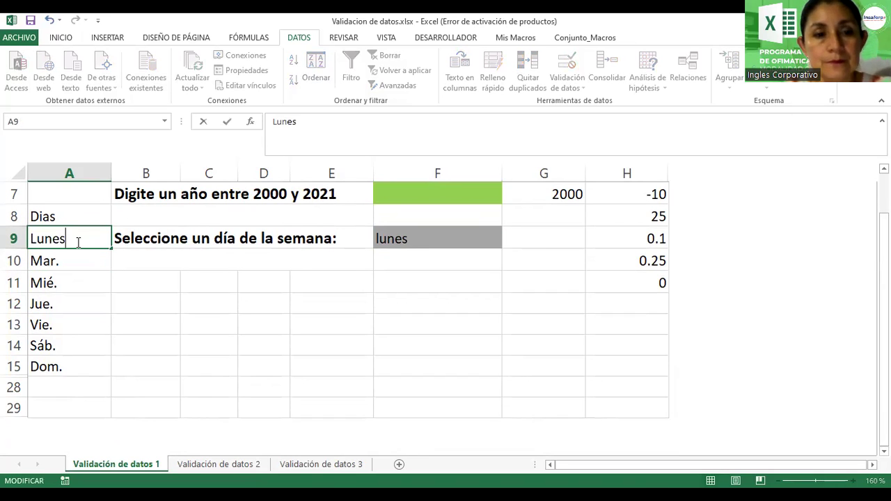
{"action": "key", "text": "Return"}
{"action": "left_click", "coordinate": [76, 240]}
{"action": "left_click_drag", "start_coordinate": [111, 252], "coordinate": [98, 372]}
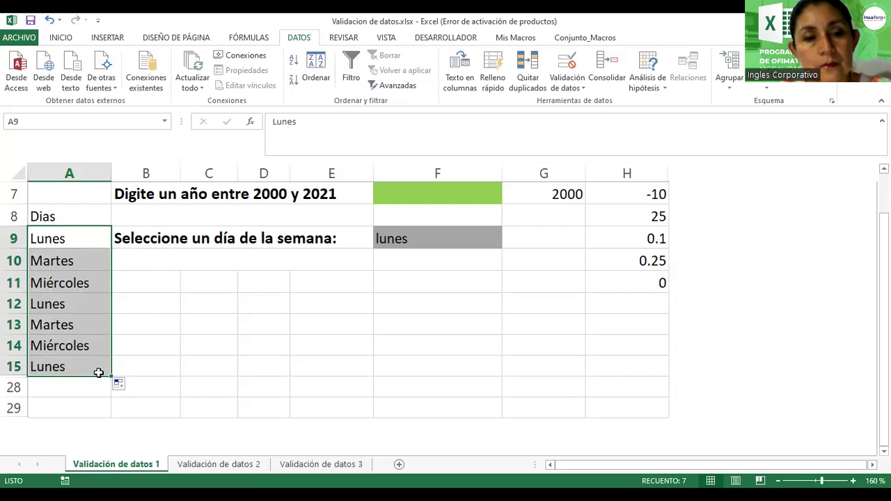
Step: Abbreviate A9 to 'Lun.' and refill the abbreviated weekdays down to row 15
{"action": "double_click", "coordinate": [65, 240]}
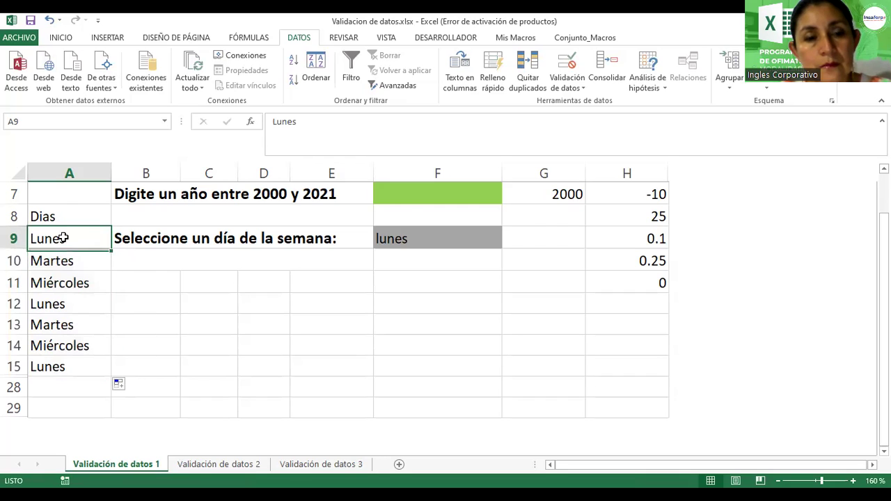
{"action": "key", "text": "BackSpace"}
{"action": "key", "text": "BackSpace"}
{"action": "key", "text": "BackSpace"}
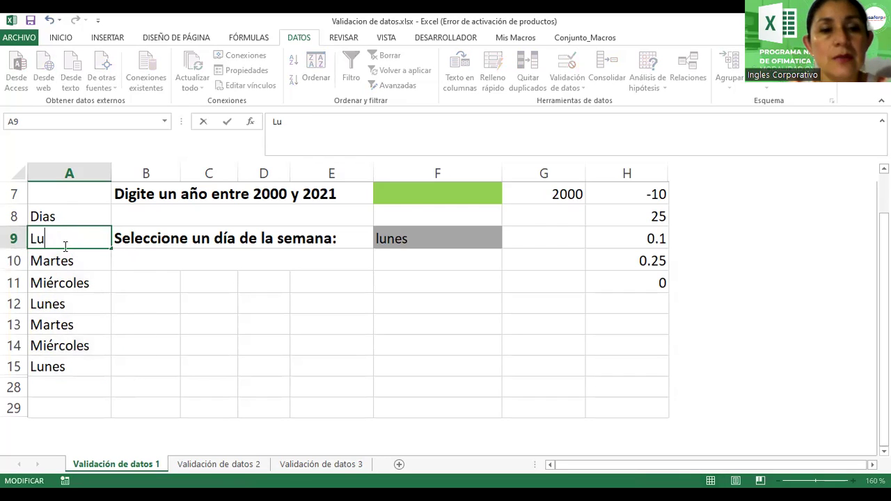
{"action": "type", "text": "n."}
{"action": "key", "text": "Return"}
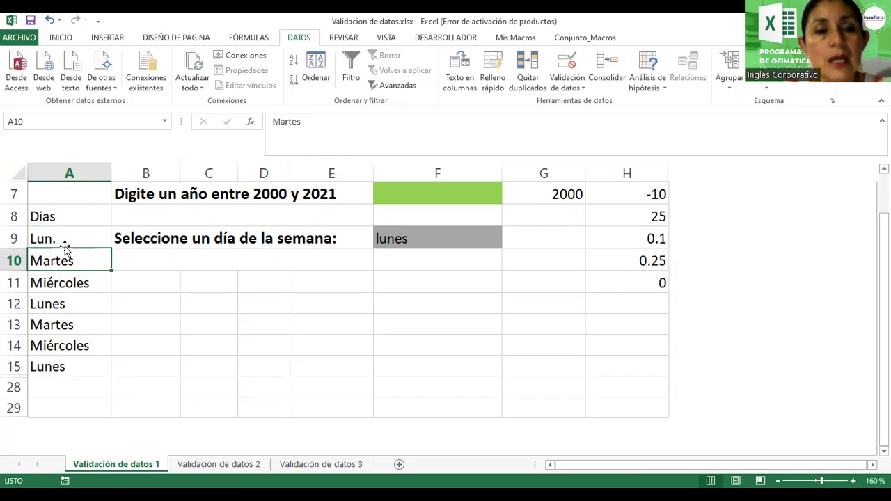
{"action": "left_click", "coordinate": [91, 234]}
{"action": "left_click_drag", "start_coordinate": [110, 248], "coordinate": [106, 360]}
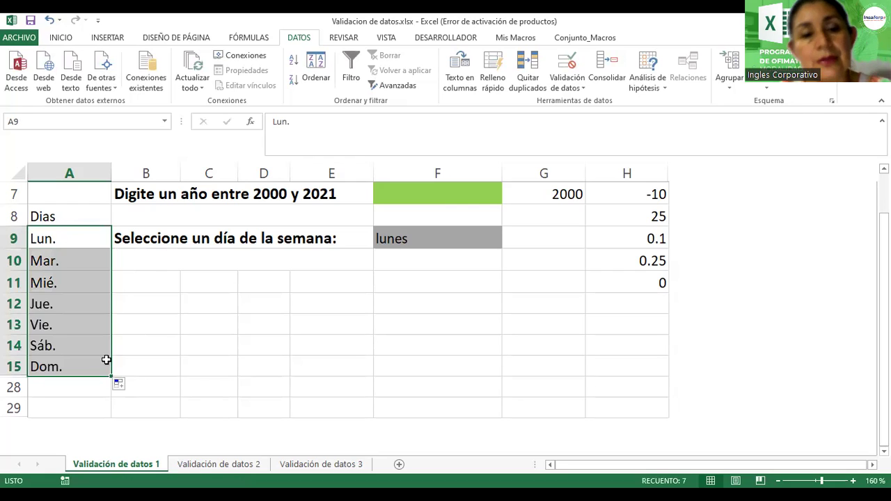
{"action": "left_click", "coordinate": [170, 338]}
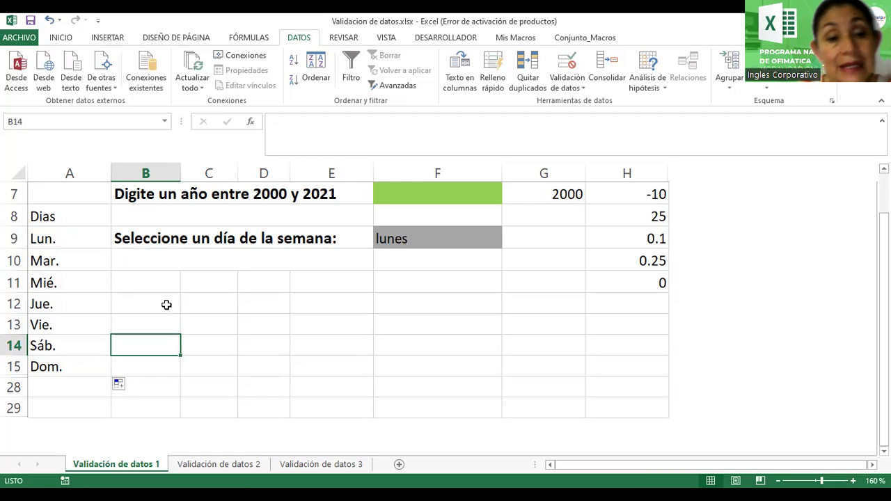
Step: Fill only Lun. through Vie. into A9:A13 and delete Sáb. and Dom. from A14:A15
{"action": "left_click", "coordinate": [61, 238]}
{"action": "left_click_drag", "start_coordinate": [110, 248], "coordinate": [101, 290]}
{"action": "left_click_drag", "start_coordinate": [94, 325], "coordinate": [93, 325]}
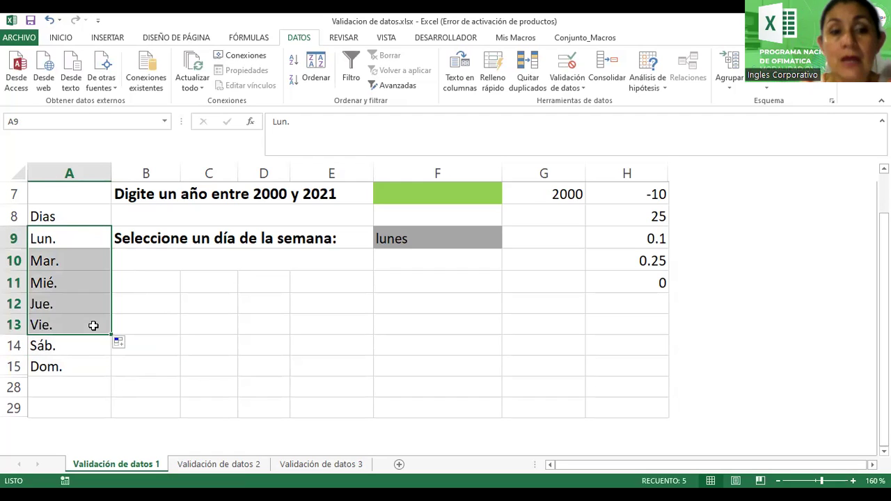
{"action": "left_click_drag", "start_coordinate": [43, 344], "coordinate": [40, 365]}
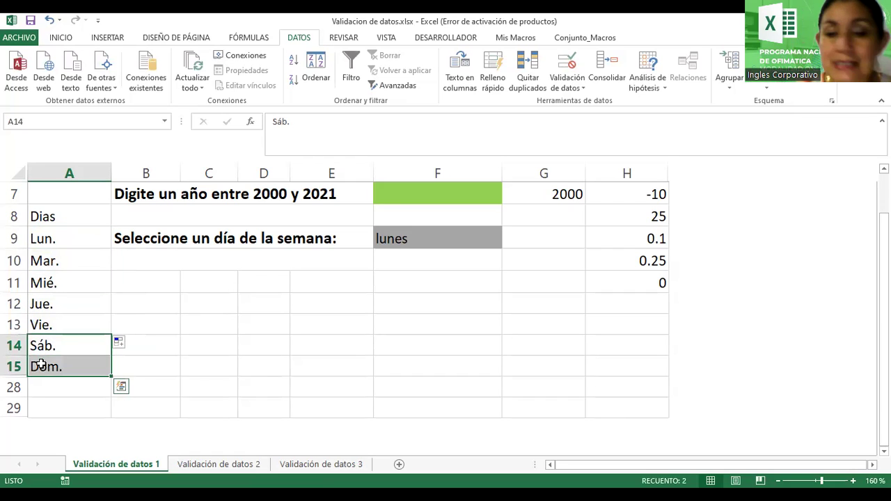
{"action": "key", "text": "Delete"}
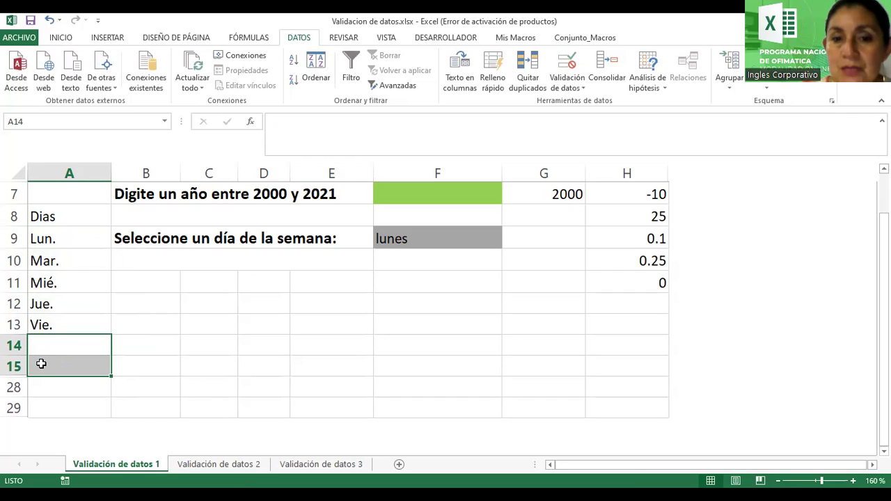
Step: Shade cell G9, beside the lunes cell, with a gold fill colour
{"action": "left_click", "coordinate": [548, 241]}
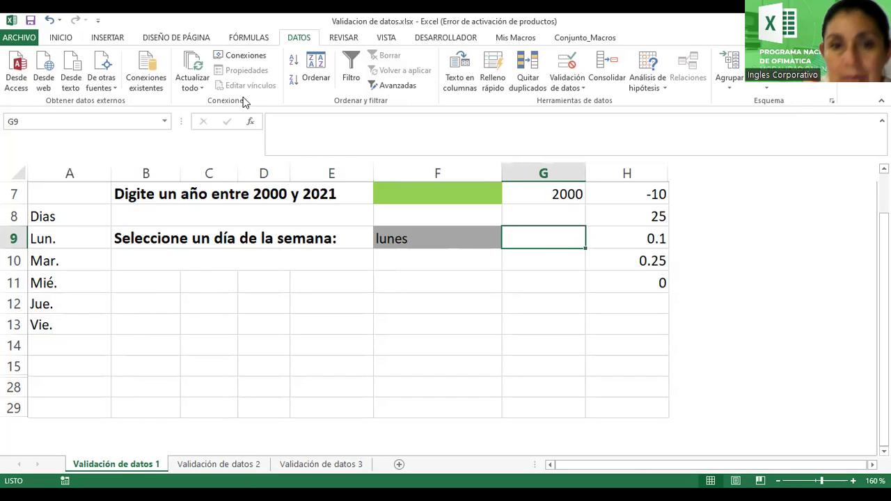
{"action": "left_click", "coordinate": [62, 40]}
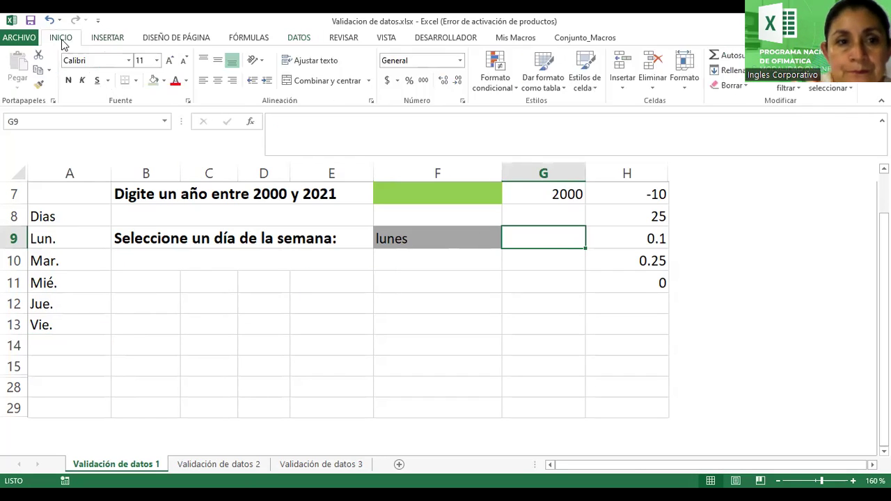
{"action": "left_click", "coordinate": [154, 80]}
{"action": "left_click", "coordinate": [164, 81]}
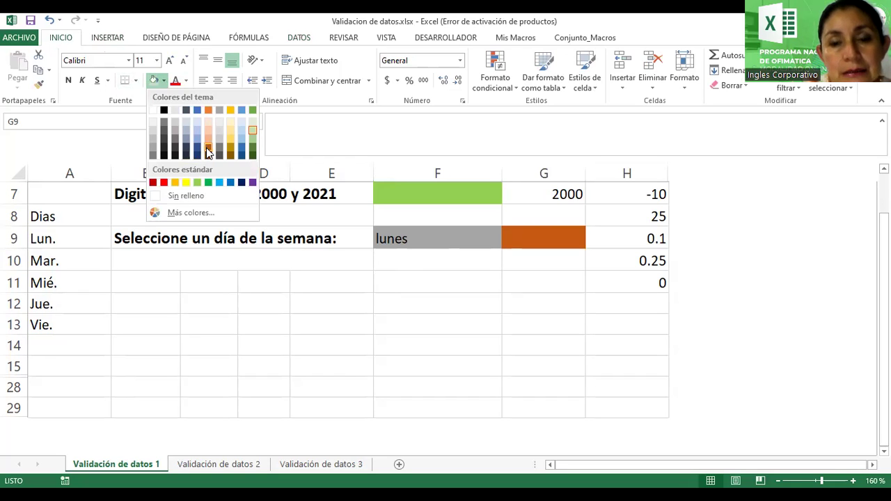
{"action": "left_click", "coordinate": [231, 145]}
{"action": "left_click", "coordinate": [538, 295]}
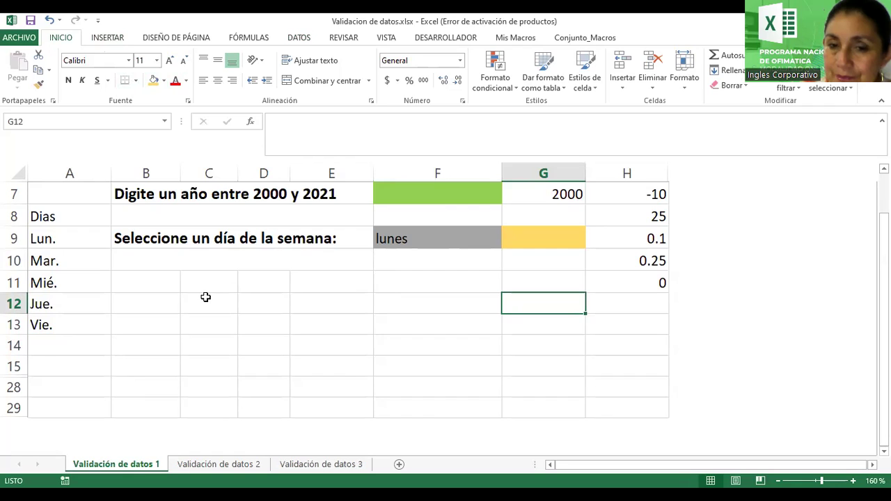
{"action": "left_click", "coordinate": [53, 239]}
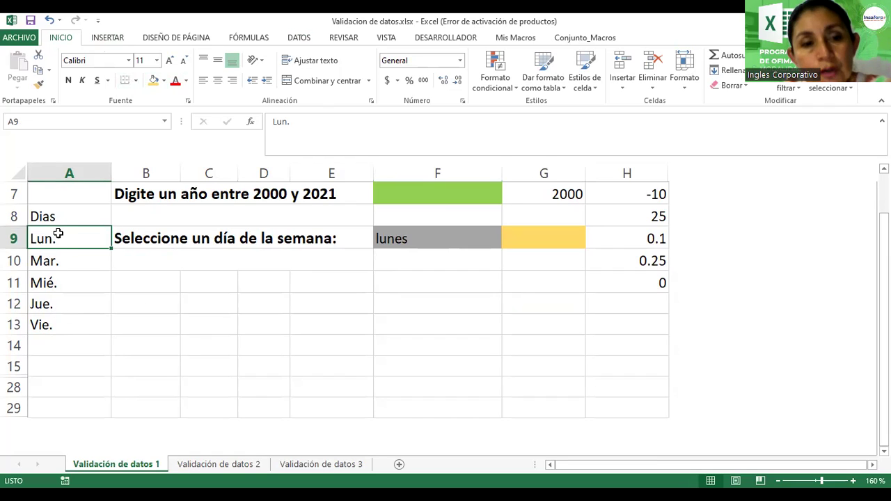
Step: Name the weekday cells A9:A13 'dias' through the Name Box
{"action": "left_click_drag", "start_coordinate": [57, 238], "coordinate": [57, 323]}
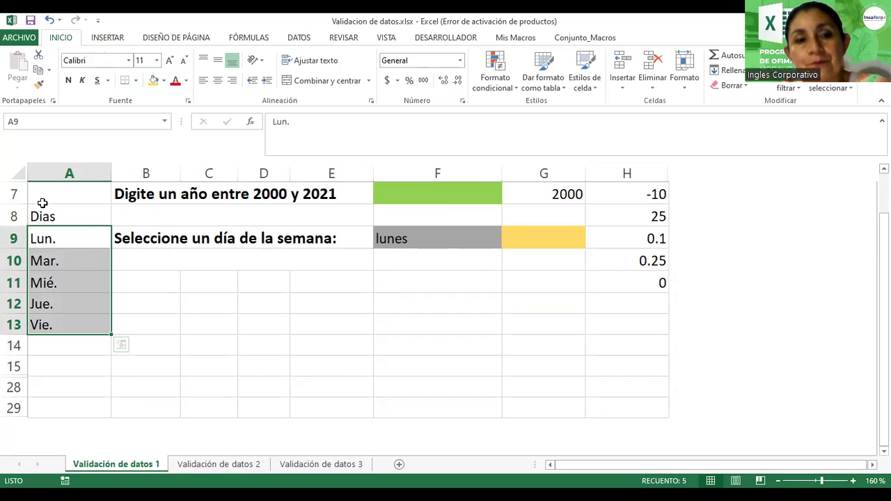
{"action": "left_click", "coordinate": [30, 119]}
{"action": "type", "text": "dias"}
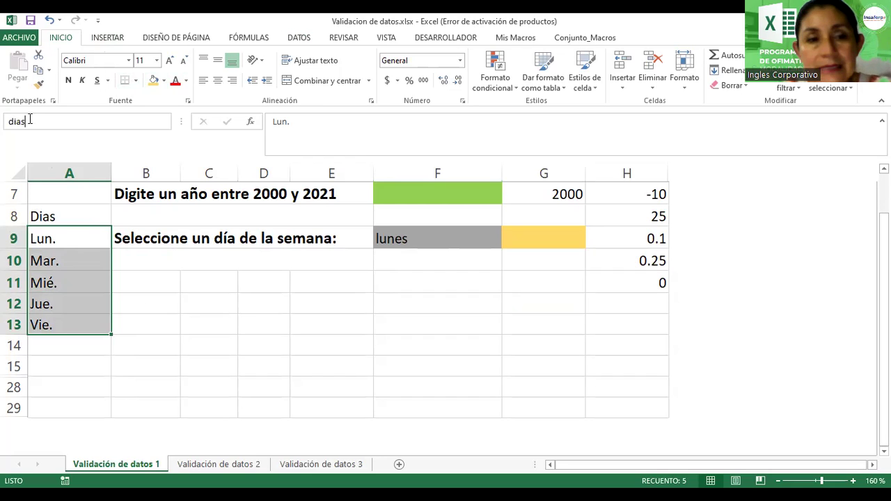
{"action": "key", "text": "Return"}
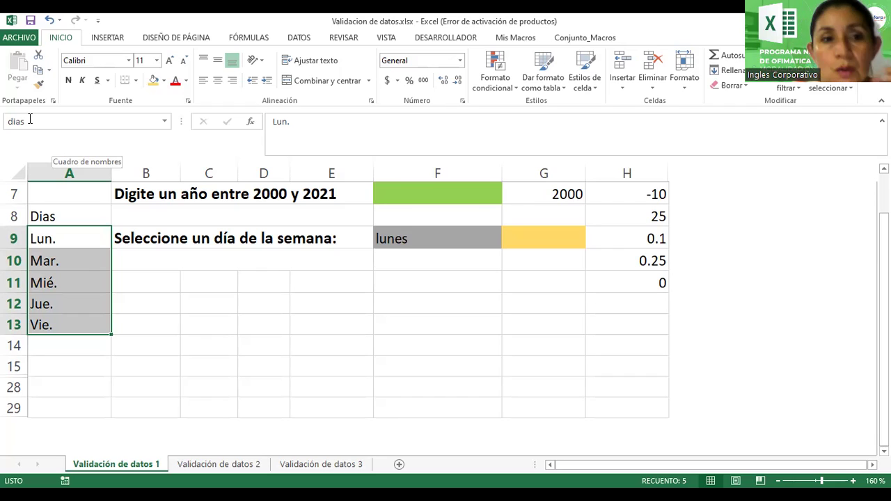
Step: Check the dias range by jumping to it from the Name Box list
{"action": "left_click", "coordinate": [174, 262]}
{"action": "left_click", "coordinate": [406, 315]}
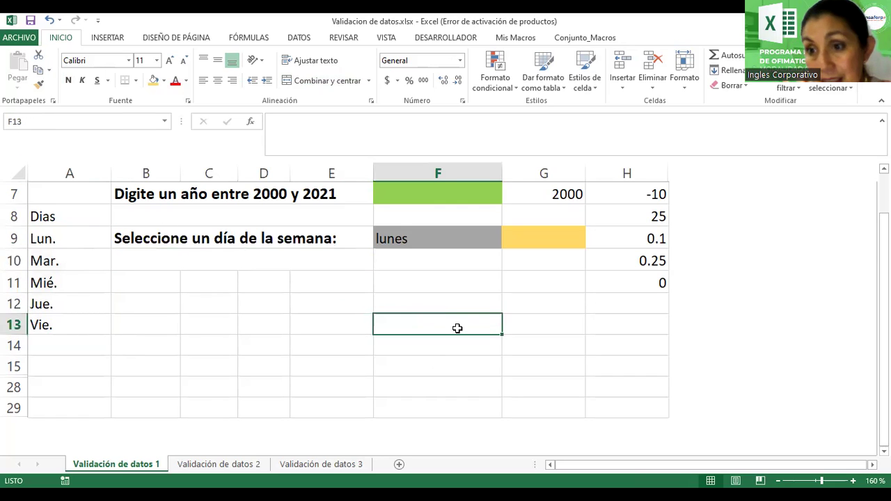
{"action": "left_click", "coordinate": [166, 123]}
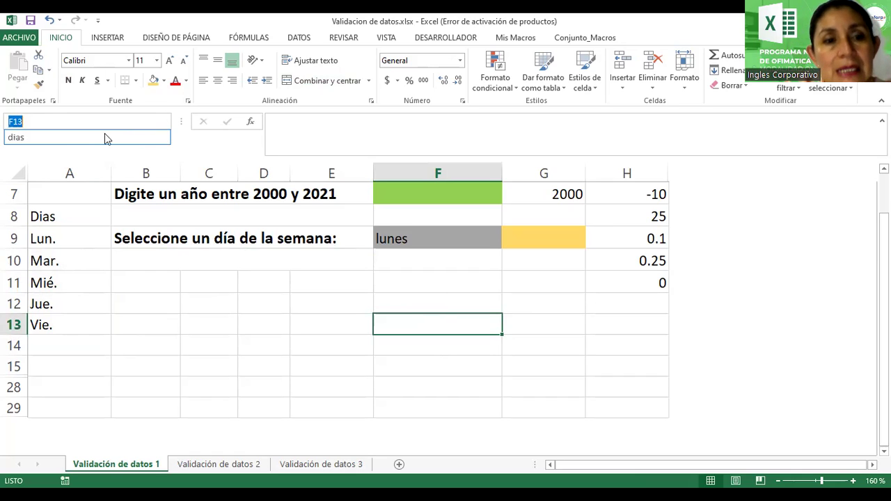
{"action": "left_click", "coordinate": [60, 139]}
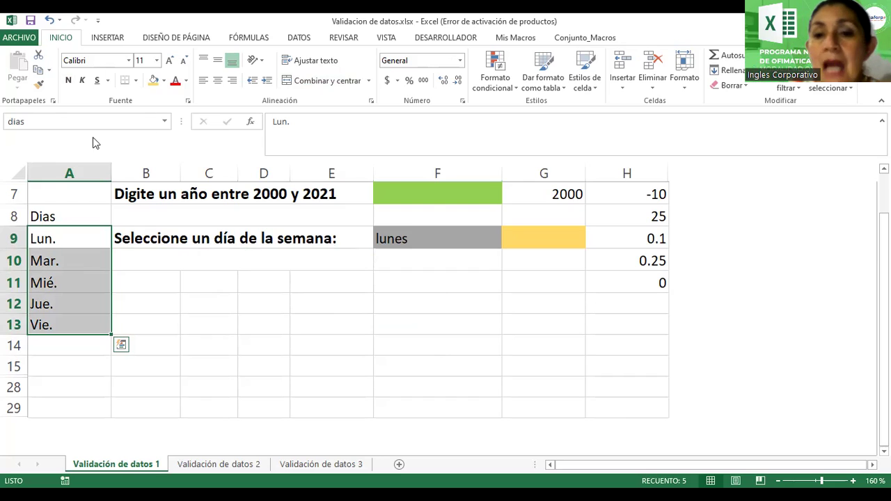
Step: Give G9 a list validation rule with source =dias
{"action": "left_click", "coordinate": [541, 239]}
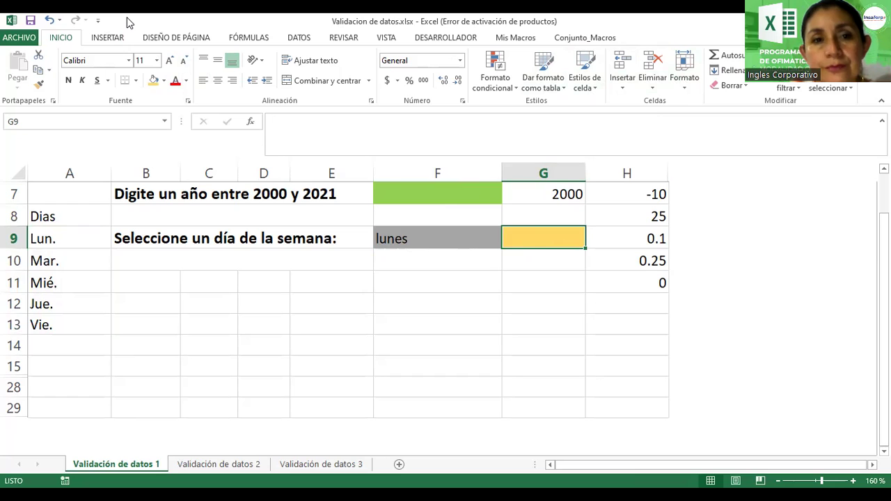
{"action": "left_click", "coordinate": [301, 36]}
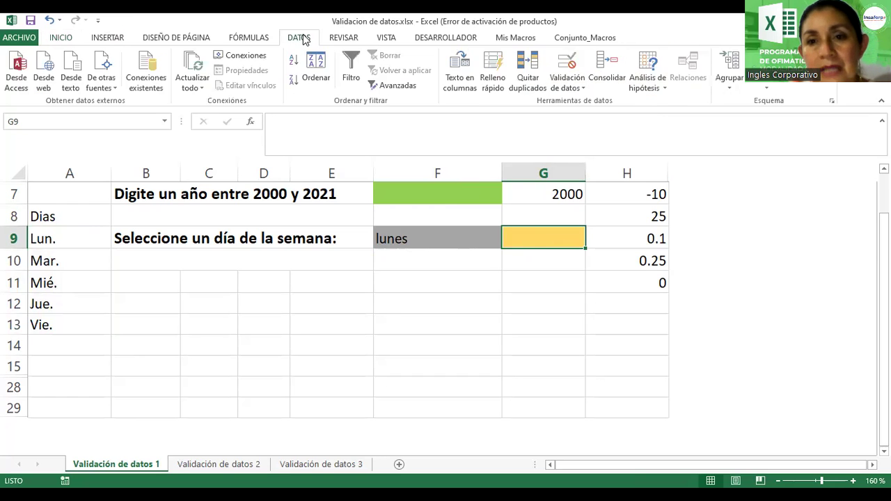
{"action": "left_click", "coordinate": [580, 88]}
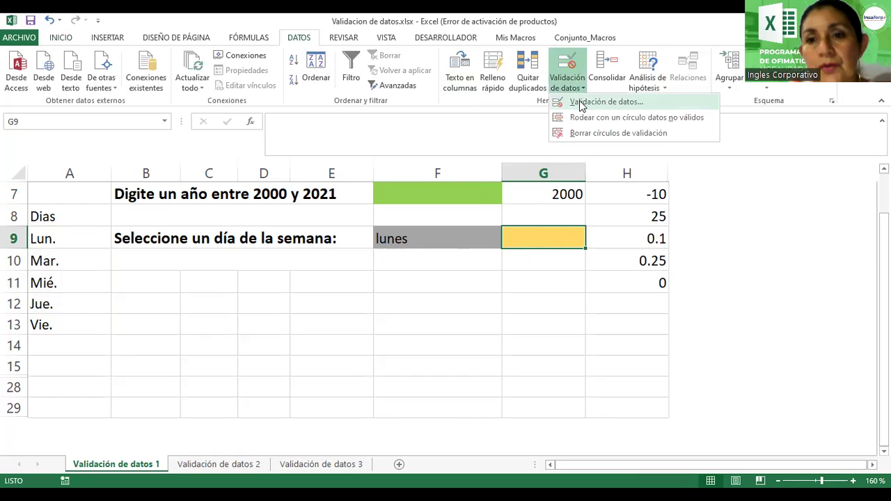
{"action": "left_click", "coordinate": [581, 103]}
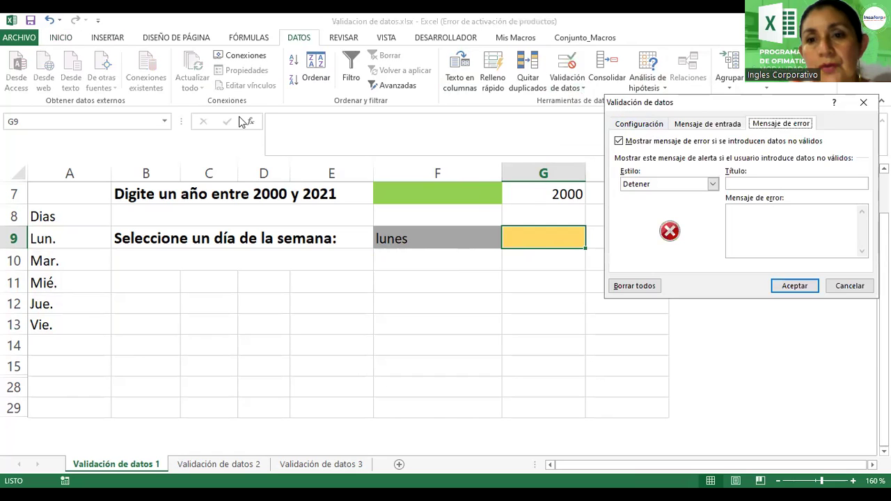
{"action": "left_click", "coordinate": [166, 140]}
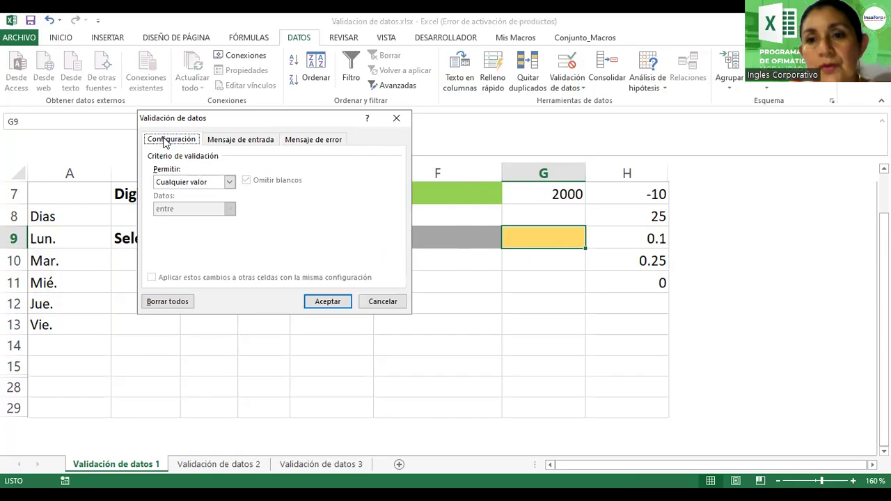
{"action": "left_click", "coordinate": [229, 182]}
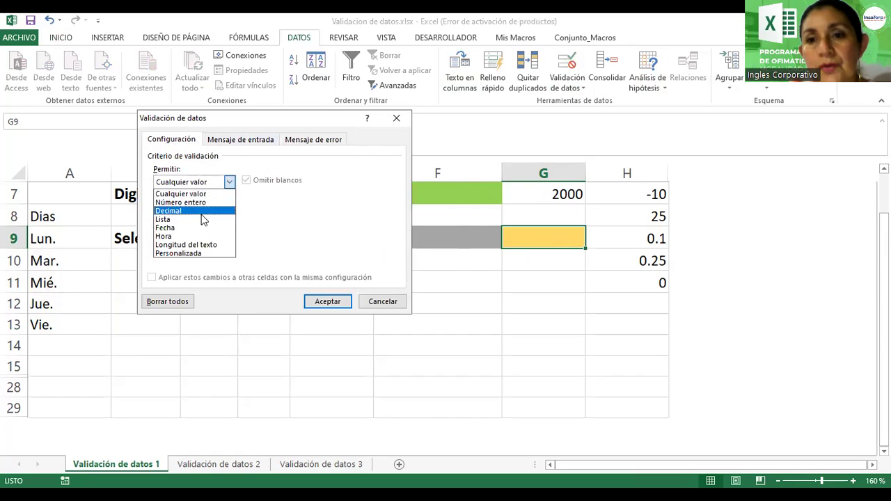
{"action": "left_click", "coordinate": [197, 219]}
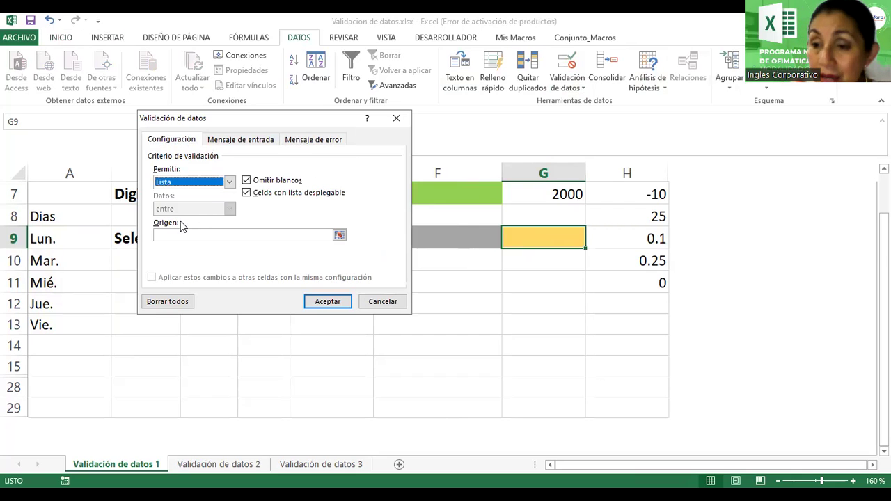
{"action": "left_click", "coordinate": [171, 235]}
{"action": "type", "text": "=di"}
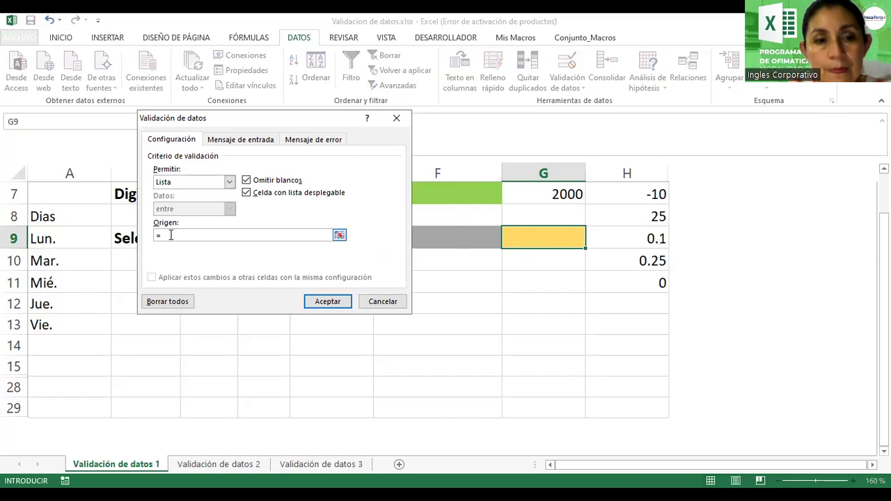
{"action": "type", "text": "as"}
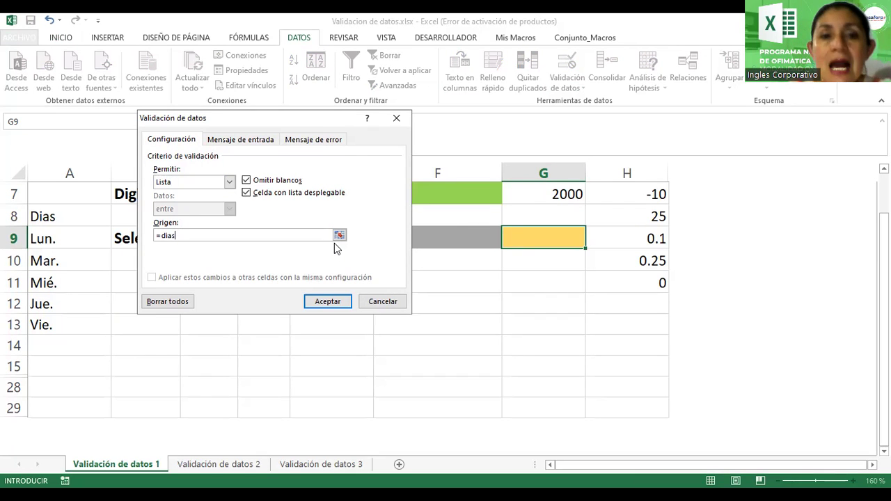
Step: Add a stop alert titled 'Dias' reading 'El dato ingresado no es correcto!!' and apply it
{"action": "left_click", "coordinate": [313, 139]}
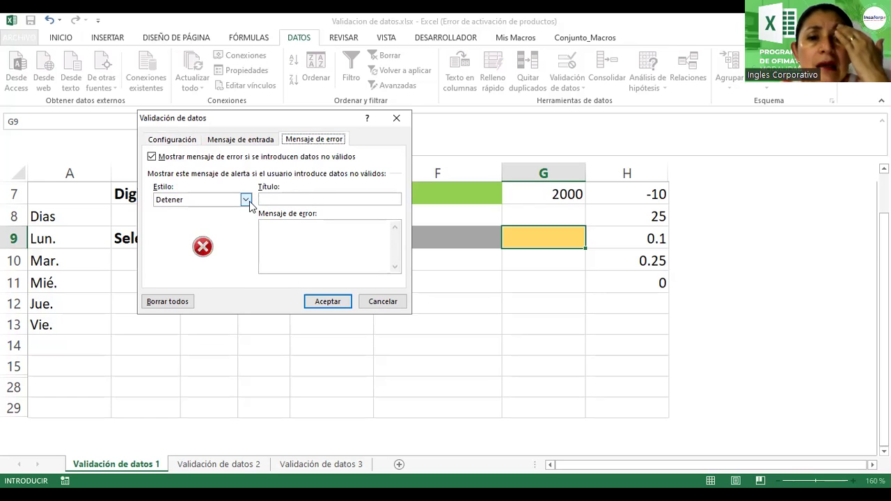
{"action": "left_click", "coordinate": [275, 197]}
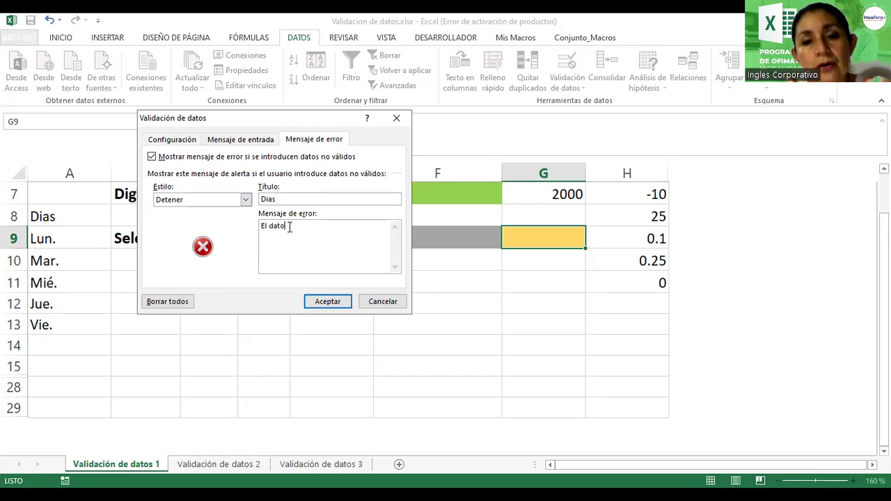
{"action": "type", "text": "ngresad"}
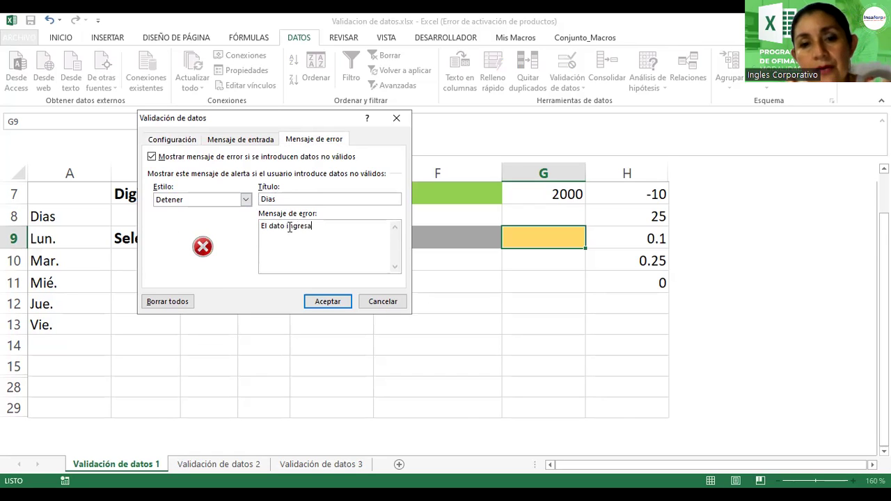
{"action": "type", "text": "o no es correcto!!"}
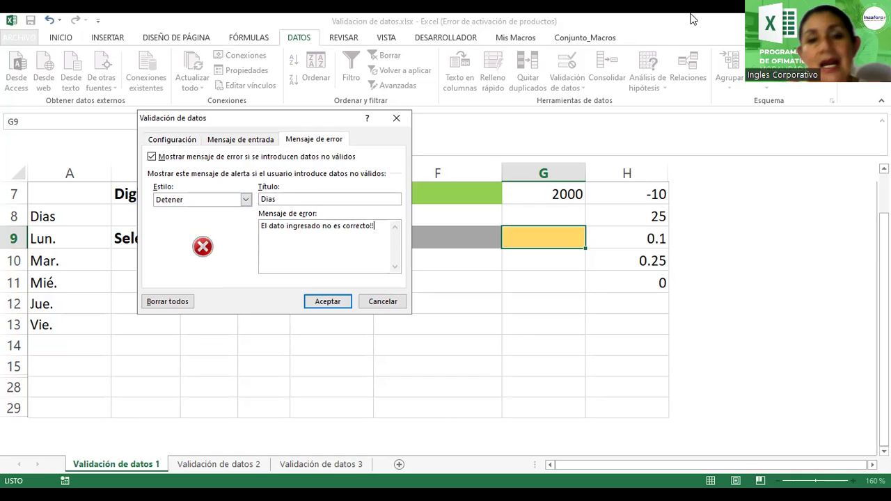
{"action": "left_click", "coordinate": [324, 309]}
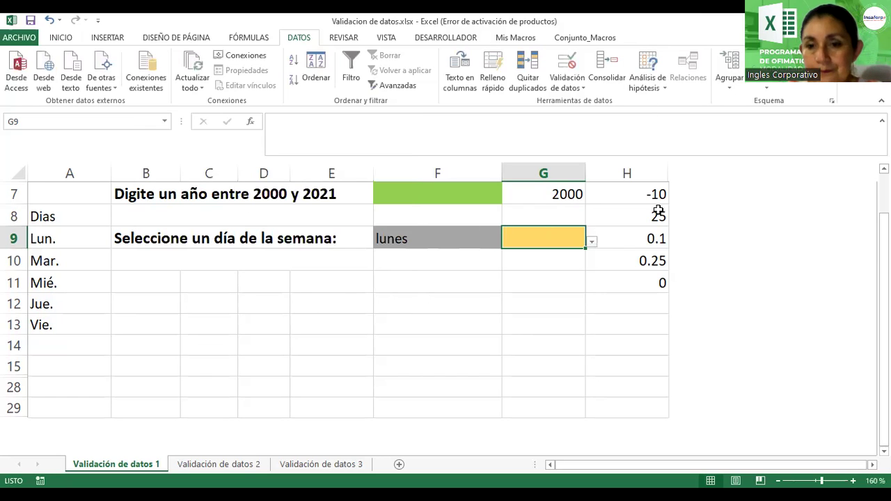
Step: Try Lun., Mié., Mar. and Jue. from G9's weekday dropdown, finishing on Vie
{"action": "left_click", "coordinate": [592, 243]}
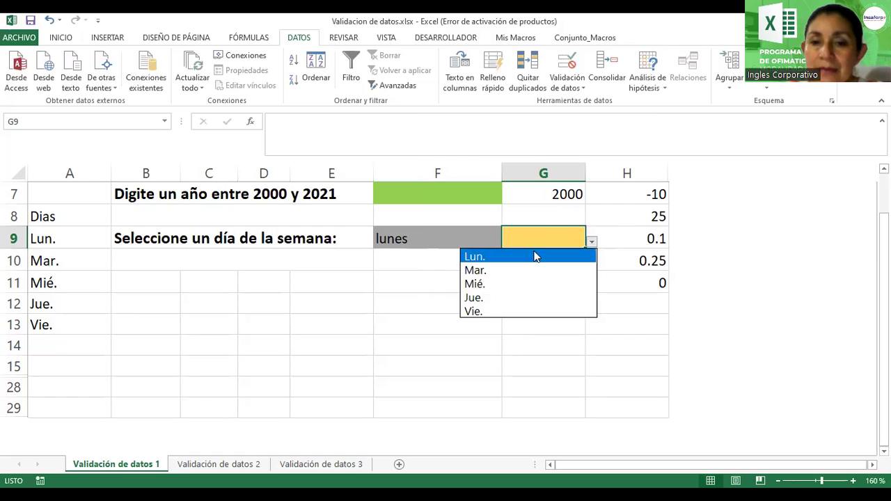
{"action": "left_click", "coordinate": [531, 256]}
{"action": "left_click", "coordinate": [591, 243]}
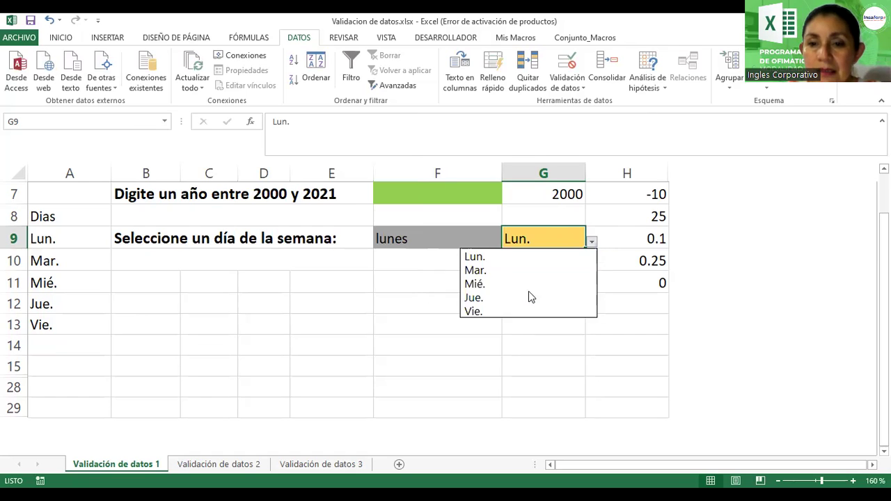
{"action": "left_click", "coordinate": [529, 286]}
{"action": "left_click", "coordinate": [591, 243]}
{"action": "left_click", "coordinate": [535, 270]}
{"action": "left_click", "coordinate": [590, 243]}
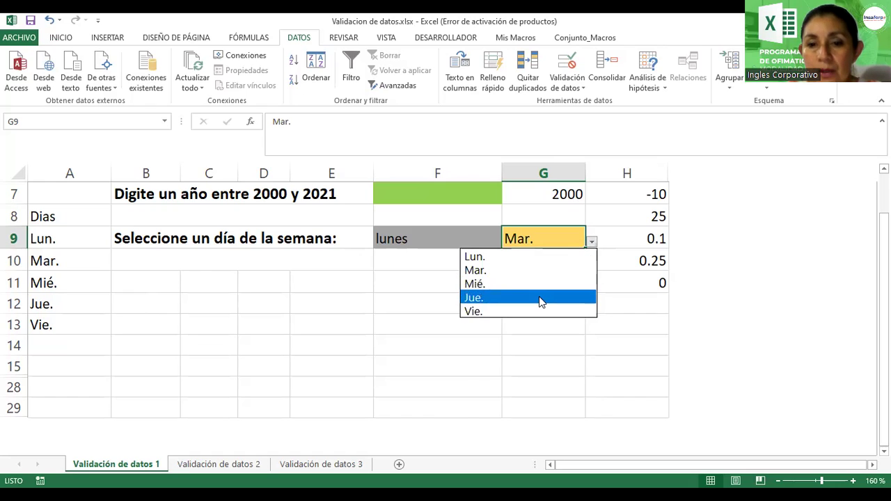
{"action": "left_click", "coordinate": [538, 298]}
{"action": "left_click", "coordinate": [591, 243]}
{"action": "left_click", "coordinate": [539, 314]}
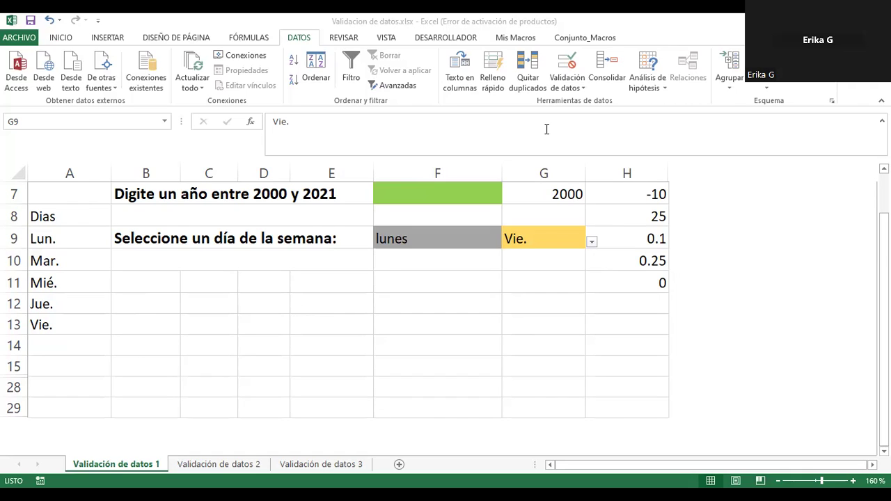
{"action": "left_click", "coordinate": [527, 238]}
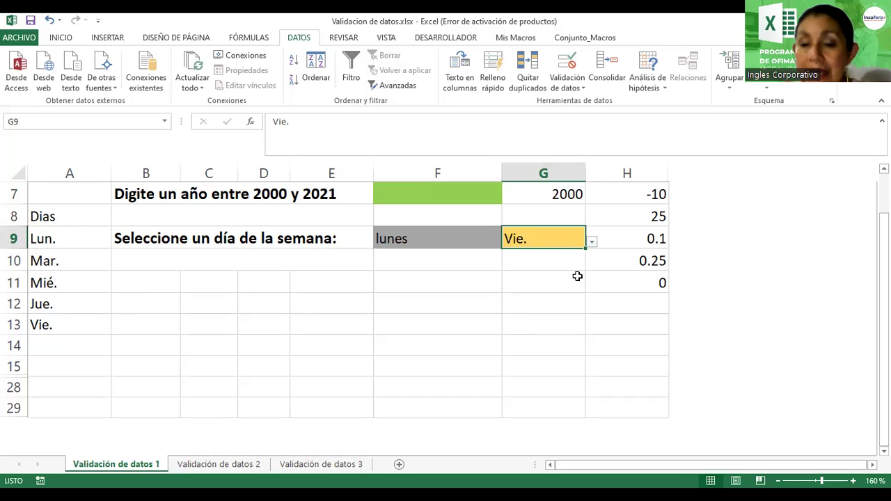
{"action": "type", "text": "enero"}
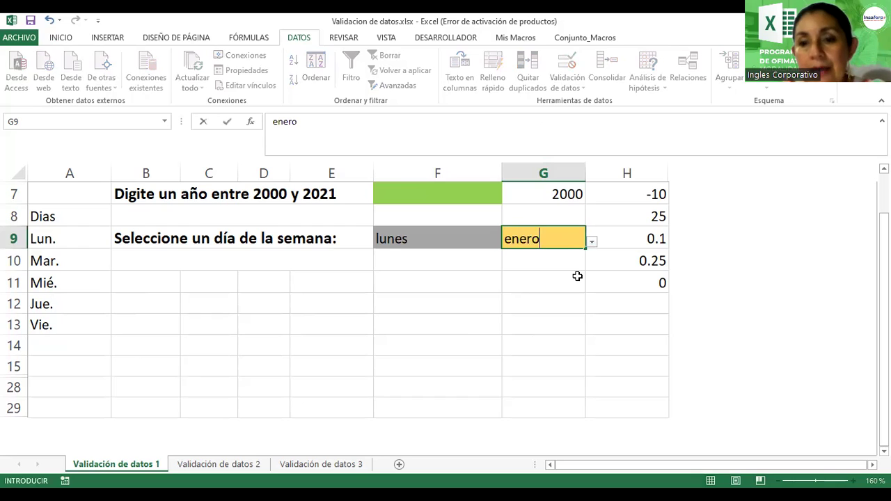
{"action": "key", "text": "Return"}
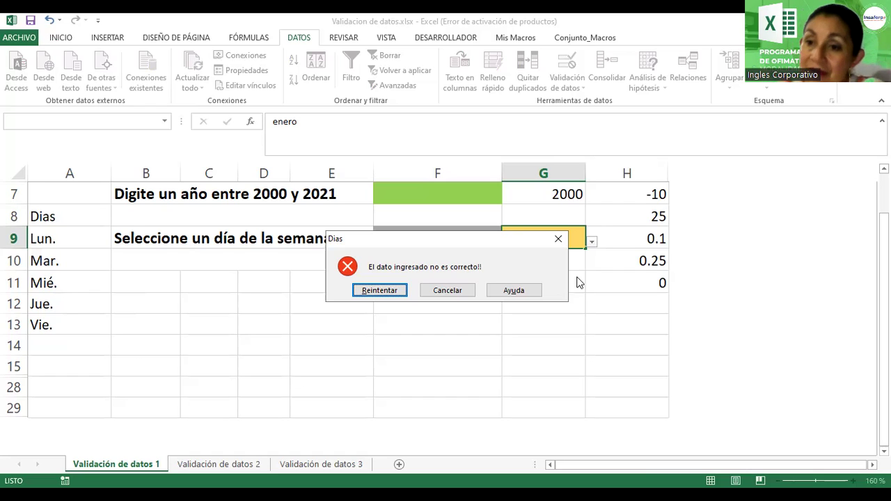
{"action": "key", "text": "Escape"}
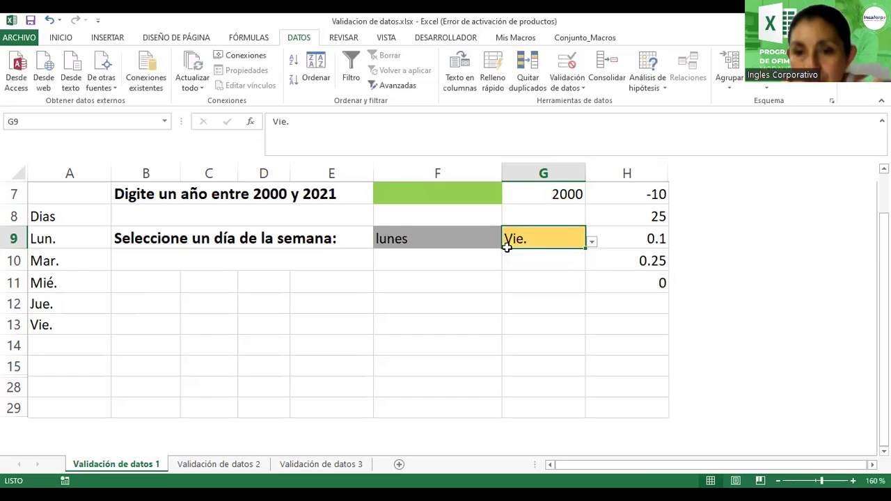
{"action": "type", "text": "sabado"}
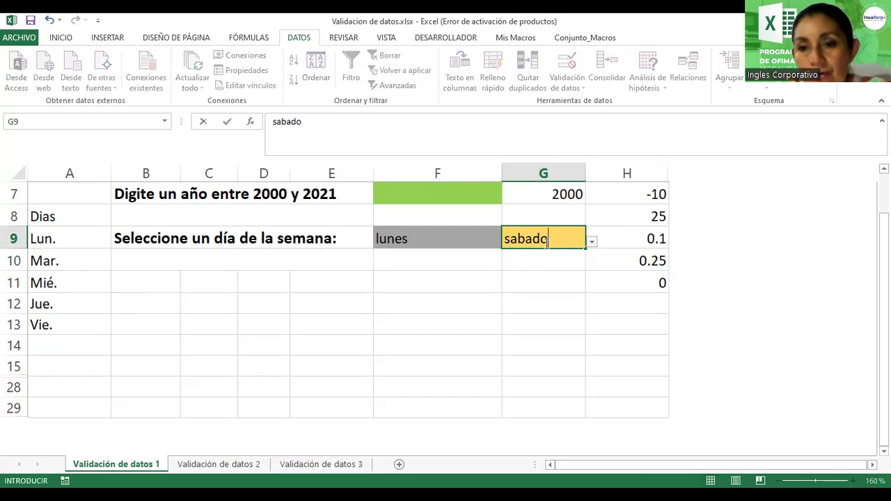
{"action": "key", "text": "Return"}
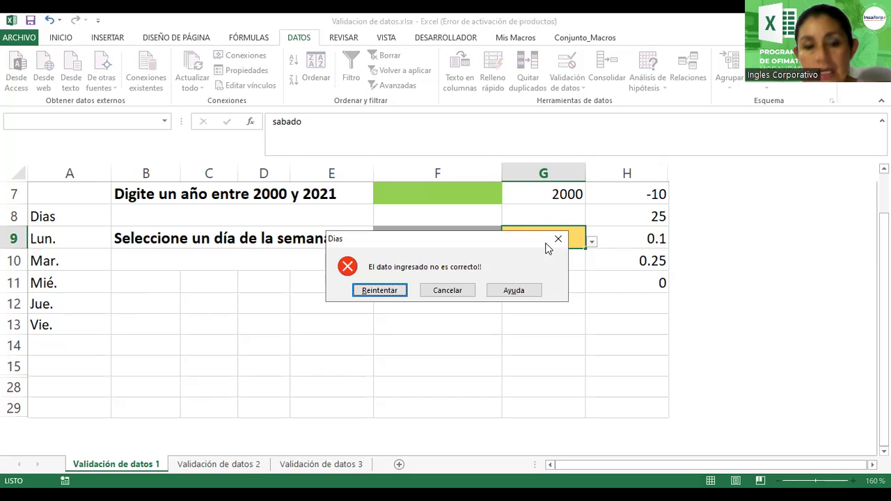
{"action": "key", "text": "Escape"}
{"action": "type", "text": "domingo"}
{"action": "key", "text": "Return"}
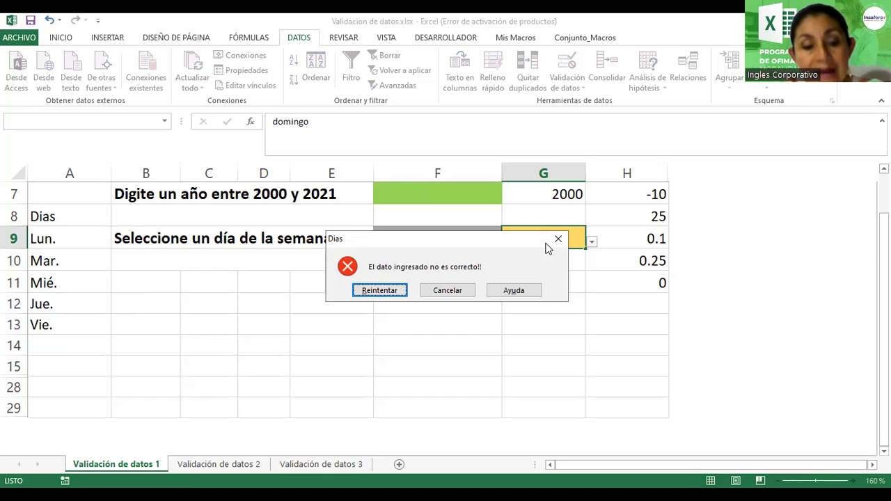
{"action": "left_click", "coordinate": [547, 243]}
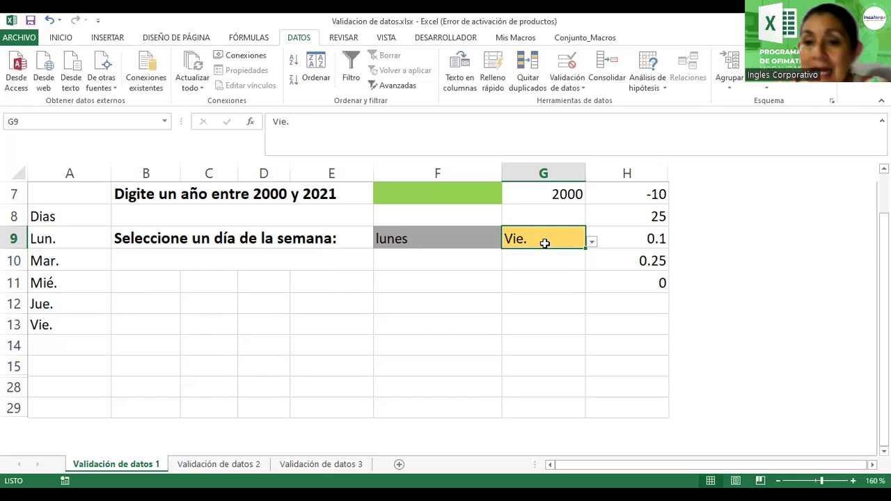
{"action": "left_click", "coordinate": [592, 242]}
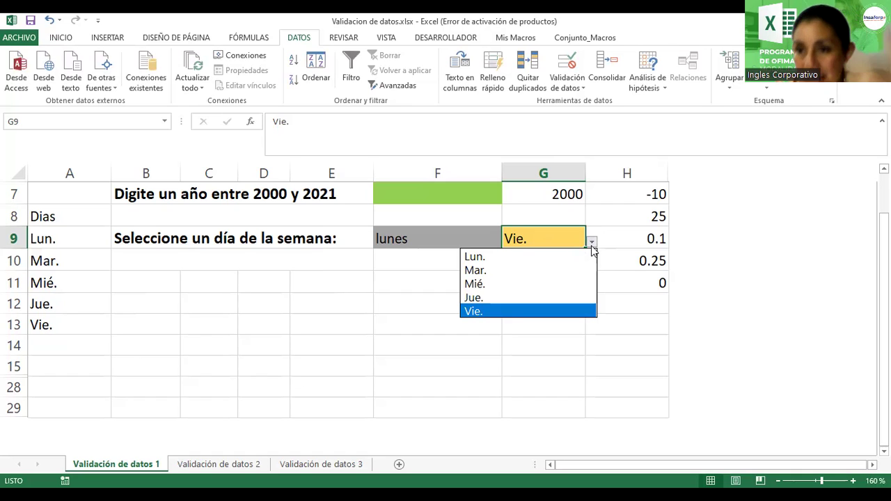
{"action": "left_click", "coordinate": [292, 325]}
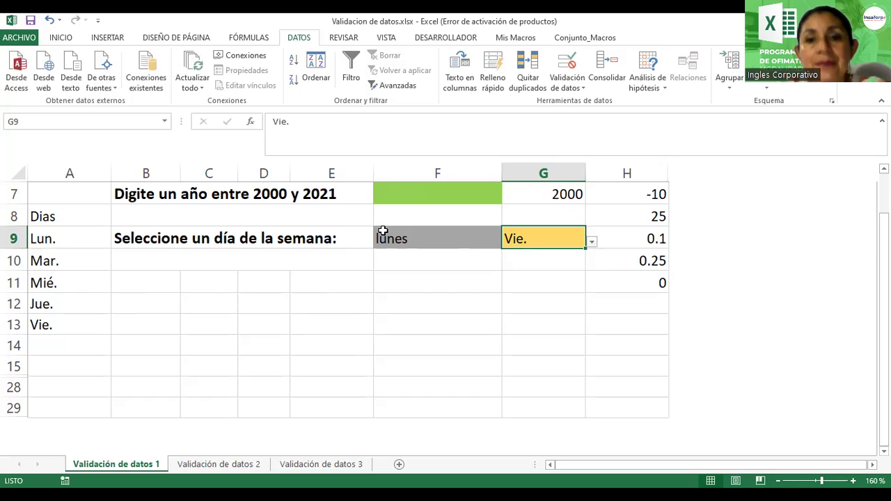
{"action": "left_click_drag", "start_coordinate": [72, 238], "coordinate": [66, 328]}
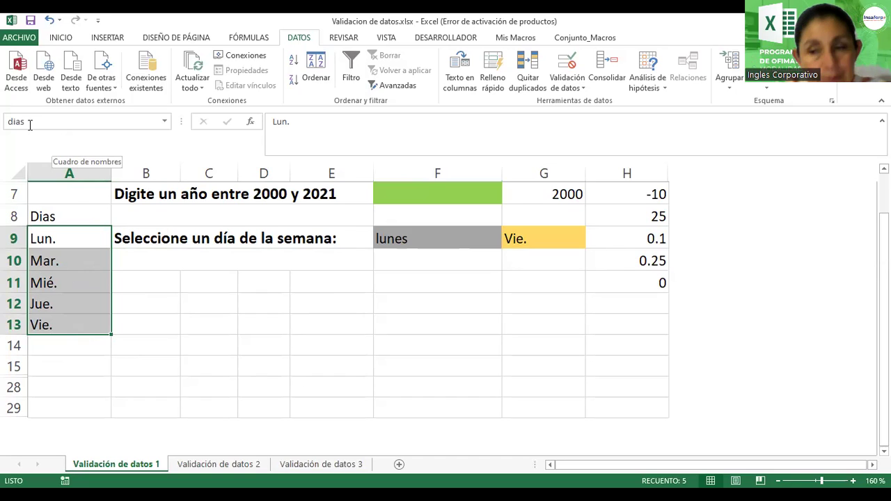
{"action": "left_click_drag", "start_coordinate": [43, 240], "coordinate": [45, 325]}
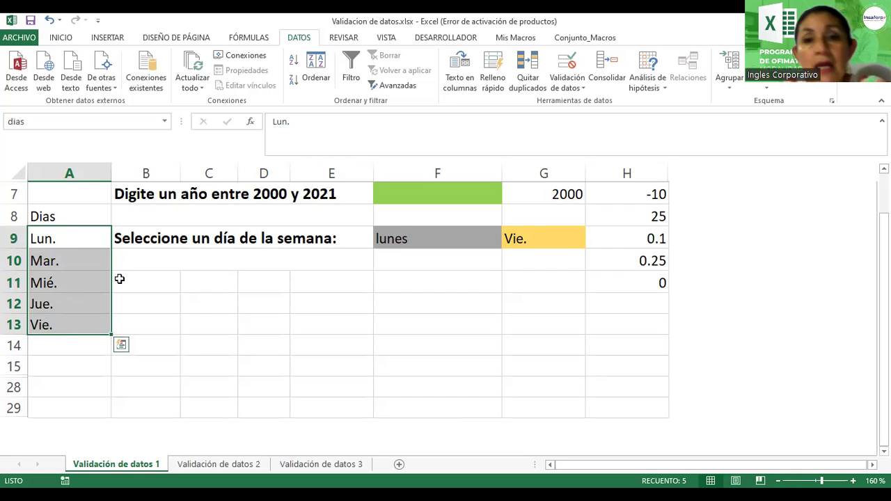
{"action": "left_click", "coordinate": [76, 279]}
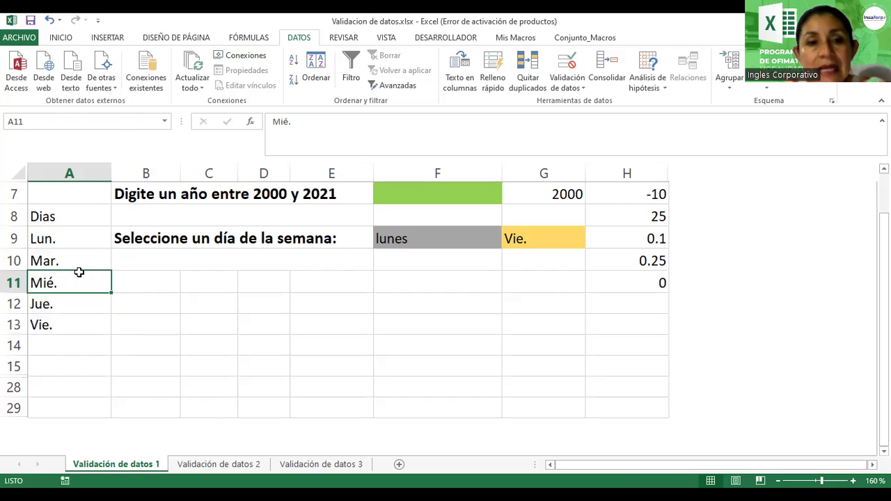
{"action": "left_click", "coordinate": [263, 37]}
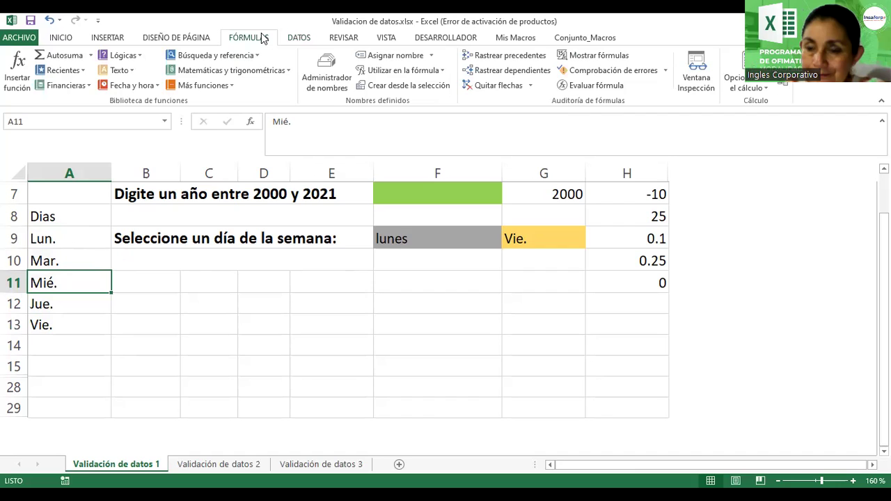
{"action": "left_click", "coordinate": [324, 75]}
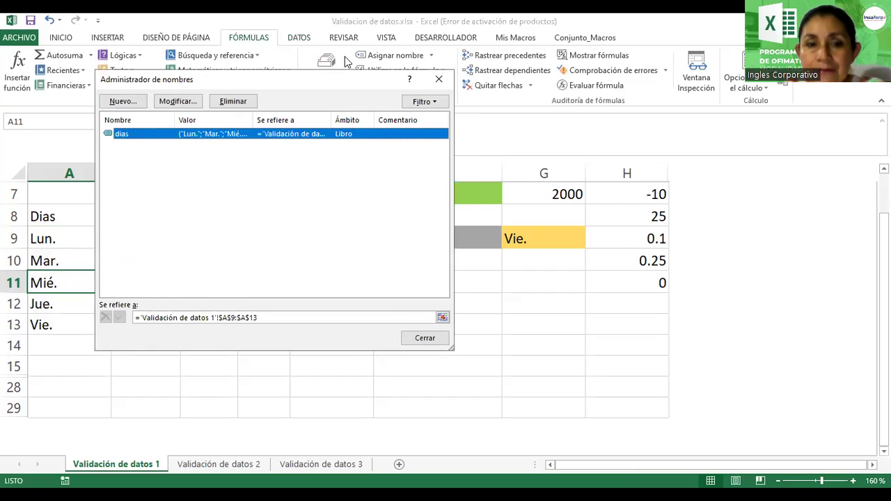
{"action": "left_click", "coordinate": [440, 82]}
{"action": "left_click", "coordinate": [62, 345]}
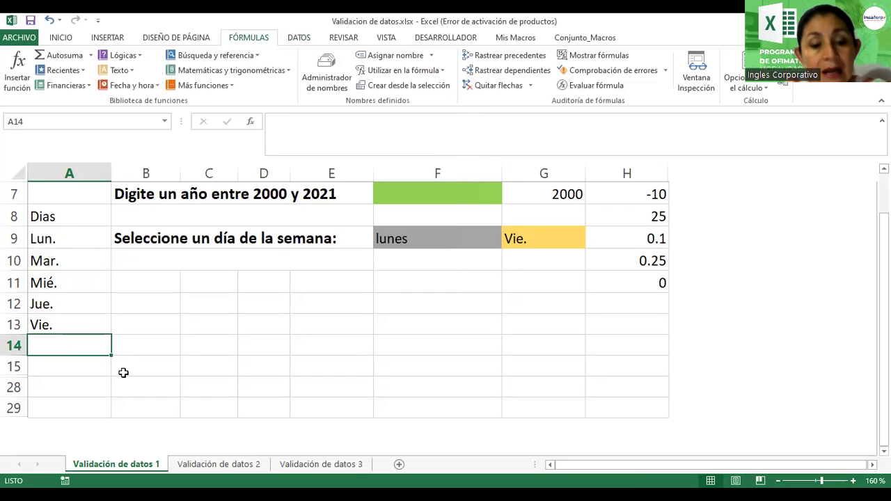
{"action": "left_click", "coordinate": [93, 325]}
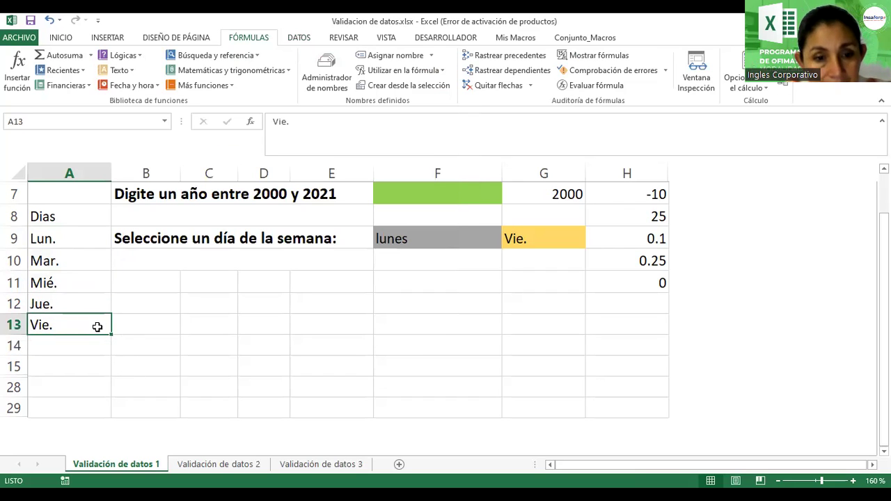
{"action": "left_click_drag", "start_coordinate": [112, 335], "coordinate": [109, 370]}
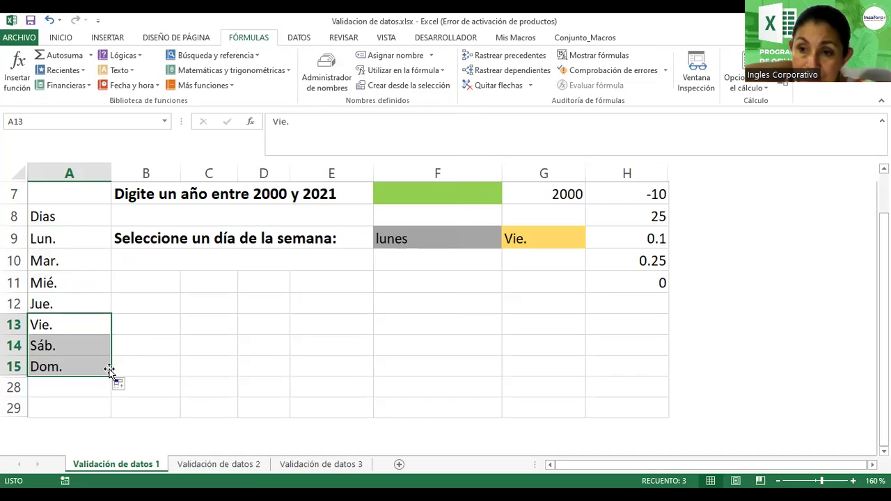
{"action": "left_click", "coordinate": [531, 231]}
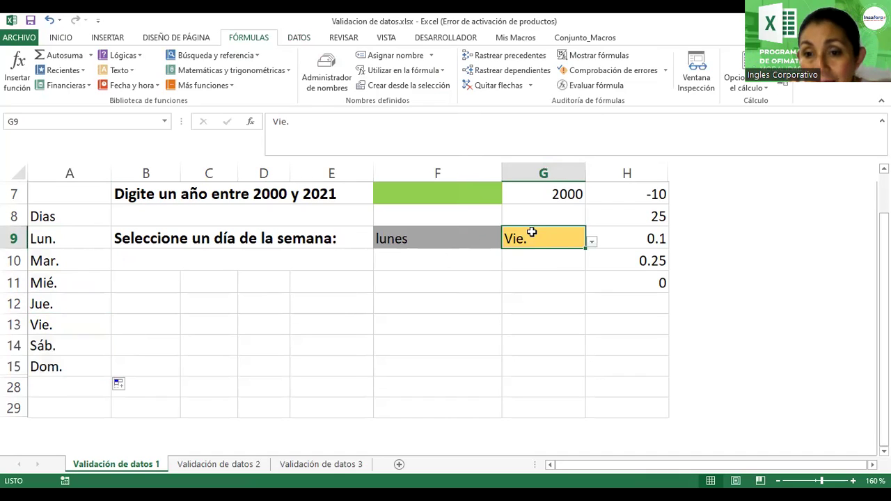
{"action": "left_click", "coordinate": [591, 245]}
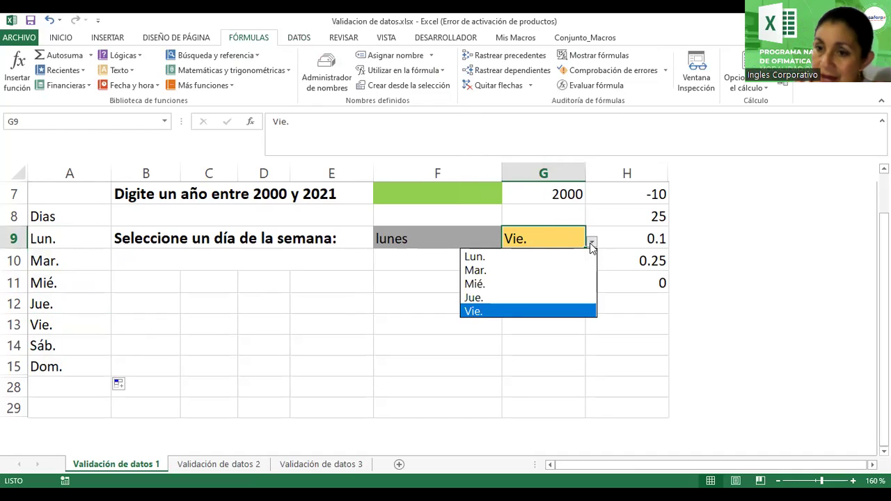
{"action": "left_click", "coordinate": [166, 123]}
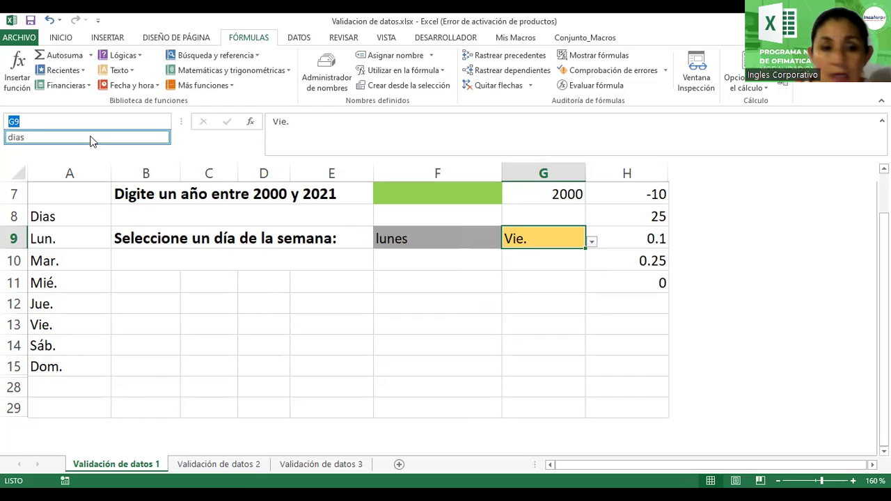
{"action": "left_click", "coordinate": [90, 138]}
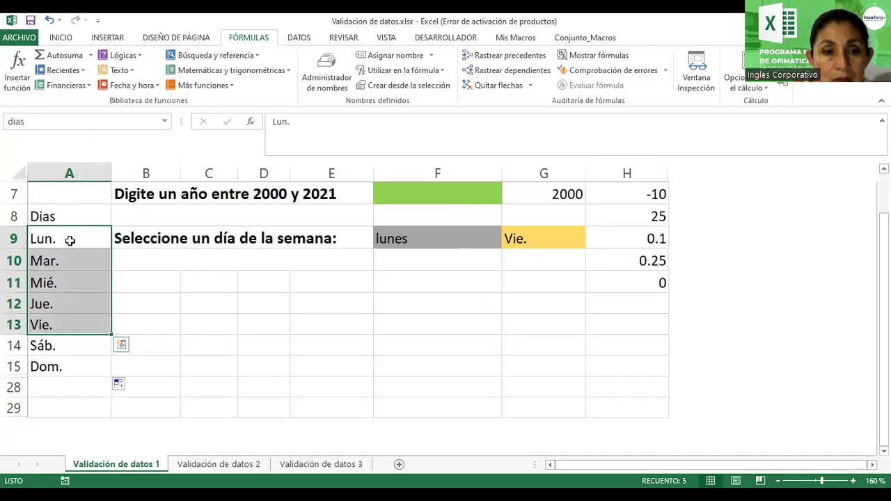
{"action": "left_click_drag", "start_coordinate": [67, 238], "coordinate": [67, 367]}
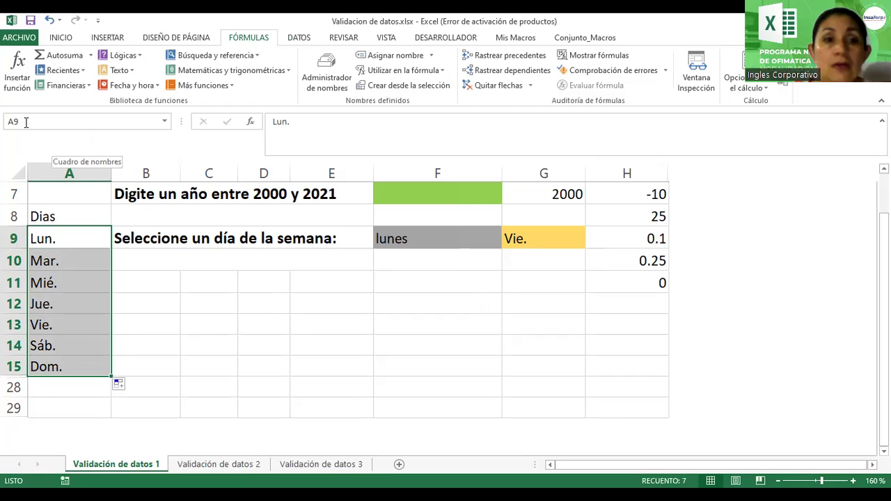
{"action": "left_click", "coordinate": [62, 244]}
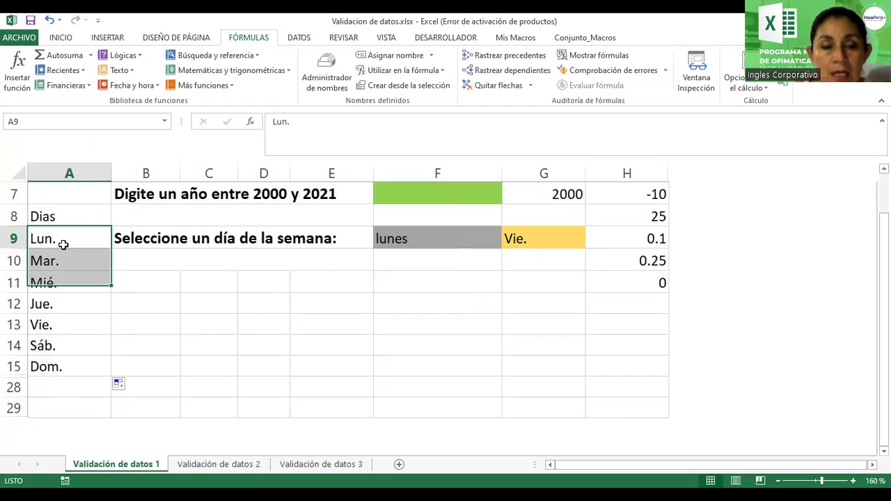
{"action": "left_click", "coordinate": [59, 353]}
{"action": "left_click_drag", "start_coordinate": [58, 353], "coordinate": [60, 367]}
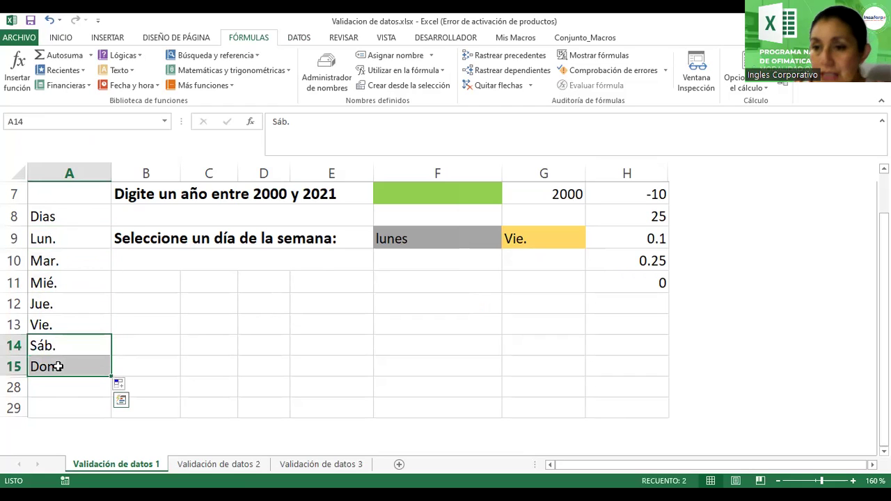
{"action": "left_click", "coordinate": [553, 234]}
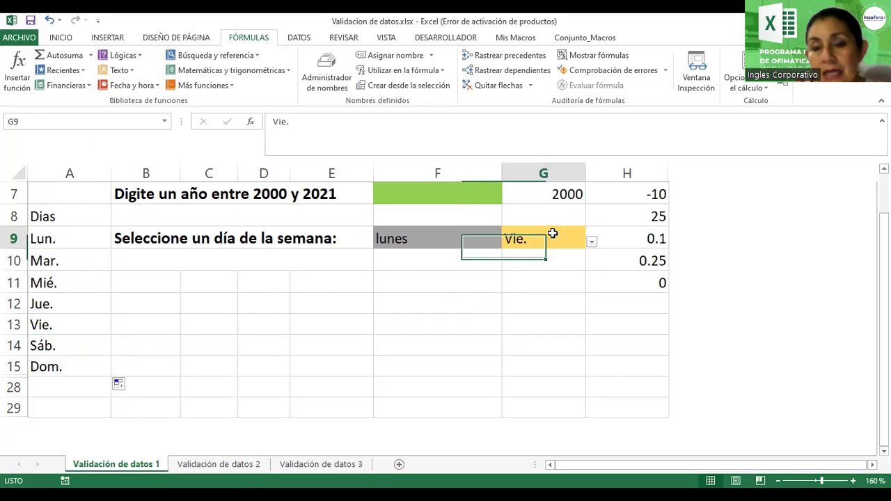
{"action": "left_click", "coordinate": [592, 243]}
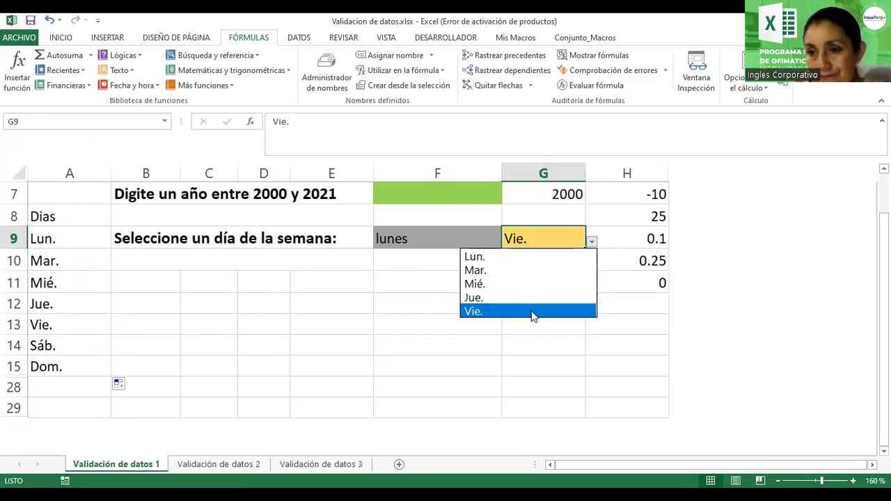
{"action": "left_click", "coordinate": [72, 289]}
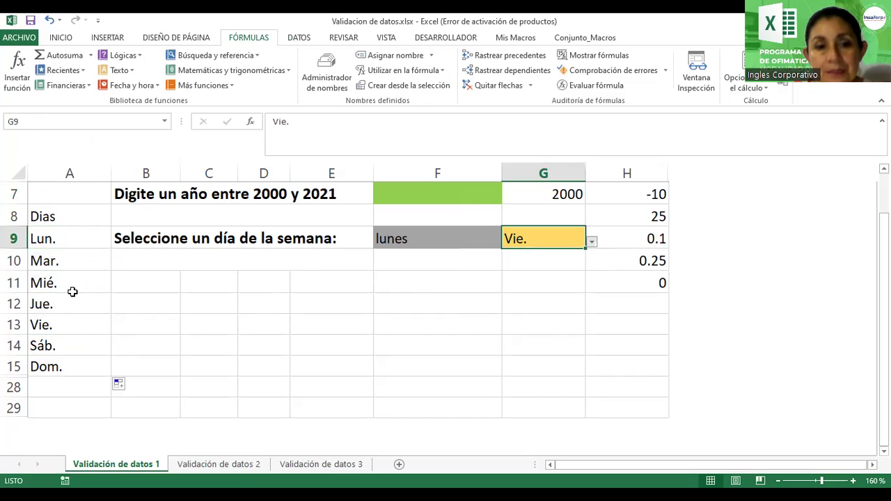
{"action": "left_click", "coordinate": [72, 289]}
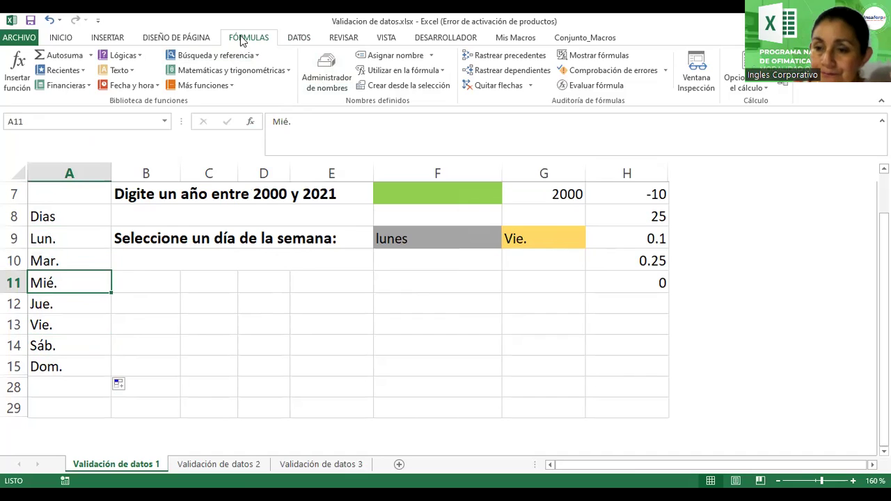
Step: In the Name Manager, rename dias to dias_semana and point it at A9:A15
{"action": "left_click", "coordinate": [317, 68]}
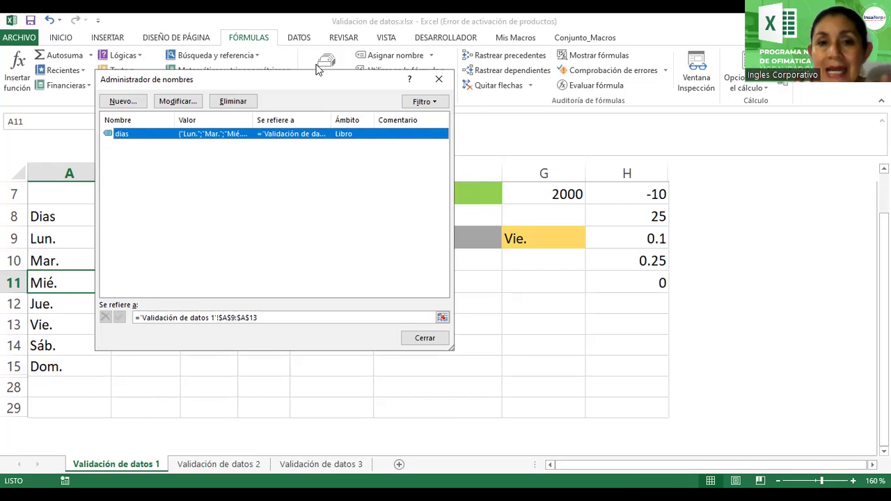
{"action": "left_click_drag", "start_coordinate": [315, 85], "coordinate": [471, 161]}
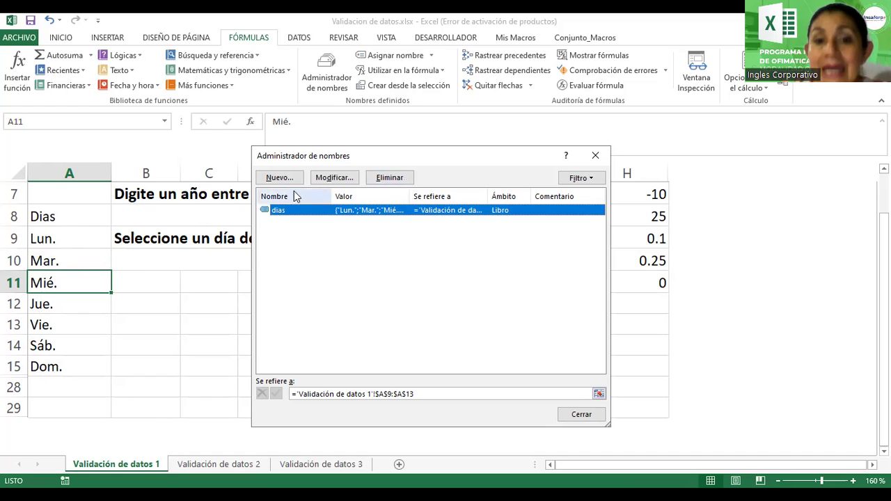
{"action": "left_click", "coordinate": [330, 180]}
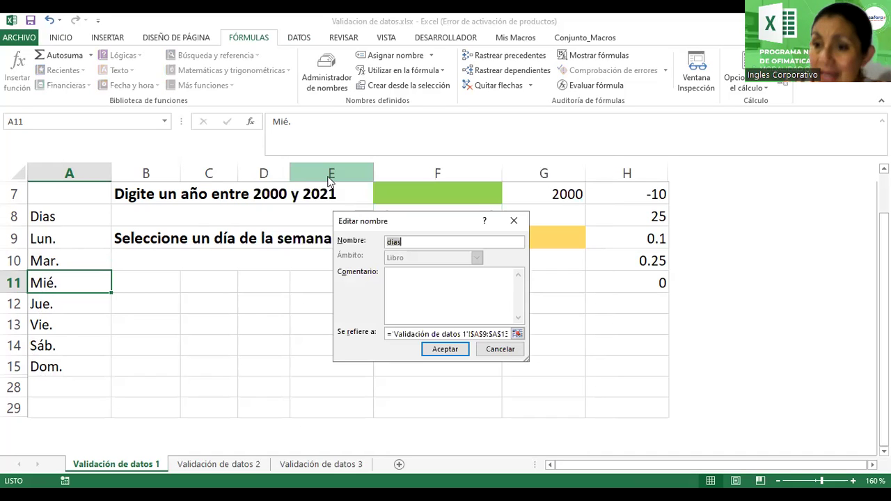
{"action": "left_click", "coordinate": [414, 242]}
{"action": "type", "text": "_"}
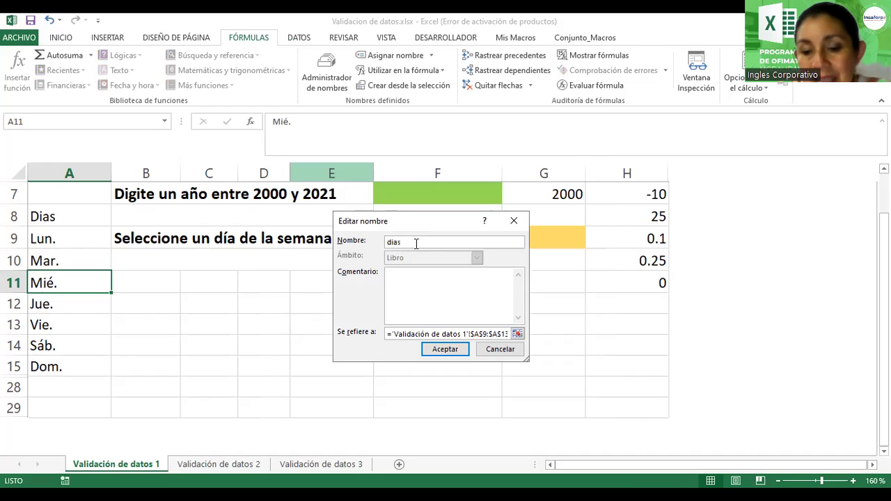
{"action": "type", "text": "semana"}
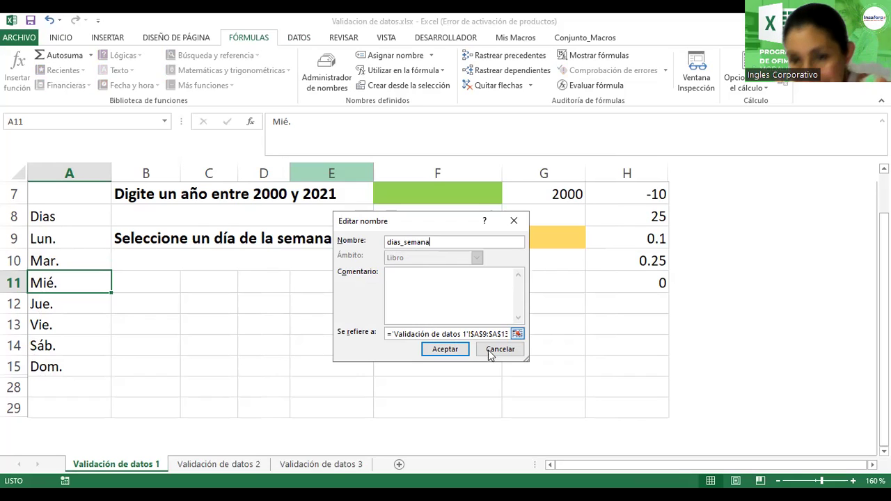
{"action": "left_click", "coordinate": [516, 334]}
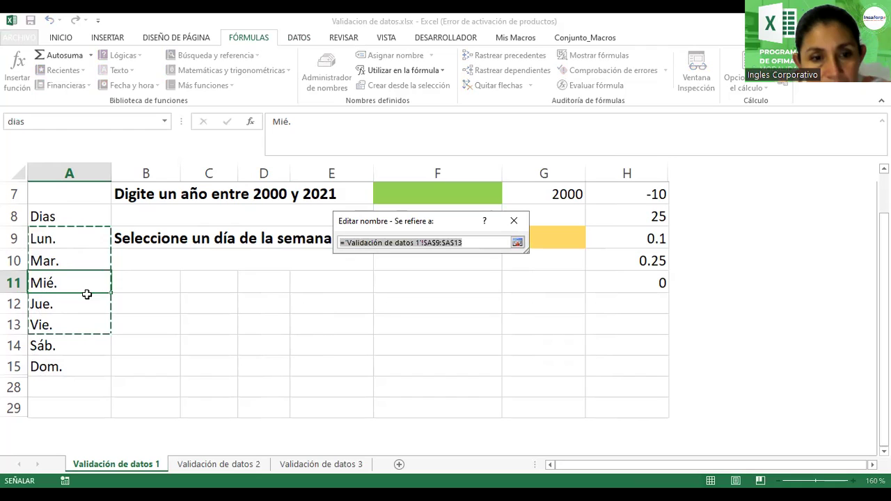
{"action": "left_click_drag", "start_coordinate": [62, 243], "coordinate": [58, 365]}
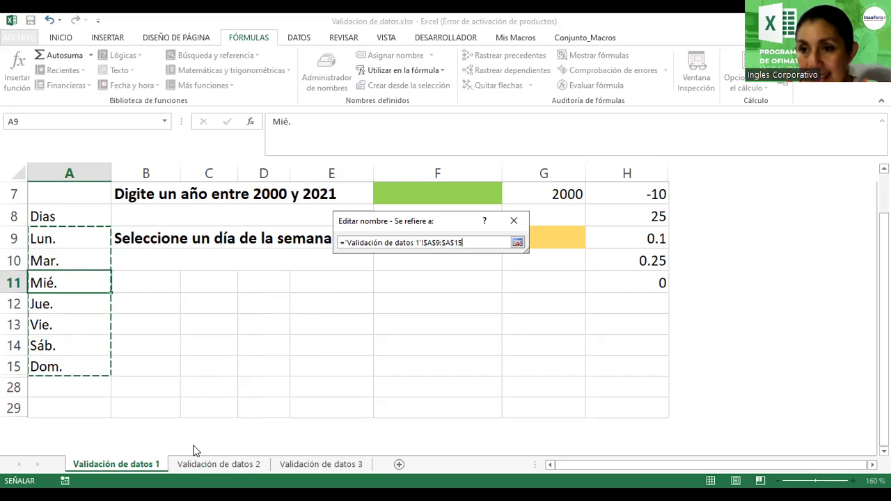
{"action": "left_click", "coordinate": [518, 243]}
{"action": "left_click", "coordinate": [518, 243]}
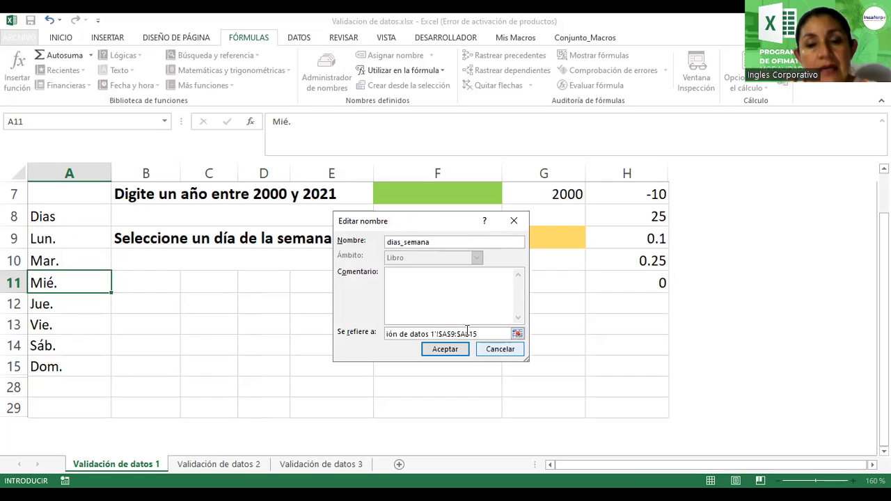
{"action": "left_click", "coordinate": [436, 352]}
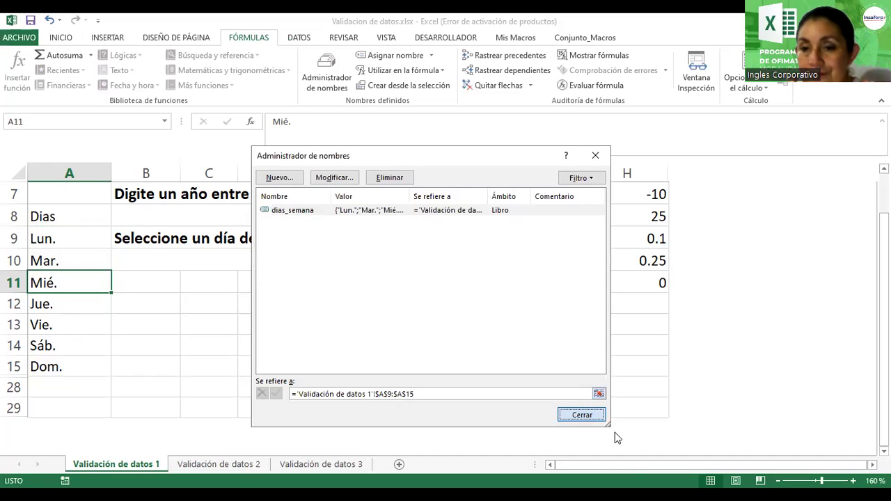
{"action": "left_click", "coordinate": [601, 418]}
Step: Choose Mar. for G9 from its seven-day list, then select A9
{"action": "left_click", "coordinate": [553, 239]}
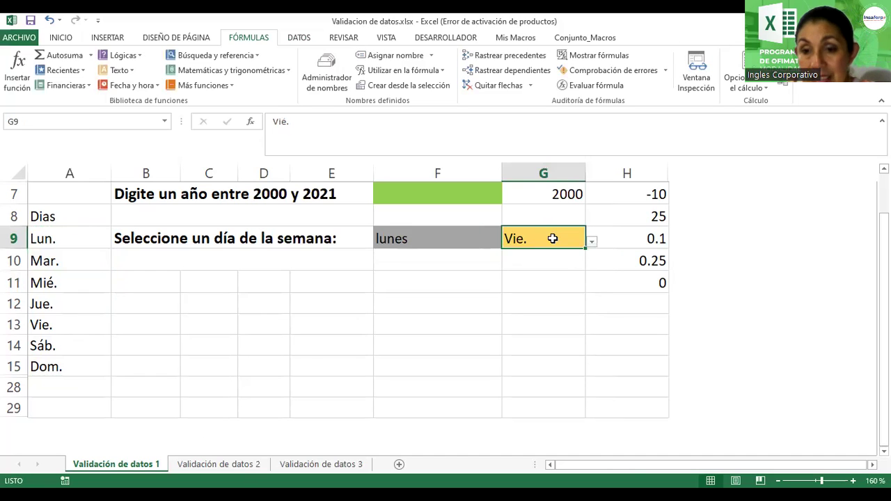
{"action": "left_click", "coordinate": [592, 245]}
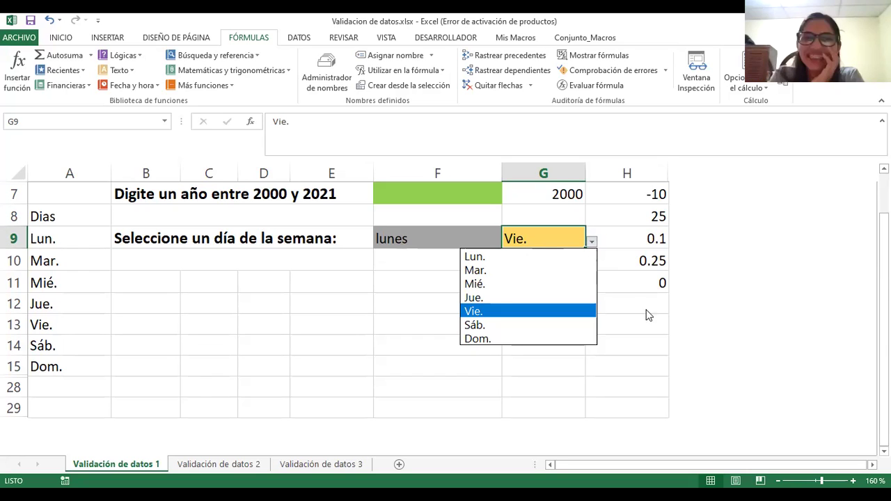
{"action": "left_click", "coordinate": [519, 271]}
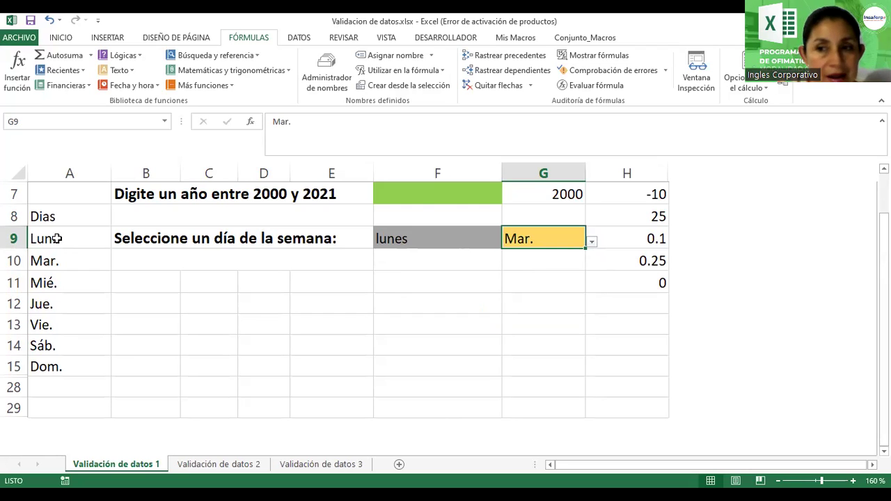
{"action": "left_click", "coordinate": [57, 239]}
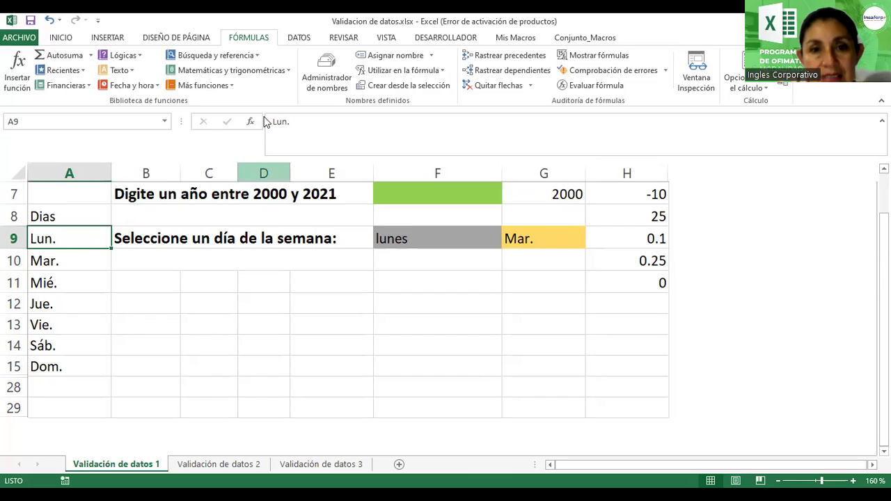
{"action": "left_click", "coordinate": [326, 73]}
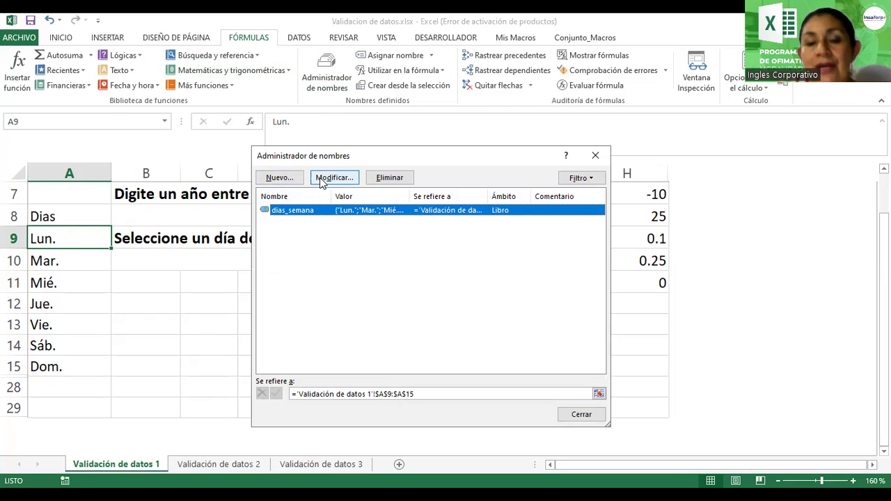
{"action": "left_click", "coordinate": [322, 179]}
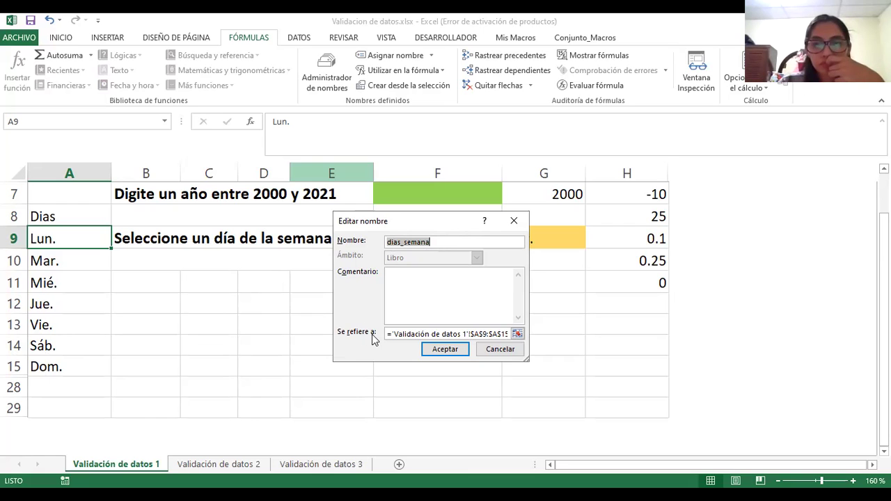
{"action": "left_click", "coordinate": [518, 334]}
{"action": "left_click", "coordinate": [519, 335]}
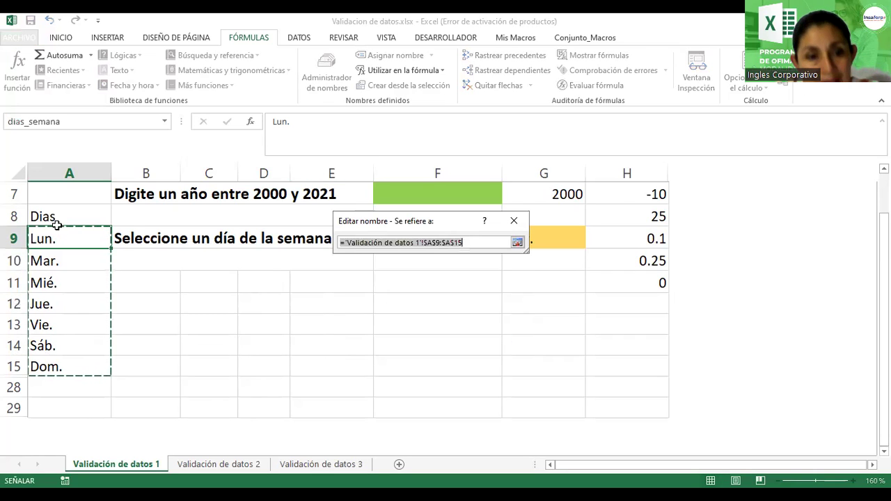
{"action": "left_click_drag", "start_coordinate": [62, 238], "coordinate": [59, 363]}
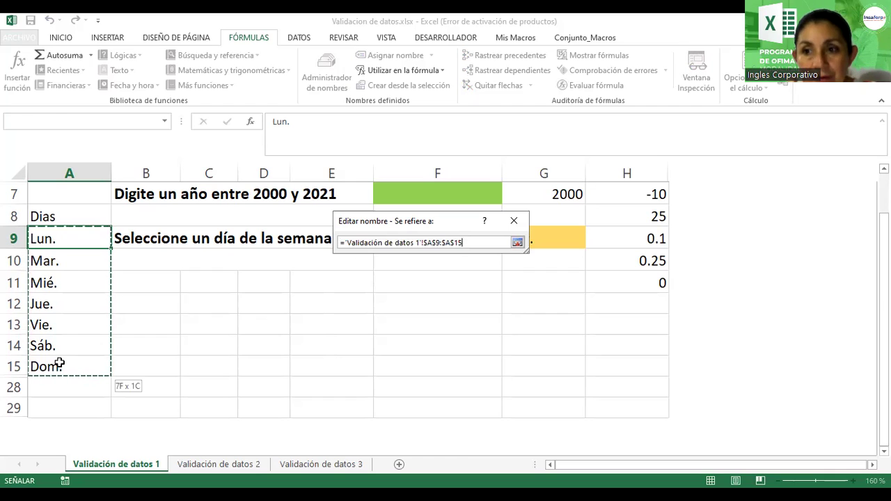
{"action": "left_click_drag", "start_coordinate": [60, 363], "coordinate": [60, 363]}
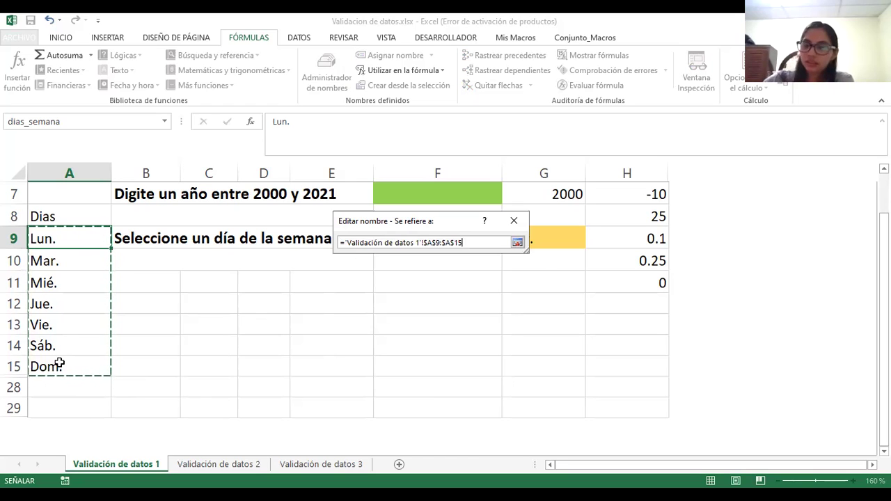
{"action": "left_click", "coordinate": [517, 242]}
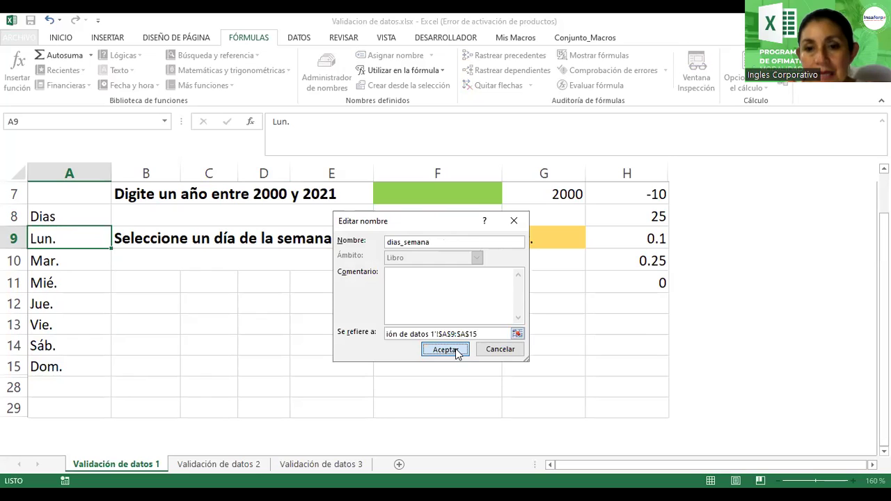
{"action": "left_click", "coordinate": [460, 350]}
{"action": "left_click", "coordinate": [597, 420]}
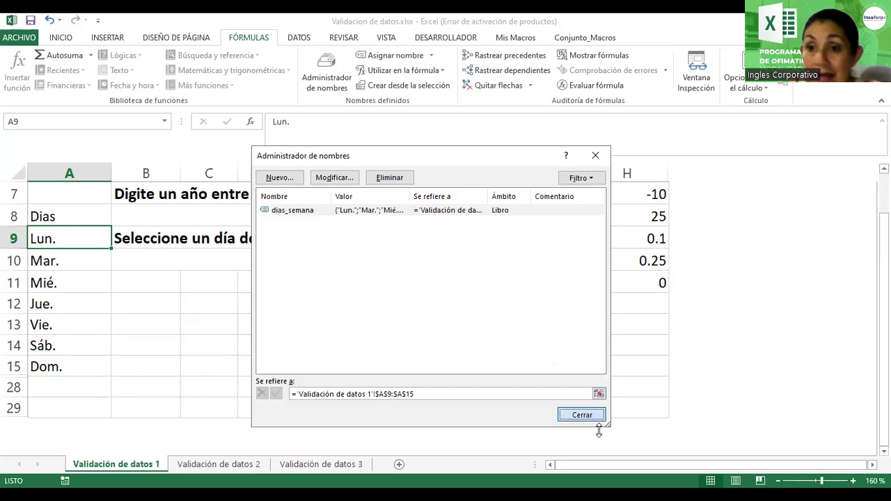
{"action": "left_click", "coordinate": [582, 415]}
{"action": "left_click", "coordinate": [529, 240]}
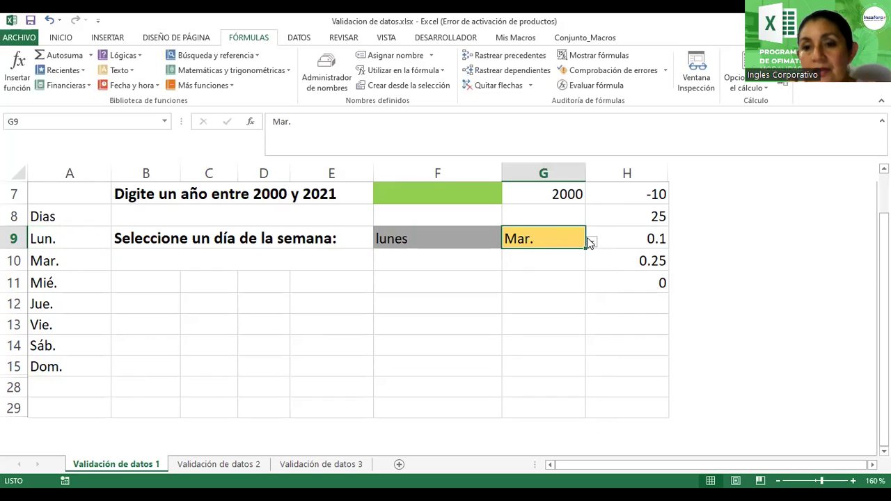
Step: Open and dismiss G9's weekday list leaving Mar., then select B12
{"action": "left_click", "coordinate": [591, 241]}
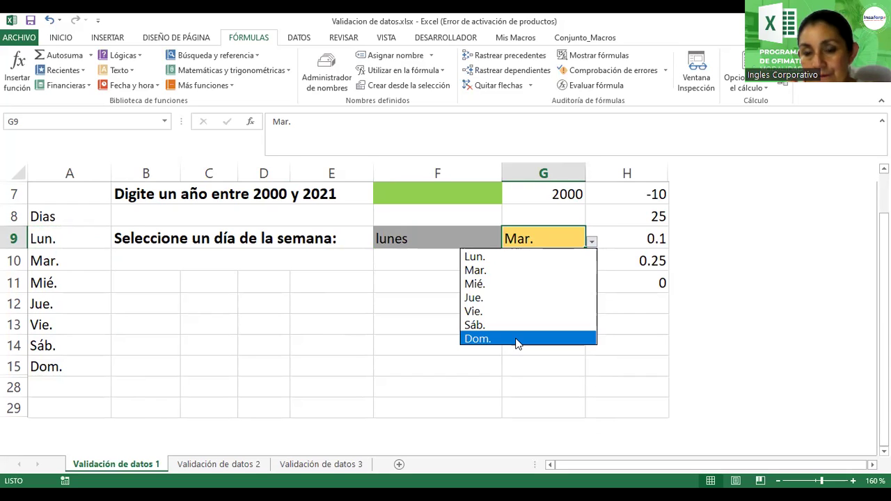
{"action": "left_click", "coordinate": [254, 343]}
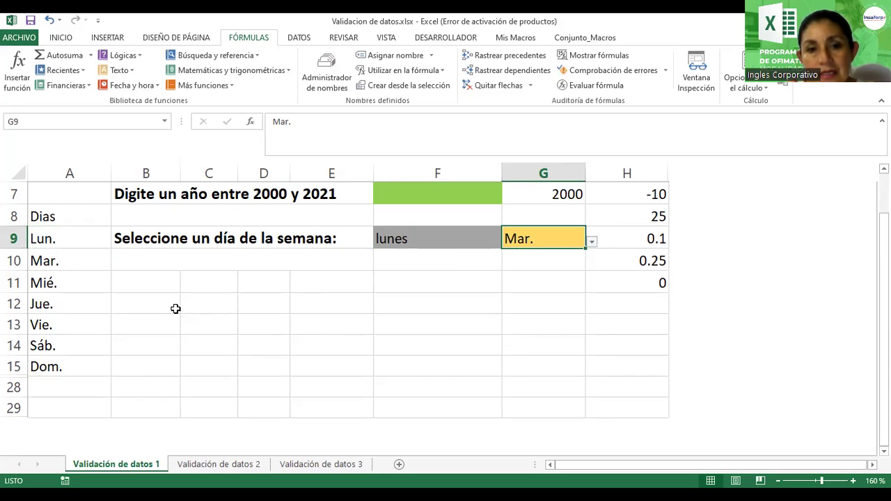
{"action": "left_click", "coordinate": [175, 308]}
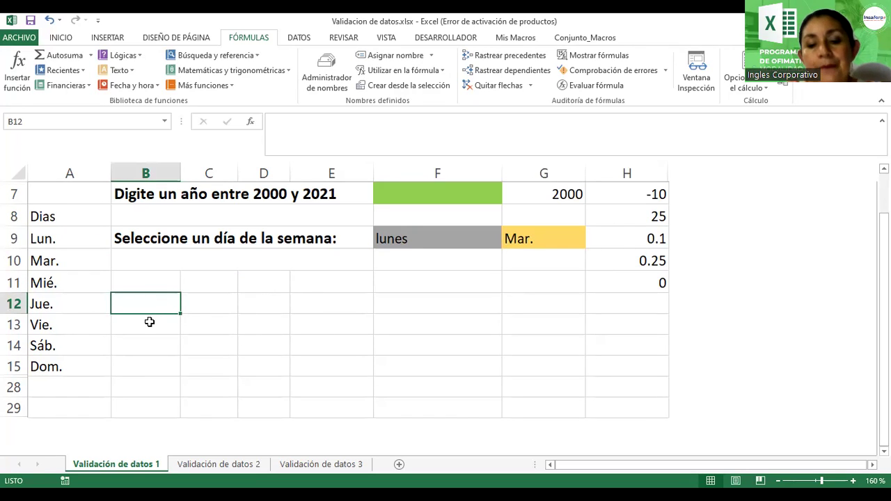
Step: Enter Soltera, Casada, Viudo and Casado down B12:B15
{"action": "type", "text": "Soltera"}
{"action": "key", "text": "Return"}
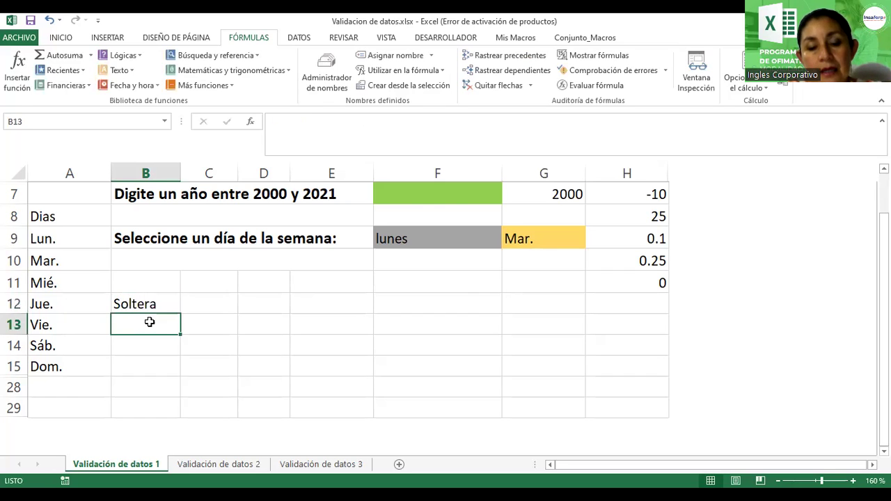
{"action": "type", "text": "CAd"}
{"action": "key", "text": "BackSpace"}
{"action": "key", "text": "BackSpace"}
{"action": "type", "text": "asada"}
{"action": "key", "text": "Return"}
{"action": "type", "text": "V"}
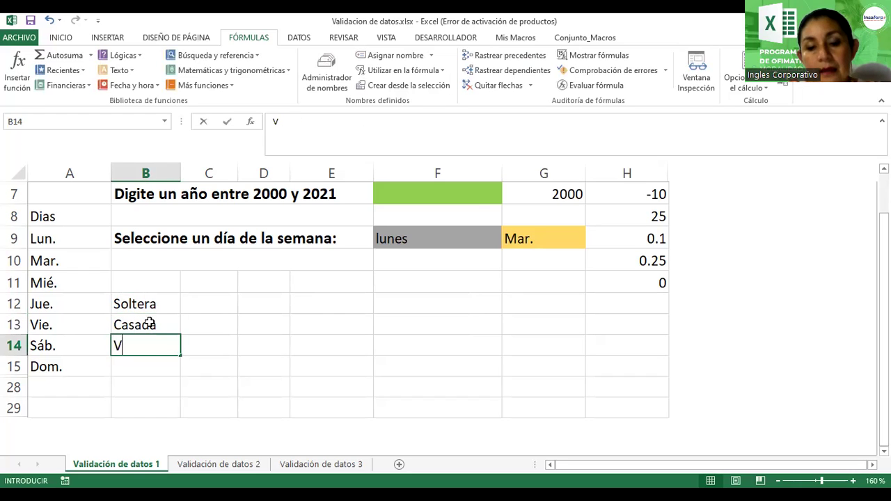
{"action": "type", "text": "iod"}
{"action": "key", "text": "BackSpace"}
{"action": "key", "text": "BackSpace"}
{"action": "type", "text": "udo"}
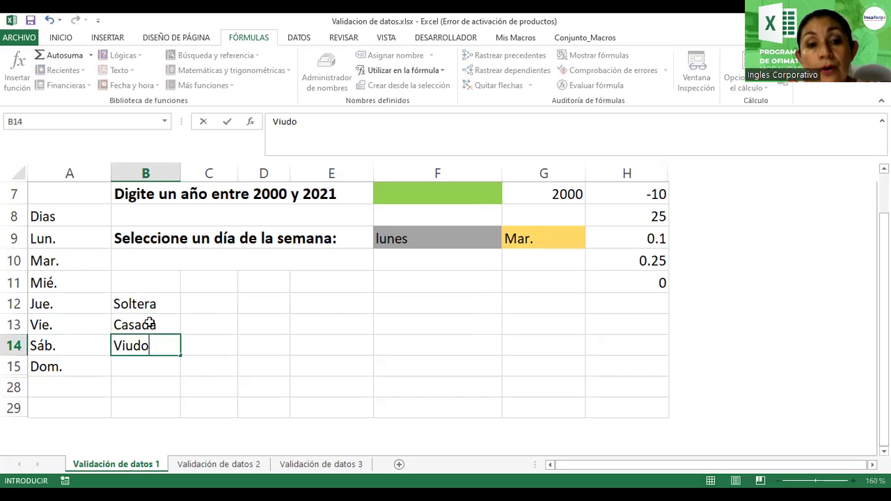
{"action": "key", "text": "Return"}
{"action": "type", "text": "C"}
{"action": "type", "text": "sado"}
{"action": "key", "text": "Return"}
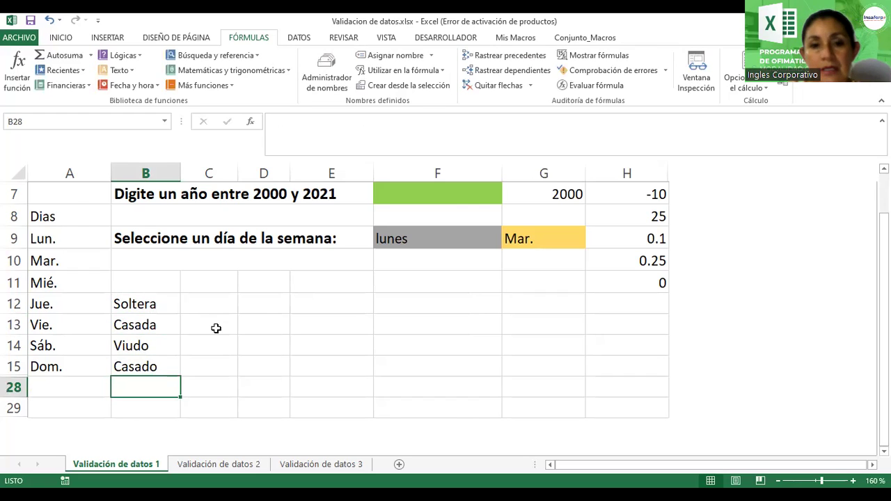
Step: Type the label Estado Civil in D13 and merge and centre it across D13:E13
{"action": "left_click", "coordinate": [280, 324]}
{"action": "type", "text": "Estado Cic"}
{"action": "key", "text": "BackSpace"}
{"action": "type", "text": "vil"}
{"action": "key", "text": "Tab"}
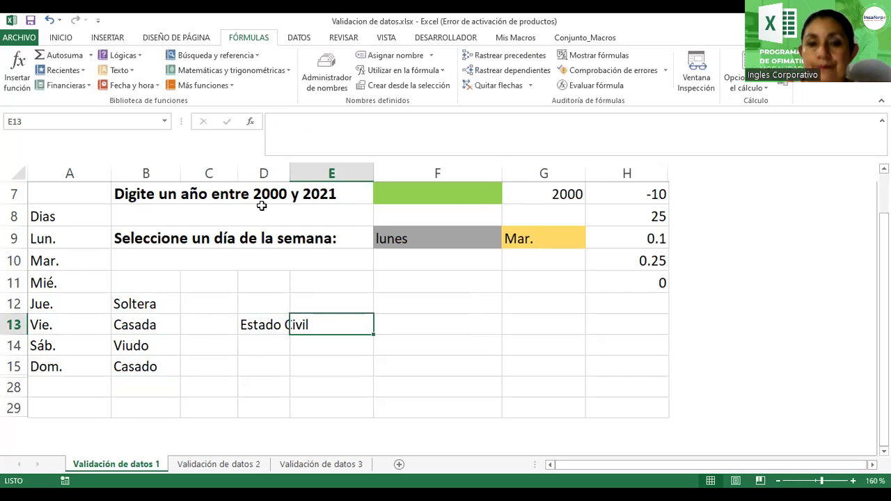
{"action": "left_click", "coordinate": [278, 323]}
{"action": "left_click_drag", "start_coordinate": [279, 323], "coordinate": [320, 325]}
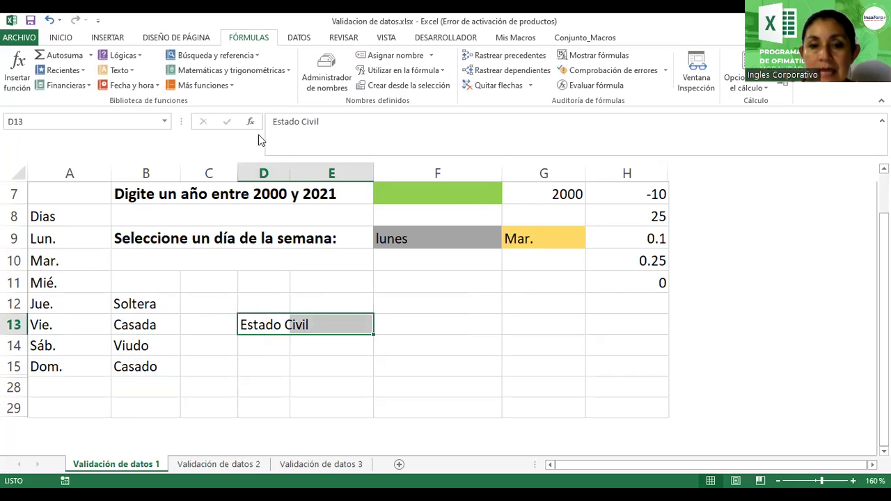
{"action": "left_click", "coordinate": [60, 37]}
{"action": "left_click", "coordinate": [316, 81]}
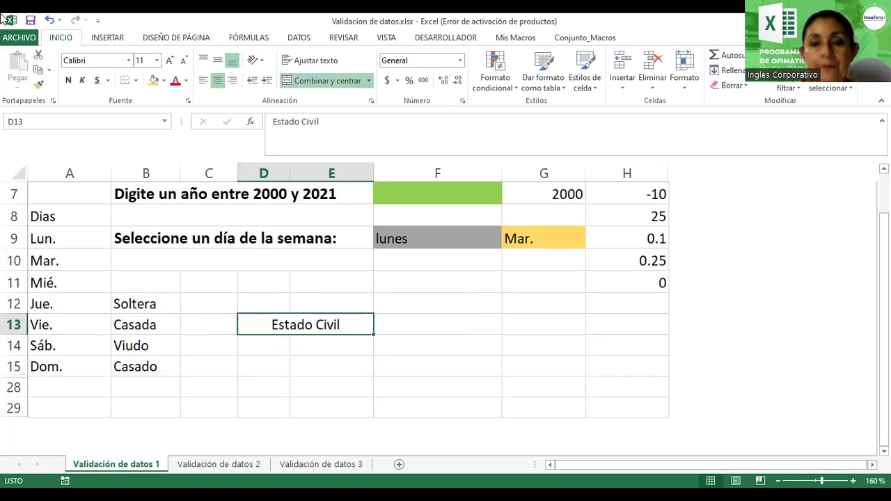
Step: Fill cell F13 with light green
{"action": "left_click", "coordinate": [398, 327]}
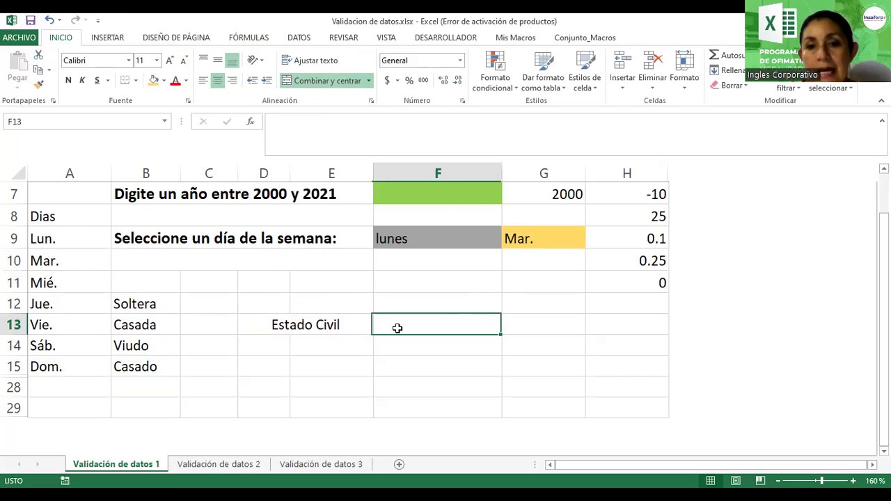
{"action": "left_click", "coordinate": [163, 81]}
{"action": "left_click", "coordinate": [253, 126]}
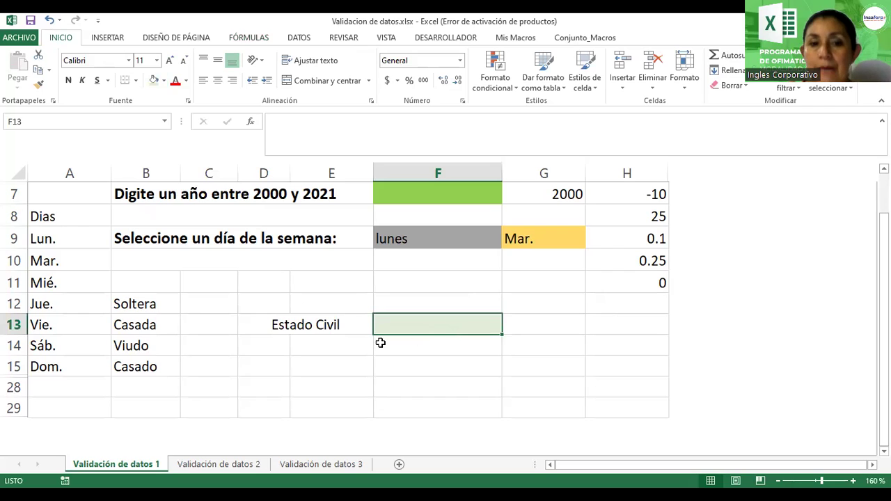
Step: Select B12:B15 and name it Estado in the Name Box, then select F13
{"action": "left_click_drag", "start_coordinate": [128, 307], "coordinate": [125, 366]}
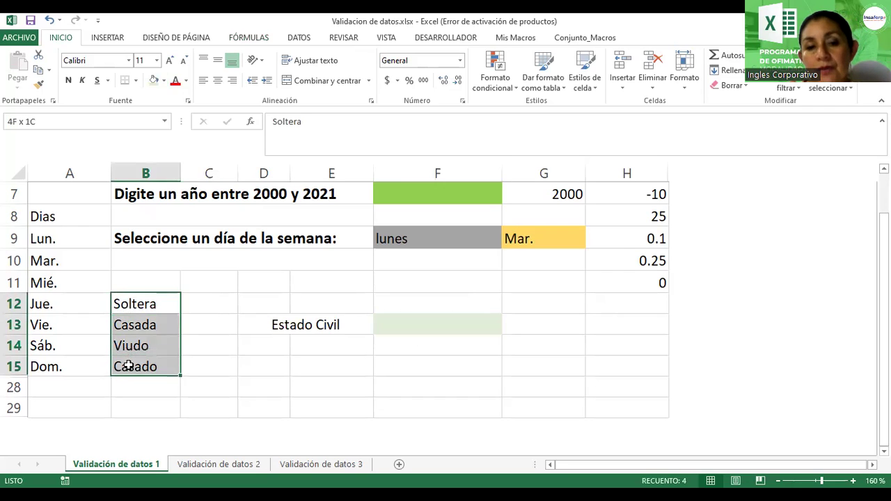
{"action": "left_click_drag", "start_coordinate": [63, 219], "coordinate": [57, 361]}
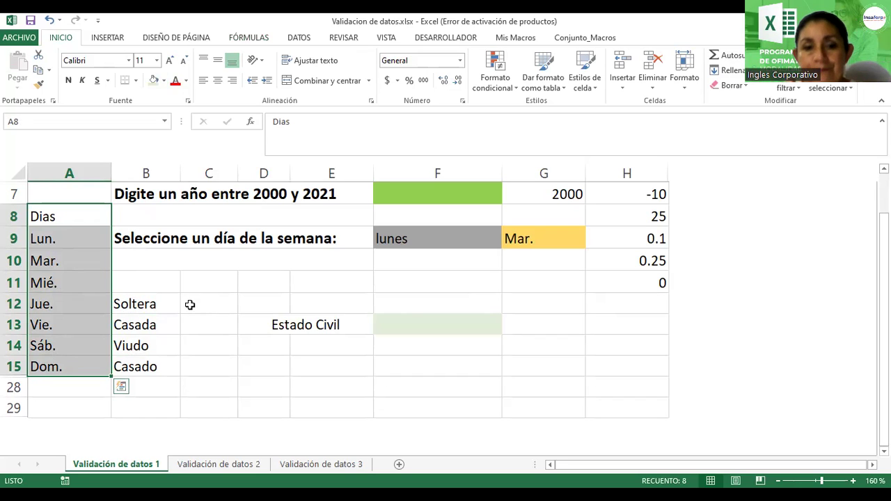
{"action": "left_click_drag", "start_coordinate": [152, 301], "coordinate": [135, 367]}
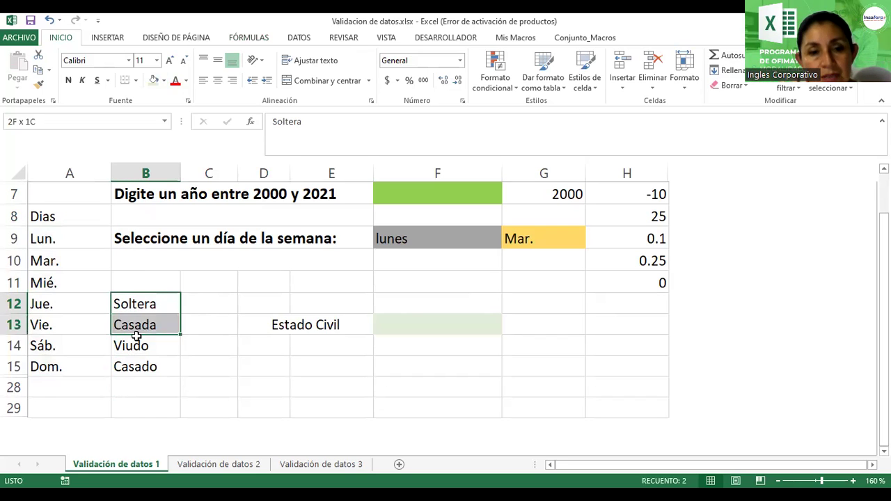
{"action": "left_click", "coordinate": [41, 116]}
{"action": "type", "text": "Estado"}
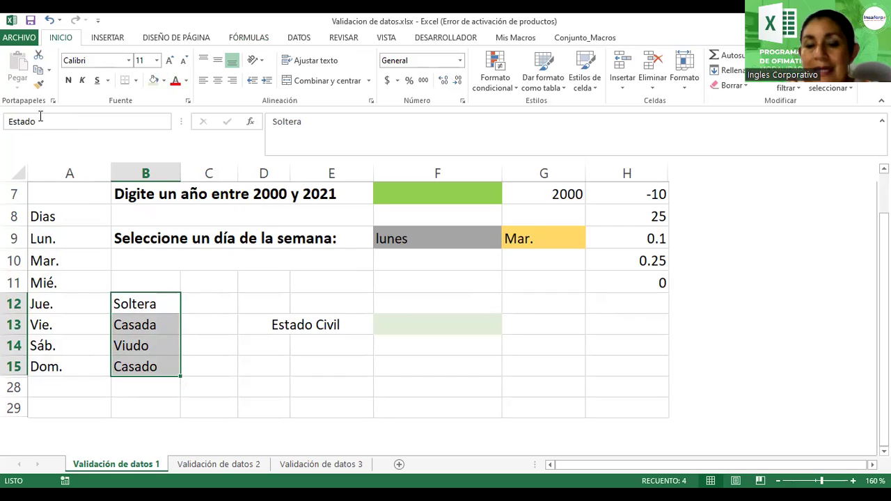
{"action": "key", "text": "Return"}
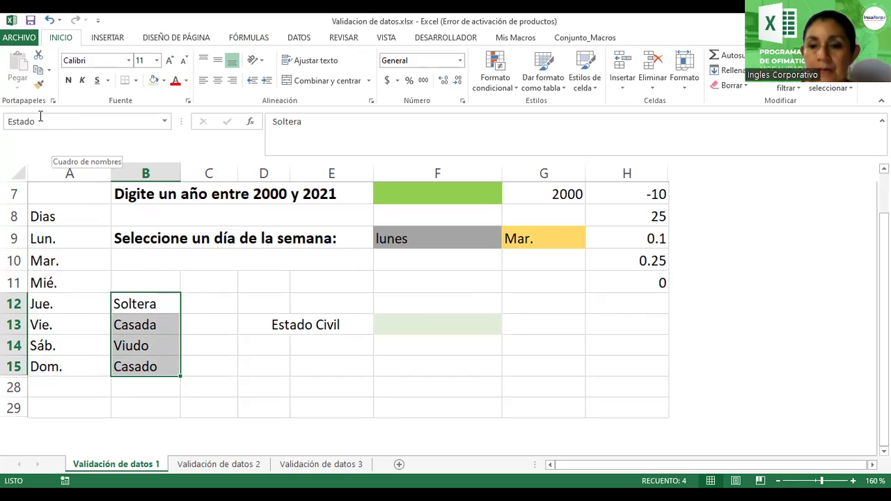
{"action": "left_click", "coordinate": [407, 325]}
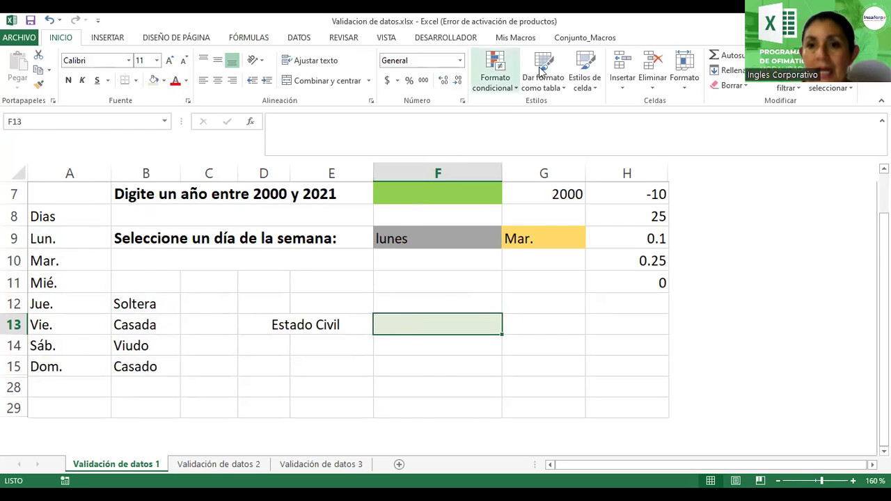
Step: Give F13 data validation allowing a List with source =estado
{"action": "left_click", "coordinate": [301, 38]}
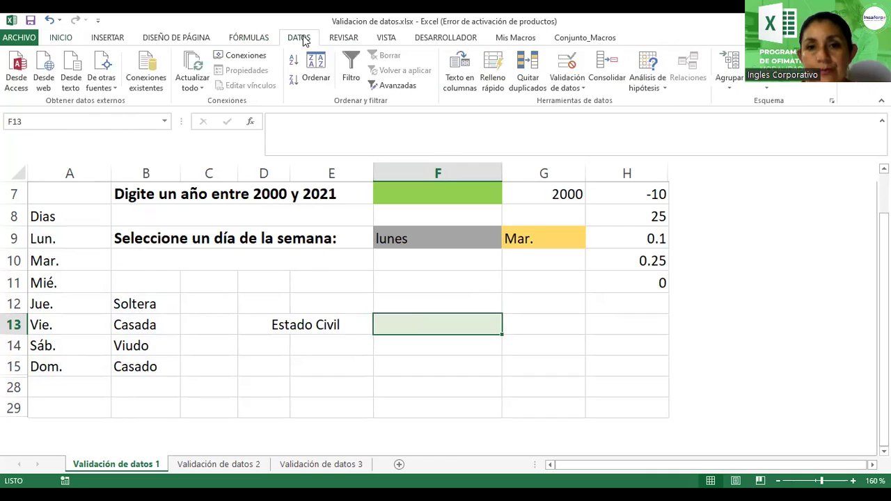
{"action": "left_click", "coordinate": [577, 95]}
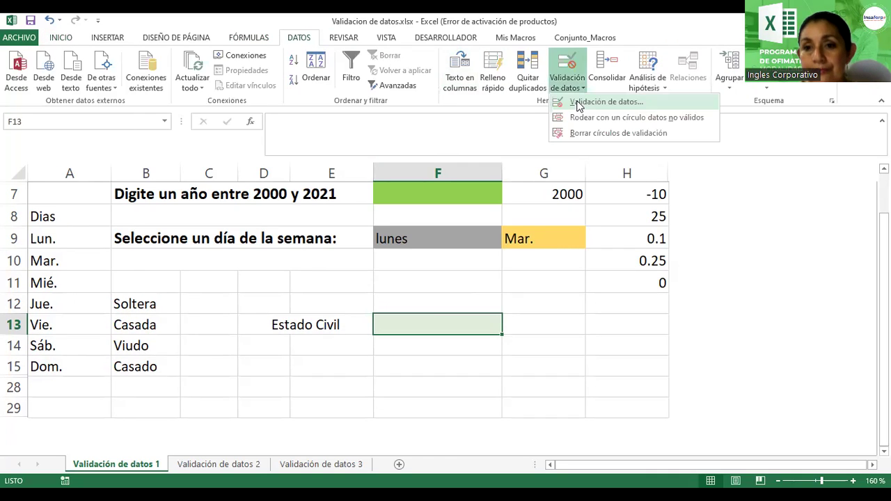
{"action": "left_click", "coordinate": [578, 103]}
{"action": "left_click", "coordinate": [337, 216]}
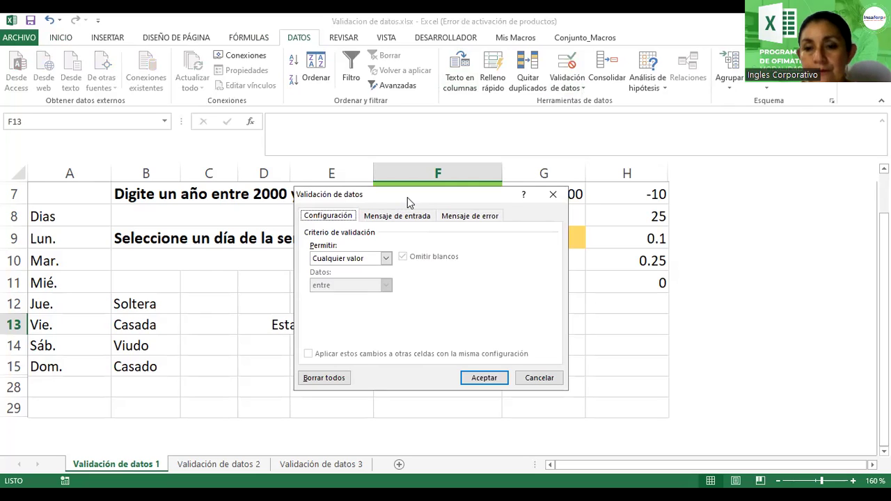
{"action": "left_click_drag", "start_coordinate": [408, 197], "coordinate": [626, 202]}
{"action": "left_click", "coordinate": [604, 262]}
{"action": "left_click", "coordinate": [586, 300]}
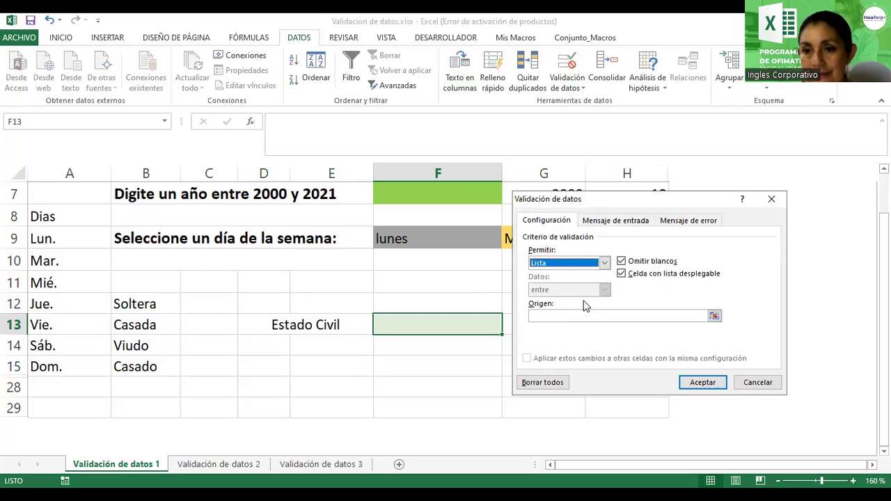
{"action": "left_click", "coordinate": [592, 315]}
{"action": "type", "text": "=estado"}
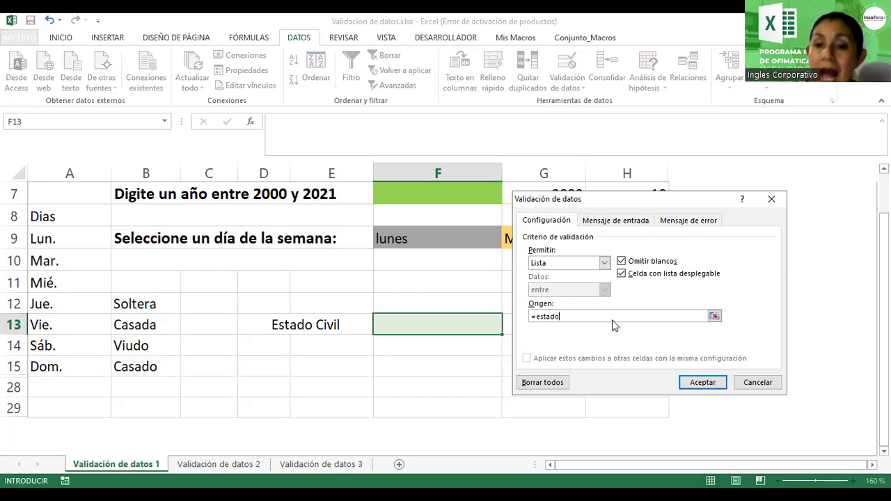
{"action": "key", "text": "Return"}
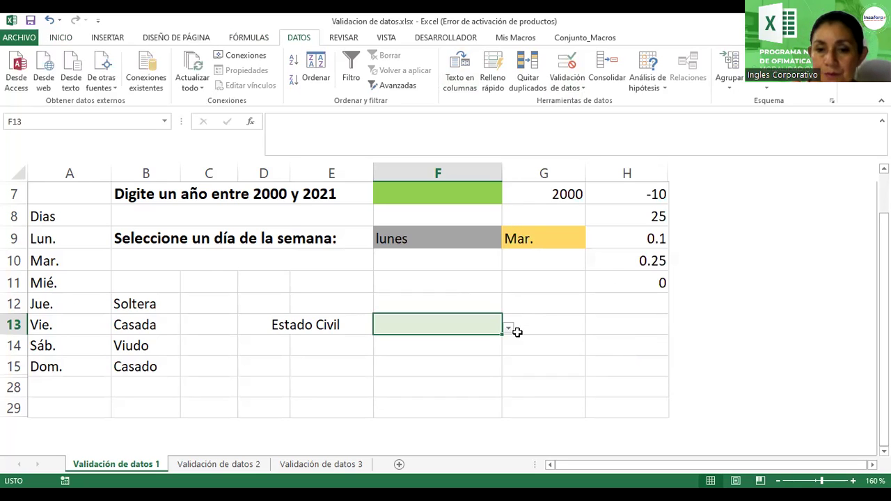
Step: Test F13's dropdown by choosing Soltera, Casada, Viudo, and finally Casado
{"action": "left_click", "coordinate": [508, 328]}
{"action": "left_click", "coordinate": [444, 345]}
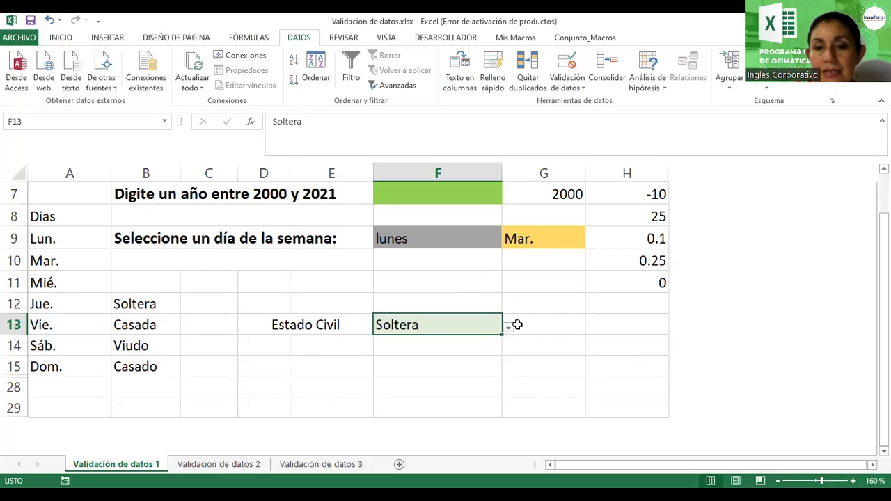
{"action": "left_click", "coordinate": [507, 331]}
{"action": "left_click", "coordinate": [447, 357]}
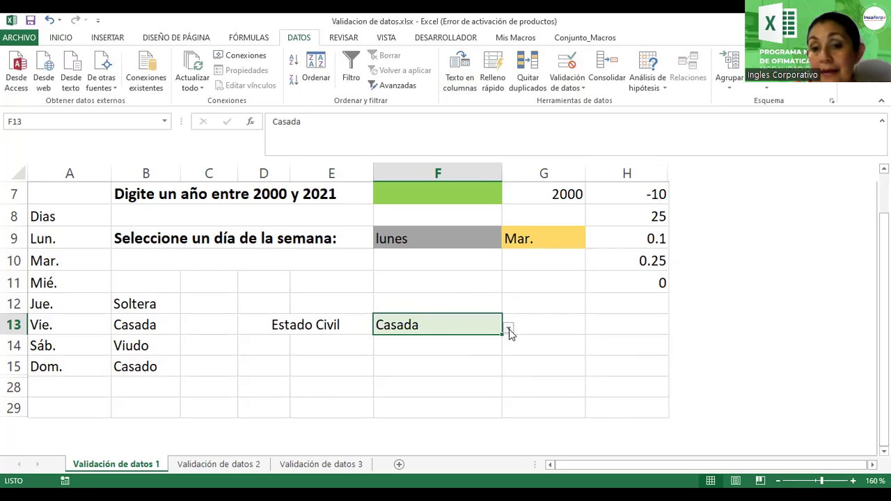
{"action": "left_click", "coordinate": [509, 329]}
{"action": "left_click", "coordinate": [418, 370]}
{"action": "left_click", "coordinate": [509, 328]}
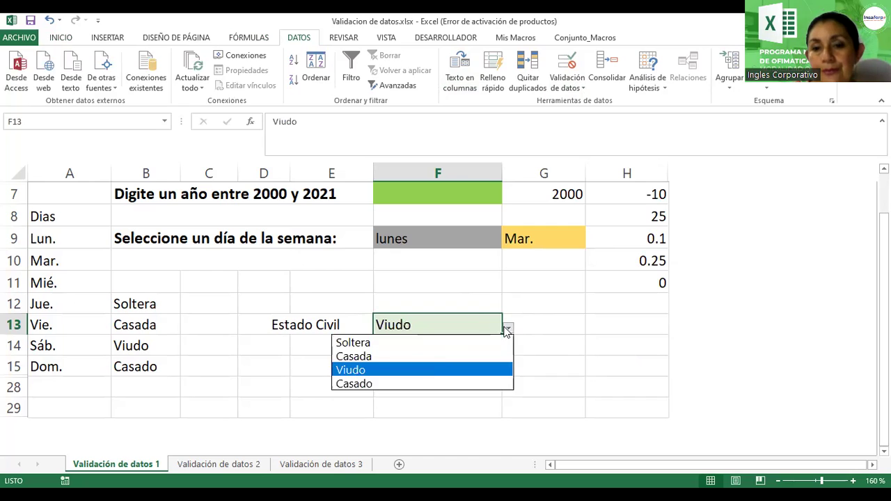
{"action": "left_click", "coordinate": [423, 373]}
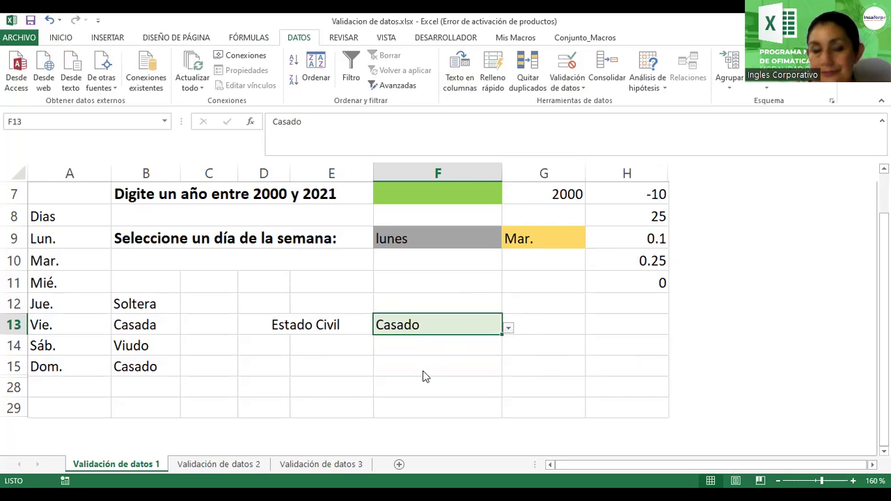
Step: Enter Soltero in B28 and Casado in B29, then select B12
{"action": "left_click", "coordinate": [124, 387]}
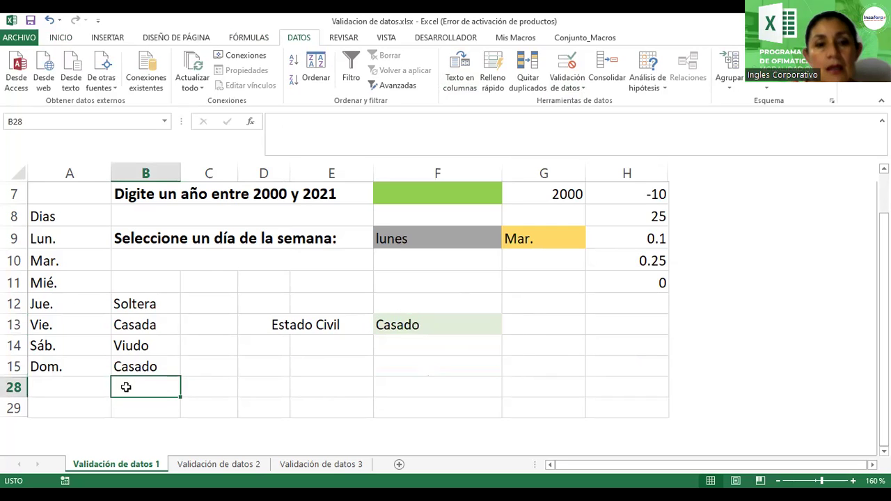
{"action": "type", "text": "Soltero"}
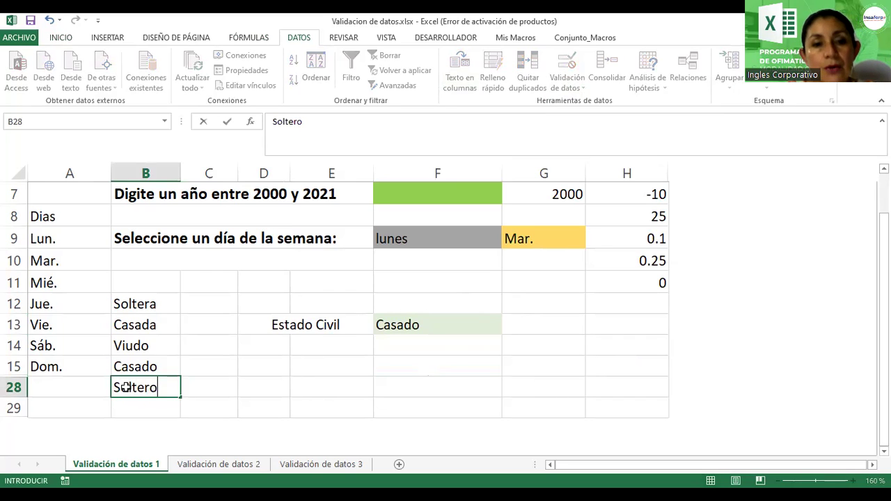
{"action": "key", "text": "Return"}
{"action": "type", "text": "CAs"}
{"action": "key", "text": "BackSpace"}
{"action": "key", "text": "BackSpace"}
{"action": "type", "text": "asado"}
{"action": "key", "text": "BackSpace"}
{"action": "key", "text": "BackSpace"}
{"action": "key", "text": "BackSpace"}
{"action": "type", "text": "V"}
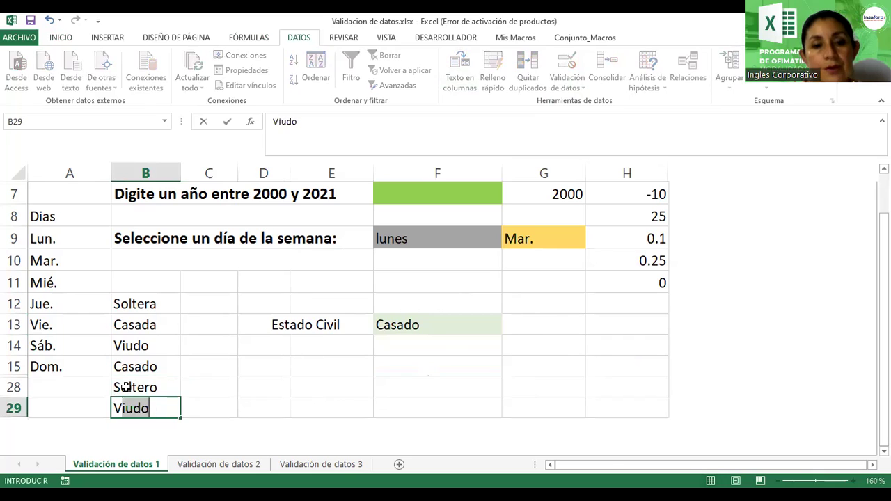
{"action": "key", "text": "BackSpace"}
{"action": "key", "text": "BackSpace"}
{"action": "type", "text": "Casa"}
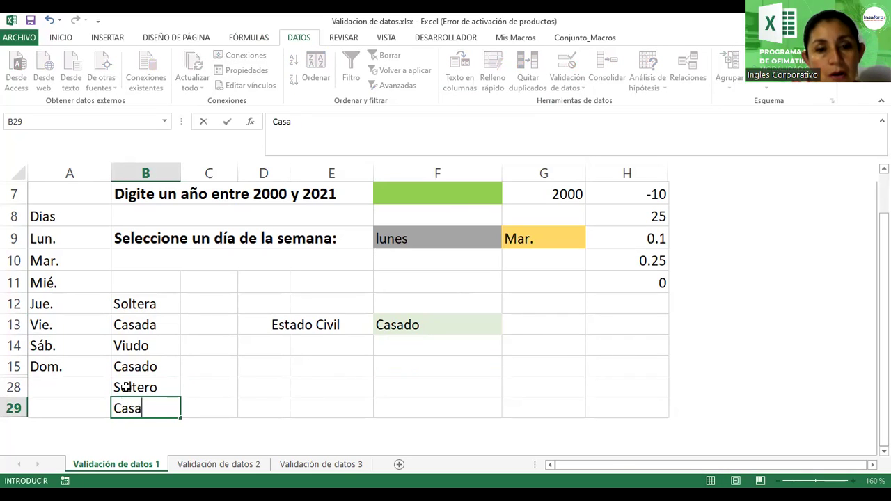
{"action": "type", "text": "do"}
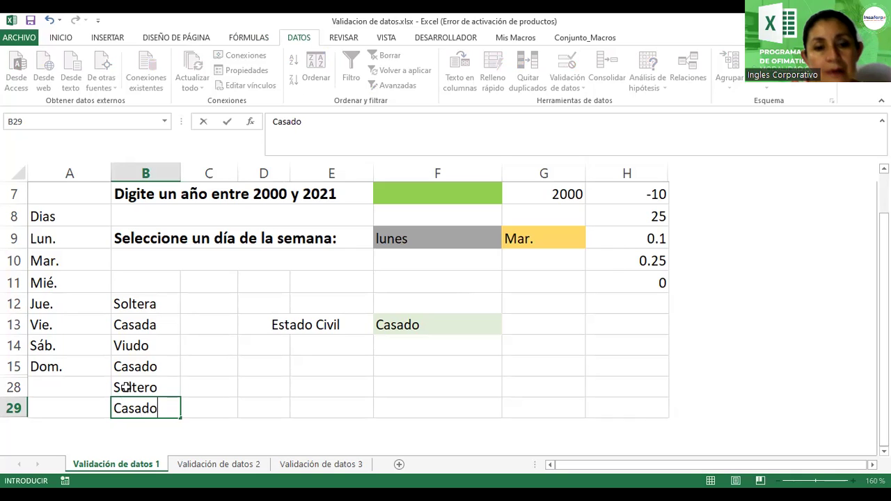
{"action": "key", "text": "Return"}
{"action": "left_click", "coordinate": [246, 465]}
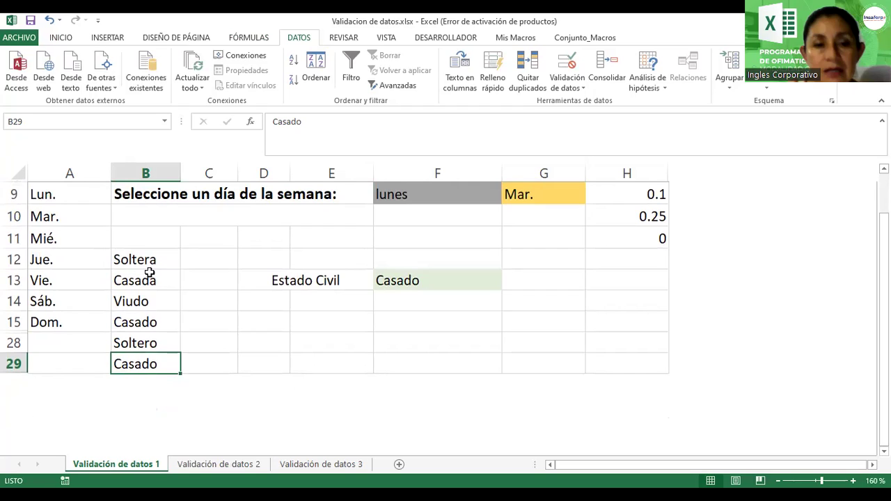
{"action": "left_click", "coordinate": [152, 263]}
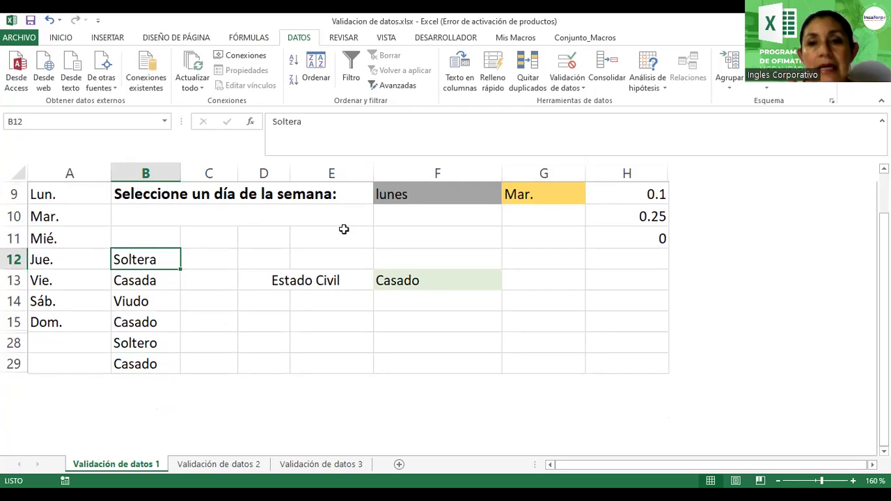
{"action": "left_click", "coordinate": [164, 124]}
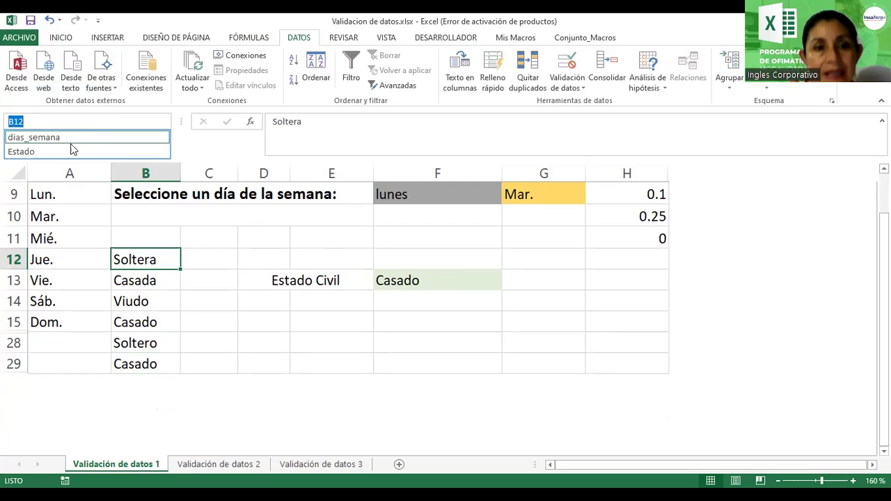
{"action": "left_click", "coordinate": [50, 152]}
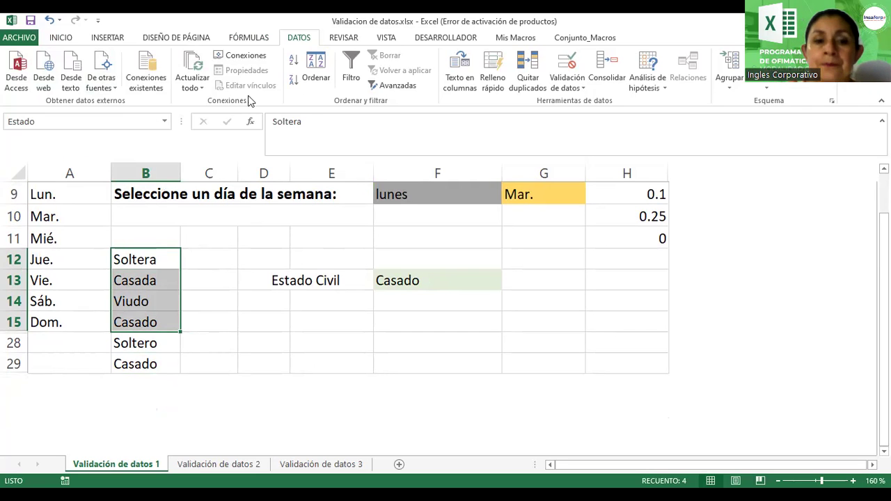
{"action": "left_click", "coordinate": [438, 279]}
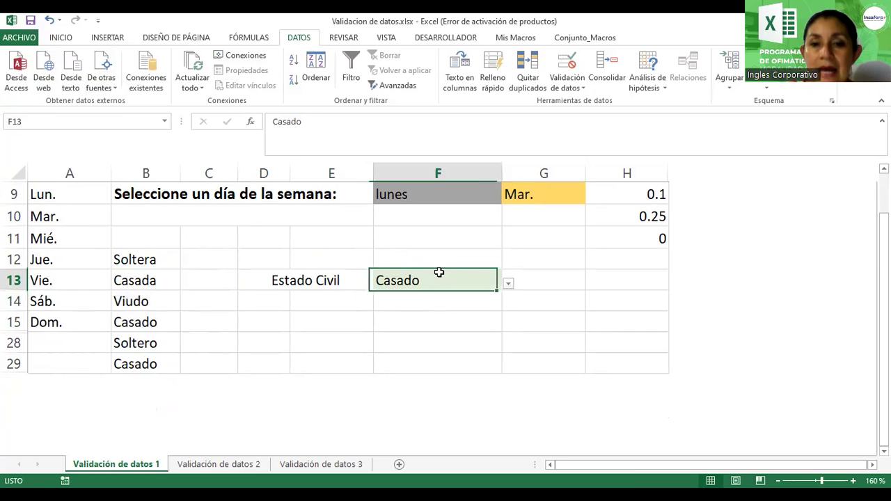
{"action": "left_click", "coordinate": [510, 286]}
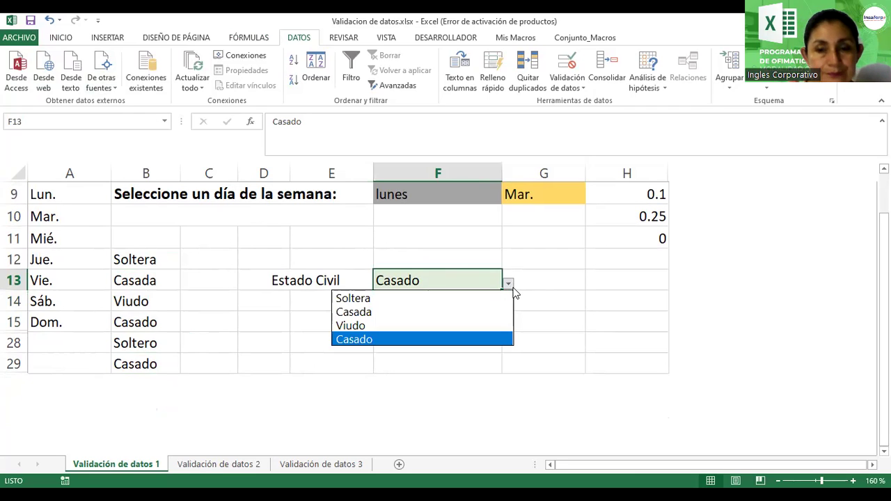
{"action": "key", "text": "Escape"}
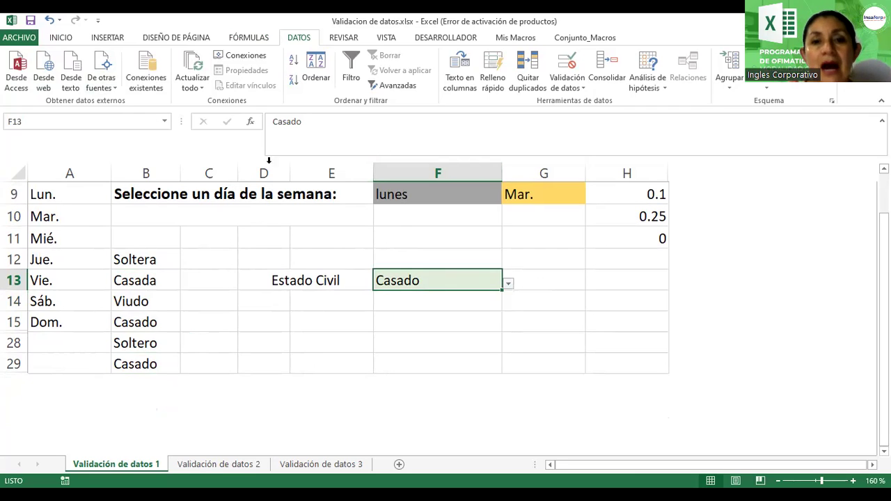
Step: Open the Name Manager from Fórmulas and start editing the Estado name
{"action": "left_click", "coordinate": [243, 36]}
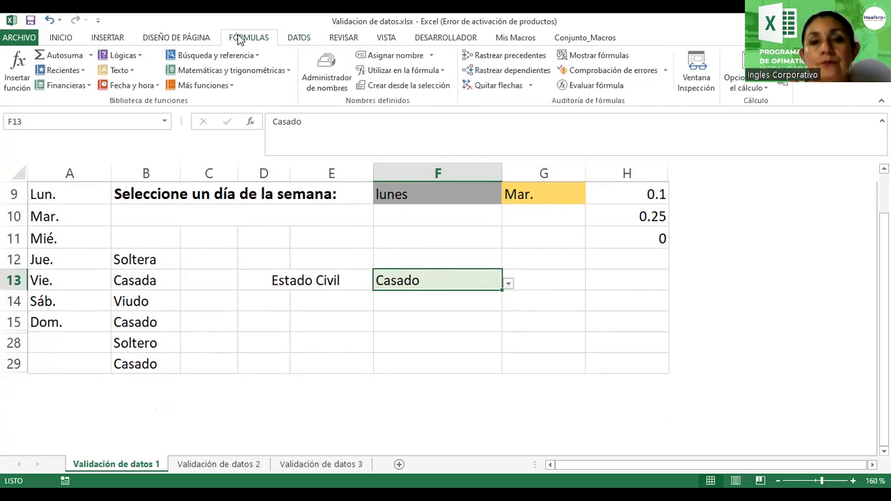
{"action": "left_click", "coordinate": [335, 79]}
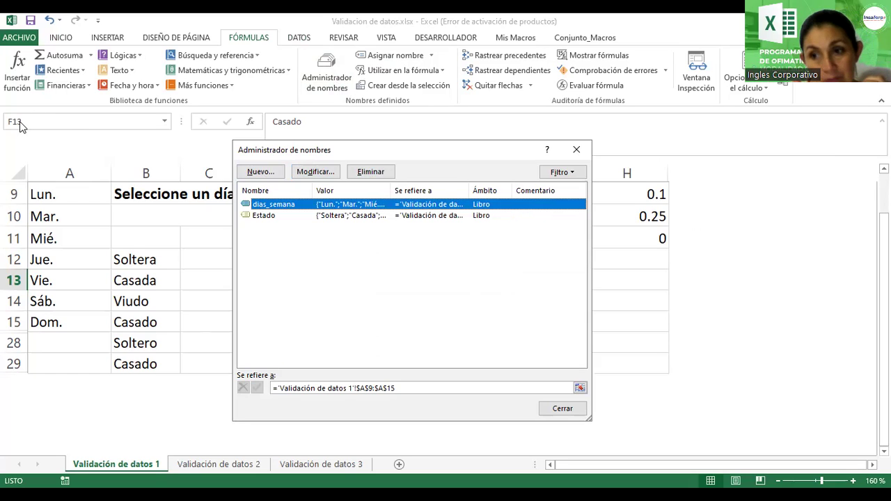
{"action": "left_click", "coordinate": [271, 219]}
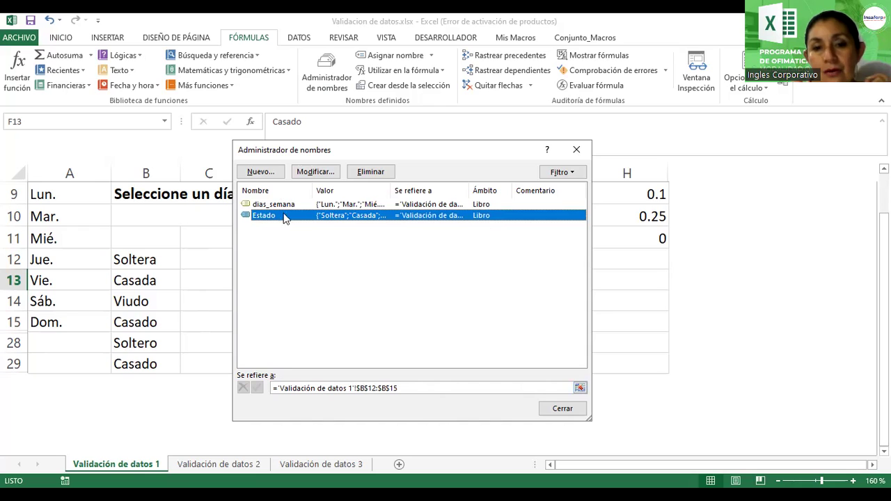
{"action": "left_click", "coordinate": [304, 172]}
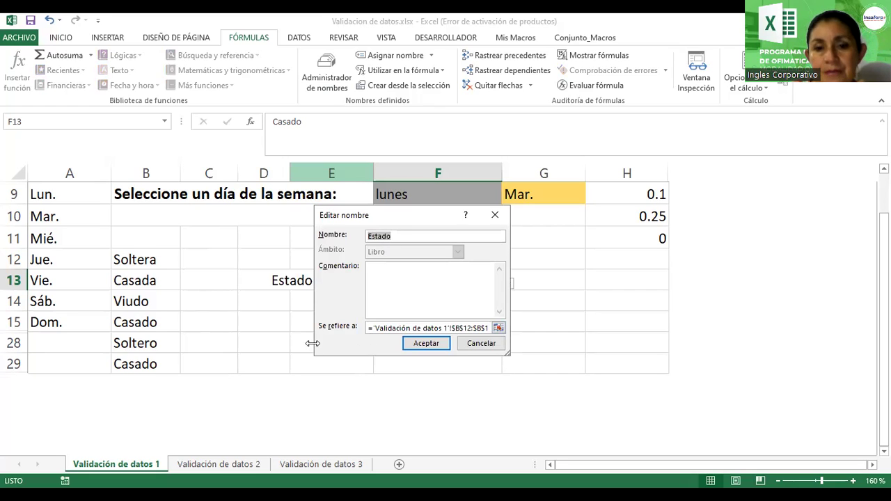
Step: Extend Estado's reference to B12:B29, confirm, and close the Name Manager
{"action": "left_click", "coordinate": [499, 329]}
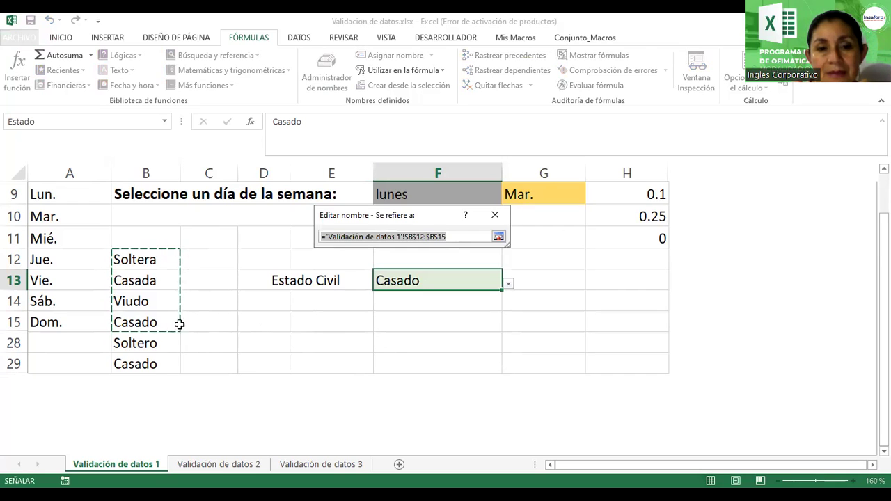
{"action": "left_click_drag", "start_coordinate": [158, 257], "coordinate": [154, 286]}
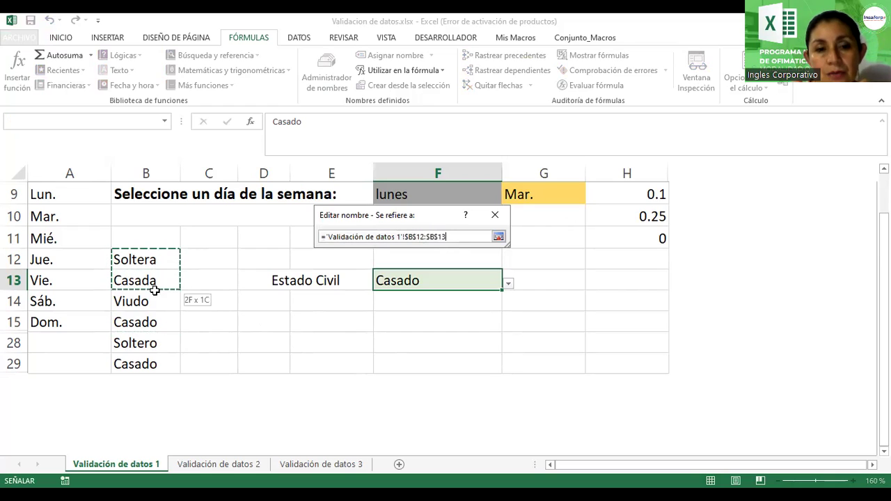
{"action": "left_click_drag", "start_coordinate": [148, 350], "coordinate": [149, 364]}
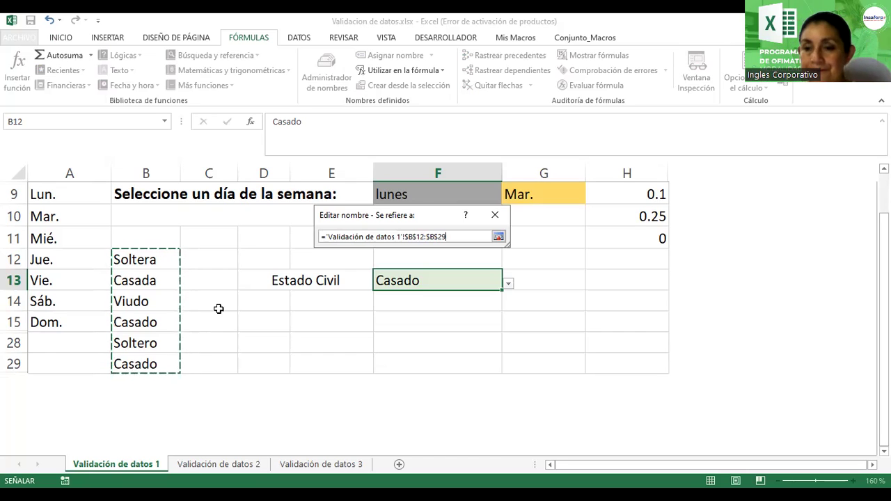
{"action": "left_click", "coordinate": [499, 238]}
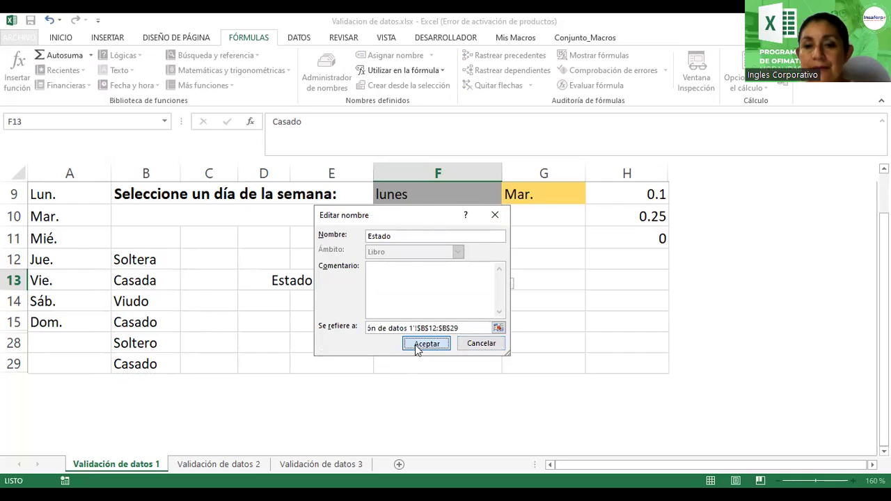
{"action": "left_click", "coordinate": [427, 345]}
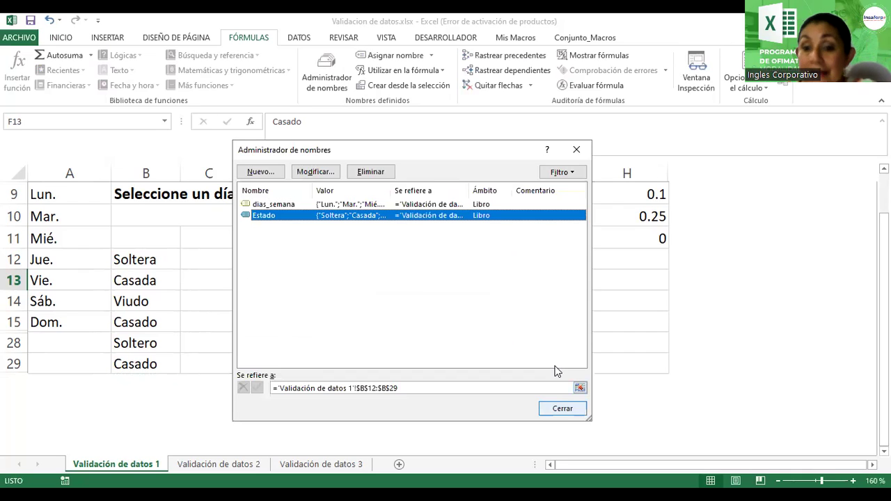
{"action": "key", "text": "Tab"}
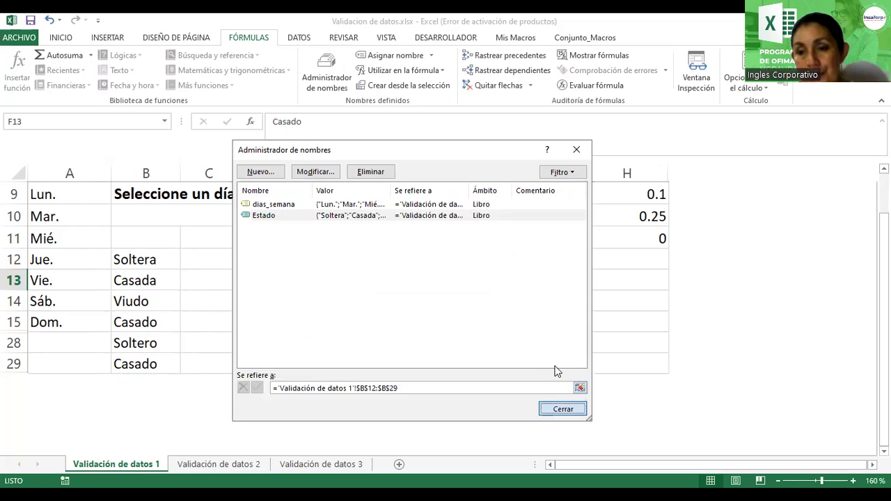
{"action": "key", "text": "Return"}
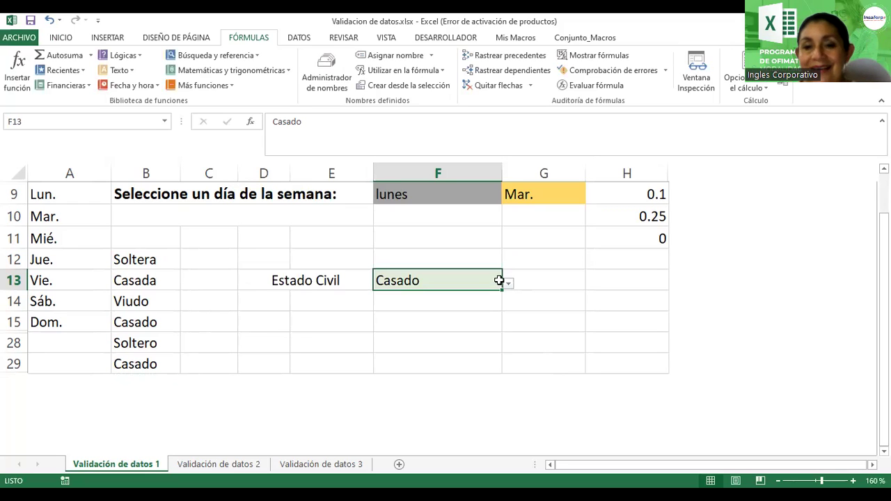
Step: Try Casado and Soltera in F13's status dropdown, then leave F13 on Viudo
{"action": "left_click", "coordinate": [507, 282]}
{"action": "scroll", "coordinate": [506, 323], "scroll_direction": "up", "scroll_amount": 3}
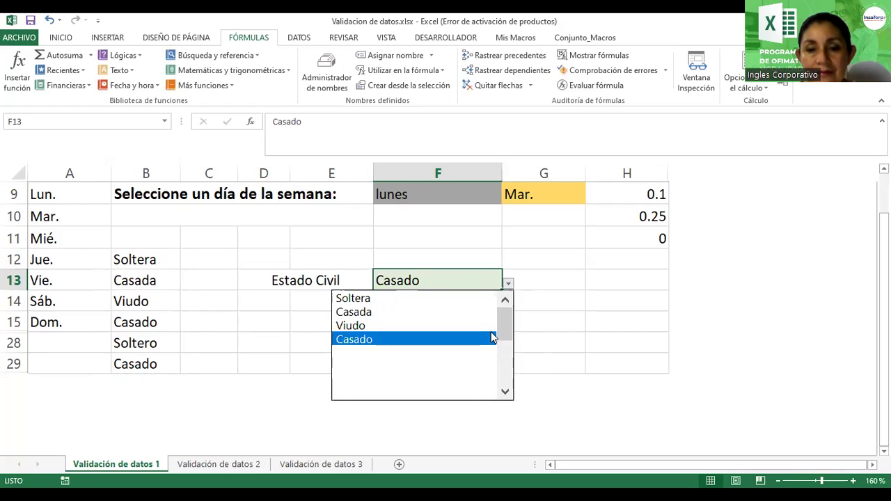
{"action": "left_click", "coordinate": [492, 338]}
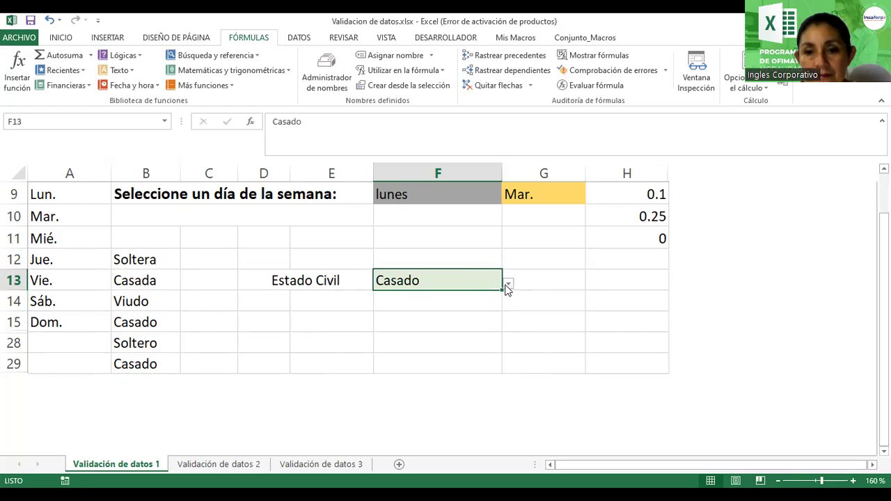
{"action": "left_click", "coordinate": [507, 284]}
{"action": "left_click_drag", "start_coordinate": [501, 350], "coordinate": [501, 305]}
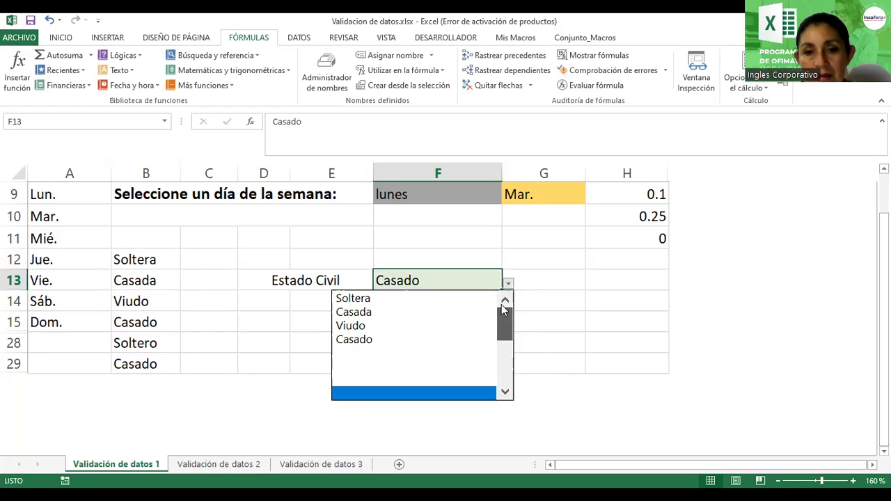
{"action": "left_click", "coordinate": [364, 298]}
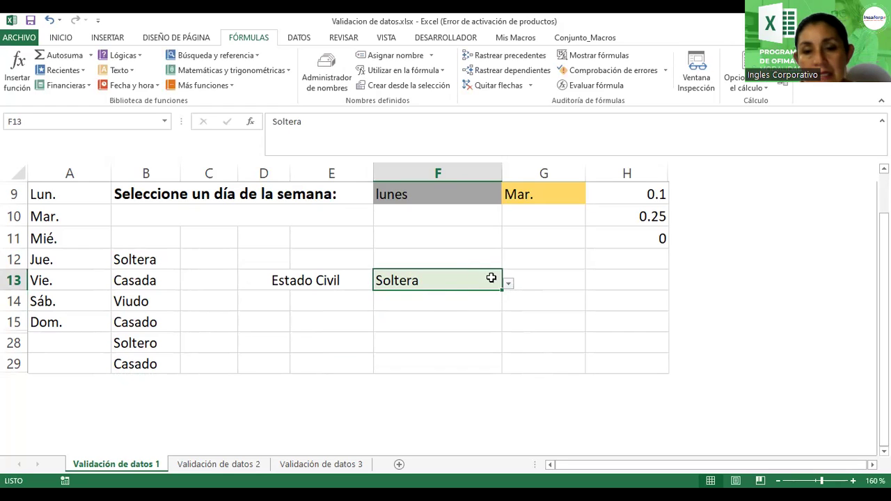
{"action": "left_click", "coordinate": [508, 283]}
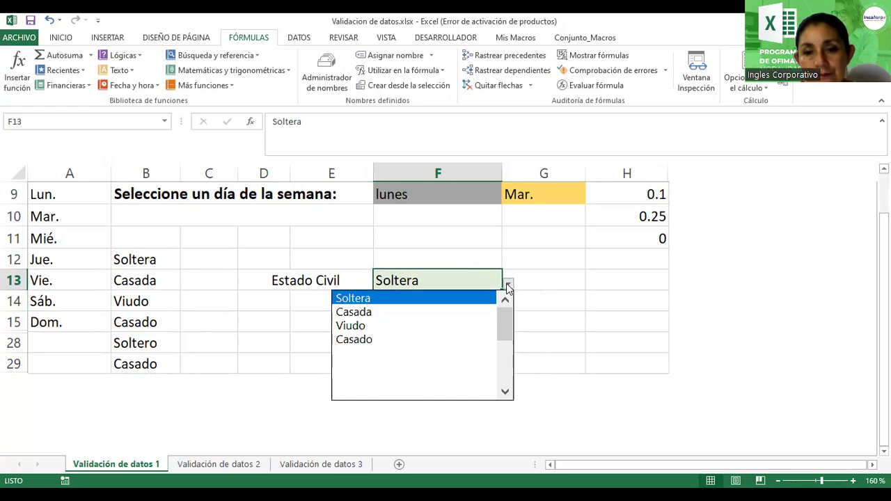
{"action": "left_click", "coordinate": [409, 327]}
{"action": "left_click", "coordinate": [317, 282]}
{"action": "left_click", "coordinate": [296, 303]}
{"action": "left_click", "coordinate": [247, 316]}
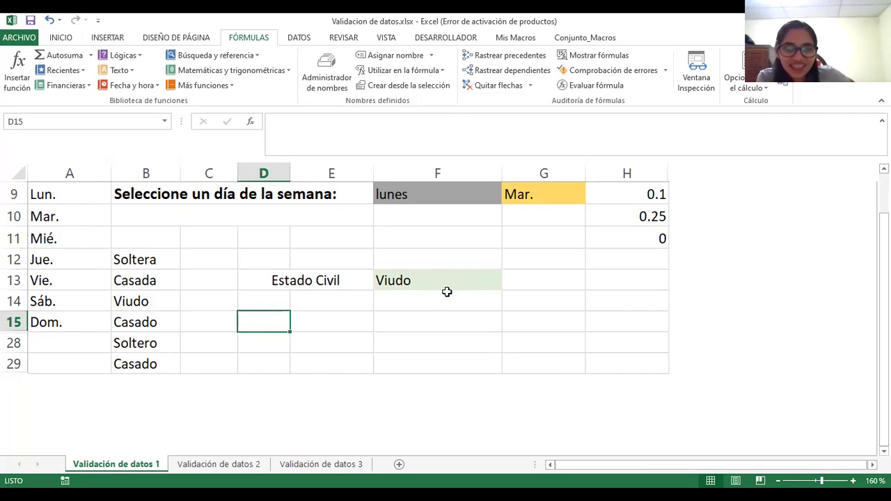
Step: Set the weekday cell G9 to Jue. from its dropdown
{"action": "left_click", "coordinate": [526, 192]}
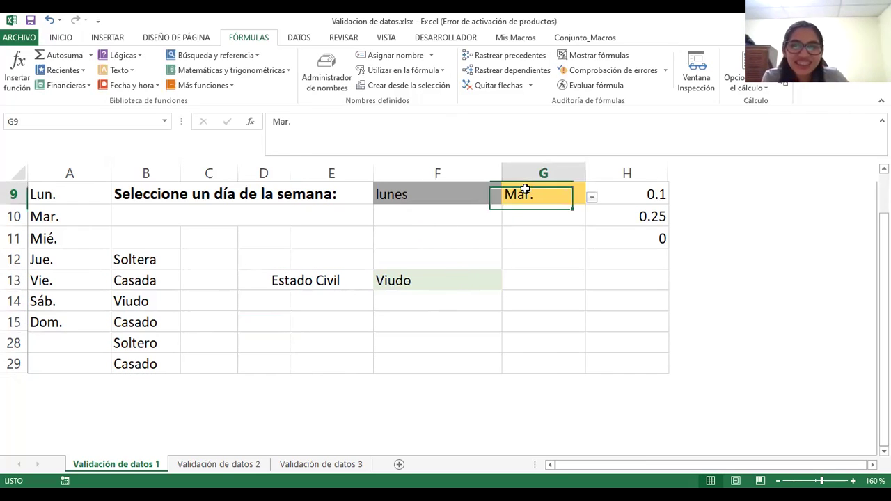
{"action": "left_click", "coordinate": [592, 198]}
{"action": "left_click", "coordinate": [491, 255]}
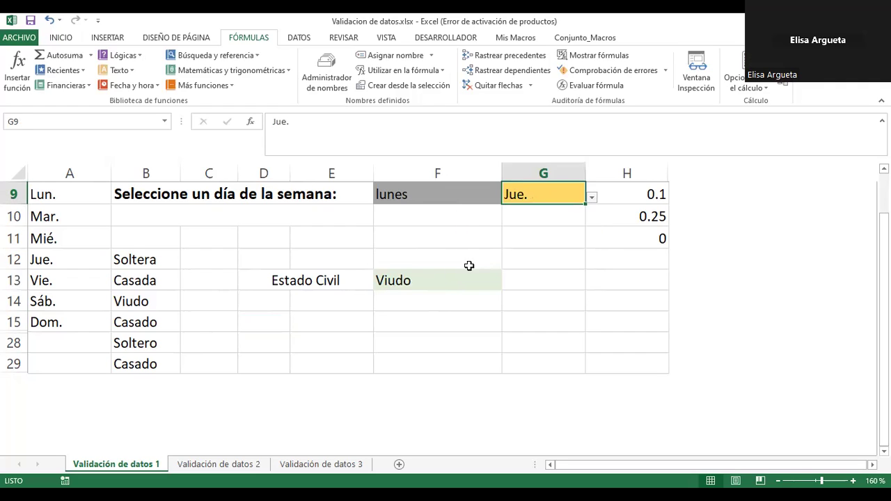
{"action": "left_click", "coordinate": [243, 298]}
Step: Scroll F13's status list past the blank gaps to Soltero and Casado without choosing
{"action": "left_click", "coordinate": [444, 279]}
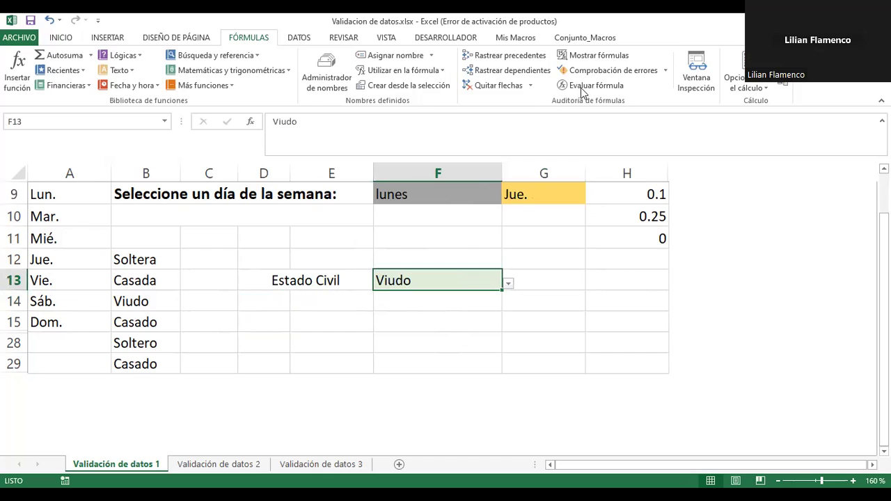
{"action": "left_click", "coordinate": [64, 39]}
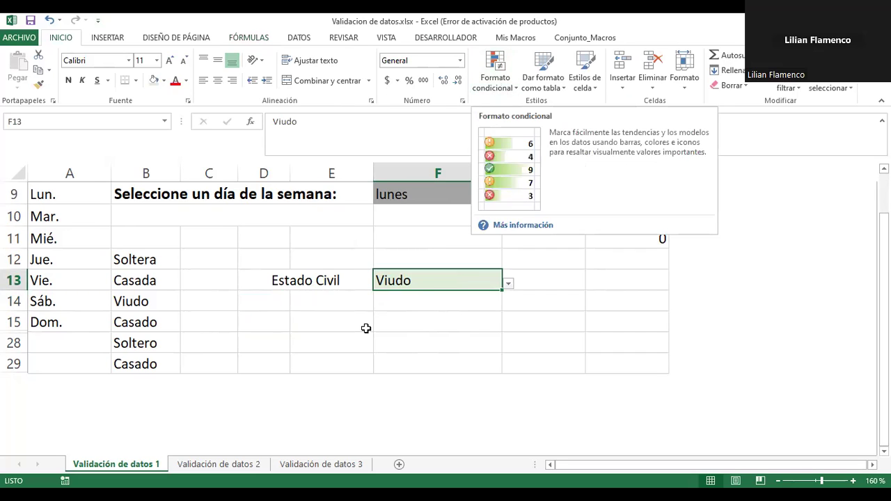
{"action": "left_click", "coordinate": [225, 306]}
{"action": "left_click", "coordinate": [484, 273]}
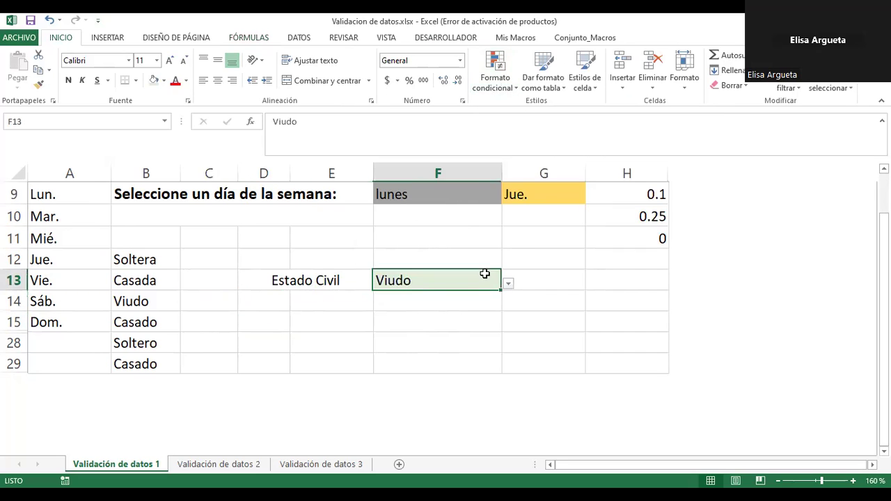
{"action": "left_click", "coordinate": [508, 284]}
{"action": "left_click_drag", "start_coordinate": [506, 327], "coordinate": [509, 304]}
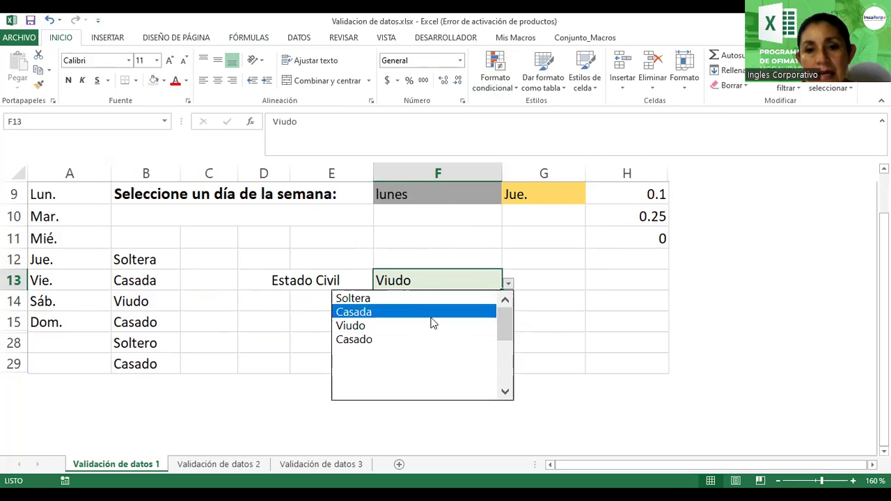
{"action": "left_click_drag", "start_coordinate": [507, 315], "coordinate": [507, 374]}
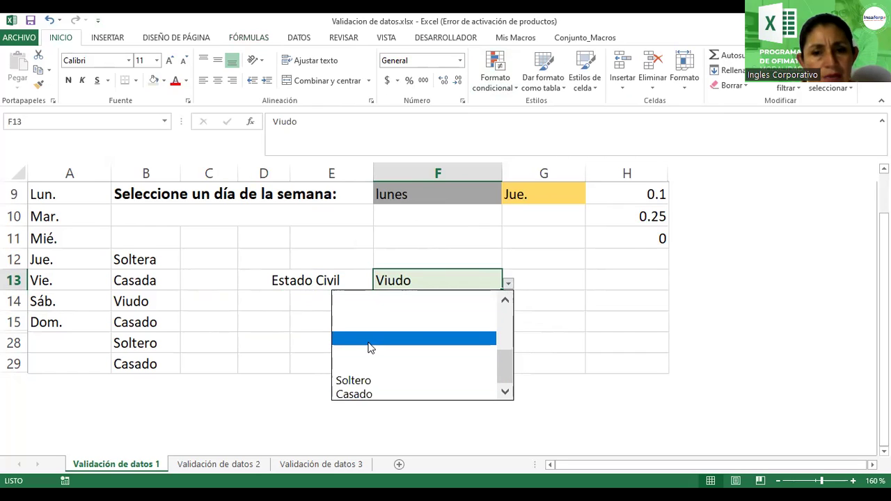
{"action": "key", "text": "Escape"}
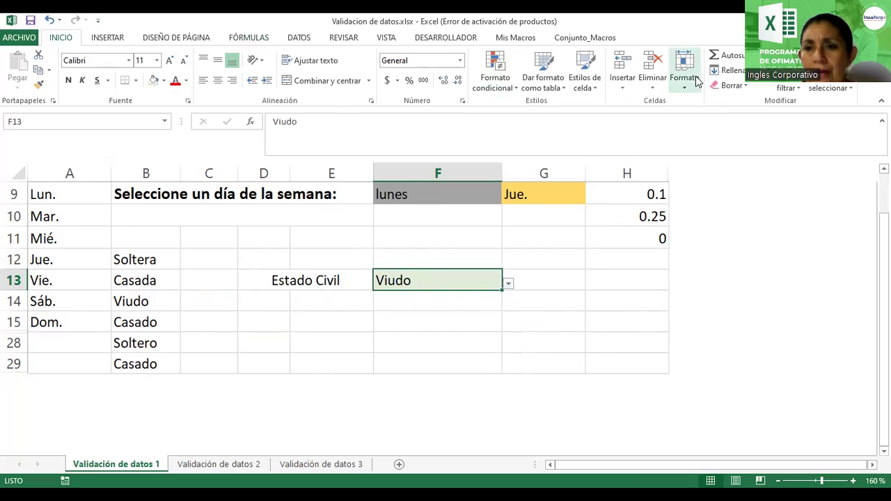
Step: Review F13's data validation source =Estado and cancel without changes
{"action": "left_click", "coordinate": [295, 39]}
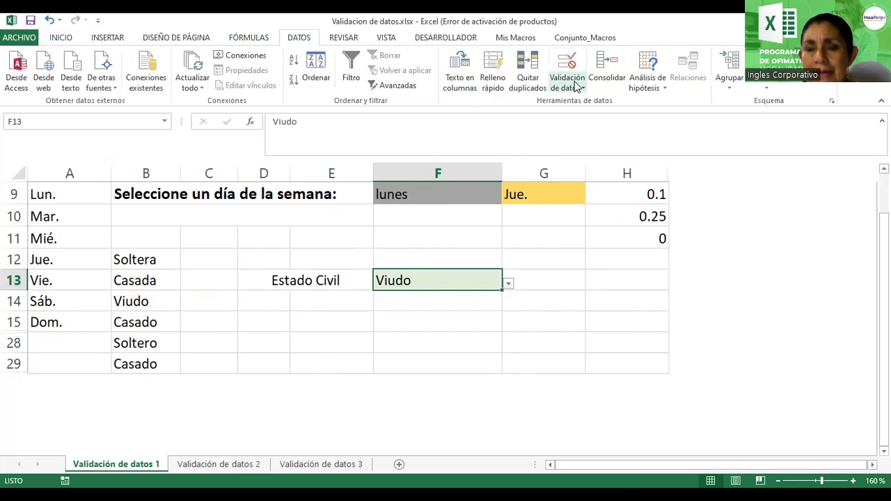
{"action": "left_click", "coordinate": [577, 87]}
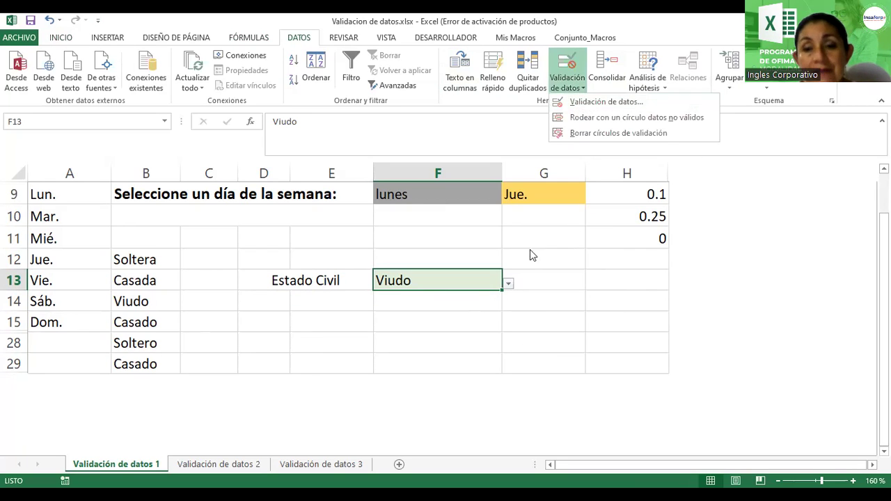
{"action": "left_click", "coordinate": [591, 102]}
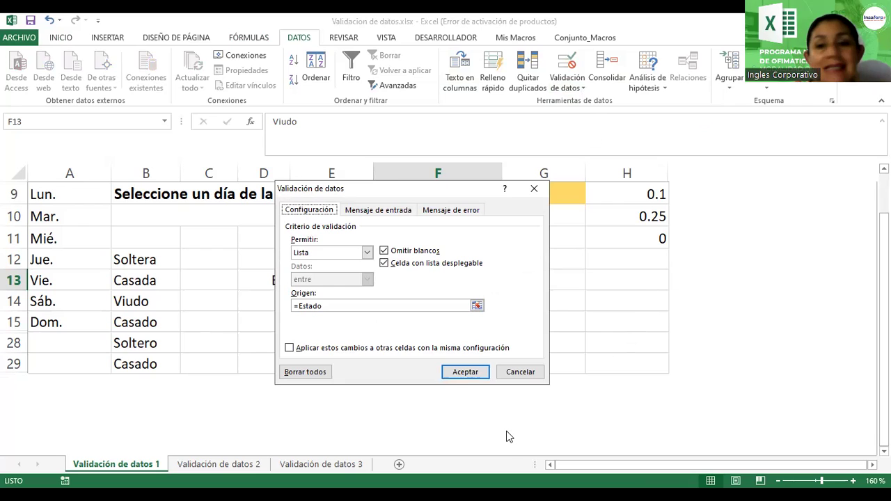
{"action": "key", "text": "shift+Tab"}
{"action": "key", "text": "Return"}
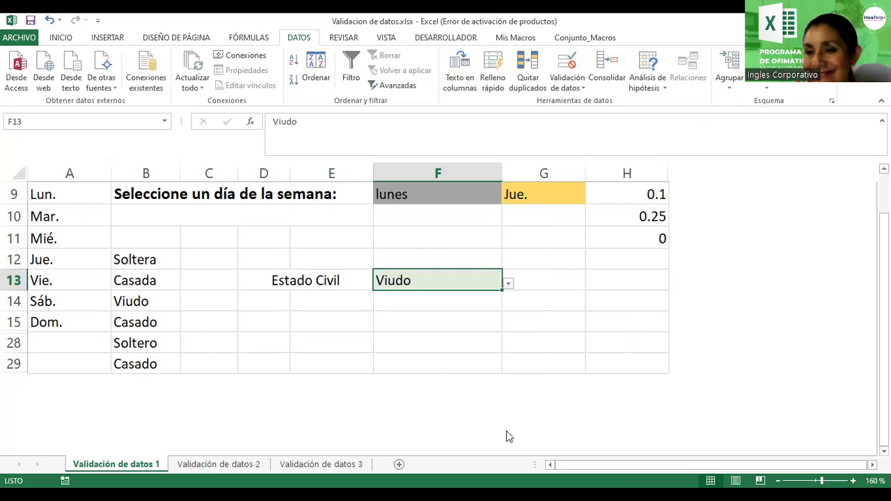
Step: Unhide rows 26 (Jue.) and 27 (Vie.) by double-clicking the row header borders
{"action": "double_click", "coordinate": [18, 333]}
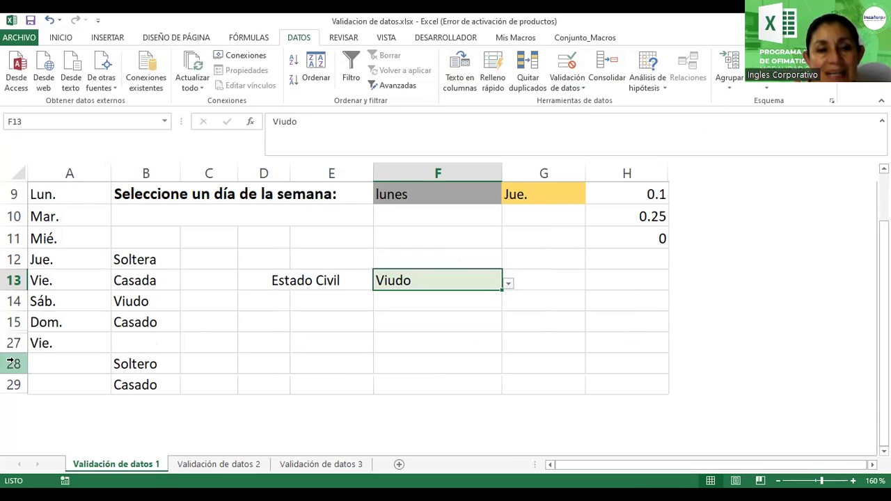
{"action": "double_click", "coordinate": [11, 334]}
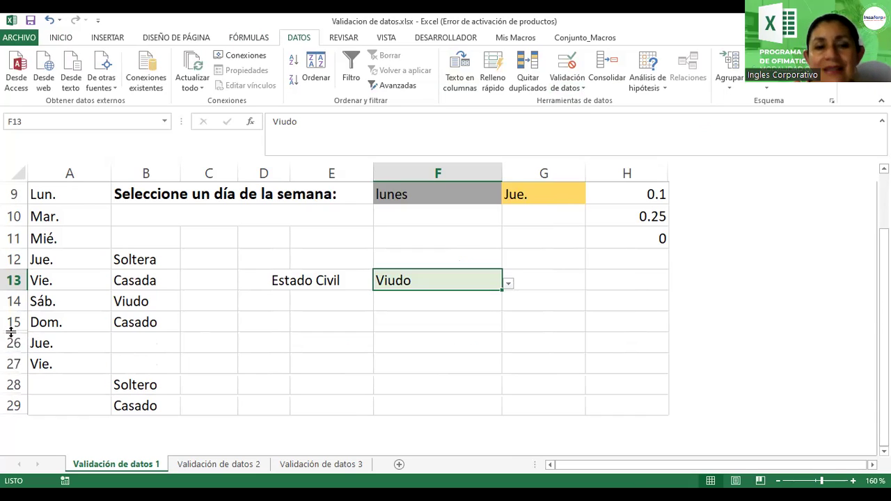
{"action": "left_click", "coordinate": [149, 323]}
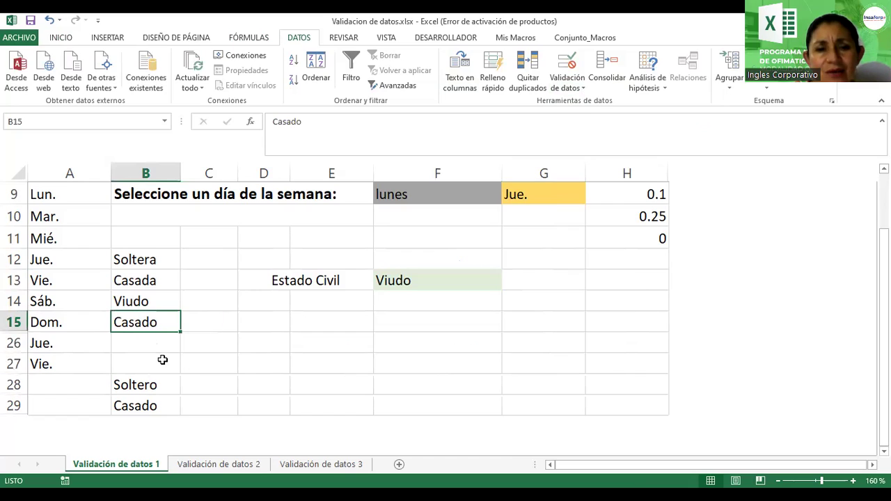
{"action": "left_click", "coordinate": [144, 242]}
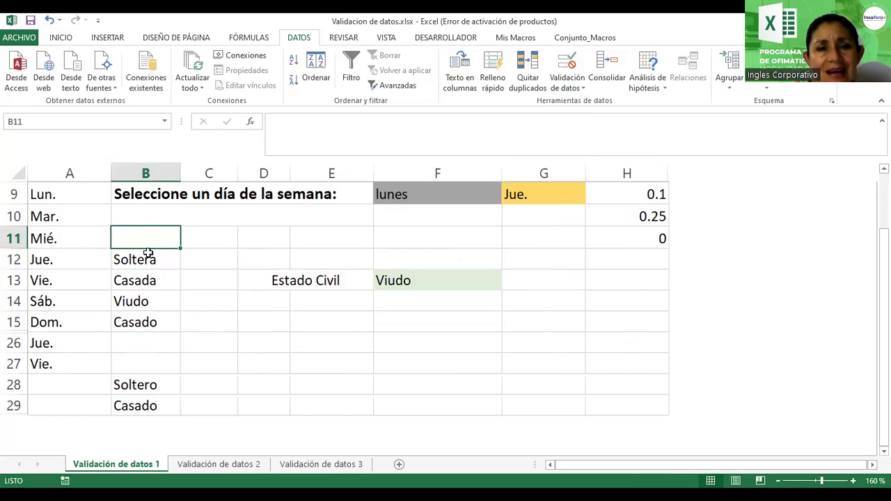
Step: Move Soltero from B28 to B11 and Casado from B29 to C11, after a merged-cell error
{"action": "left_click", "coordinate": [167, 377]}
{"action": "key", "text": "shift+Down"}
{"action": "left_click_drag", "start_coordinate": [165, 368], "coordinate": [169, 213]}
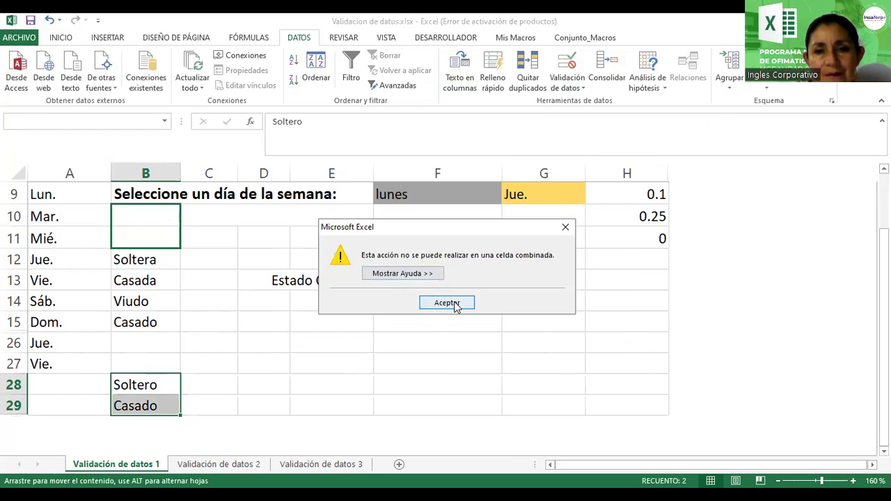
{"action": "left_click", "coordinate": [446, 303]}
{"action": "left_click", "coordinate": [176, 376]}
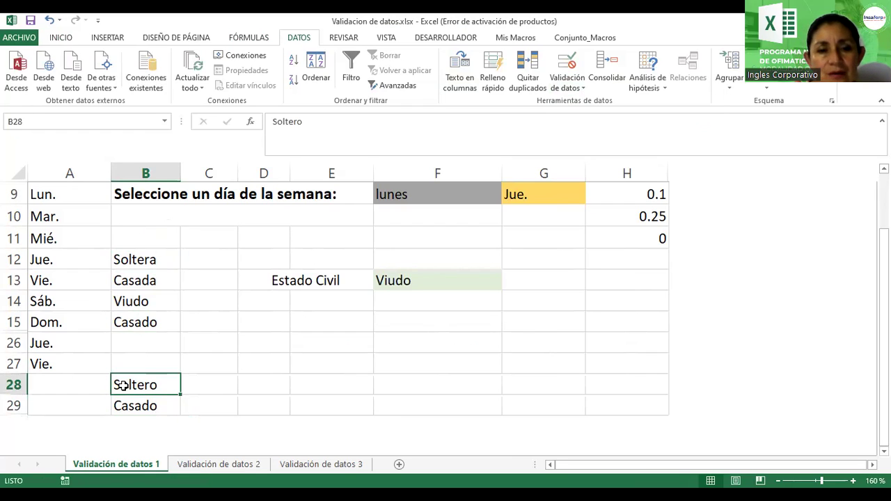
{"action": "left_click_drag", "start_coordinate": [151, 366], "coordinate": [158, 234]}
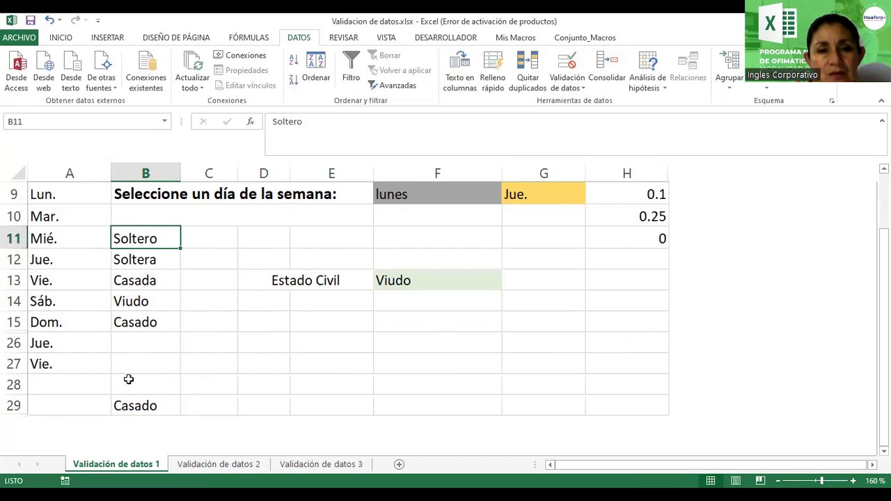
{"action": "left_click", "coordinate": [128, 406]}
{"action": "left_click_drag", "start_coordinate": [128, 413], "coordinate": [203, 248]}
Step: Check F13's marital status list and close it, keeping Viudo
{"action": "left_click", "coordinate": [164, 279]}
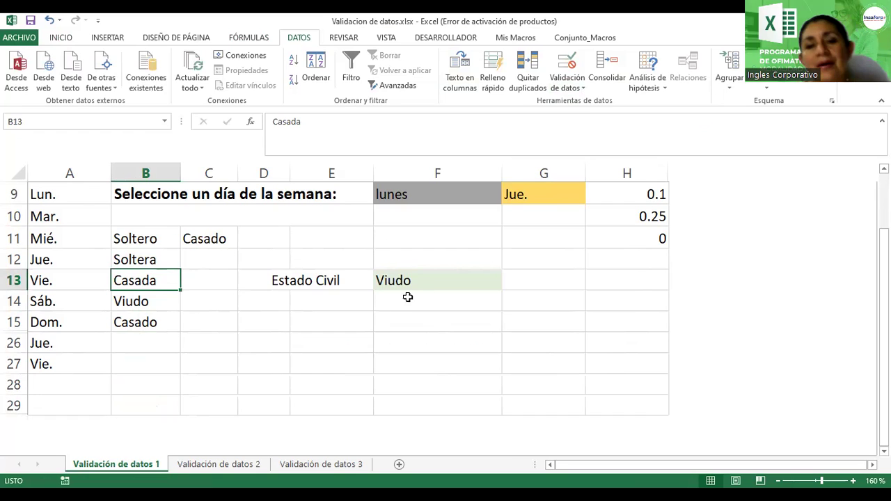
{"action": "left_click", "coordinate": [464, 276]}
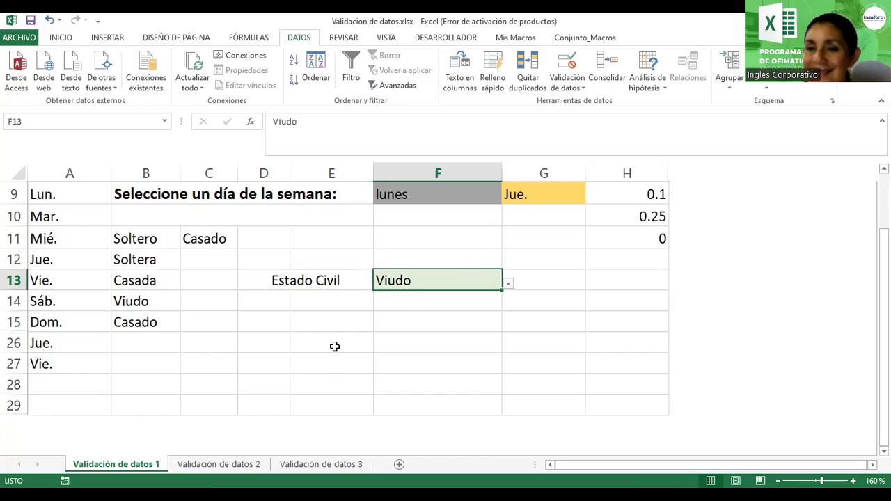
{"action": "left_click", "coordinate": [509, 284]}
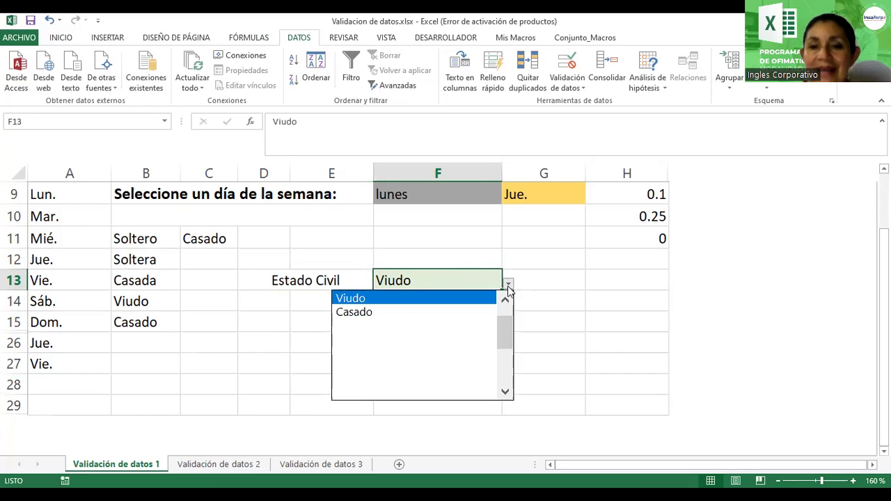
{"action": "left_click", "coordinate": [507, 358]}
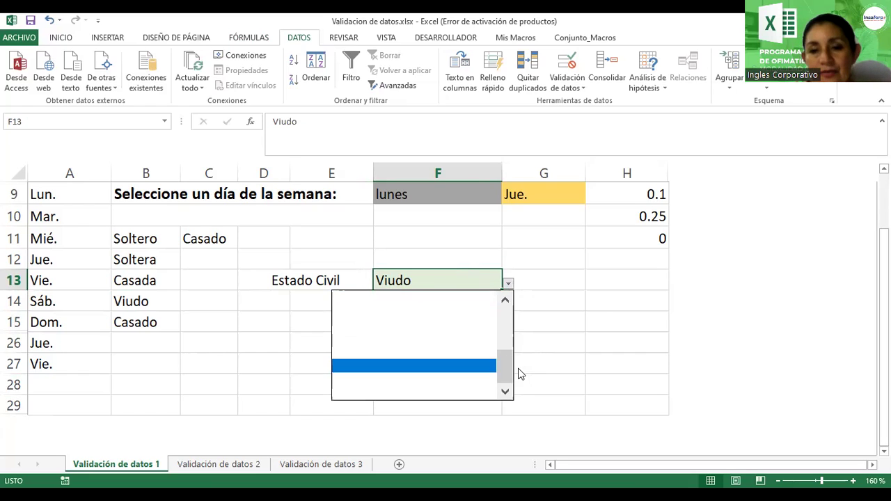
{"action": "left_click", "coordinate": [505, 327]}
{"action": "key", "text": "Escape"}
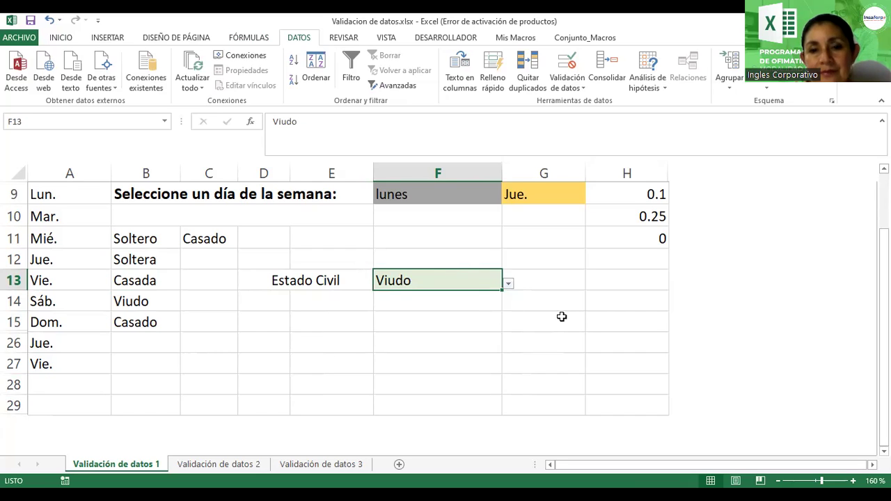
Step: In Name Manager, redefine Estado to refer to B11:B15 plus C11
{"action": "left_click", "coordinate": [574, 89]}
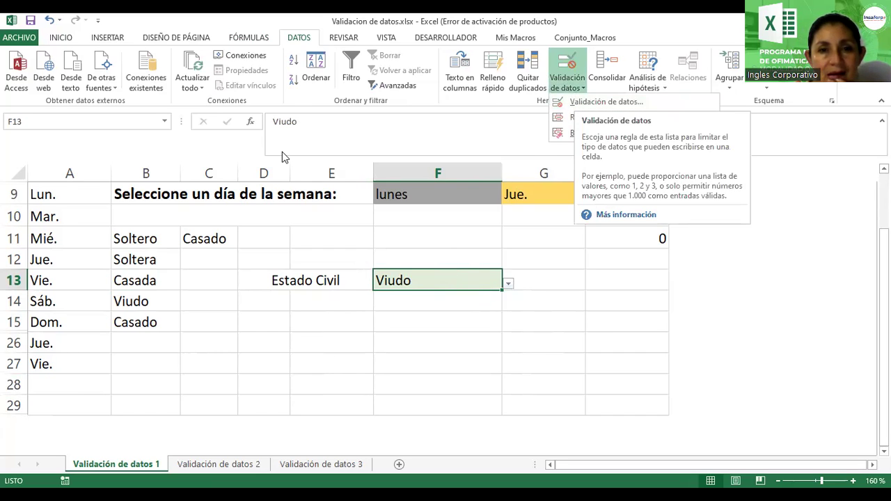
{"action": "left_click", "coordinate": [156, 271]}
{"action": "left_click", "coordinate": [263, 42]}
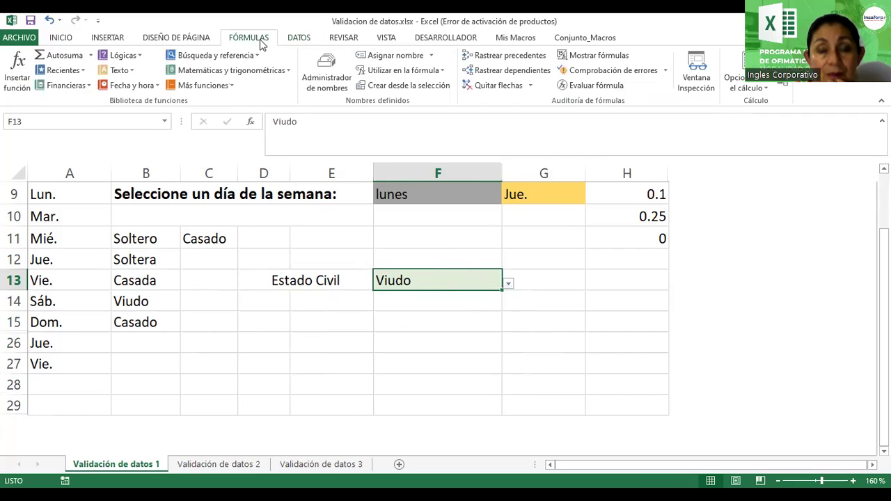
{"action": "left_click", "coordinate": [326, 71]}
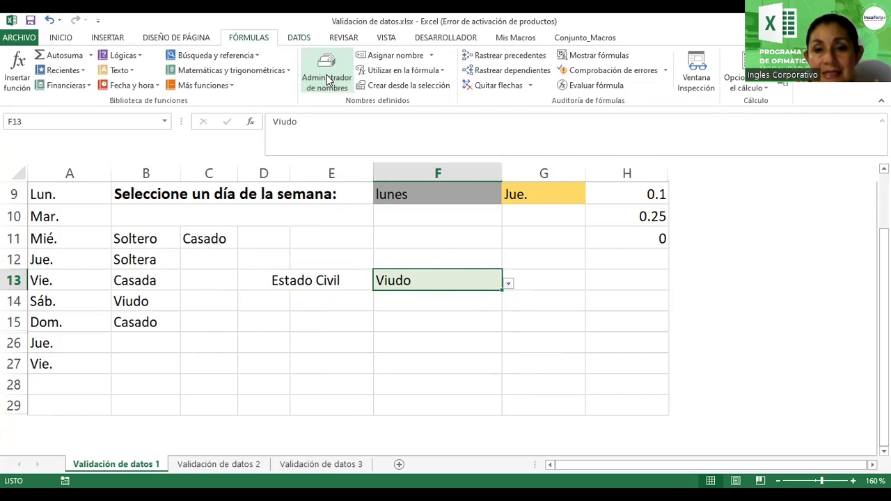
{"action": "left_click", "coordinate": [272, 217]}
{"action": "left_click", "coordinate": [322, 174]}
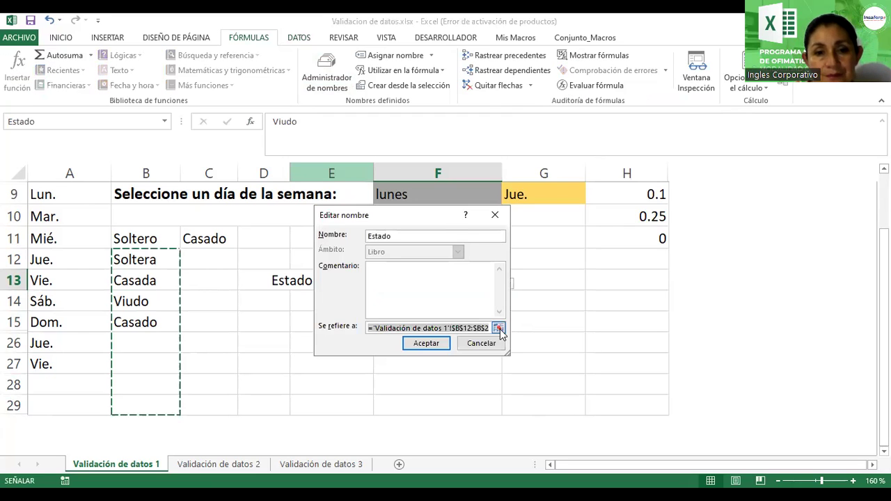
{"action": "left_click", "coordinate": [499, 328]}
{"action": "left_click_drag", "start_coordinate": [136, 236], "coordinate": [143, 272]}
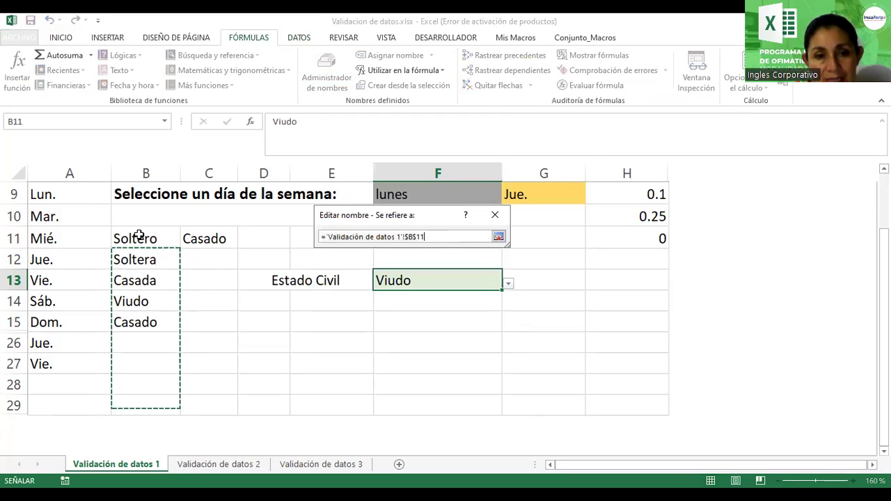
{"action": "left_click_drag", "start_coordinate": [152, 321], "coordinate": [152, 322]}
{"action": "left_click", "coordinate": [209, 238], "text": "ctrl"}
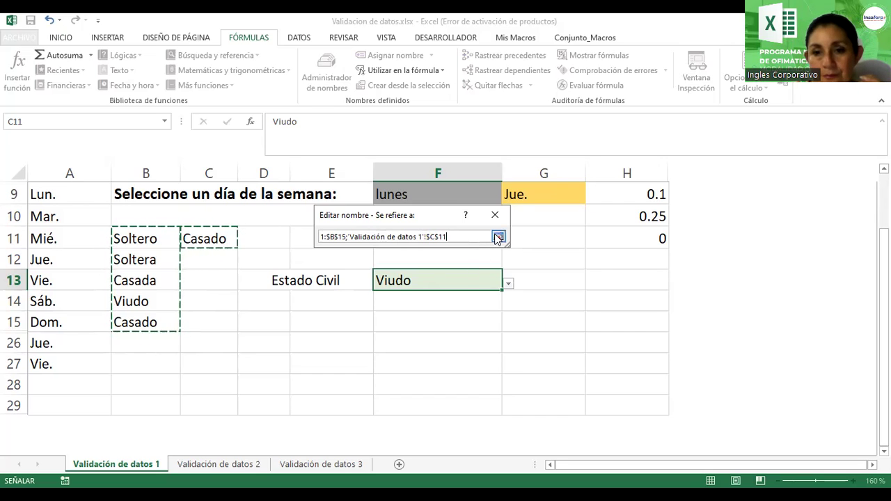
{"action": "left_click", "coordinate": [498, 238]}
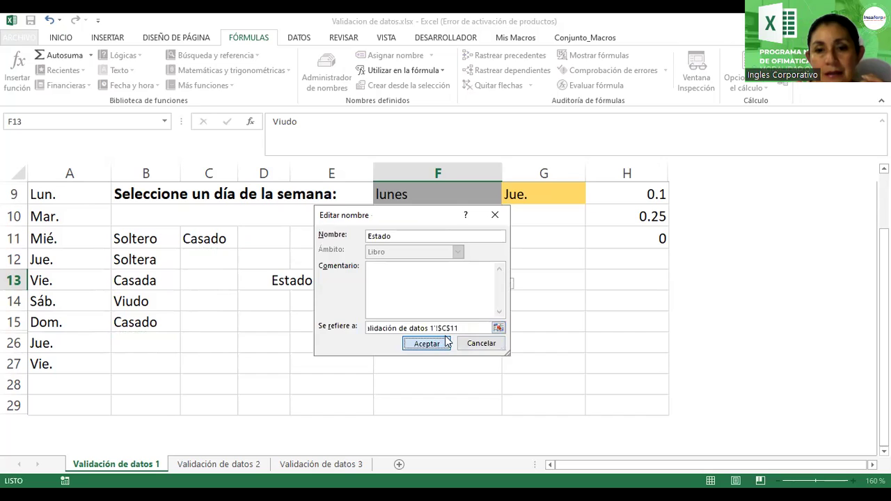
{"action": "left_click", "coordinate": [446, 343]}
Step: Choose Casado in F13 from the updated Estado list, then scroll back to the sheet top
{"action": "key", "text": "Escape"}
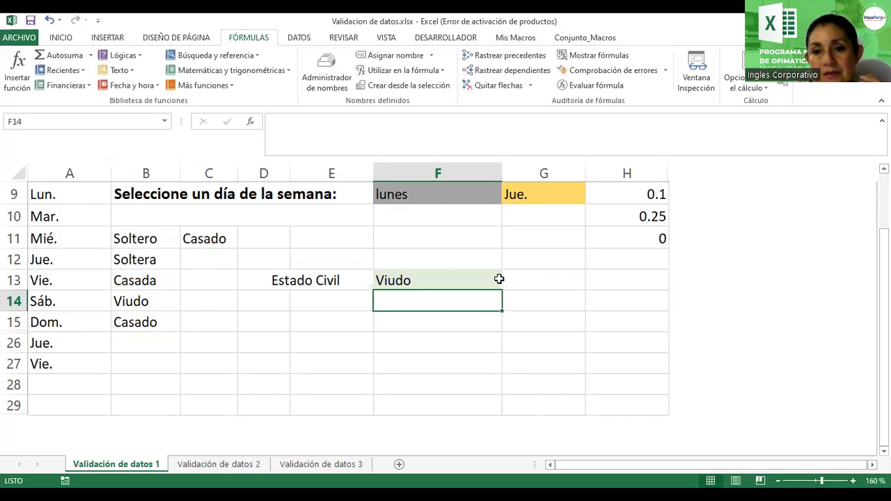
{"action": "left_click", "coordinate": [508, 284]}
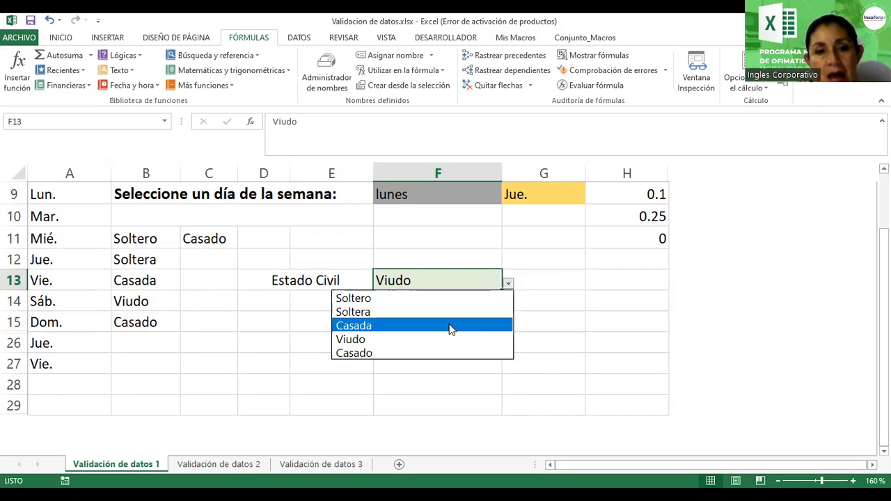
{"action": "left_click", "coordinate": [430, 355]}
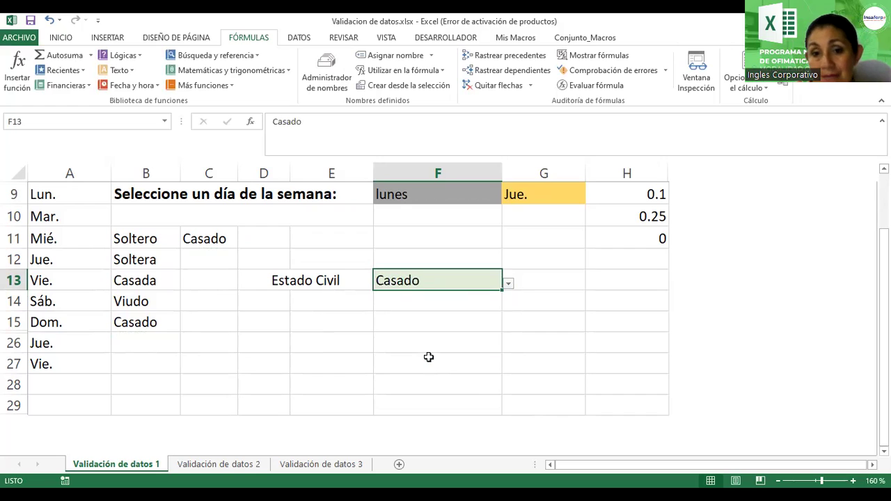
{"action": "left_click", "coordinate": [509, 286]}
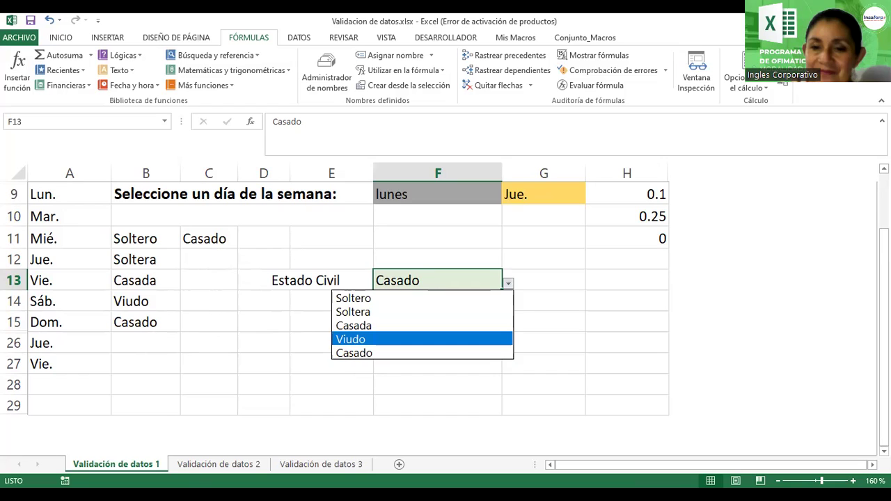
{"action": "key", "text": "Escape"}
{"action": "scroll", "coordinate": [575, 298], "scroll_direction": "up", "scroll_amount": 1}
{"action": "scroll", "coordinate": [575, 298], "scroll_direction": "up", "scroll_amount": 1}
{"action": "scroll", "coordinate": [578, 334], "scroll_direction": "down", "scroll_amount": 2}
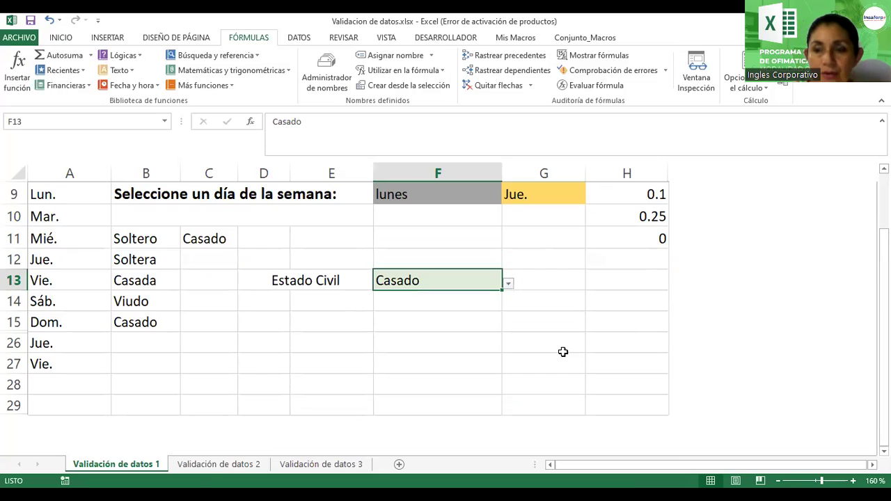
{"action": "scroll", "coordinate": [564, 353], "scroll_direction": "up", "scroll_amount": 2}
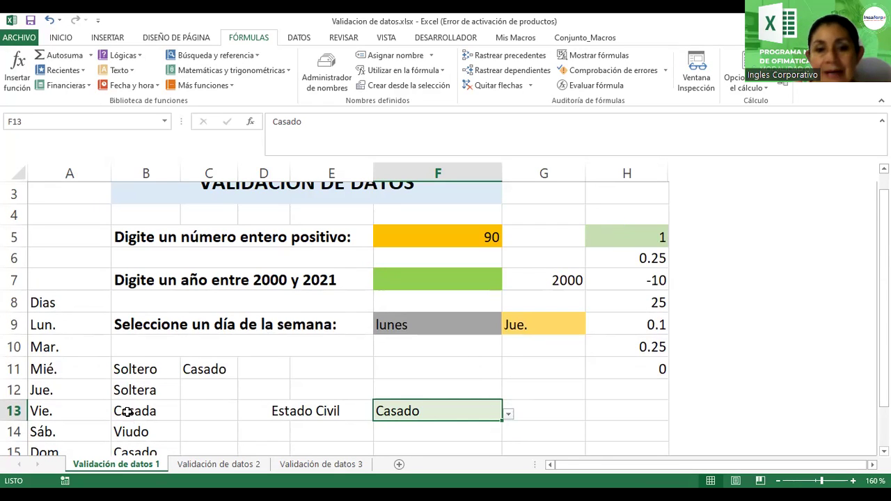
Step: Switch to the Validación de datos 2 sheet and select the Apellido and Nombre cells A8:B16
{"action": "left_click", "coordinate": [243, 464]}
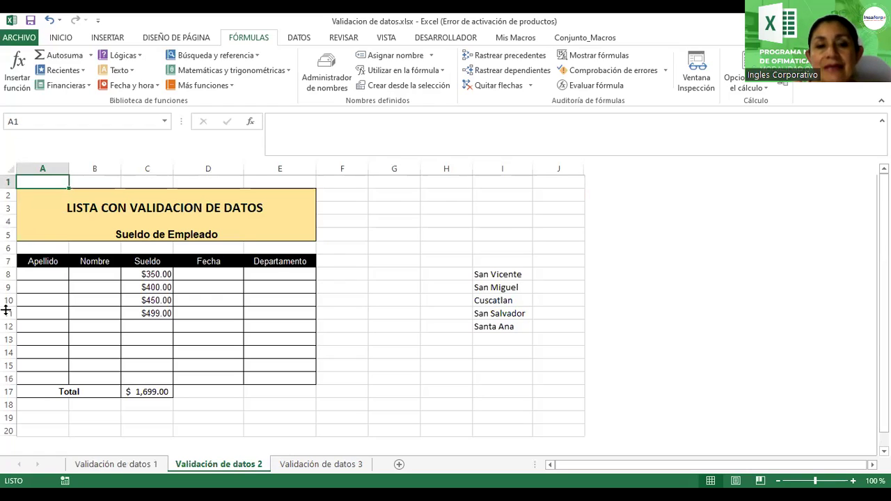
{"action": "left_click", "coordinate": [42, 279]}
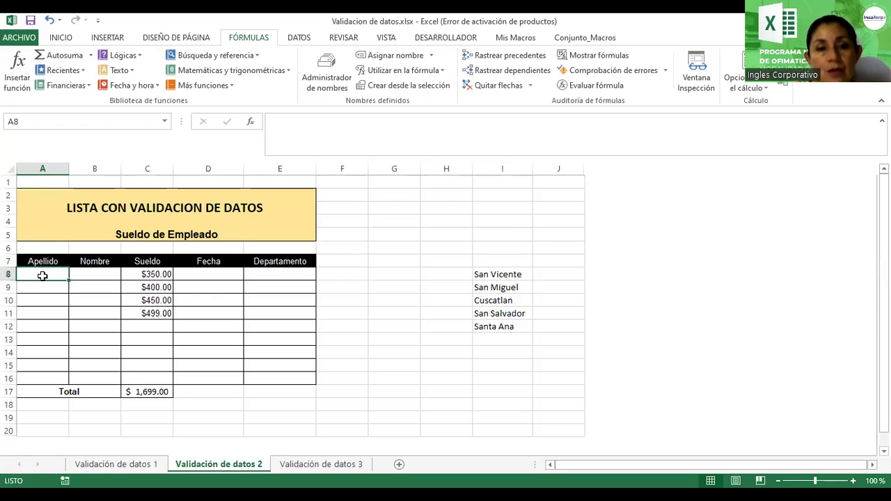
{"action": "left_click_drag", "start_coordinate": [42, 275], "coordinate": [92, 378]}
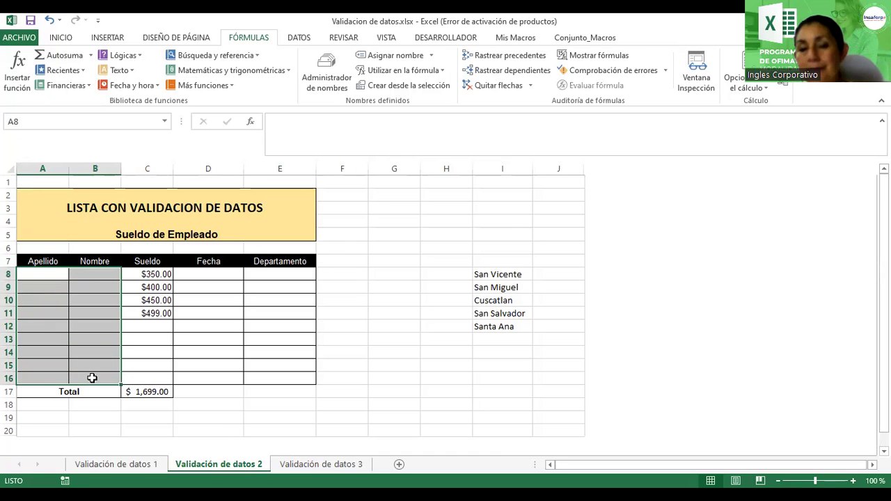
{"action": "scroll", "coordinate": [97, 369], "scroll_direction": "up", "scroll_amount": 4, "text": "ctrl"}
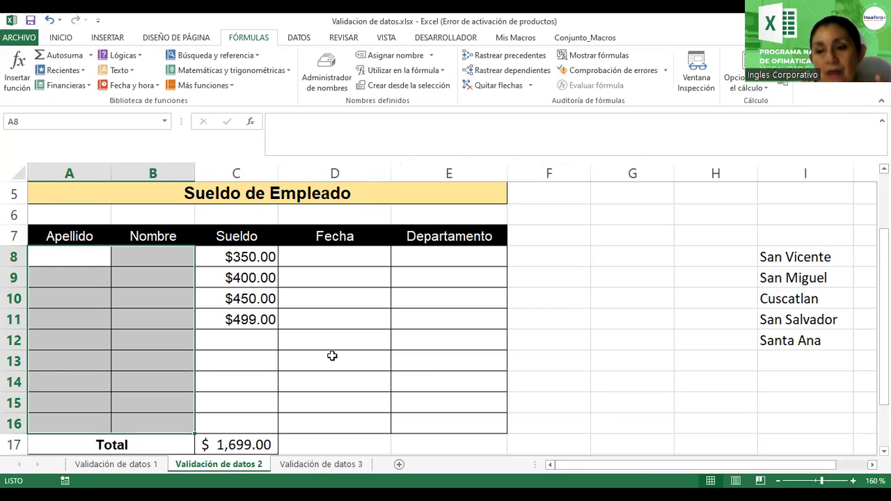
{"action": "left_click", "coordinate": [67, 295]}
{"action": "left_click", "coordinate": [88, 262]}
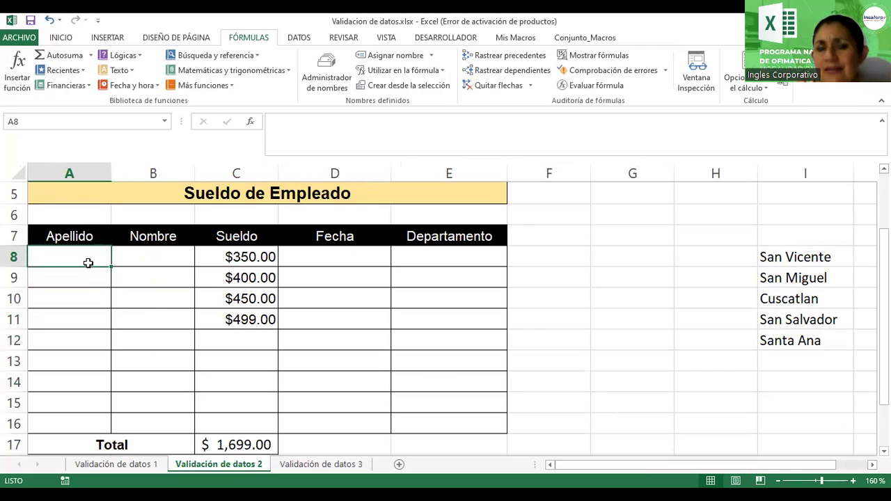
{"action": "key", "text": "Return"}
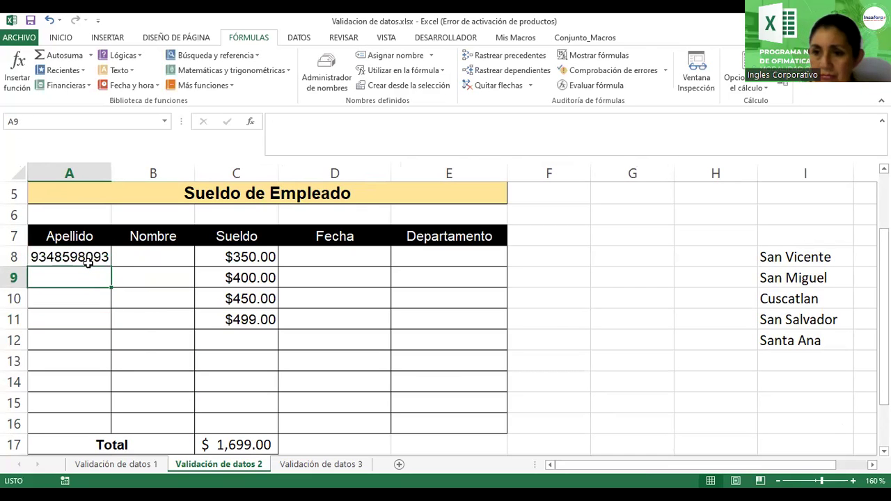
{"action": "key", "text": "Down"}
{"action": "key", "text": "Right"}
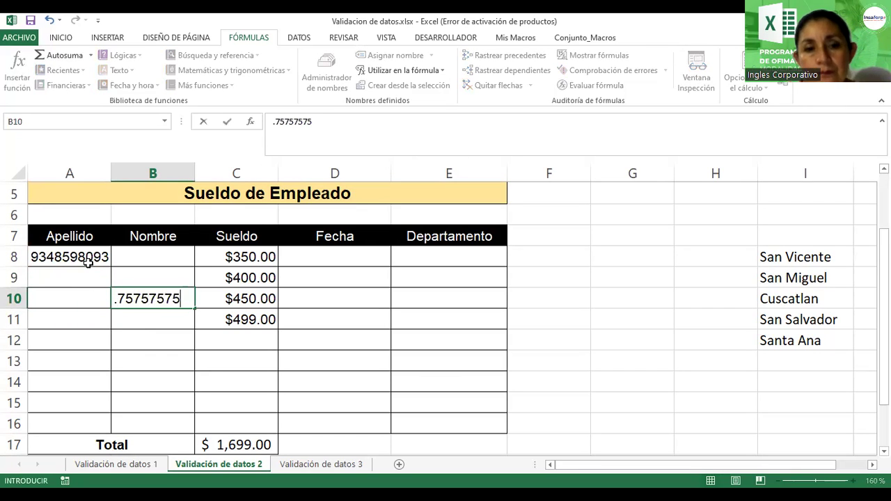
{"action": "key", "text": "Return"}
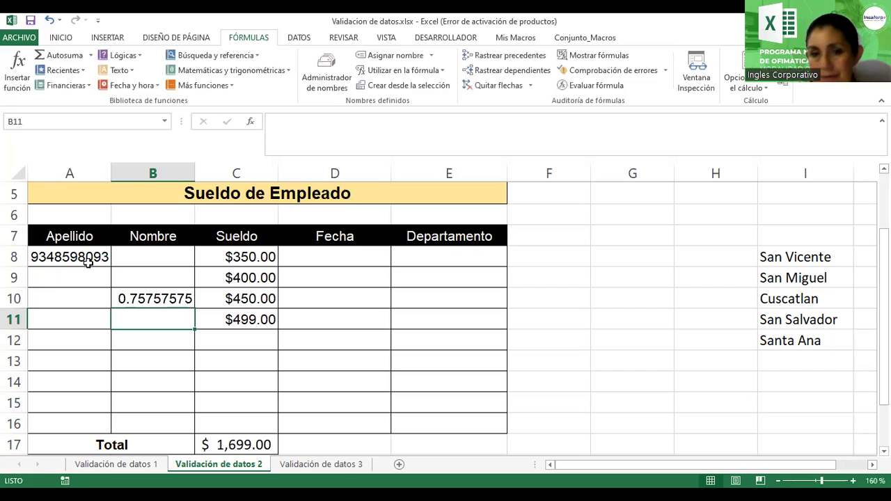
{"action": "key", "text": "Return"}
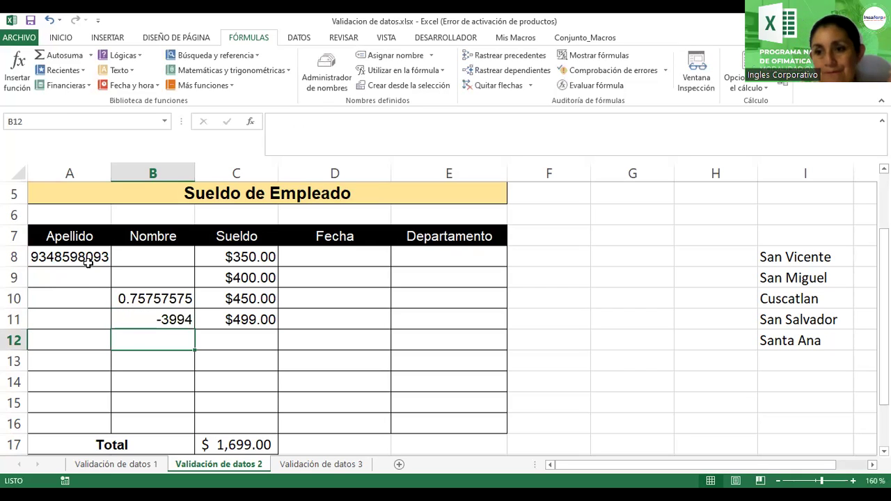
Step: Delete the test entries and reselect A8:B16
{"action": "left_click_drag", "start_coordinate": [88, 259], "coordinate": [167, 341]}
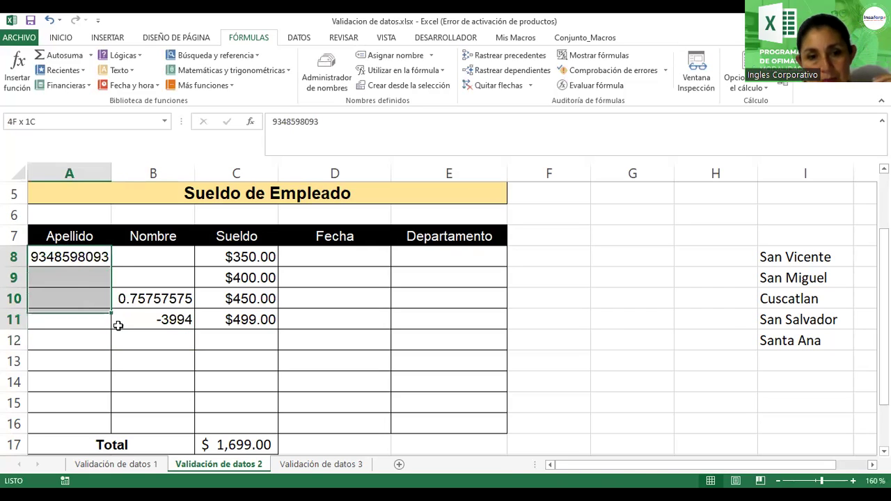
{"action": "key", "text": "Delete"}
{"action": "left_click_drag", "start_coordinate": [83, 262], "coordinate": [153, 370]}
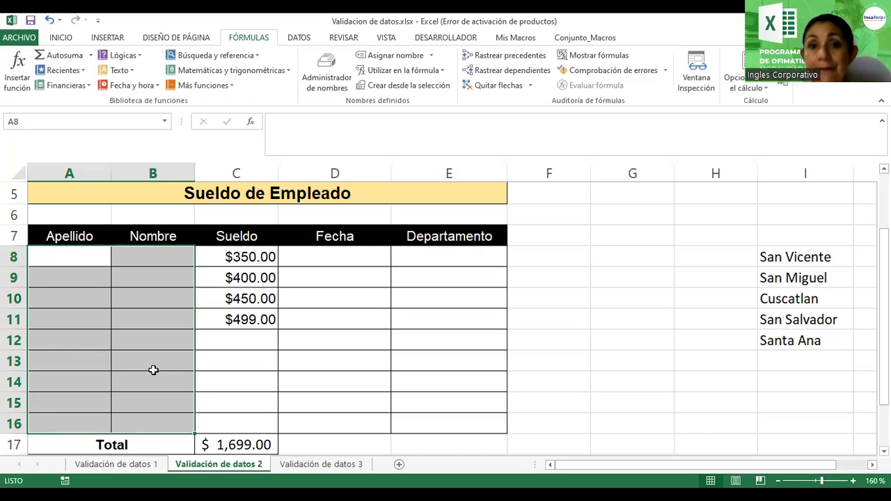
{"action": "left_click", "coordinate": [295, 40]}
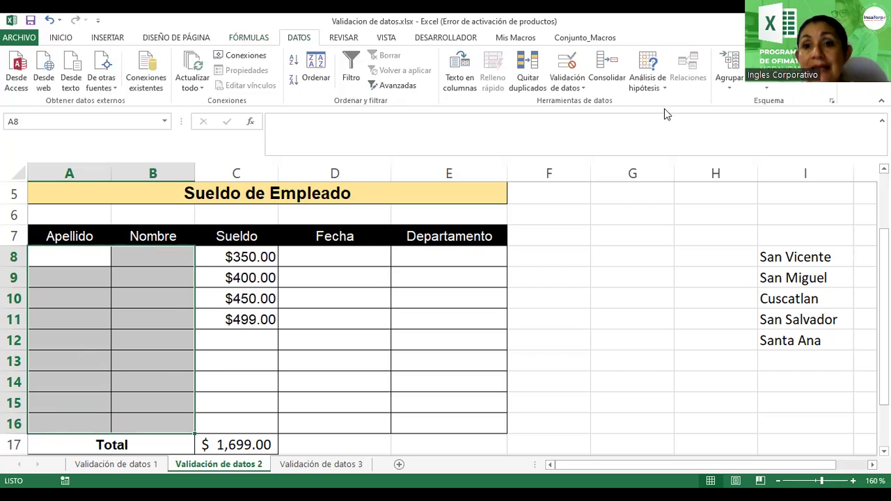
Step: Apply a Personalizada validation with formula =A8(texto) to A8:B16, which Excel rejects
{"action": "left_click", "coordinate": [582, 88]}
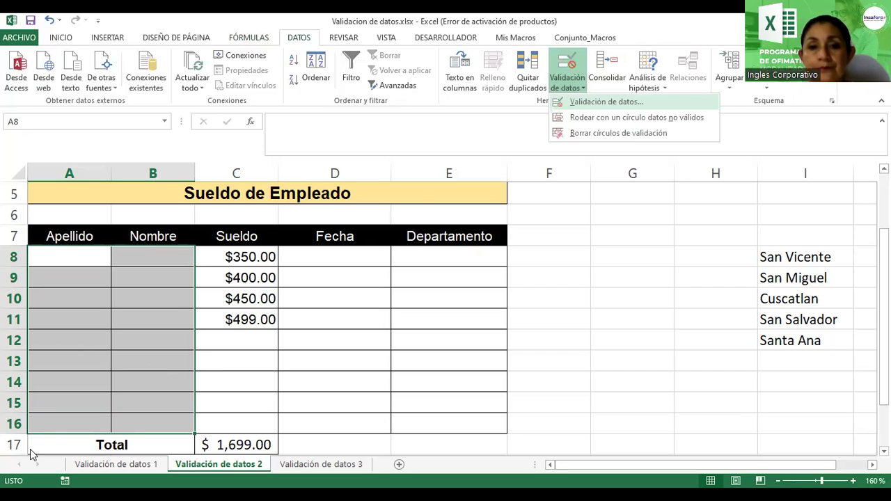
{"action": "left_click", "coordinate": [606, 101]}
{"action": "left_click", "coordinate": [305, 254]}
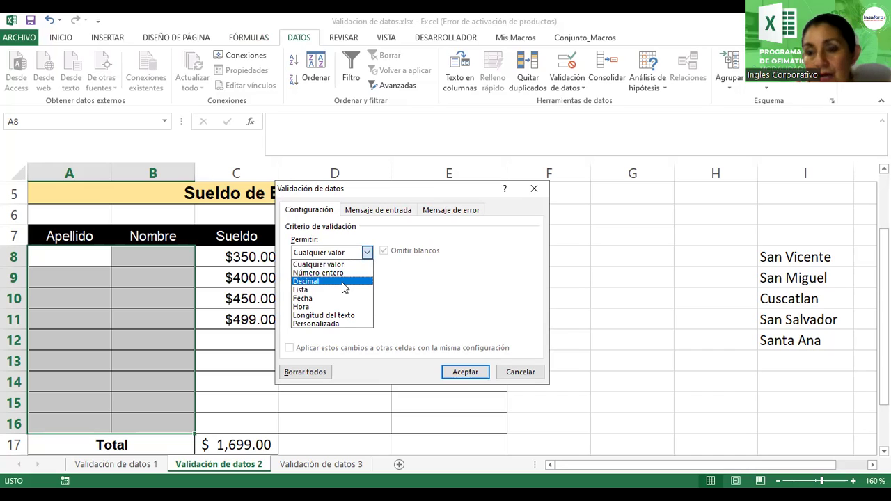
{"action": "left_click", "coordinate": [301, 325]}
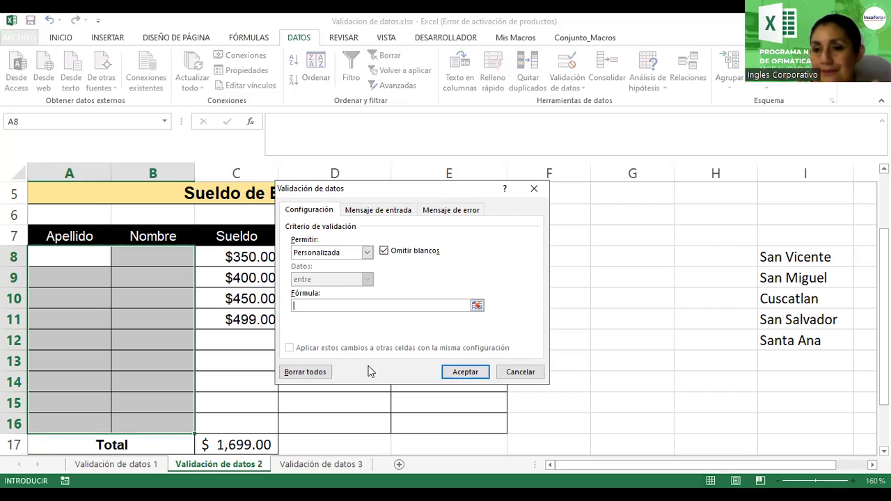
{"action": "left_click", "coordinate": [67, 256]}
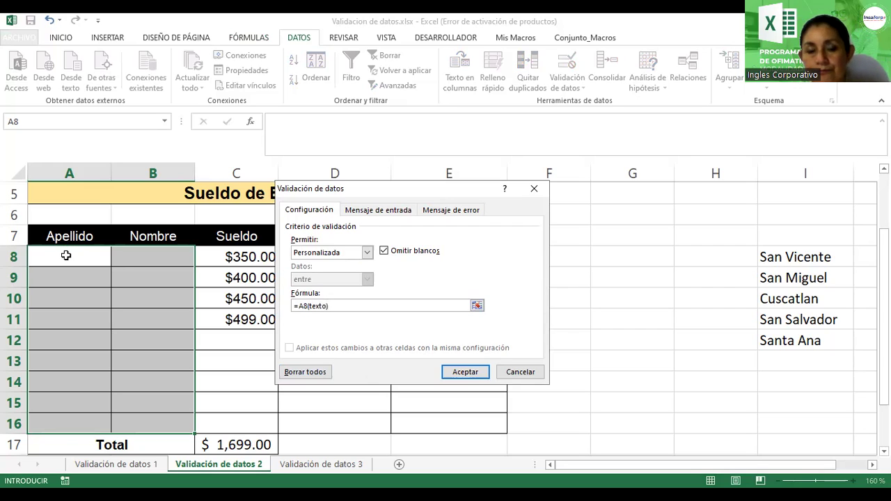
{"action": "left_click", "coordinate": [473, 370]}
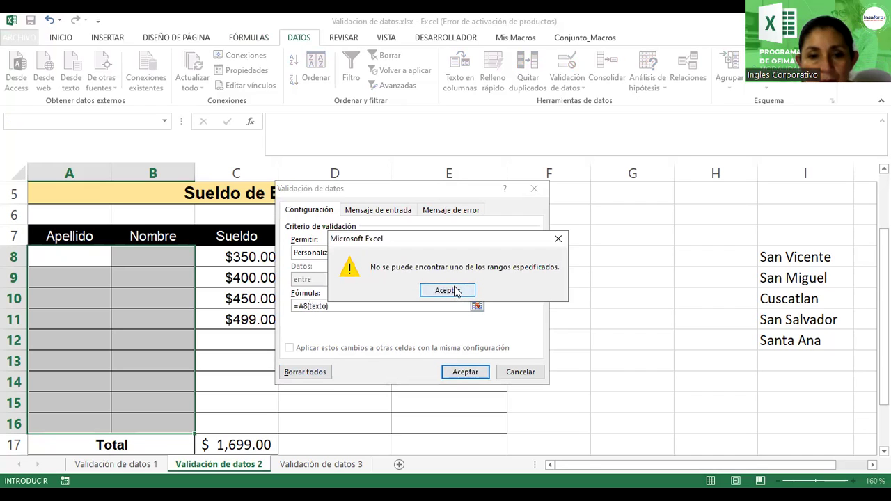
Step: Retry the =A8(texto) rule, dismiss the range-not-found error again, and cancel the validation dialog
{"action": "left_click", "coordinate": [456, 291]}
{"action": "left_click", "coordinate": [308, 306]}
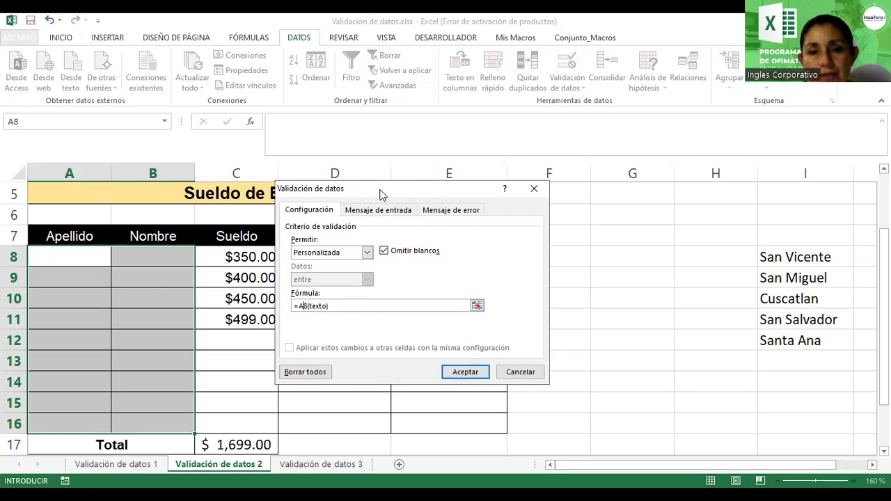
{"action": "left_click_drag", "start_coordinate": [380, 193], "coordinate": [401, 137]}
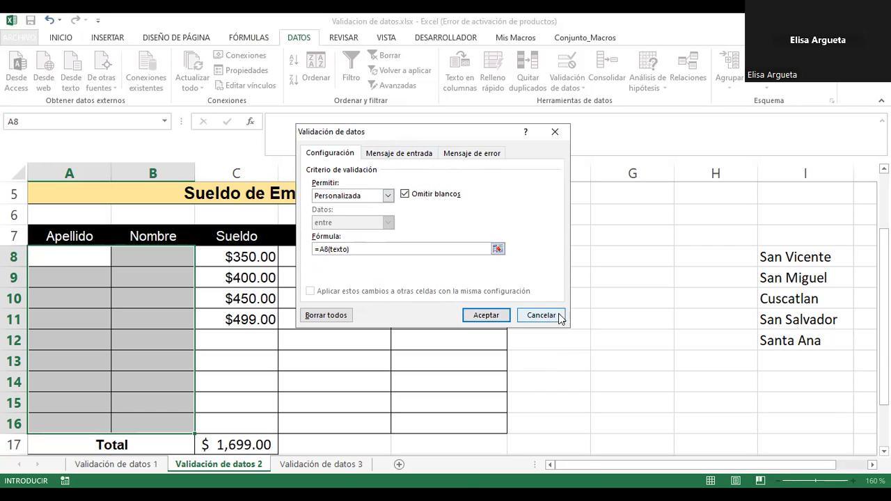
{"action": "left_click", "coordinate": [487, 317]}
{"action": "left_click", "coordinate": [488, 317]}
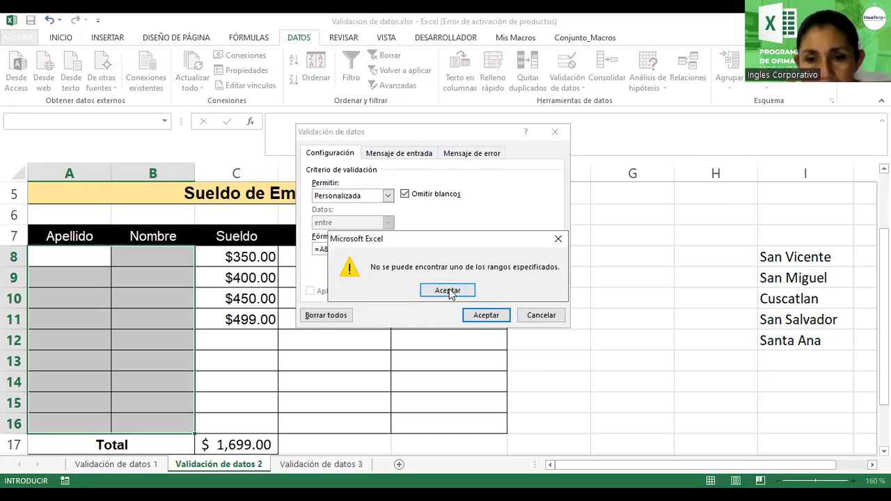
{"action": "left_click", "coordinate": [451, 294]}
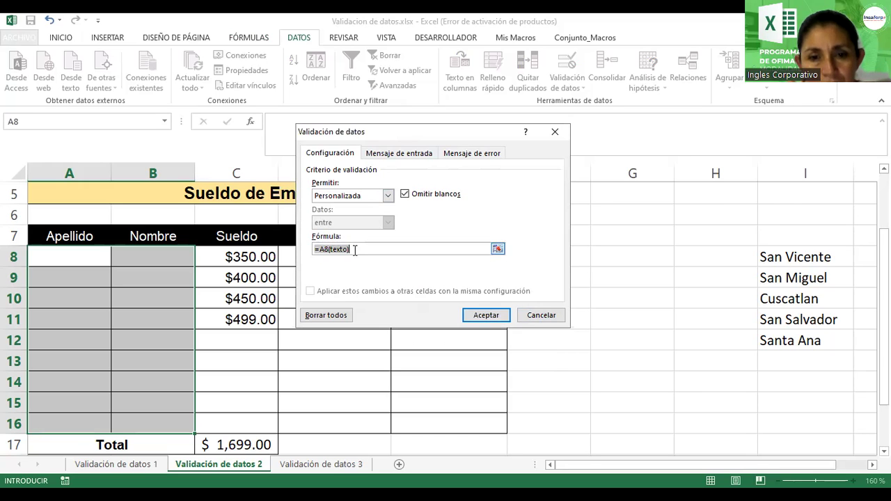
{"action": "left_click", "coordinate": [527, 314]}
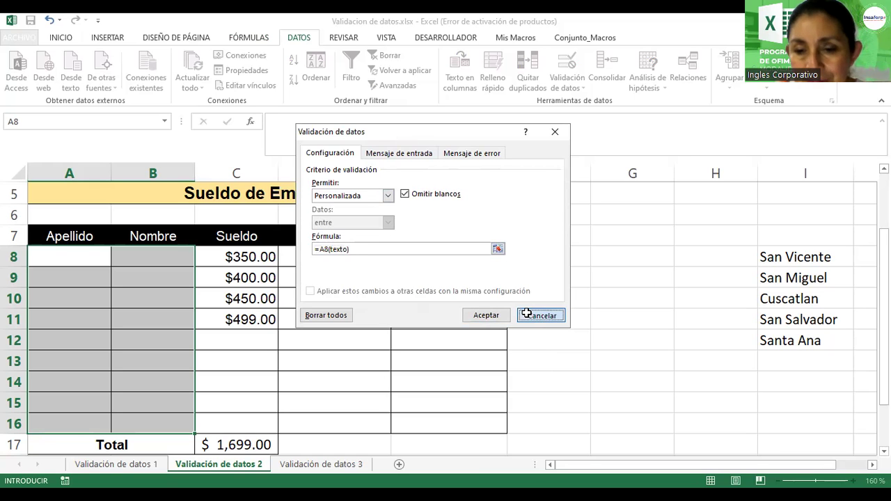
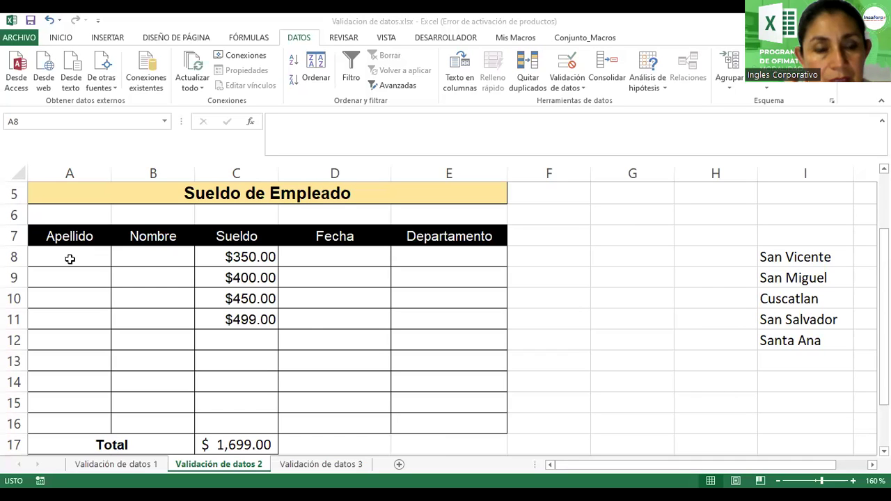
Step: Give the Apellido/Nombre range A8:B16 a Personalizada validation rule with formula estexto(A8)
{"action": "left_click_drag", "start_coordinate": [69, 258], "coordinate": [152, 424]}
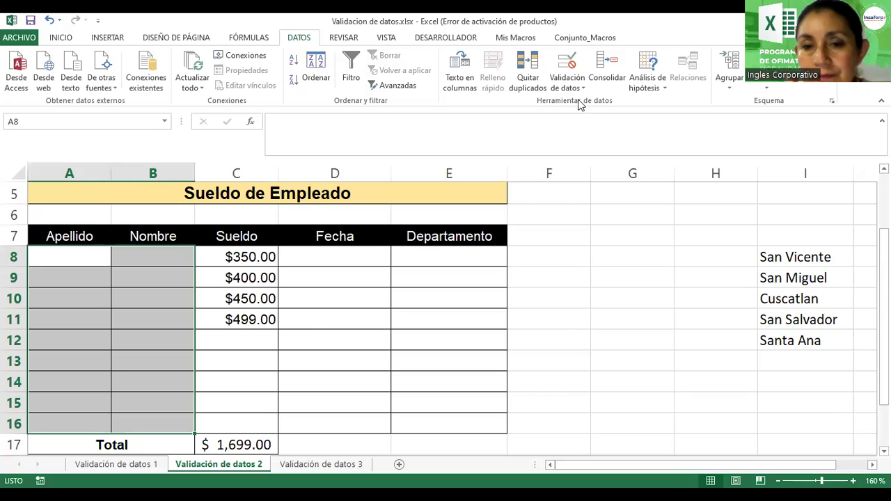
{"action": "key", "text": "alt+d"}
{"action": "key", "text": "l"}
{"action": "left_click", "coordinate": [336, 197]}
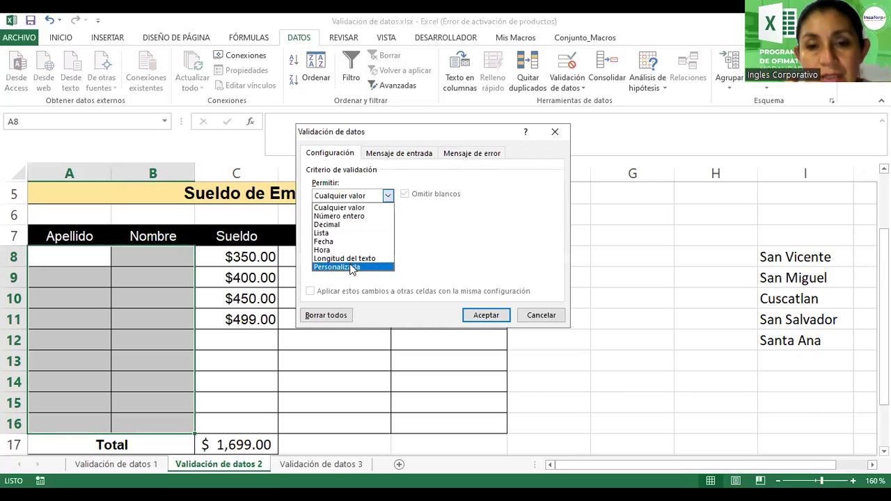
{"action": "key", "text": "Return"}
{"action": "left_click", "coordinate": [328, 249]}
{"action": "type", "text": "es"}
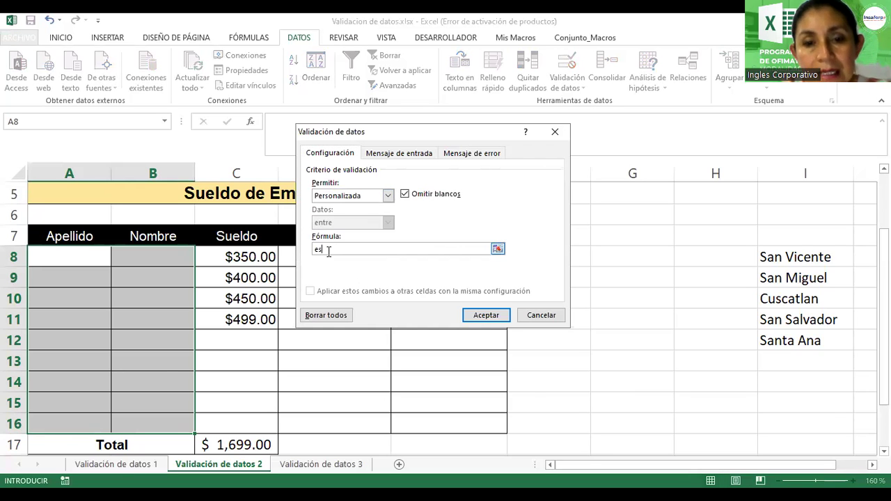
{"action": "type", "text": "texto"}
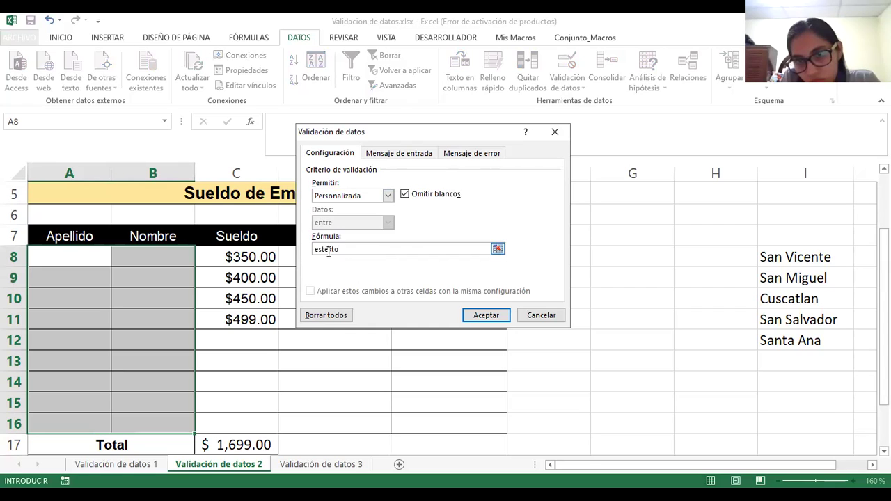
{"action": "type", "text": "("}
{"action": "left_click", "coordinate": [89, 257]}
{"action": "type", "text": ")"}
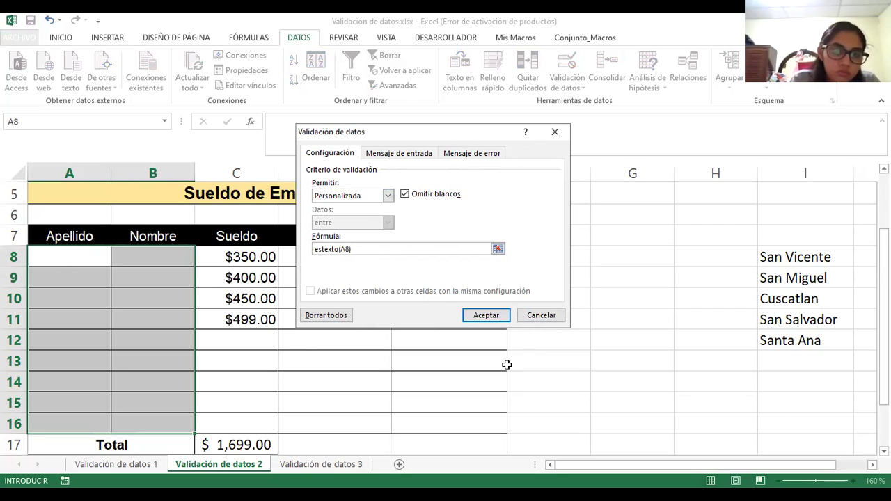
{"action": "left_click", "coordinate": [482, 317]}
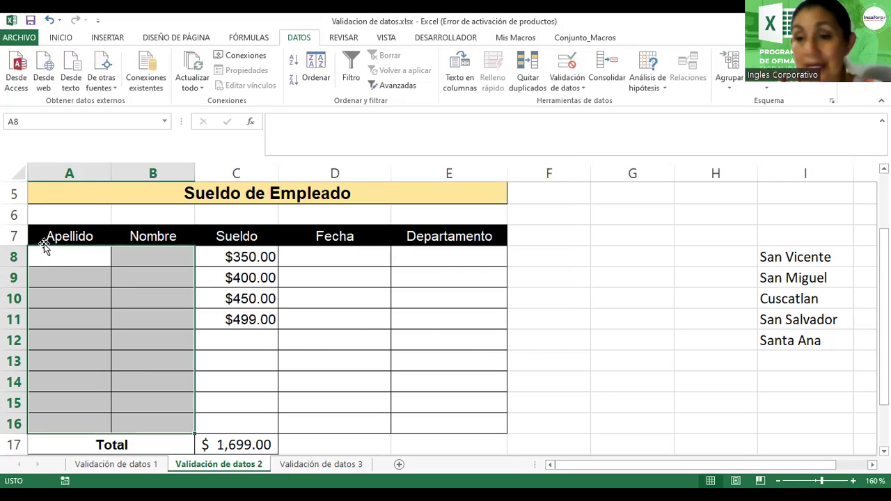
Step: Test cell A8 with 67789 and then Alvarado; the validation rejects both entries
{"action": "left_click", "coordinate": [61, 264]}
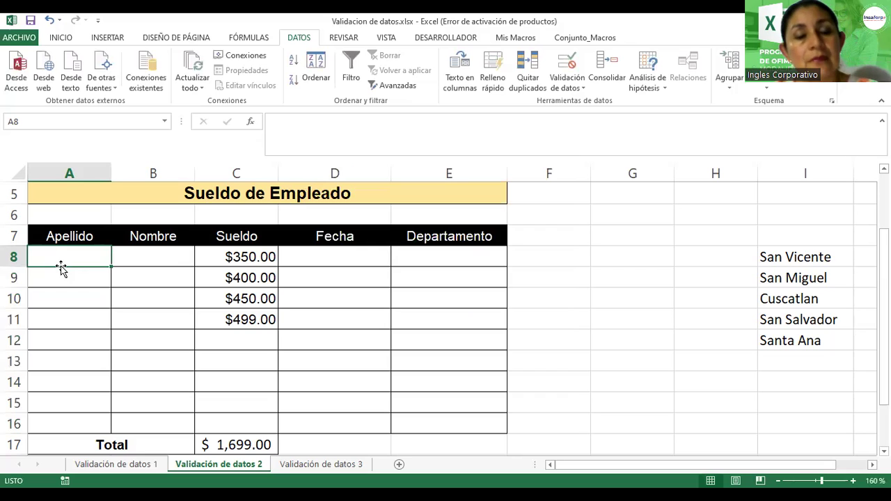
{"action": "type", "text": "67789"}
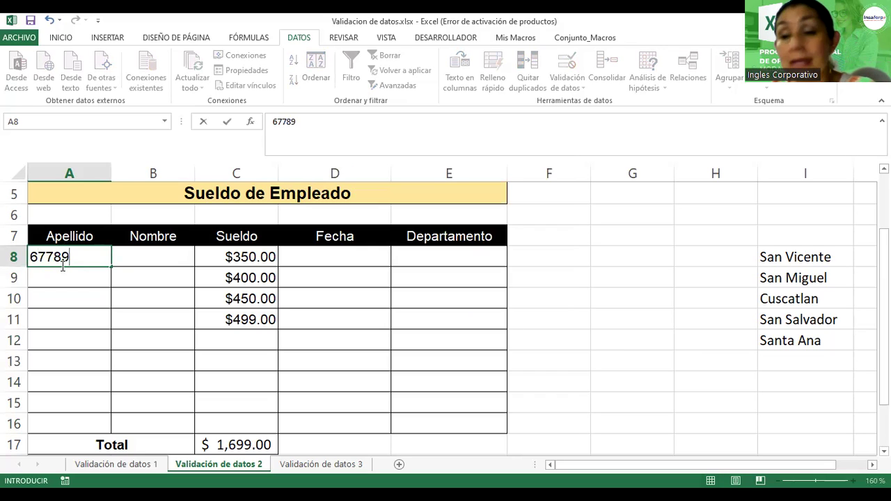
{"action": "key", "text": "Return"}
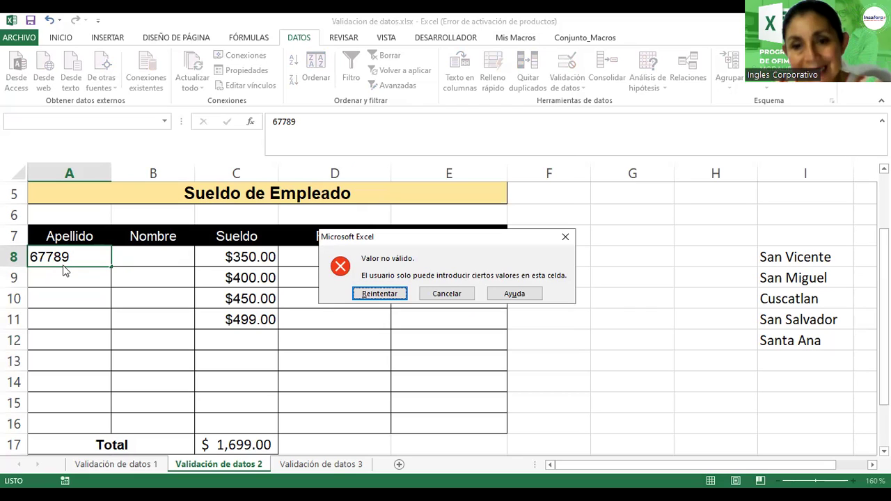
{"action": "left_click", "coordinate": [435, 295]}
{"action": "left_click", "coordinate": [435, 295]}
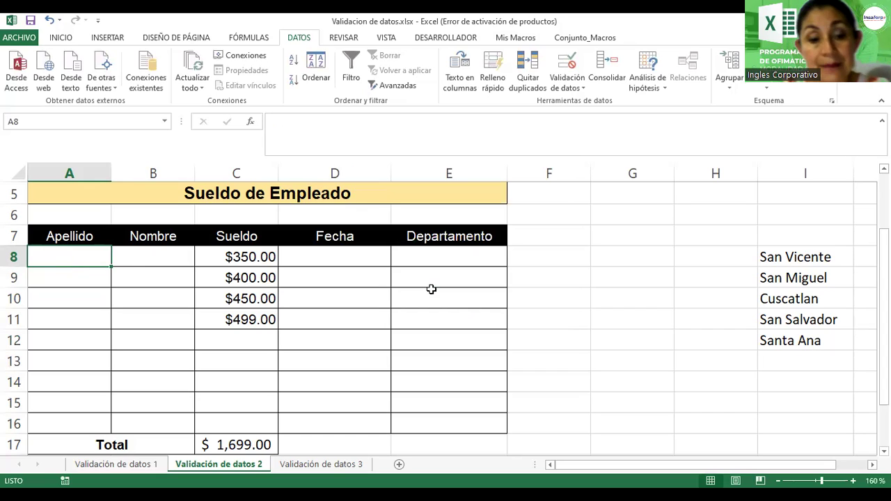
{"action": "type", "text": "Alvarado"}
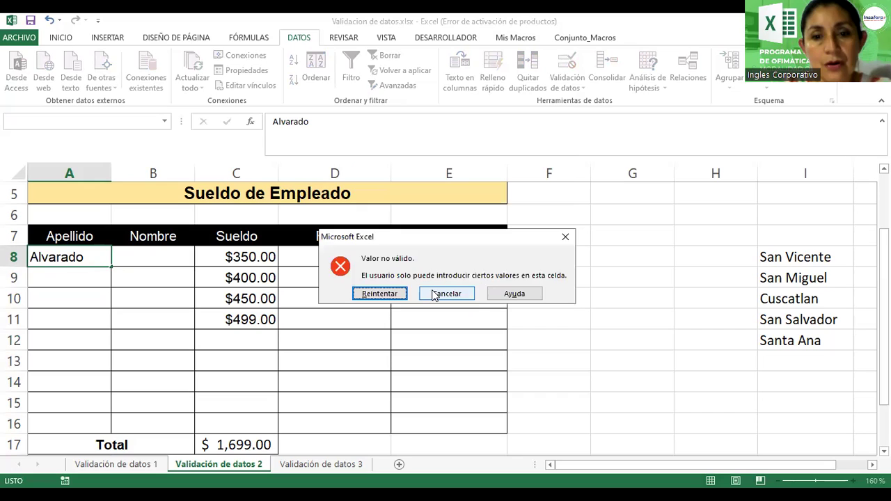
{"action": "key", "text": "Return"}
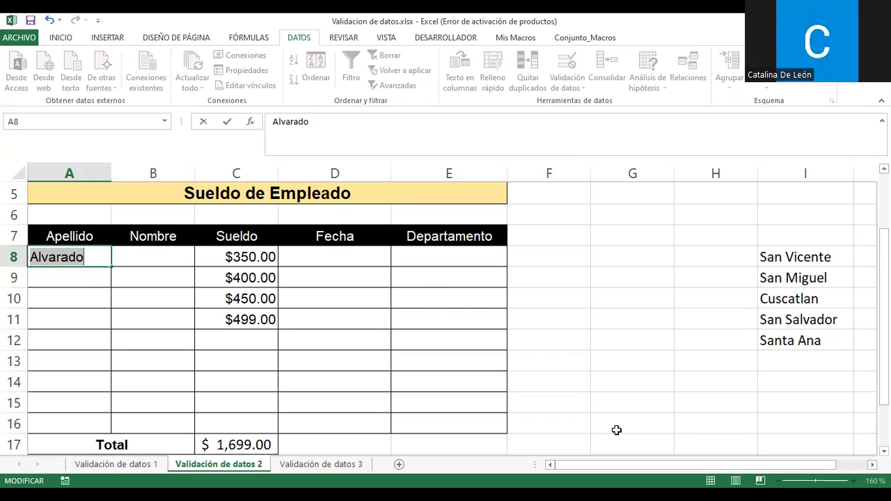
Step: Abandon the rejected Alvarado entry and reselect the Apellido and Nombre cells A8:B16
{"action": "key", "text": "Escape"}
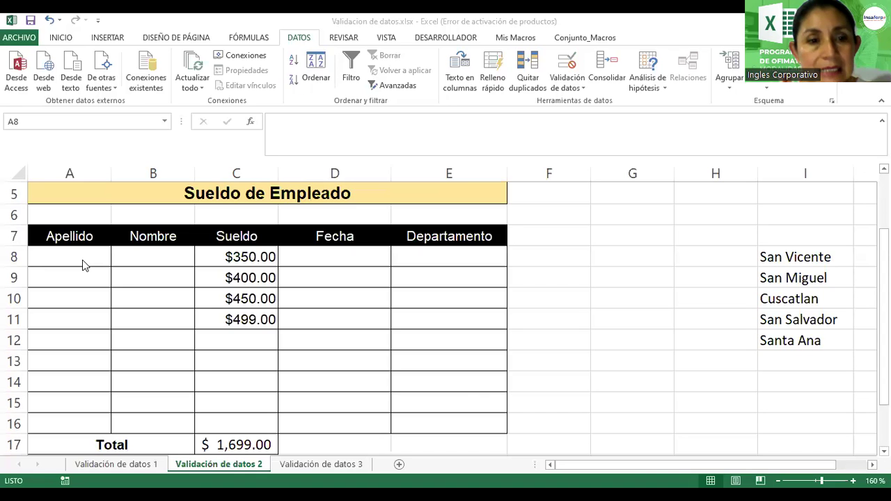
{"action": "mouse_move", "coordinate": [83, 260]}
{"action": "left_mouse_down"}
{"action": "mouse_move", "coordinate": [141, 322]}
{"action": "mouse_move", "coordinate": [153, 422]}
{"action": "left_mouse_up"}
Step: Retype the custom validation formula in uppercase as ESTEXTO(A8)
{"action": "left_click", "coordinate": [575, 89]}
{"action": "left_click_drag", "start_coordinate": [340, 249], "coordinate": [352, 249]}
{"action": "type", "text": "E"}
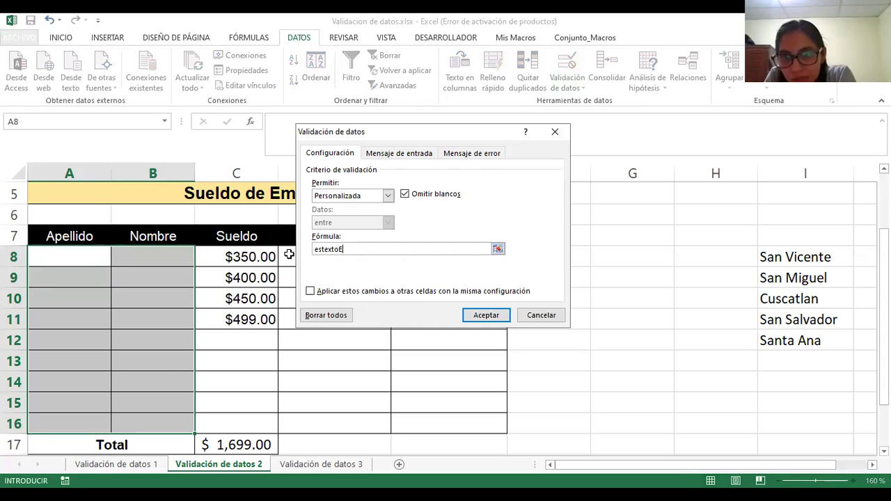
{"action": "key", "text": "BackSpace"}
{"action": "key", "text": "BackSpace"}
{"action": "type", "text": "ESTEXT"}
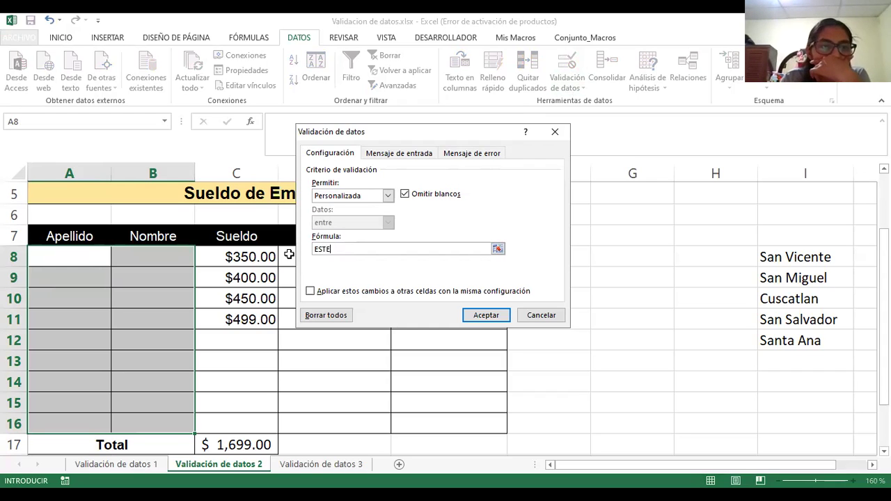
{"action": "type", "text": "O"}
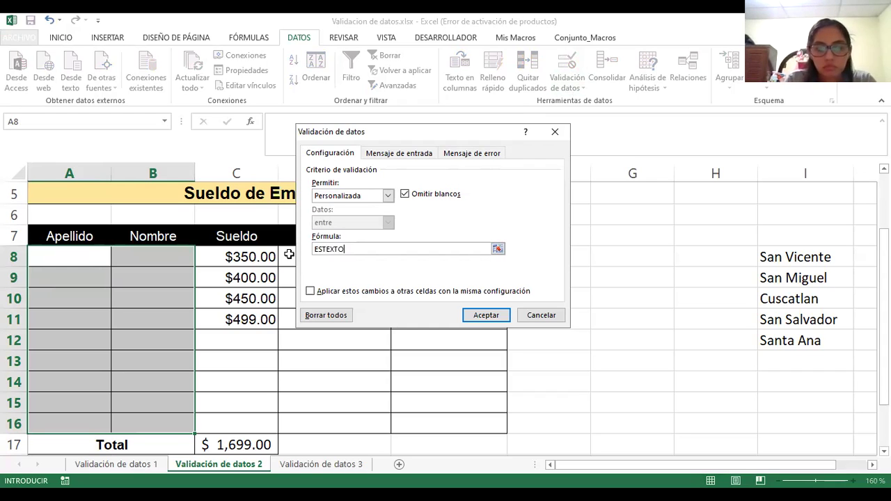
{"action": "type", "text": "("}
{"action": "left_click", "coordinate": [60, 257]}
{"action": "type", "text": ")"}
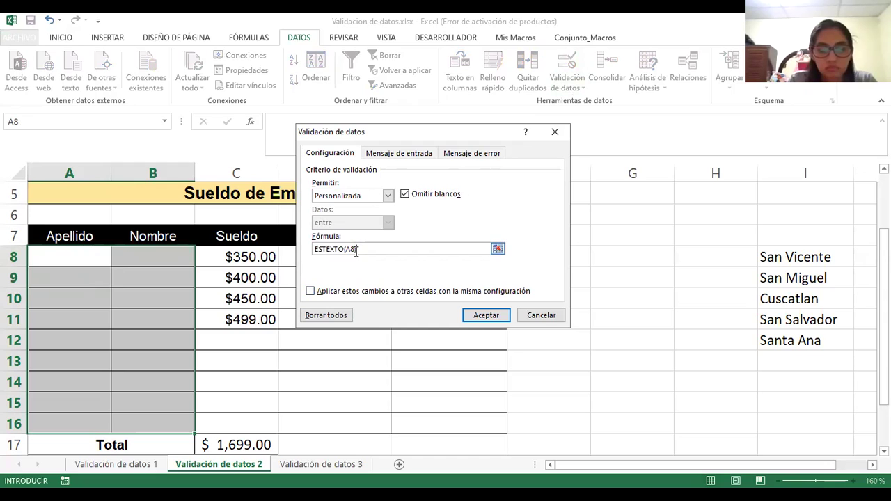
Step: Review the Mensaje de entrada and Mensaje de error settings, then confirm the ESTEXTO(A8) rule
{"action": "left_click", "coordinate": [410, 153]}
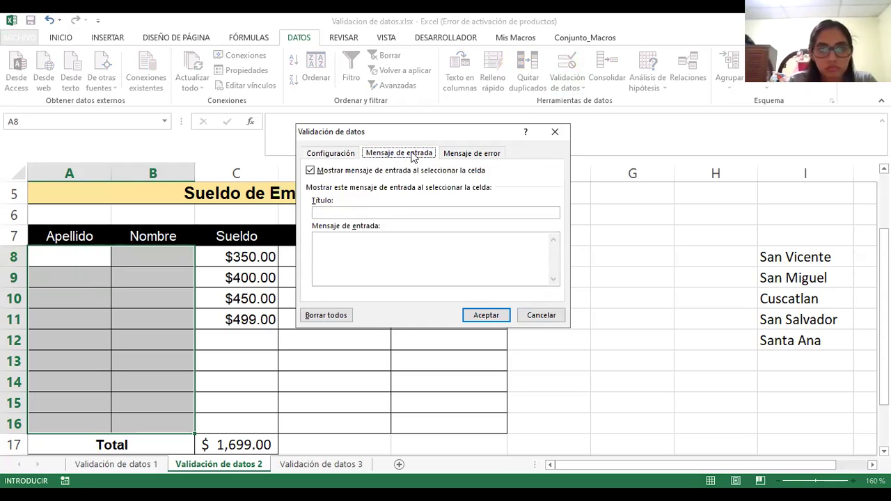
{"action": "left_click", "coordinate": [460, 153]}
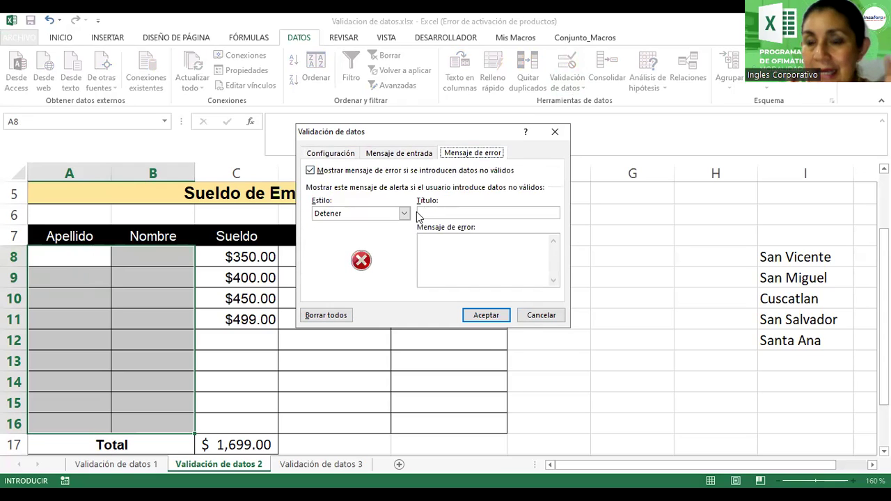
{"action": "left_click", "coordinate": [342, 155]}
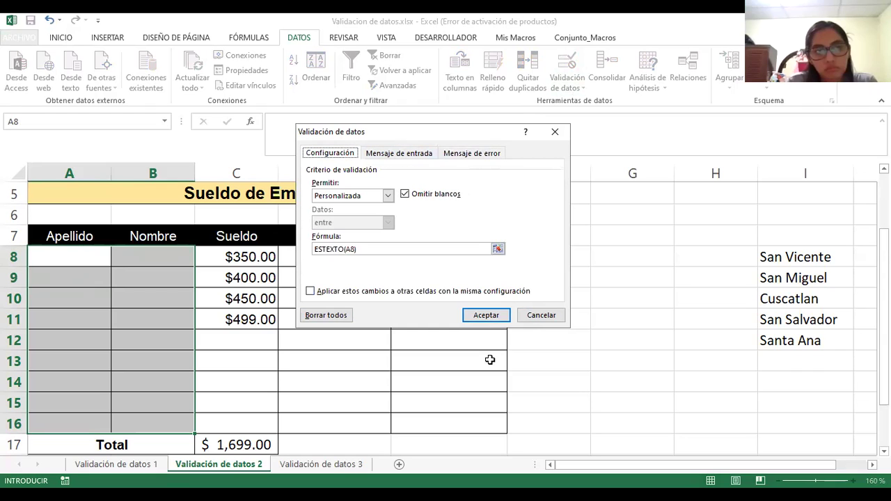
{"action": "left_click", "coordinate": [474, 315]}
{"action": "left_click", "coordinate": [56, 258]}
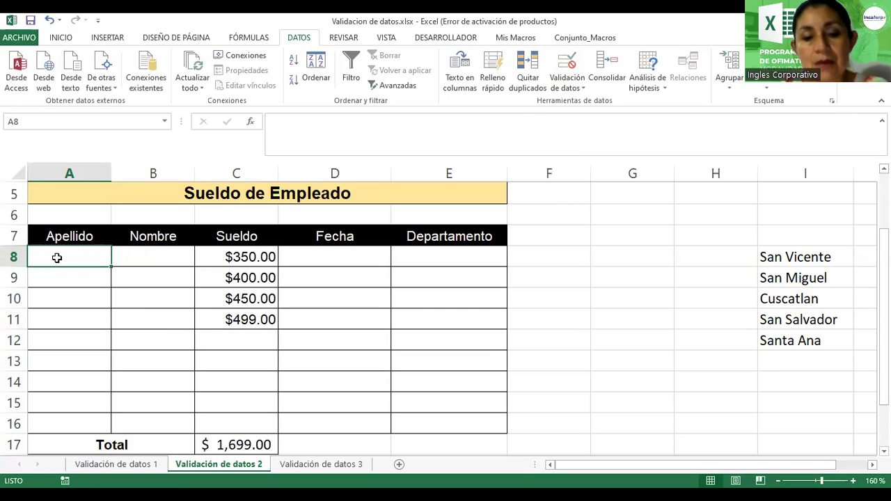
Step: Test A8 with a number and with the text JHHFHFH, discarding both rejected entries
{"action": "type", "text": "57776"}
{"action": "key", "text": "Return"}
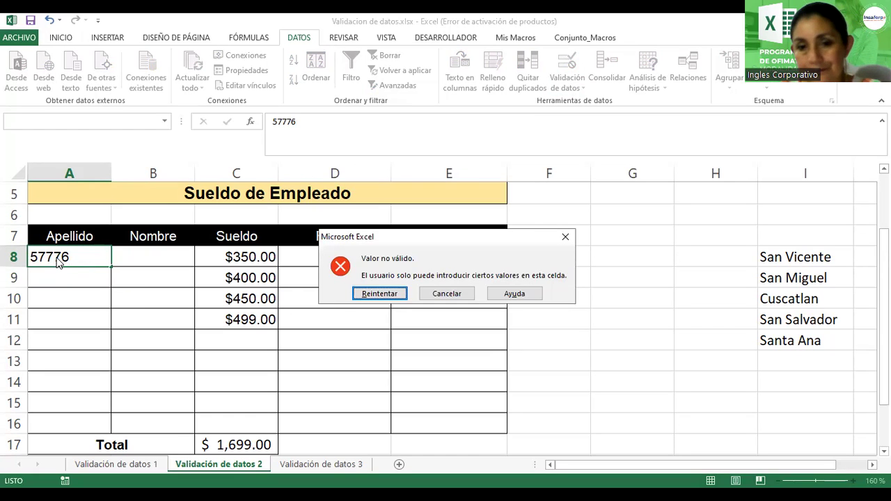
{"action": "key", "text": "Tab"}
{"action": "key", "text": "Return"}
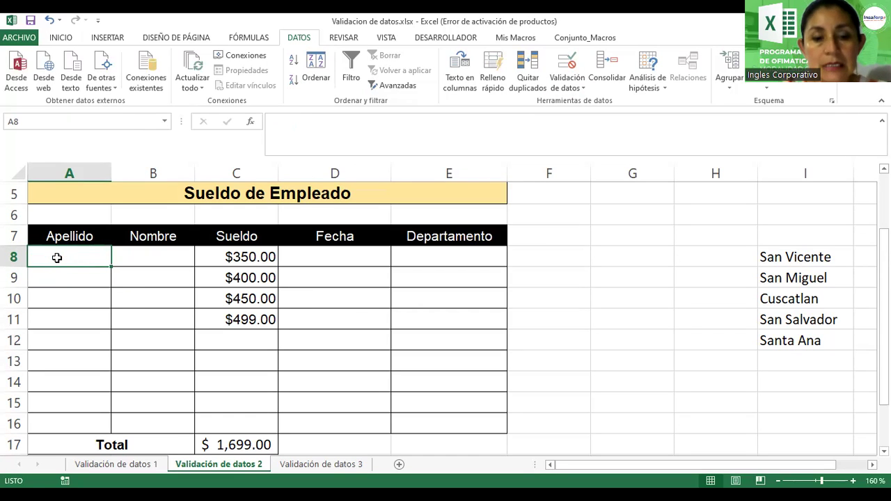
{"action": "type", "text": "JHHFHFH"}
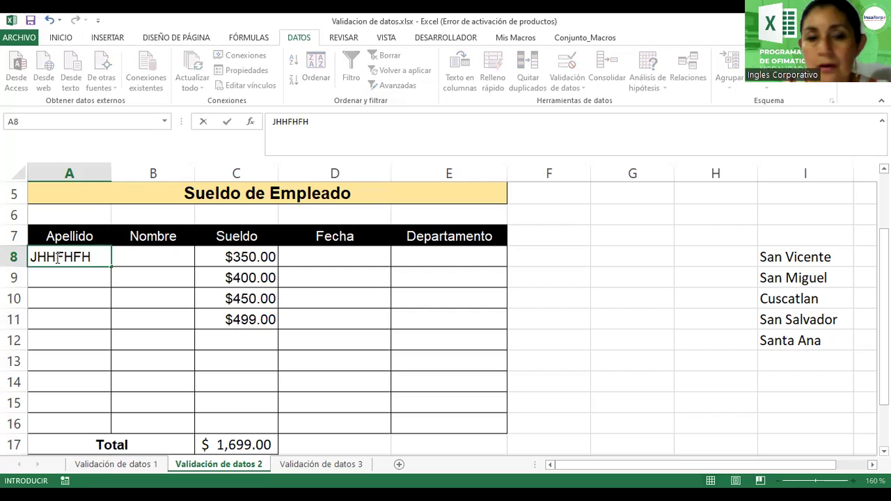
{"action": "key", "text": "Return"}
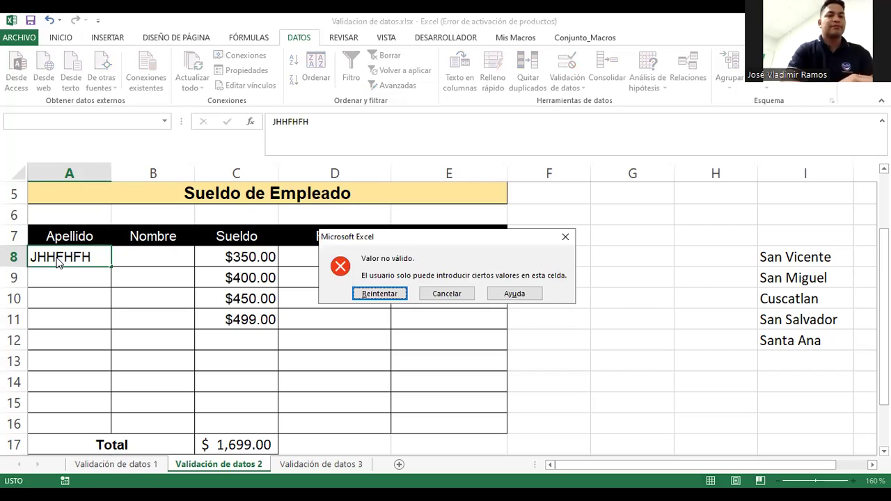
{"action": "key", "text": "Tab"}
{"action": "key", "text": "Return"}
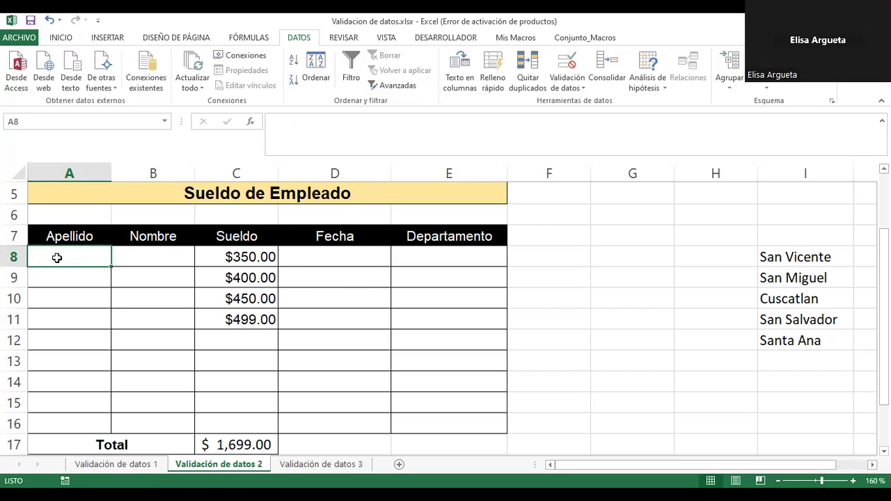
Step: Add a leading equals sign so the A8:B16 rule reads =ESTEXTO(A8)
{"action": "left_click_drag", "start_coordinate": [57, 259], "coordinate": [129, 421]}
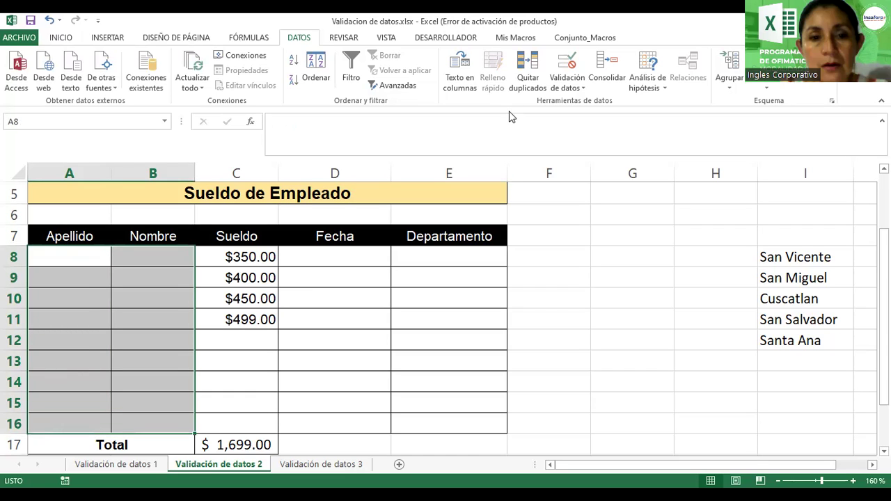
{"action": "left_click", "coordinate": [561, 84]}
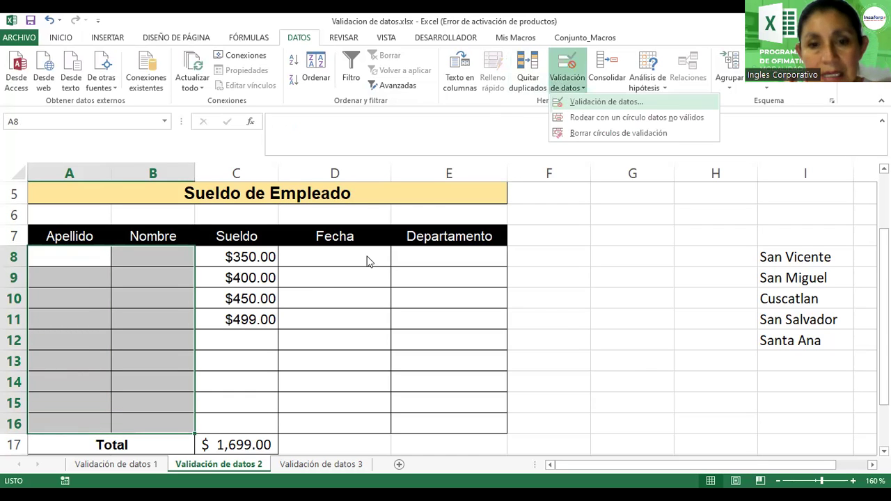
{"action": "key", "text": "Return"}
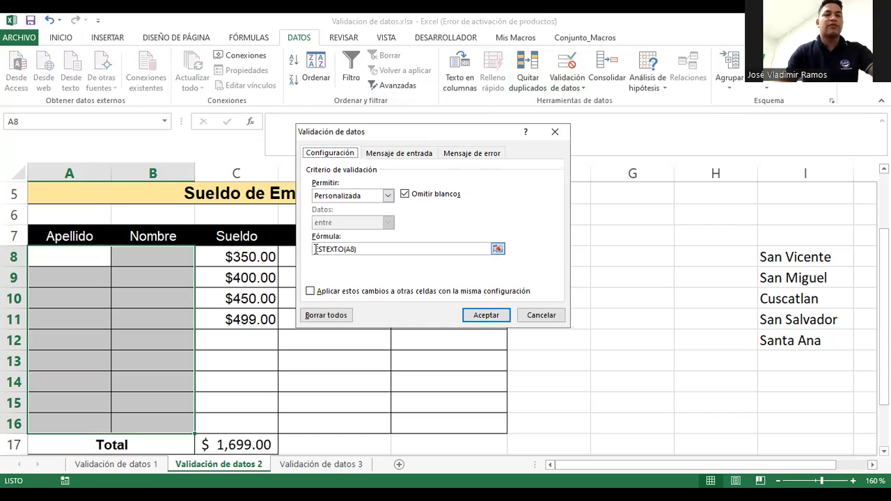
{"action": "left_click", "coordinate": [315, 249]}
{"action": "type", "text": "="}
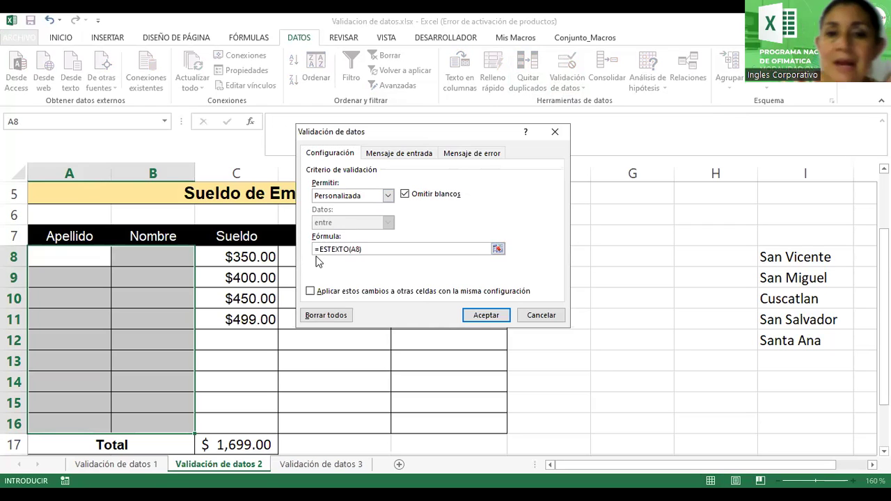
{"action": "left_click", "coordinate": [486, 315]}
{"action": "left_click", "coordinate": [67, 279]}
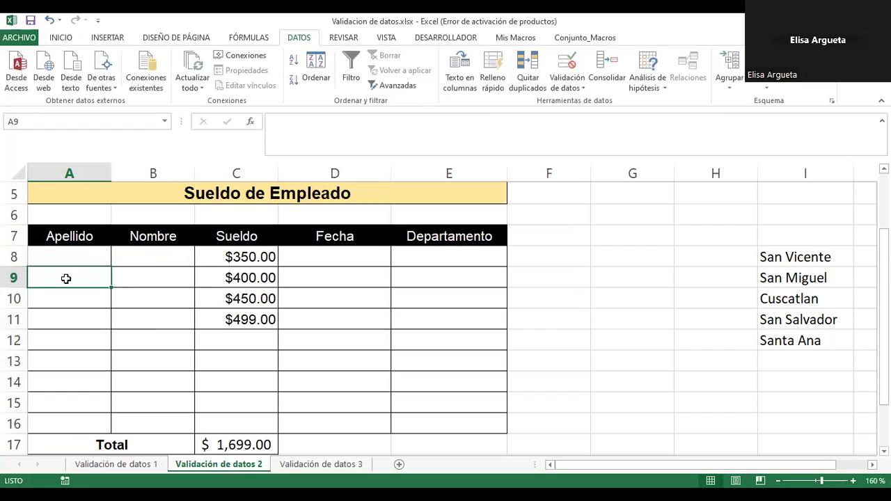
{"action": "type", "text": "DEN"}
{"action": "key", "text": "BackSpace"}
{"action": "key", "text": "BackSpace"}
{"action": "key", "text": "BackSpace"}
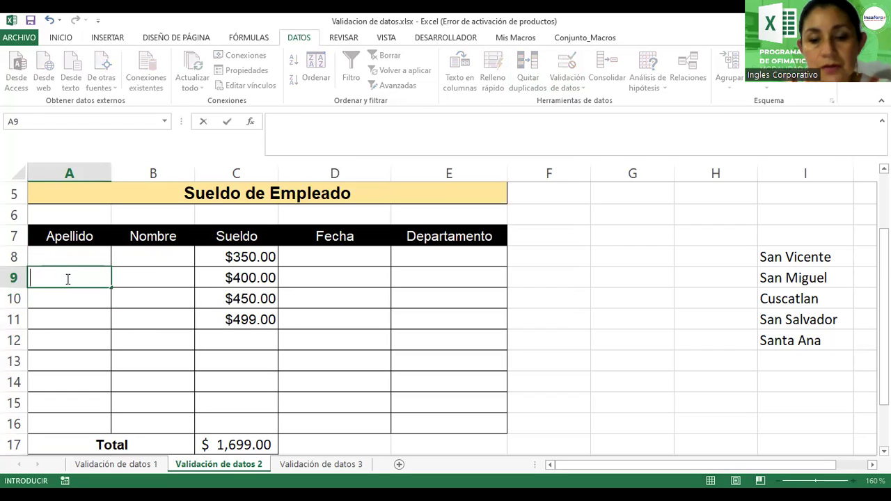
{"action": "type", "text": "AR"}
{"action": "key", "text": "BackSpace"}
{"action": "key", "text": "BackSpace"}
{"action": "key", "text": "BackSpace"}
{"action": "key", "text": "BackSpace"}
{"action": "key", "text": "BackSpace"}
{"action": "type", "text": "A"}
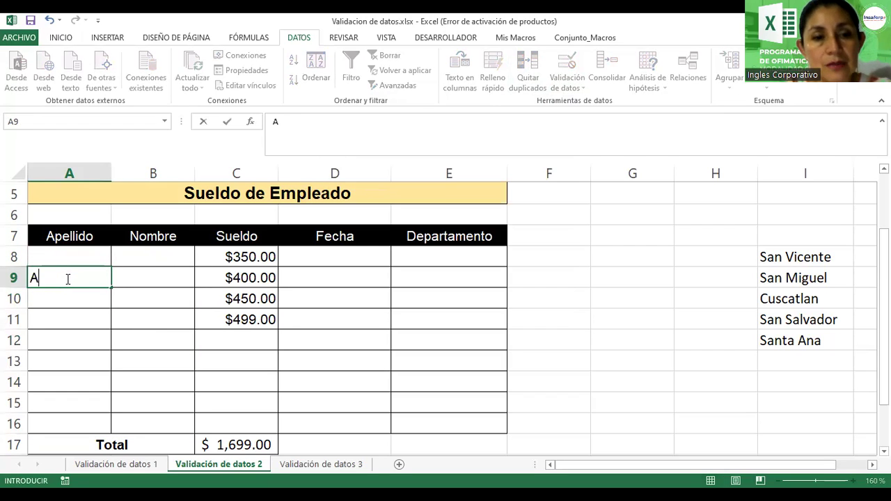
{"action": "type", "text": "RADO"}
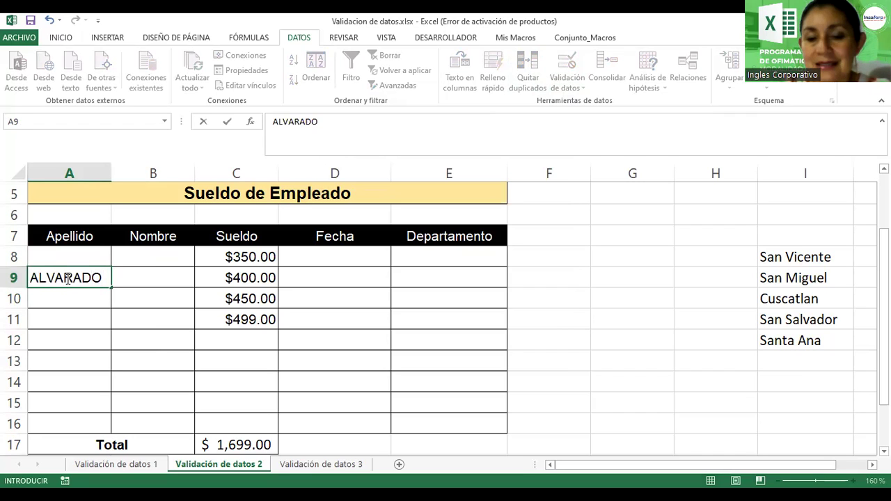
{"action": "key", "text": "Return"}
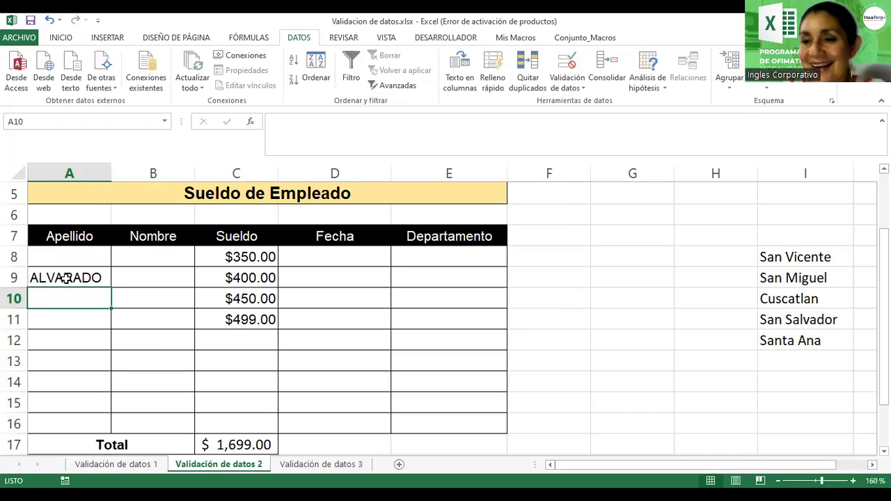
{"action": "key", "text": "Right"}
{"action": "key", "text": "Up"}
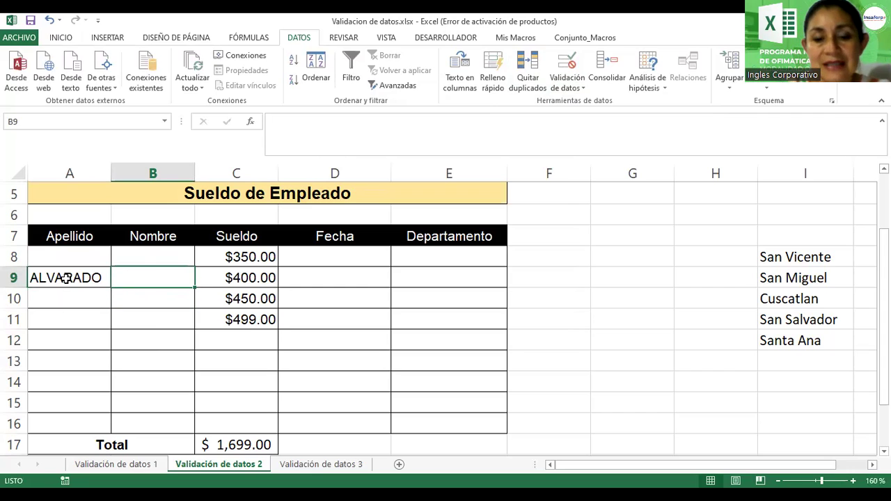
{"action": "type", "text": "dEN"}
{"action": "type", "text": "NISS"}
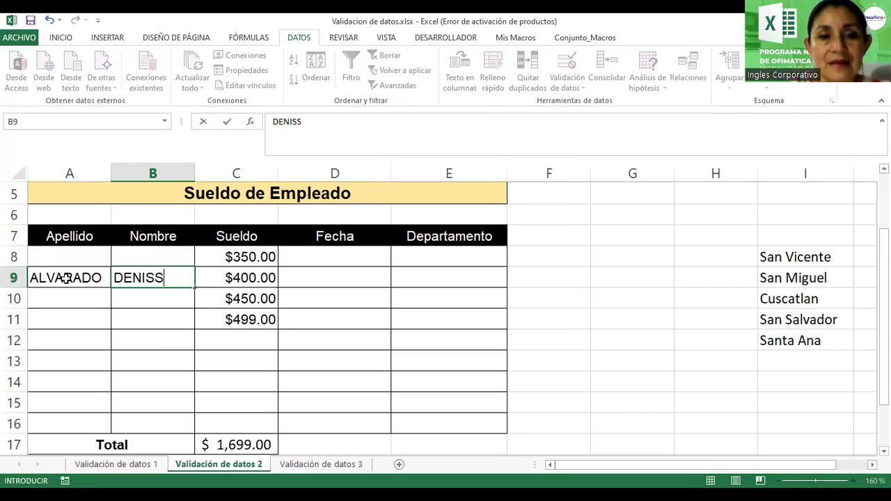
{"action": "key", "text": "Return"}
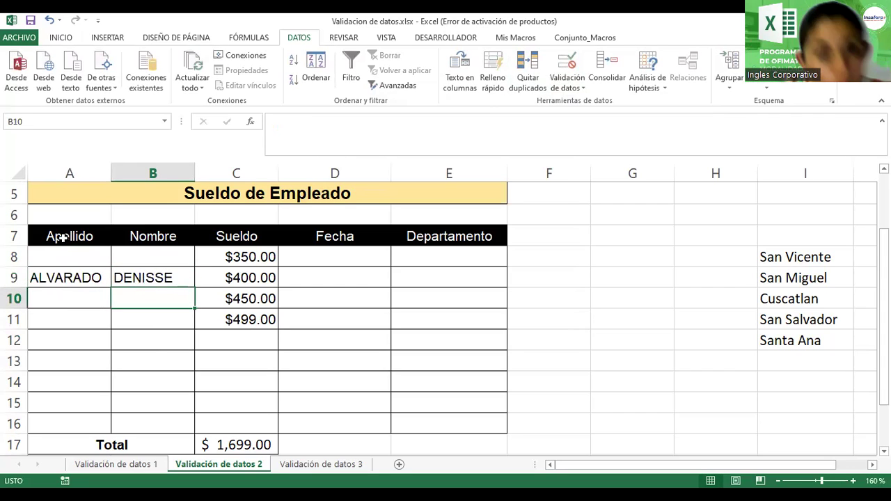
Step: Test B11 with -HHHH and A13 with 0.20, discarding both rejected entries
{"action": "left_click", "coordinate": [67, 255]}
{"action": "left_click_drag", "start_coordinate": [67, 254], "coordinate": [162, 366]}
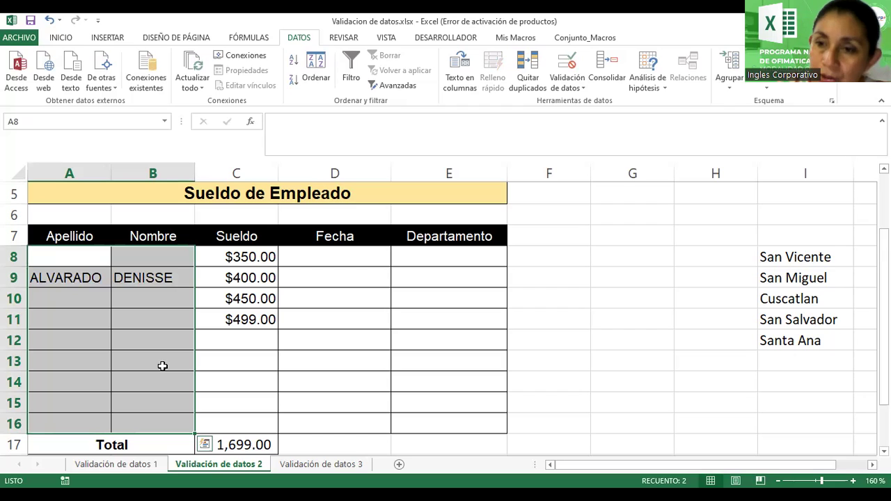
{"action": "left_click_drag", "start_coordinate": [163, 366], "coordinate": [141, 351]}
{"action": "left_click", "coordinate": [141, 315]}
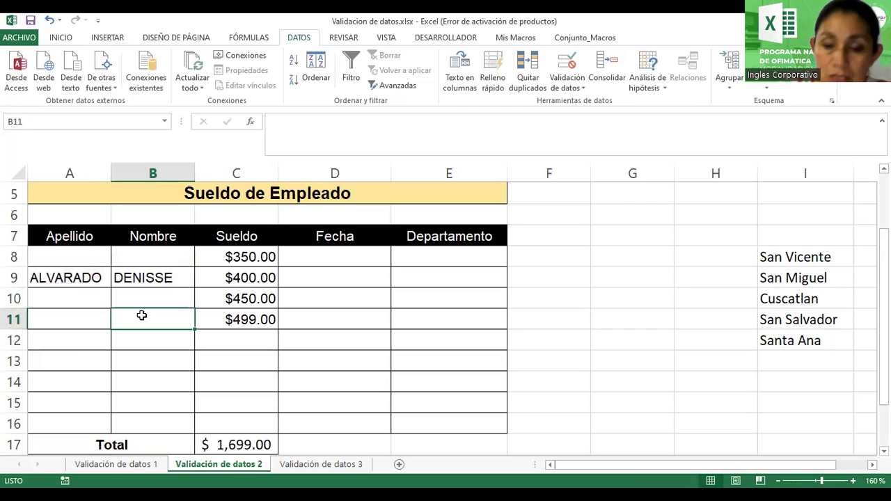
{"action": "type", "text": "-"}
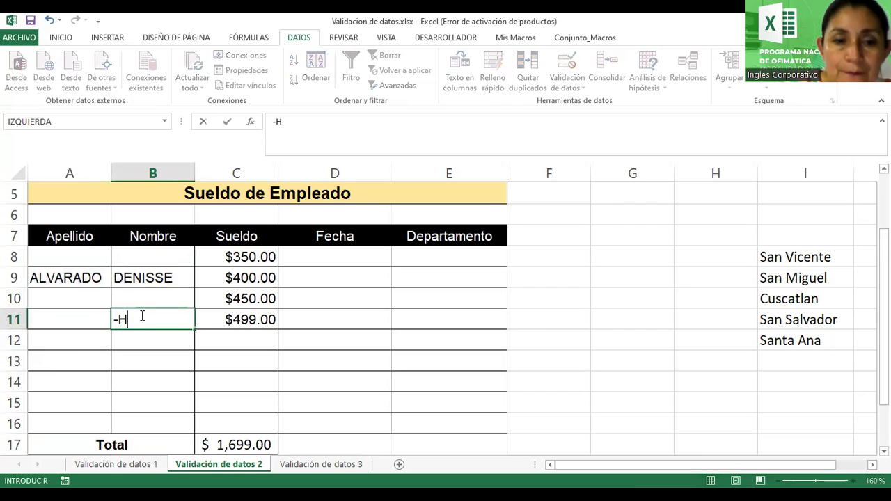
{"action": "type", "text": "HHH"}
{"action": "key", "text": "Return"}
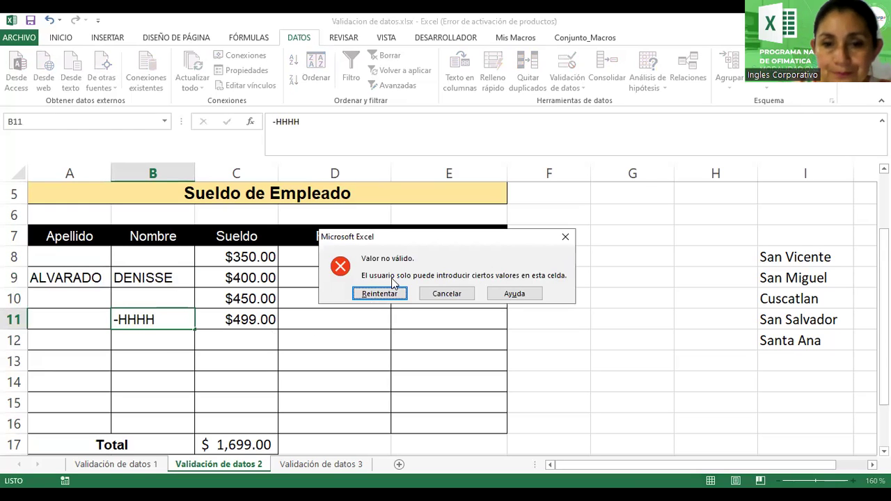
{"action": "key", "text": "Return"}
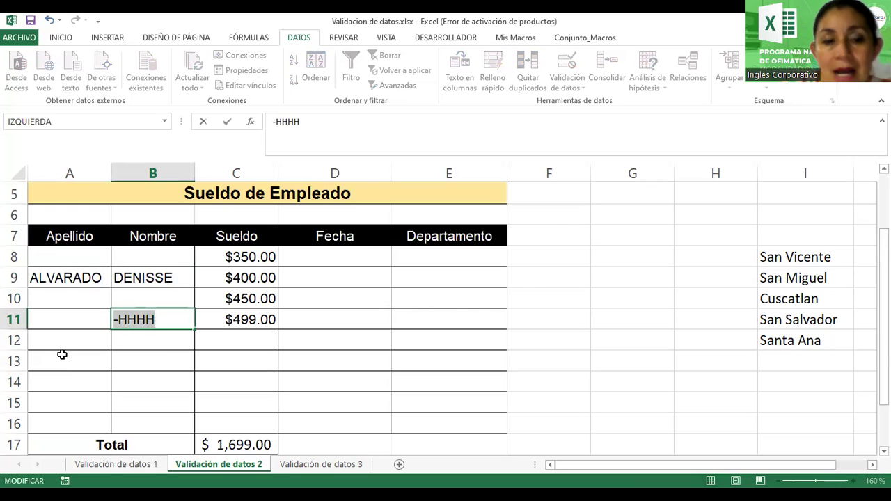
{"action": "key", "text": "Escape"}
{"action": "left_click", "coordinate": [63, 355]}
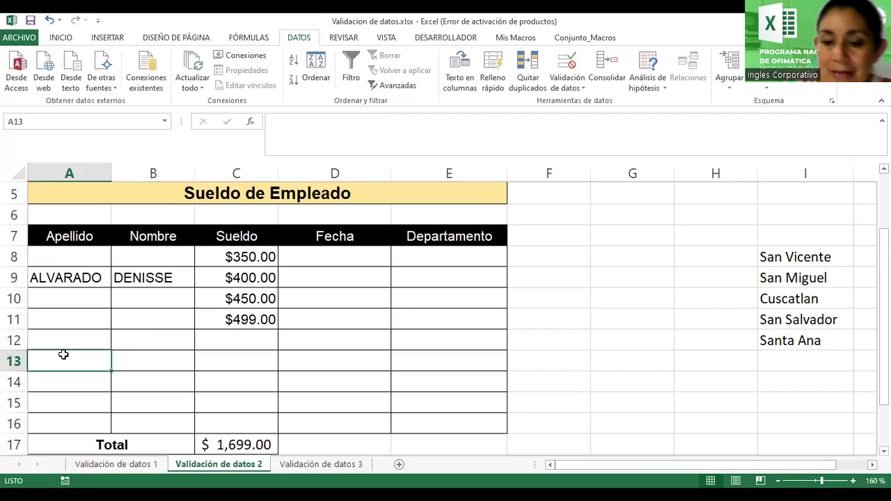
{"action": "type", "text": "0.20"}
{"action": "key", "text": "Return"}
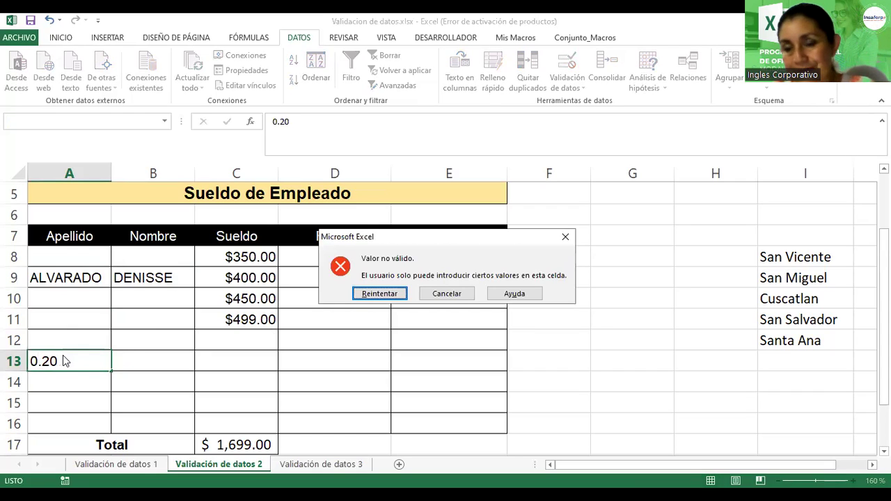
{"action": "left_click", "coordinate": [434, 296]}
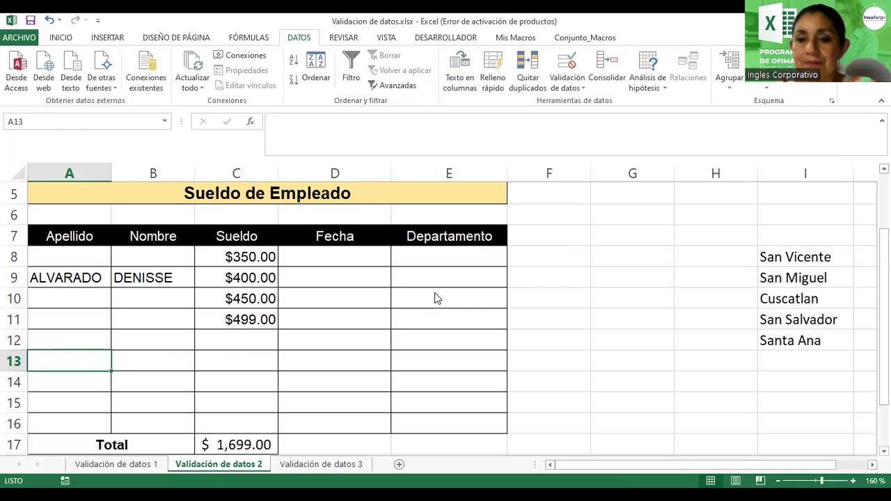